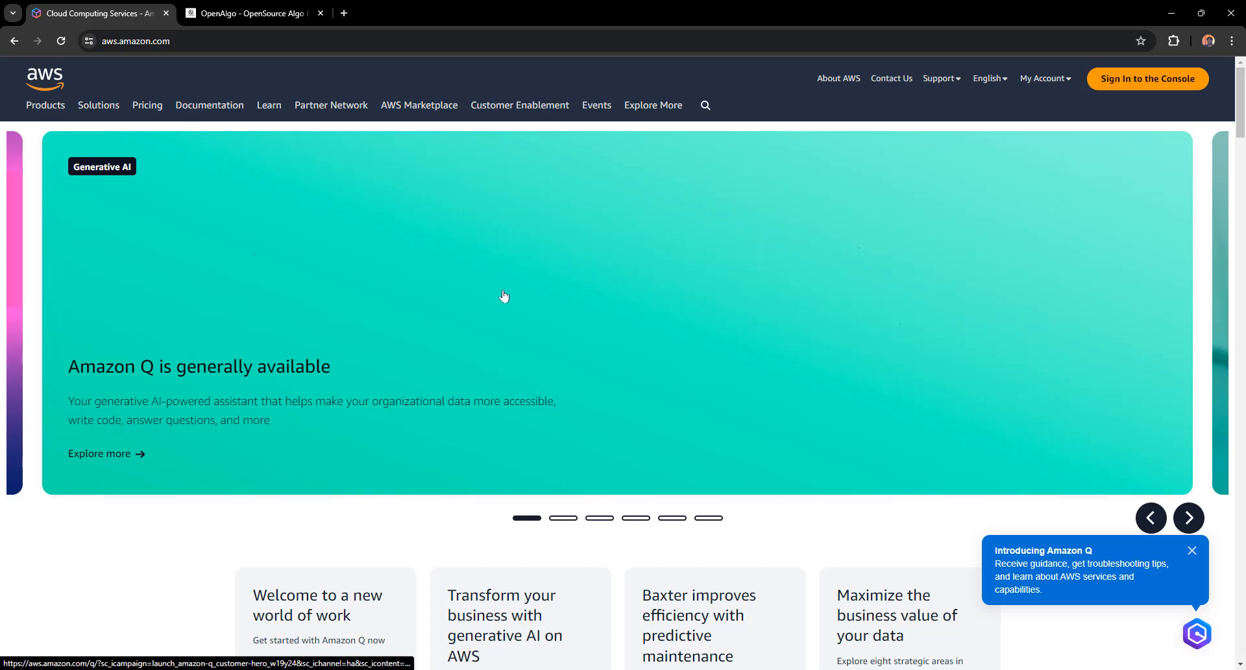
Sign in, switch the console region to Asia Pacific (Mumbai), and open the EC2 service
click(1125, 81)
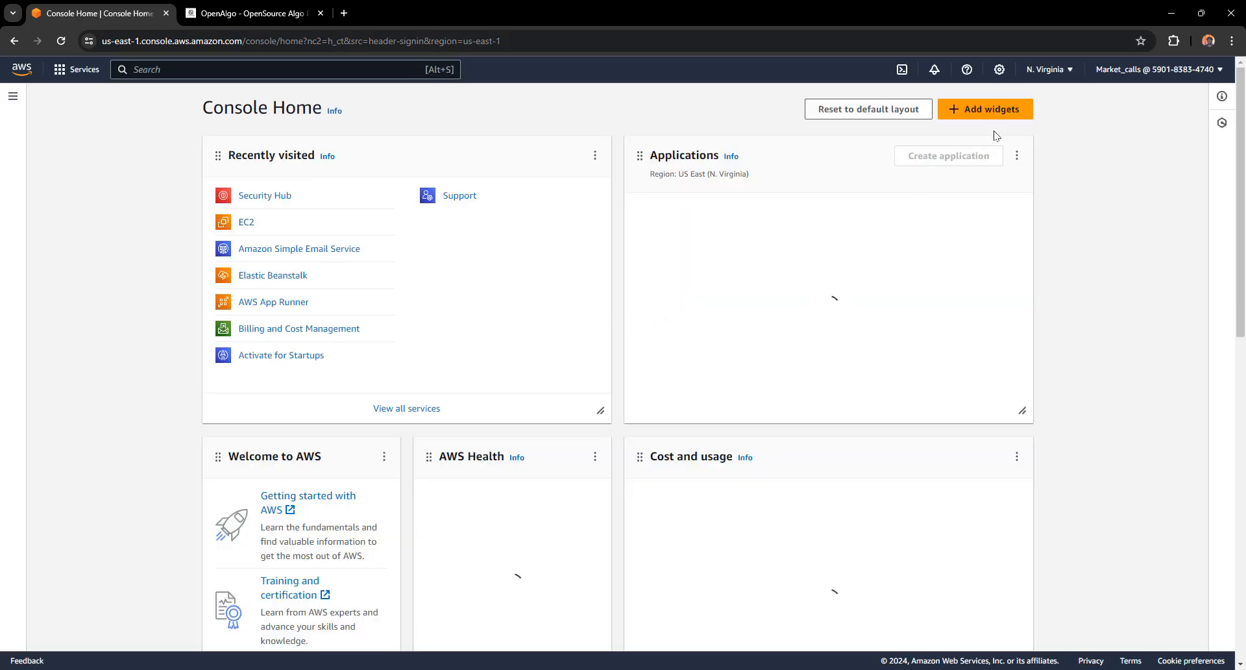
click(1054, 71)
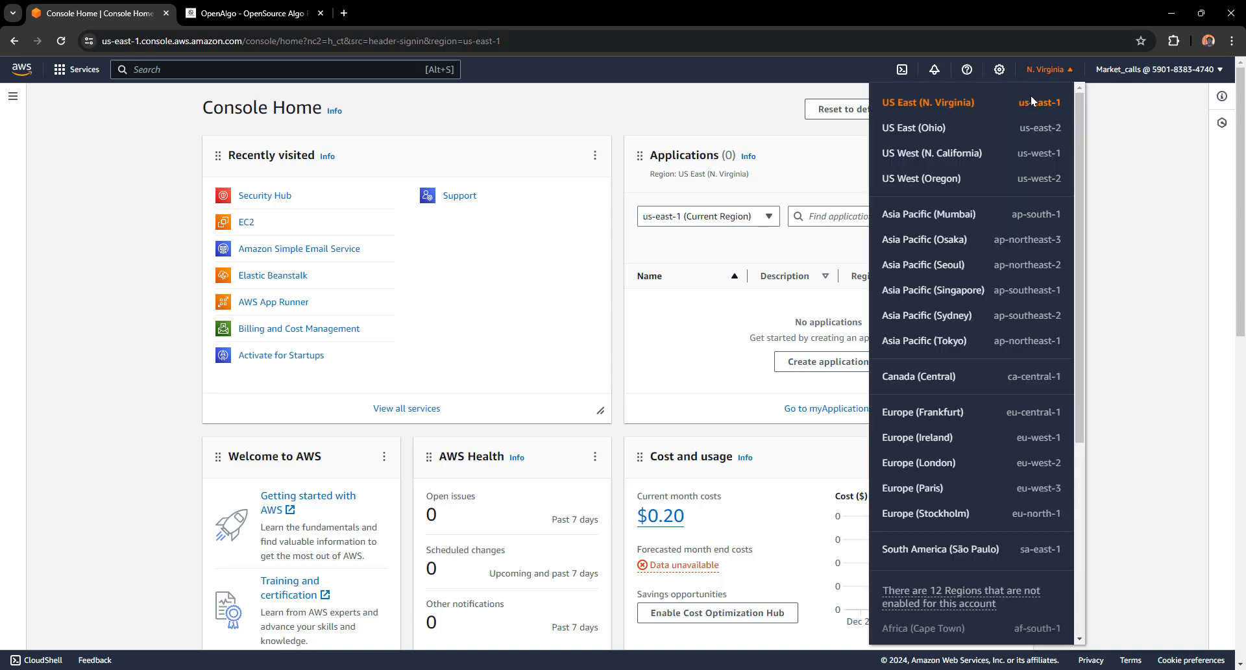
click(919, 221)
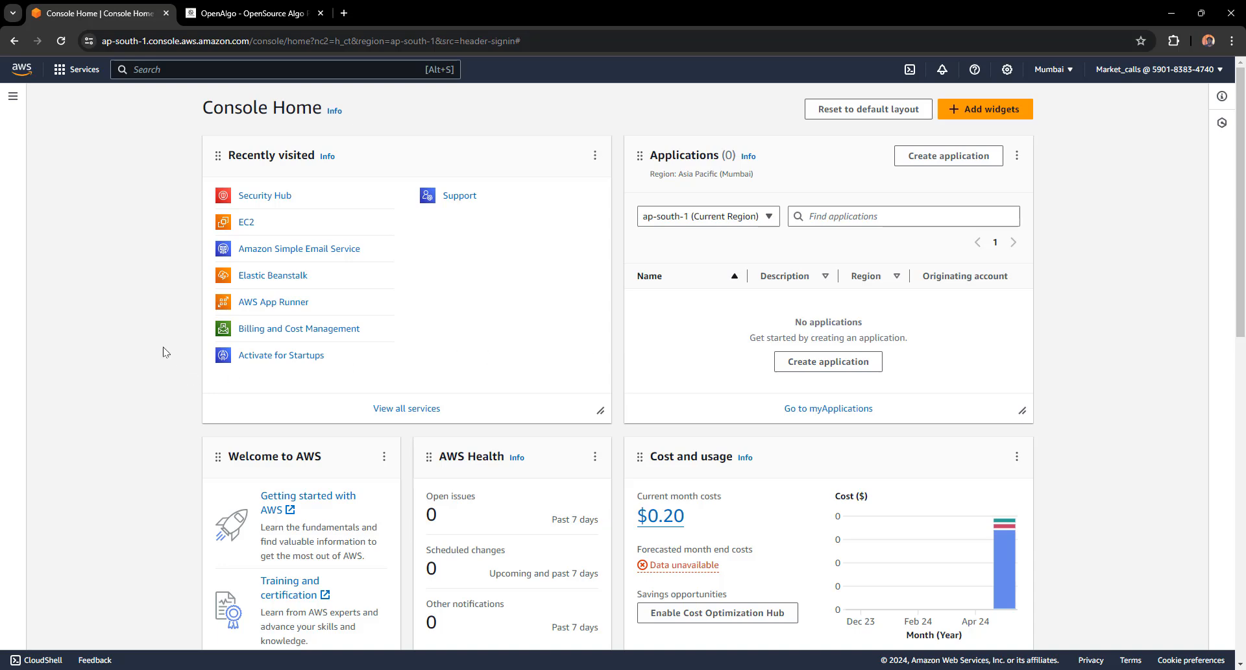
click(242, 225)
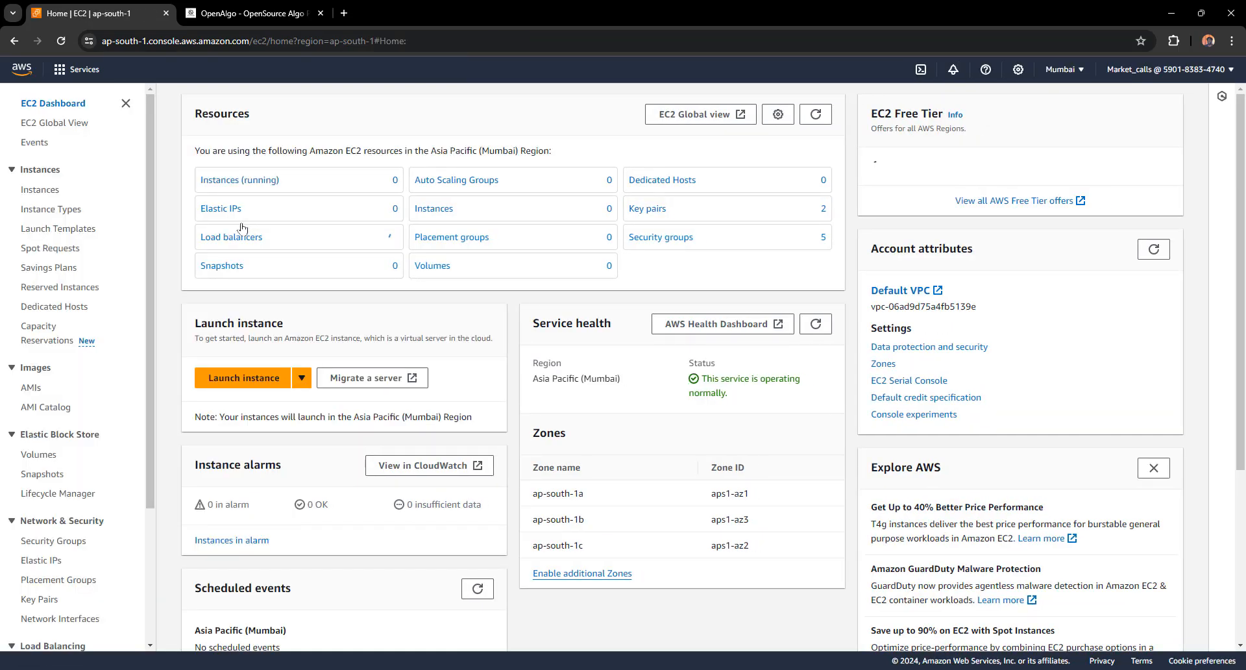
Start a new instance launch using the Windows Quick Start image Microsoft Windows Server 2022 Base
click(234, 383)
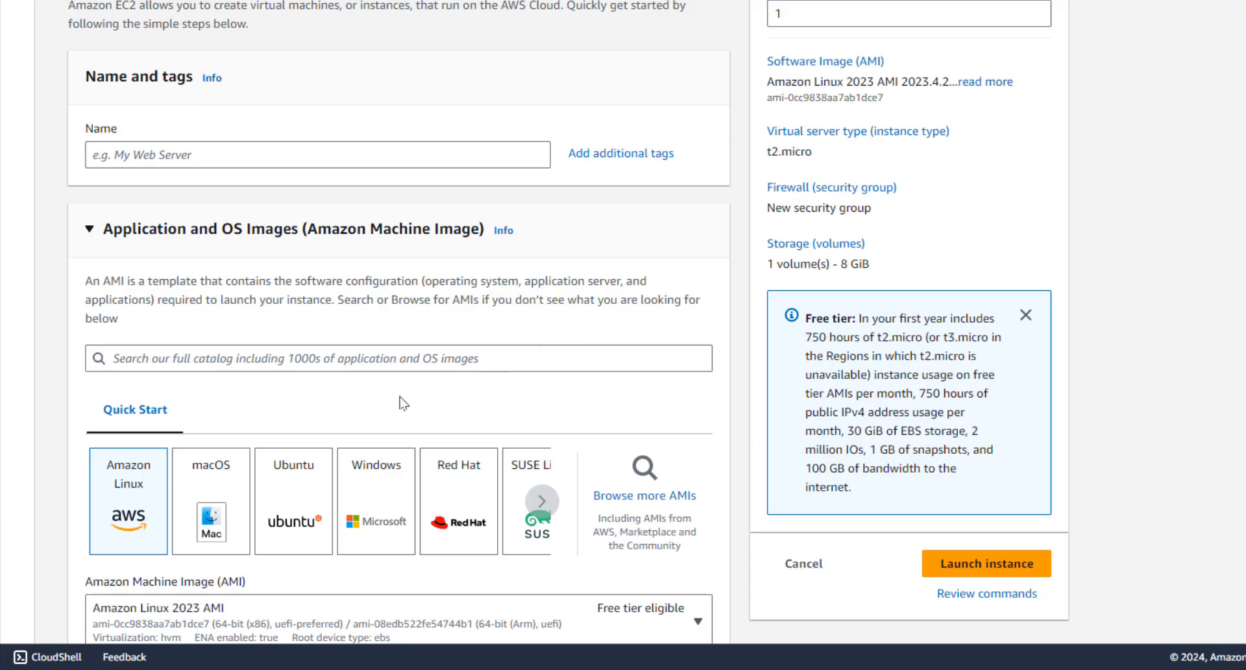
click(372, 500)
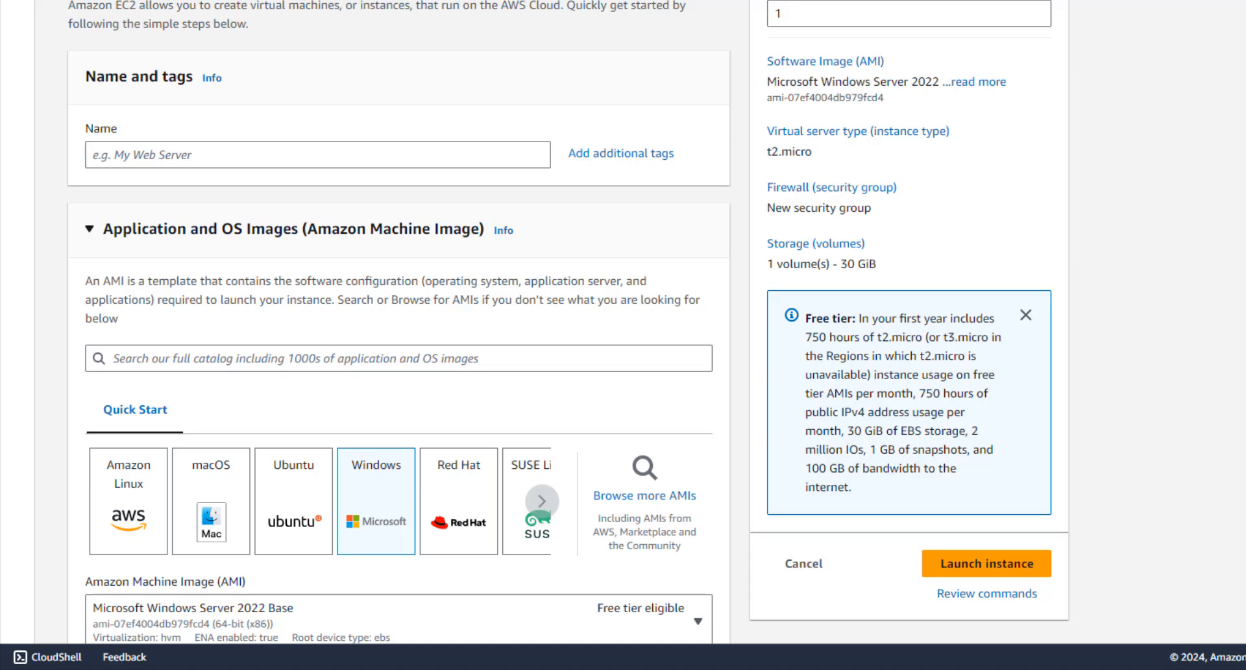
scroll(116, 294, down, 5)
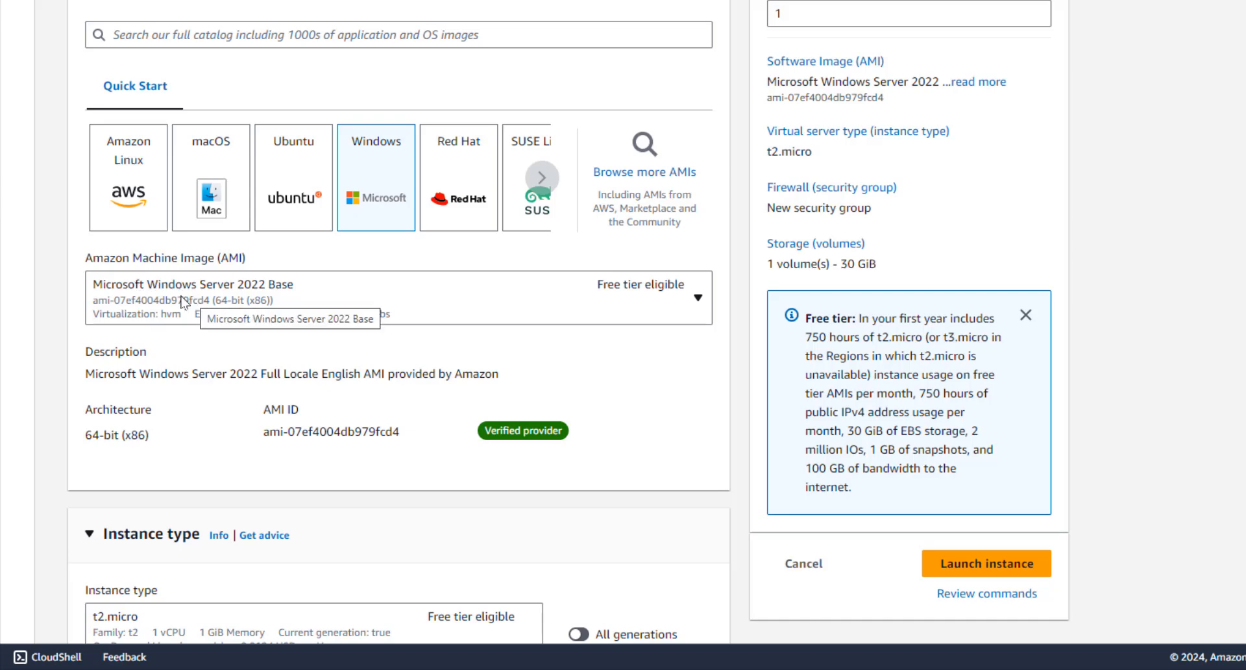
click(255, 296)
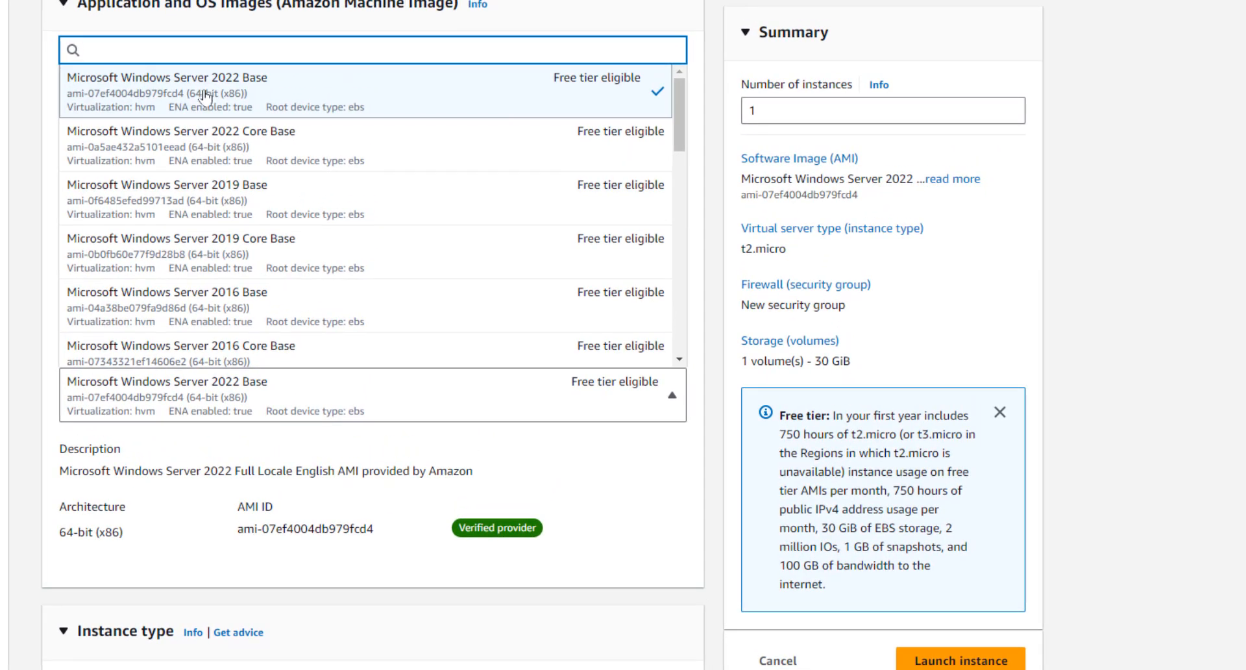
click(302, 455)
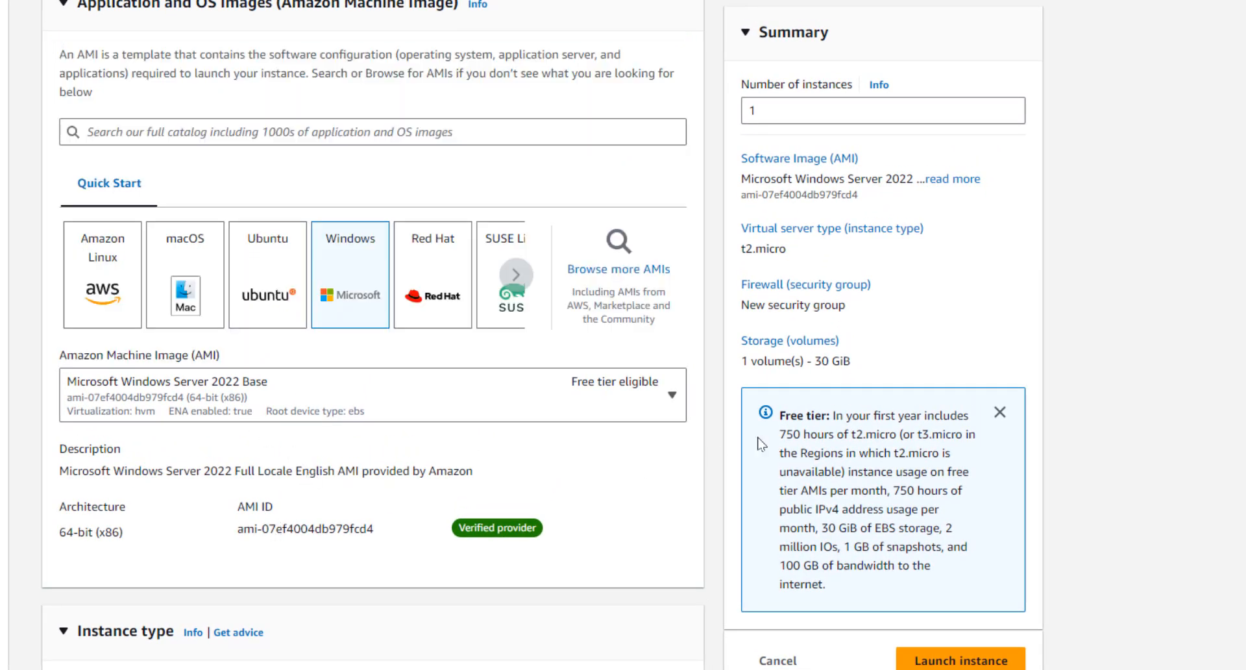
scroll(390, 389, down, 1)
scroll(399, 324, down, 3)
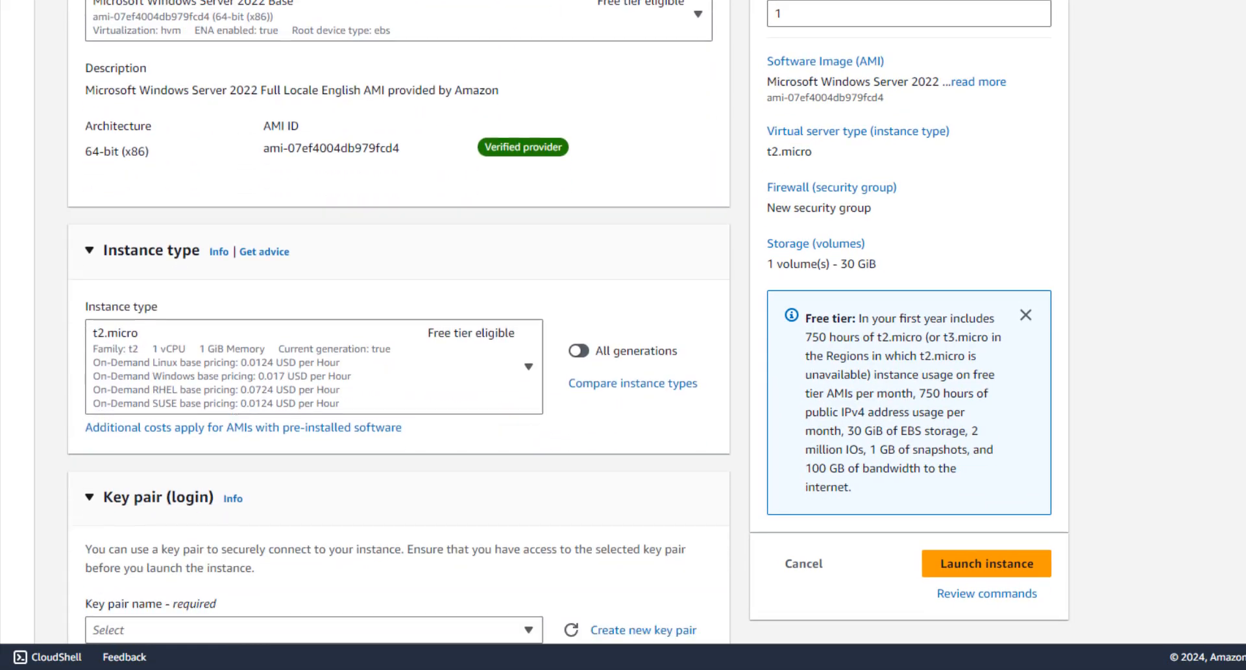
Change the instance type from t2.micro to t2.medium, leaving the key pair unselected
click(302, 371)
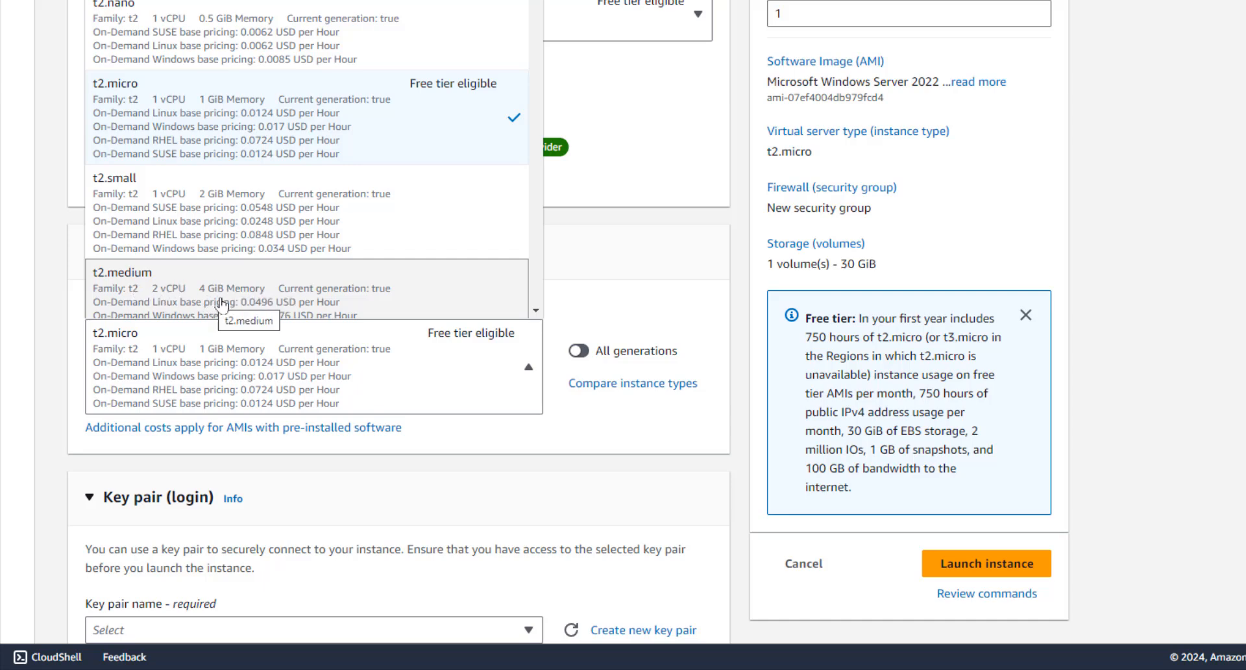
click(166, 296)
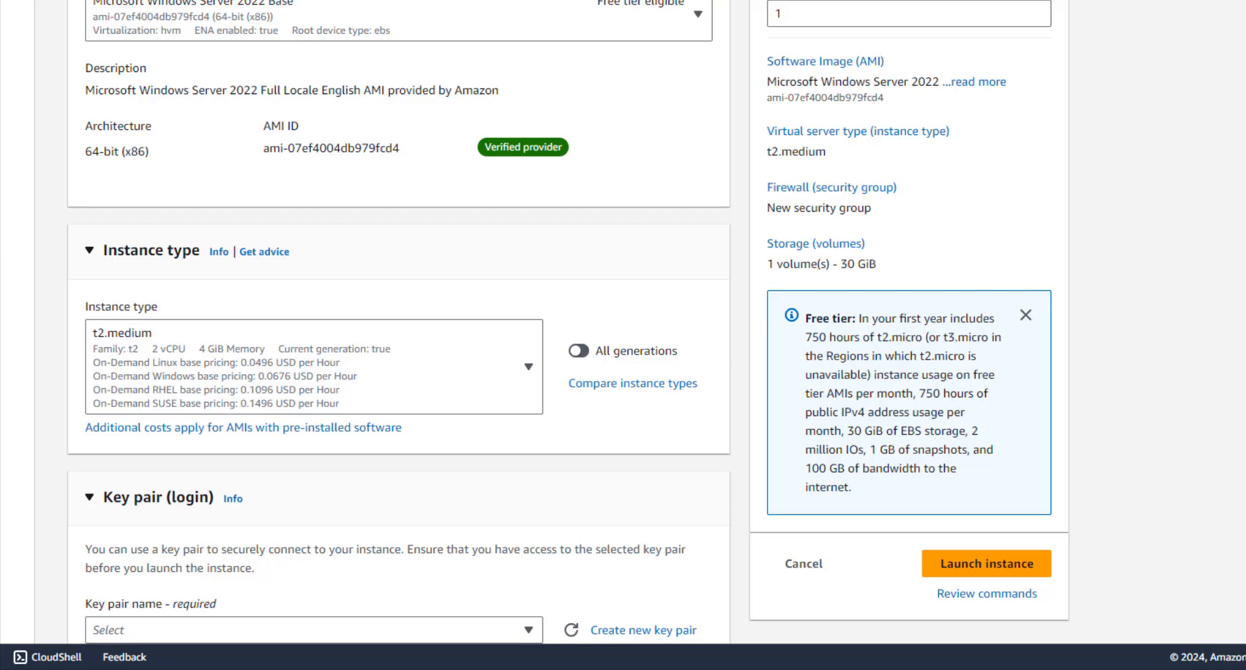
scroll(909, 402, down, 4)
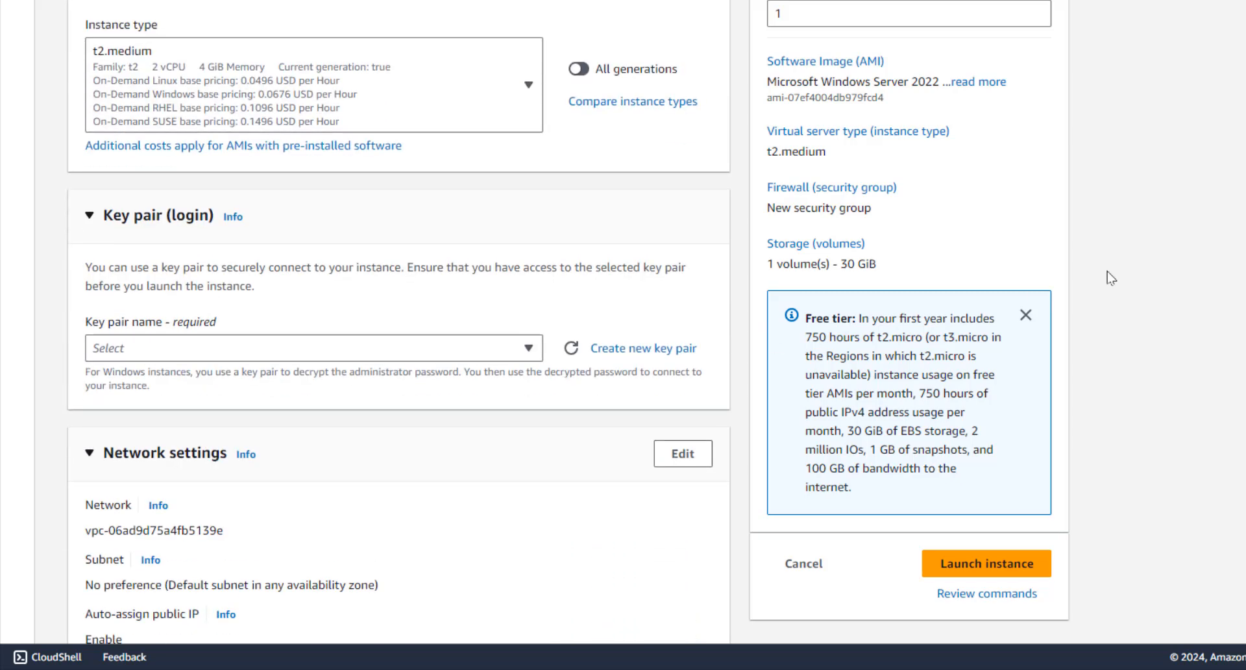
click(381, 347)
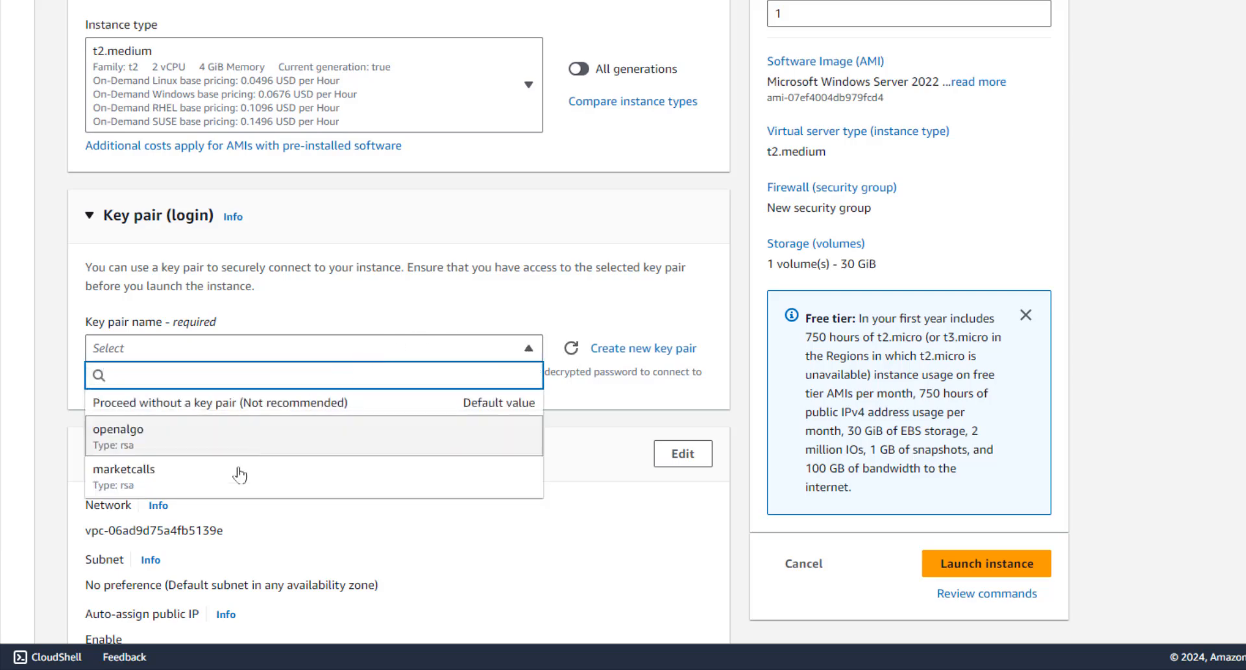
click(461, 308)
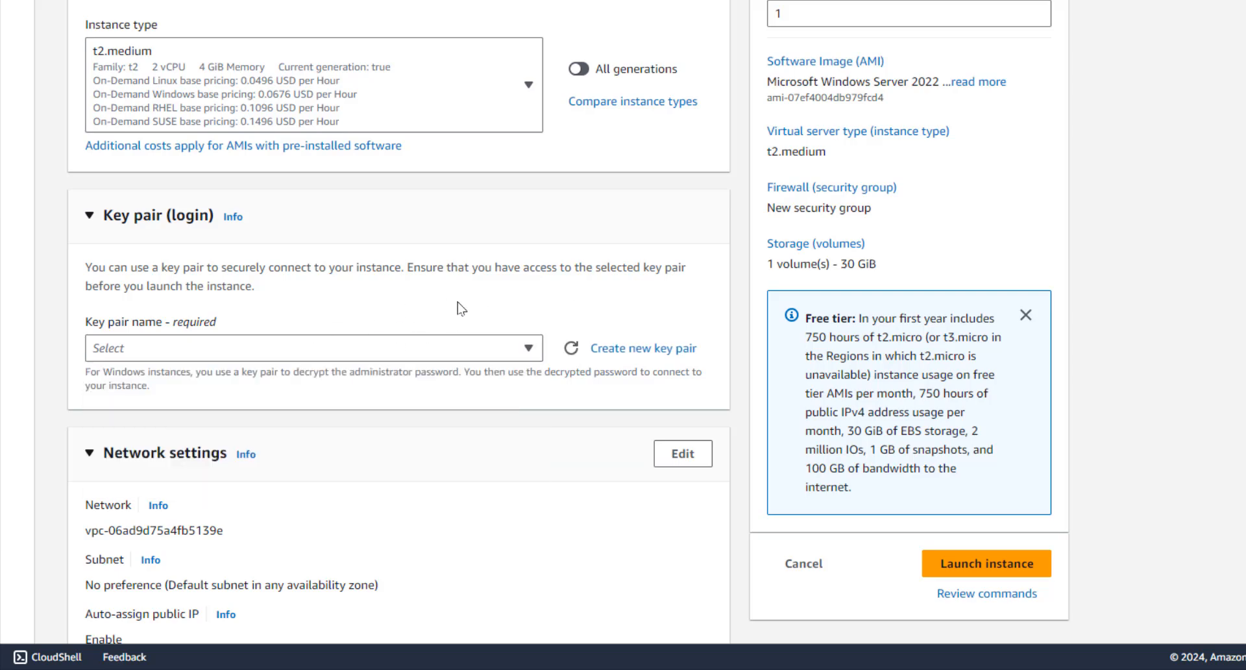
Begin a new key pair named OpenAlgo-Server with RSA type and .pem format
click(634, 350)
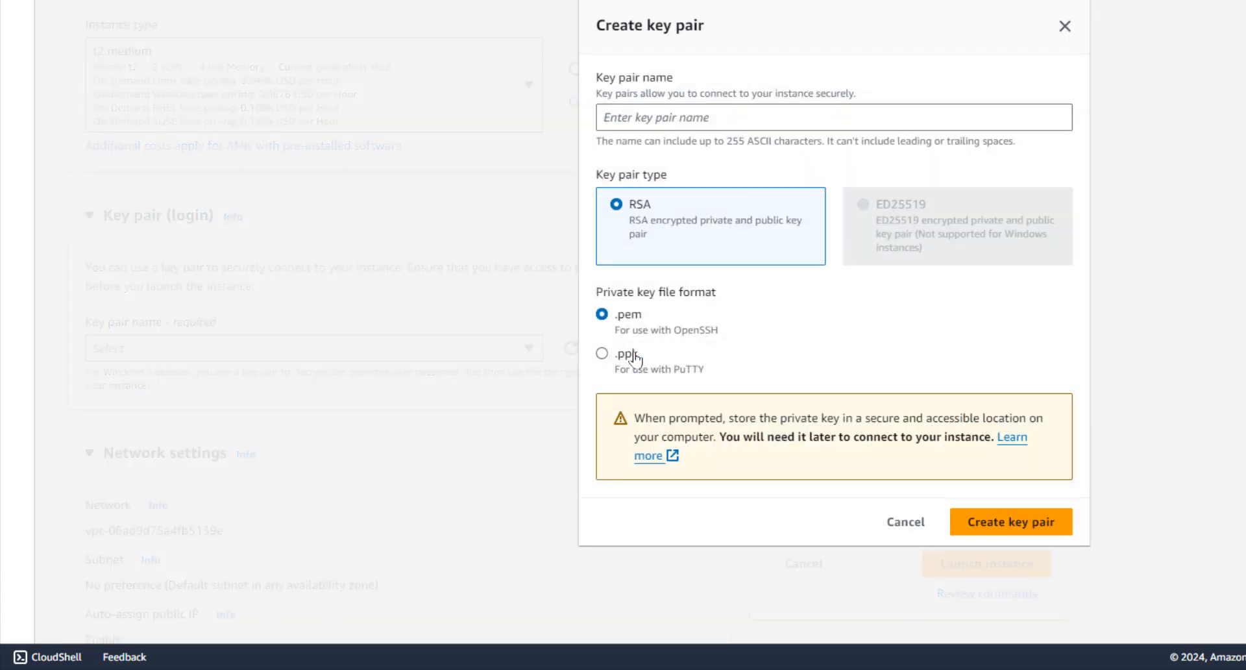
click(655, 127)
text(Open)
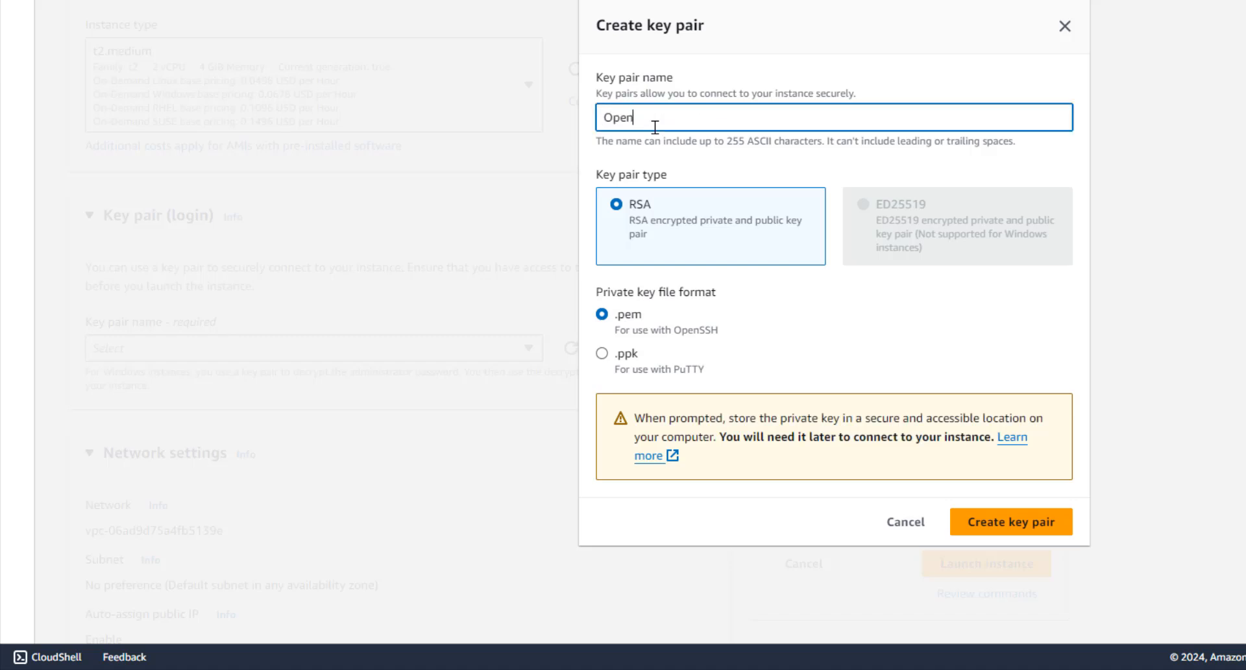
text(Algo)
key(BackSpace)
text(-Se)
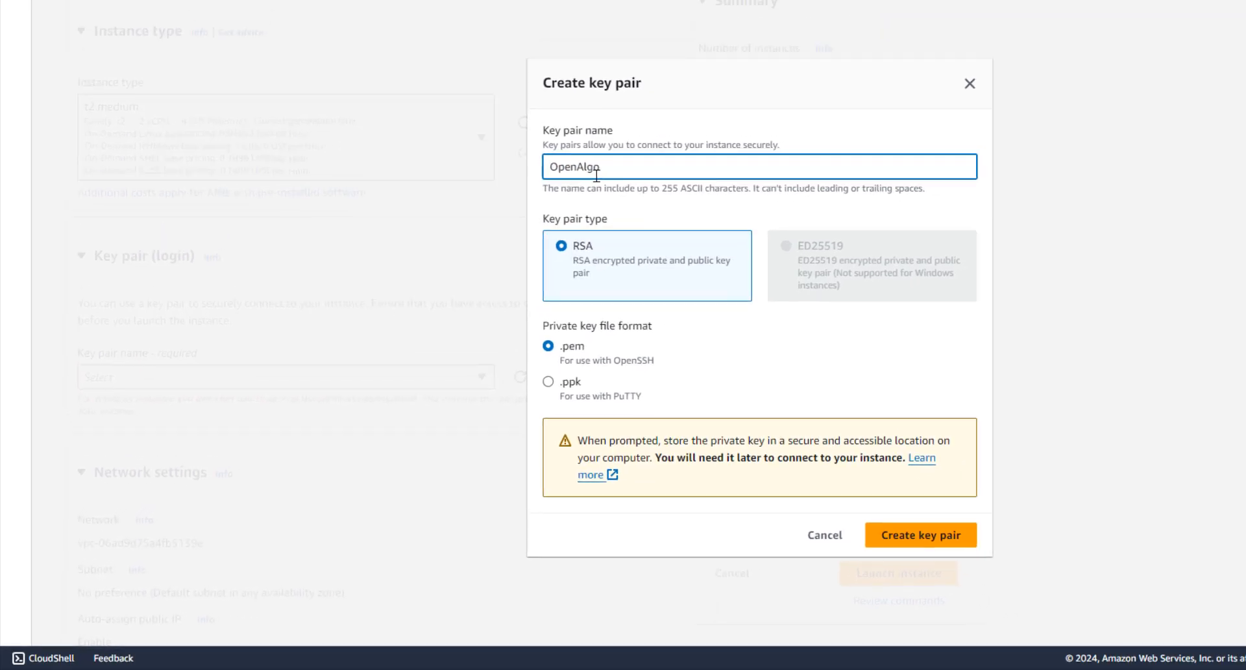
text(rver)
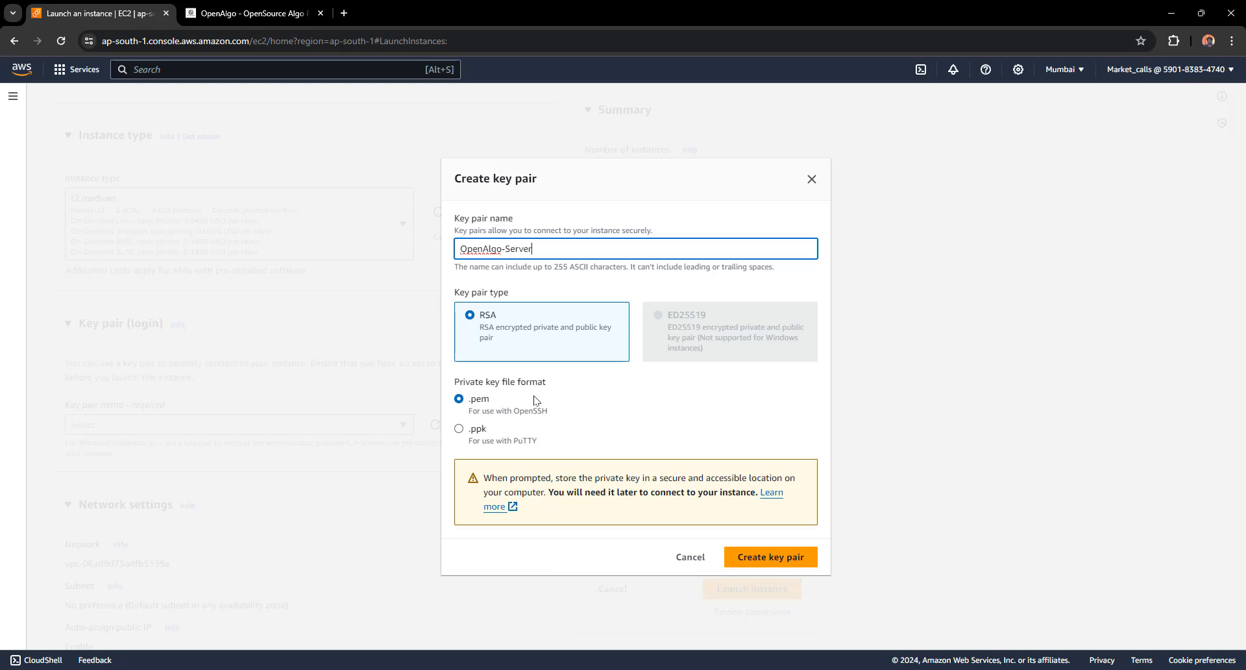
Create the OpenAlgo-Server key pair and launch the Windows t2.medium instance with a 30 GiB gp2 volume
click(768, 549)
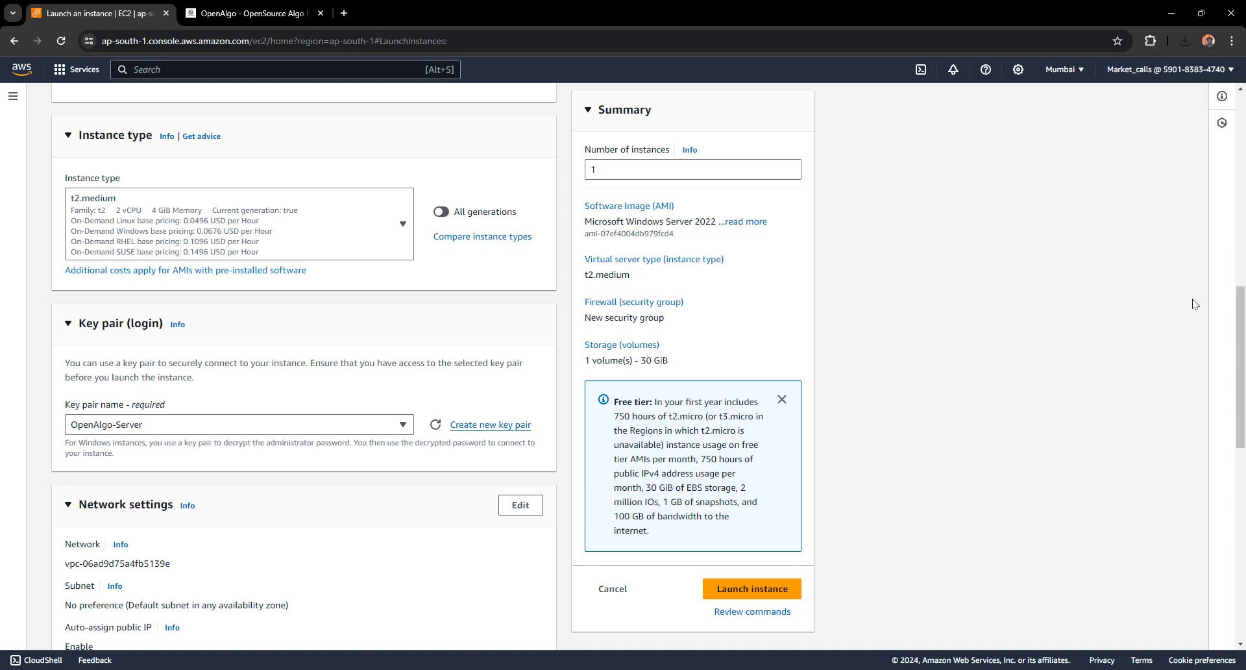
scroll(1233, 389, down, 4)
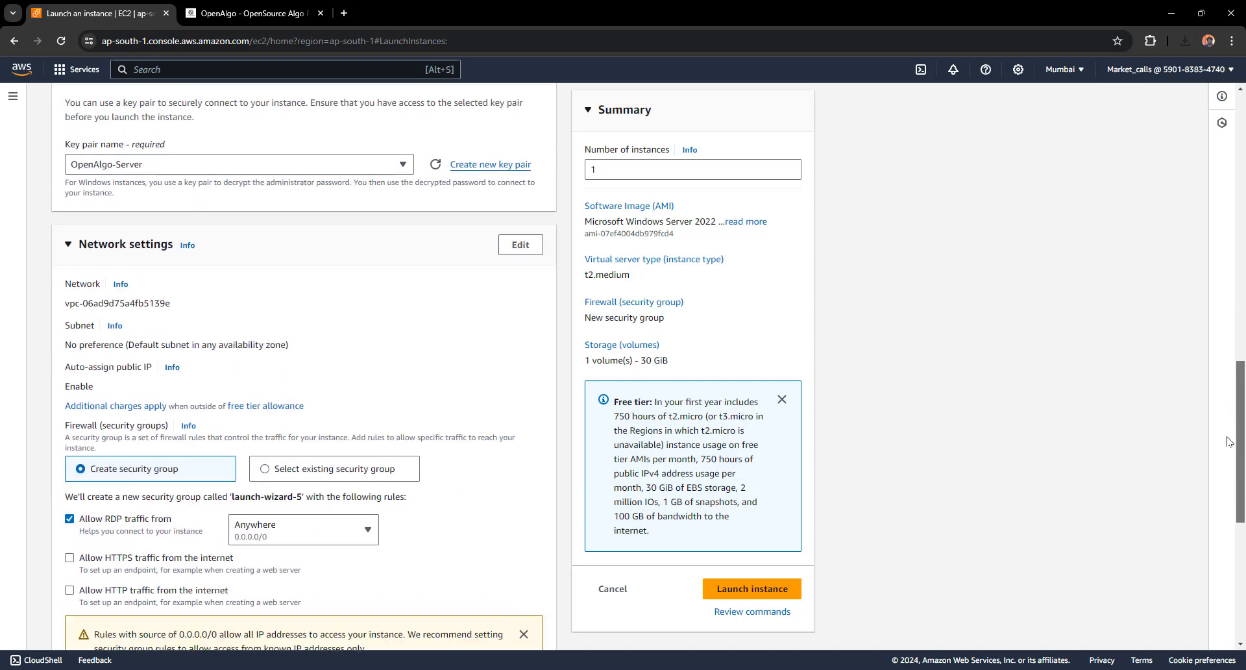
scroll(1229, 442, down, 6)
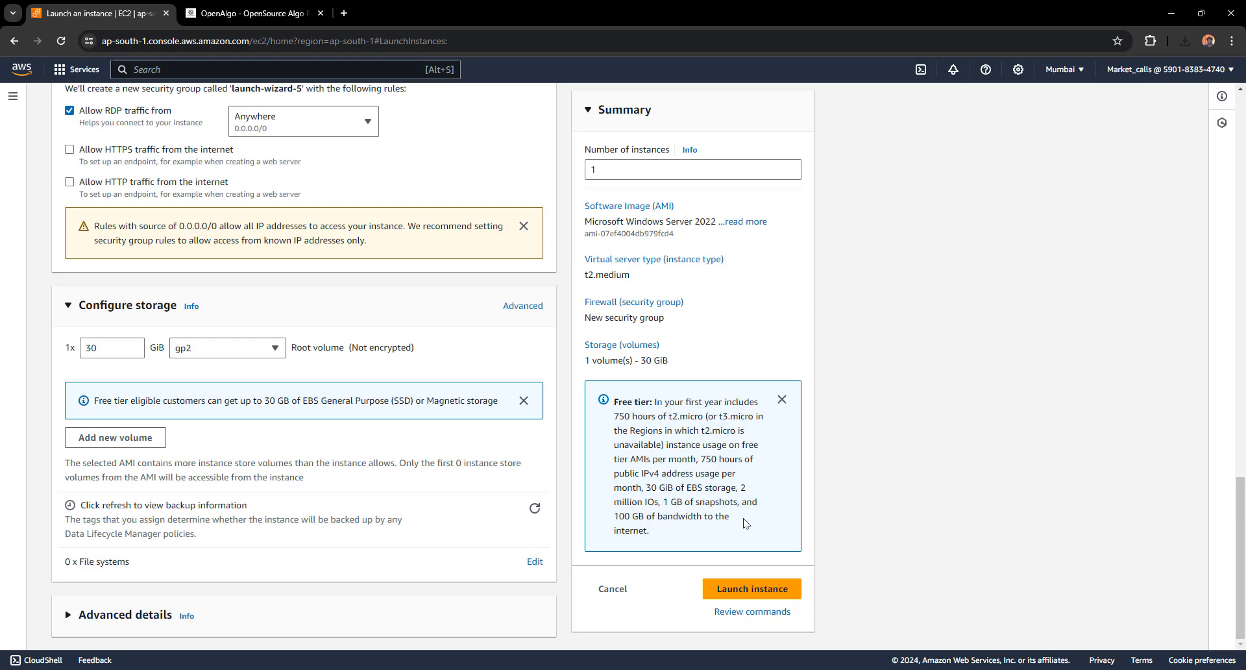
click(733, 580)
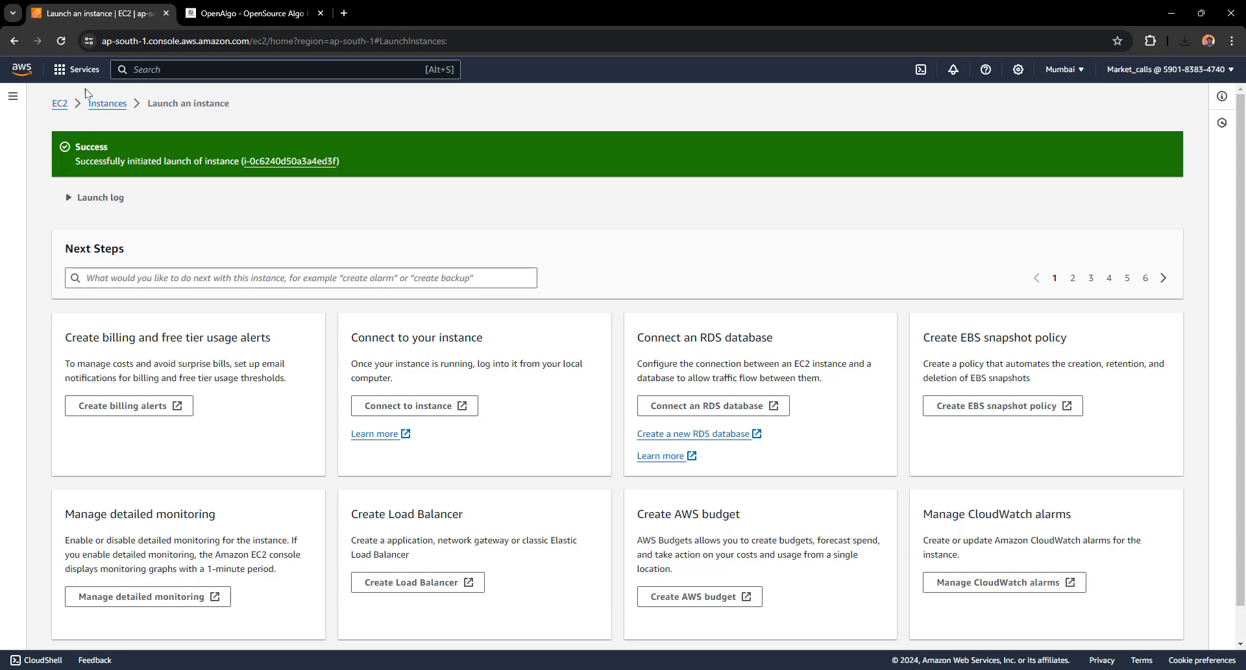
Open the Instances list and select the new running t2.medium instance in ap-south-1b
click(102, 104)
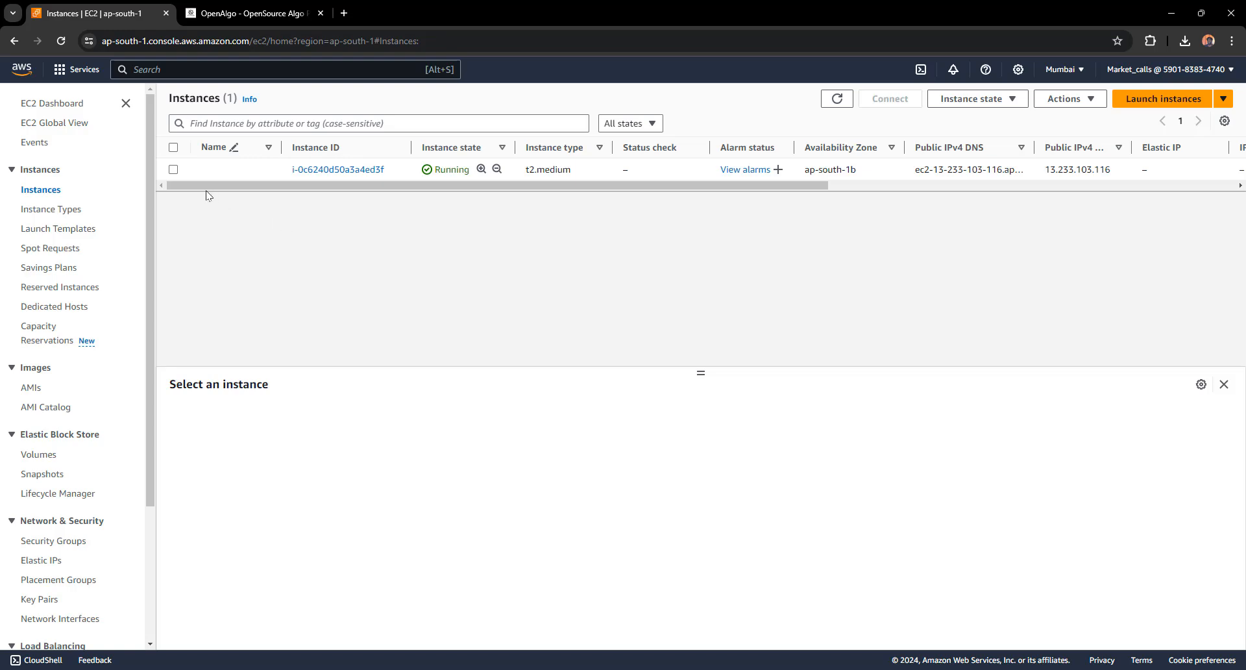
click(173, 169)
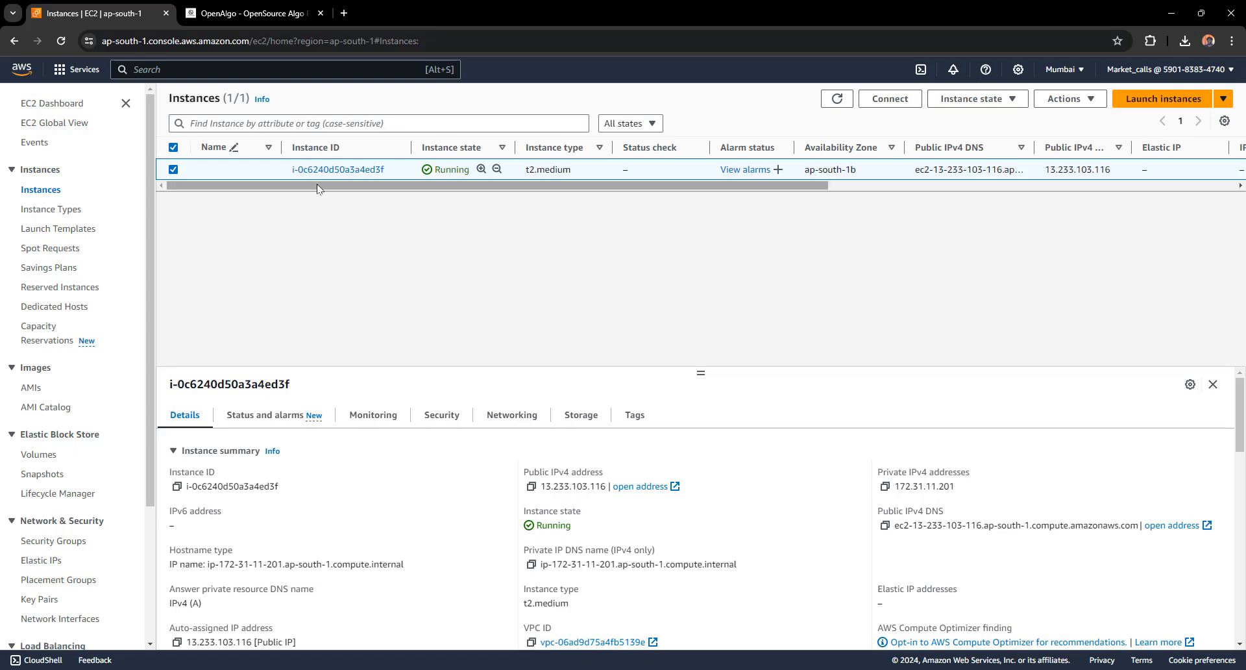
Show the instance's RDP client connection page with its Public DNS and Administrator username
click(893, 106)
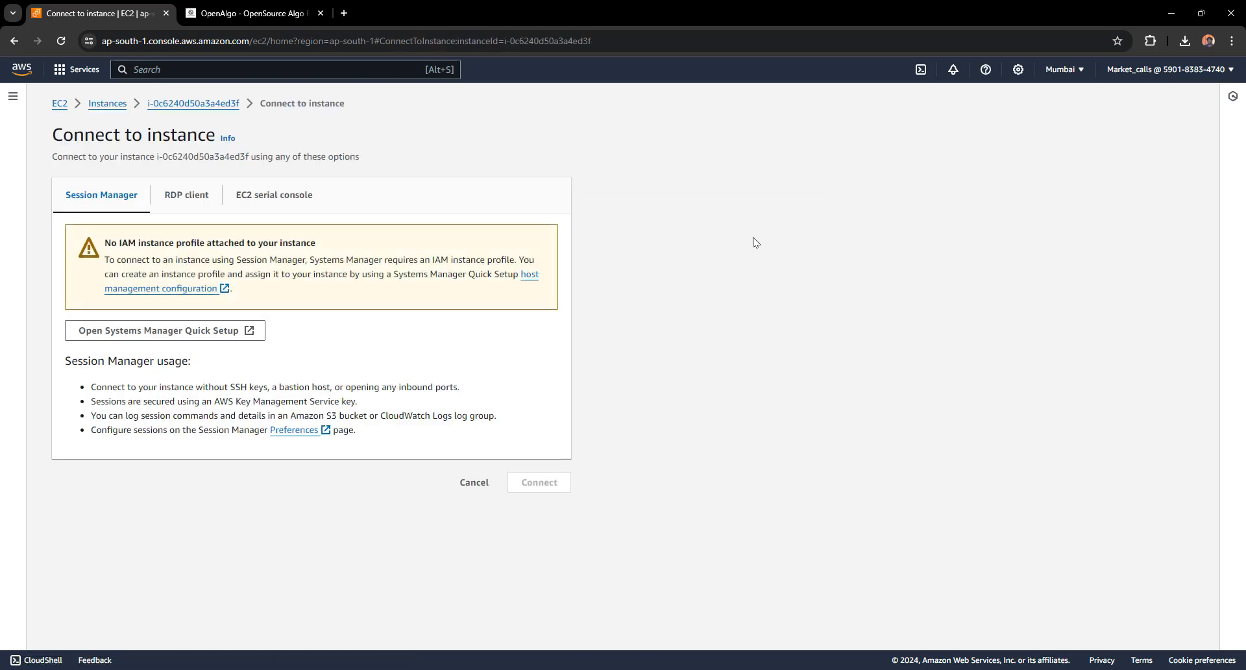
click(177, 194)
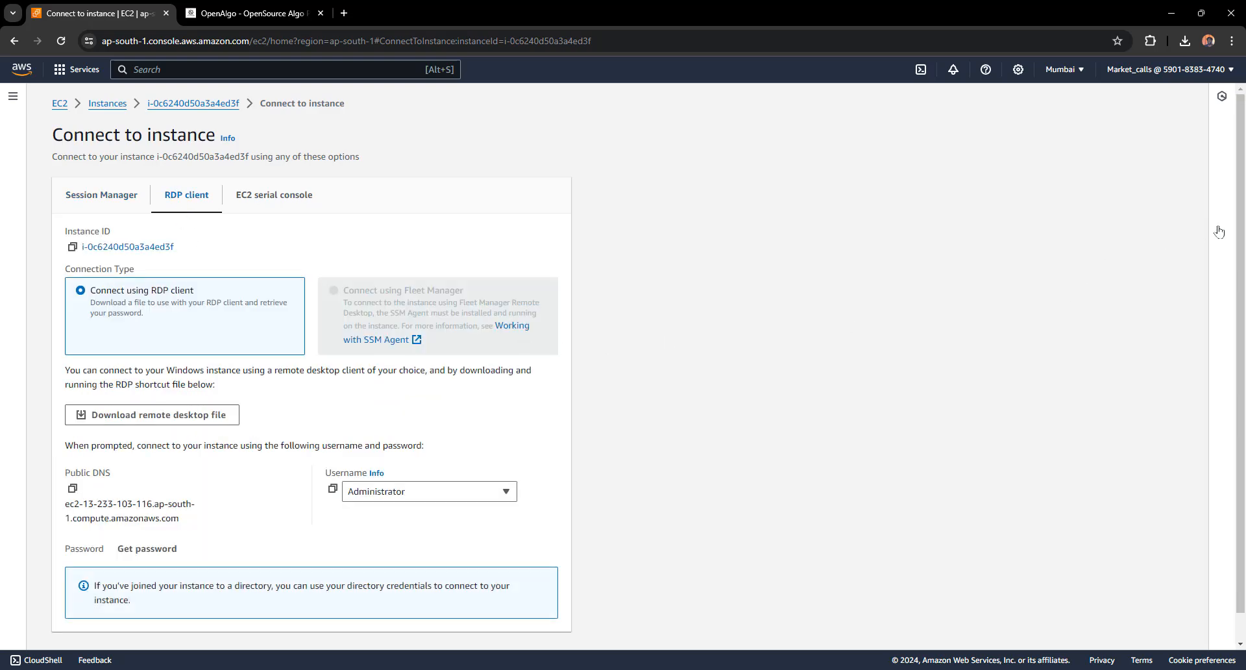
drag(1241, 229, 1243, 291)
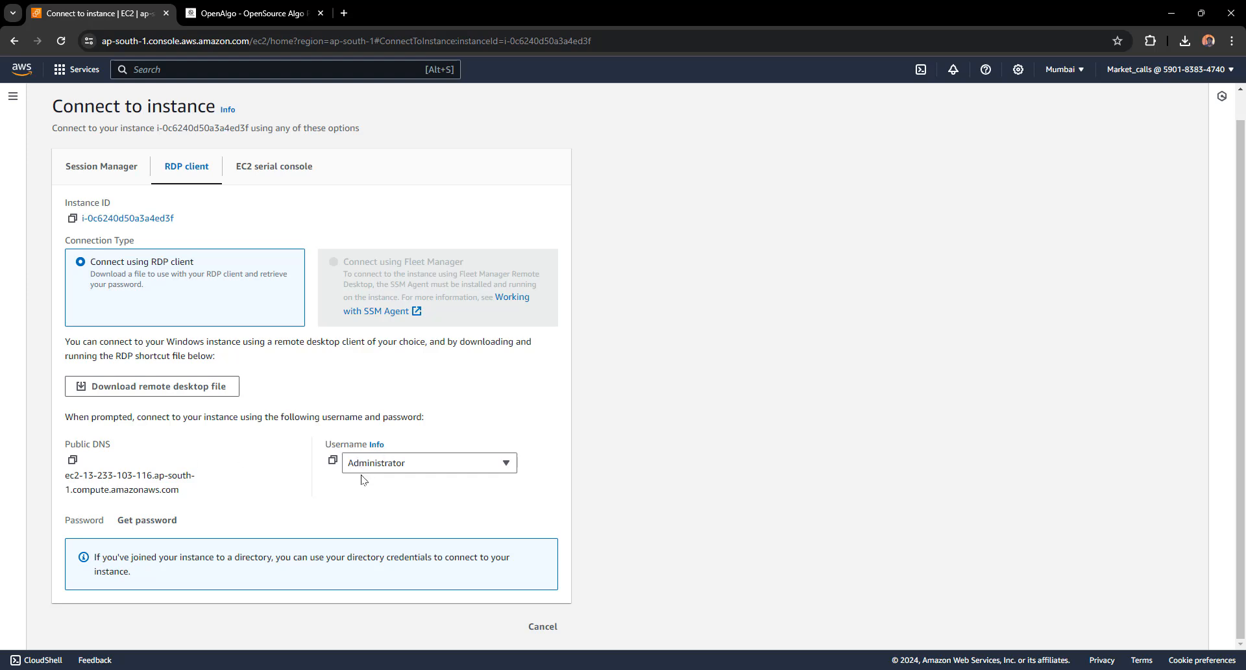
Upload OpenAlgo-Server.pem and decrypt the Windows Administrator password
click(147, 520)
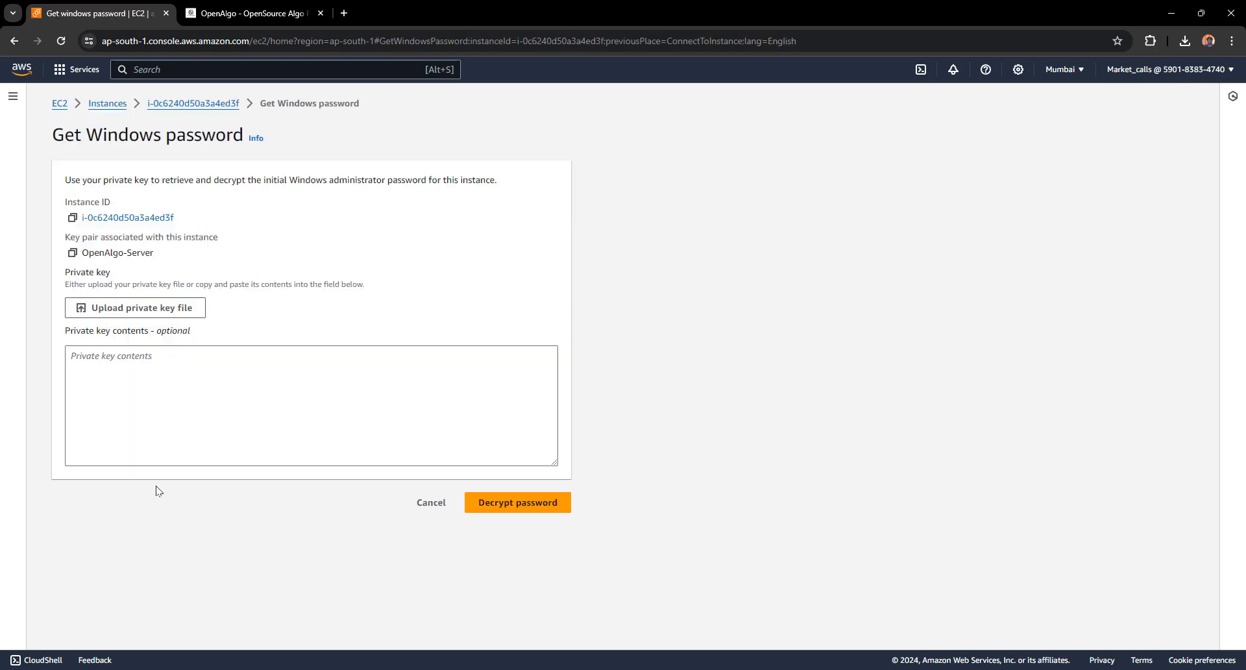
click(115, 309)
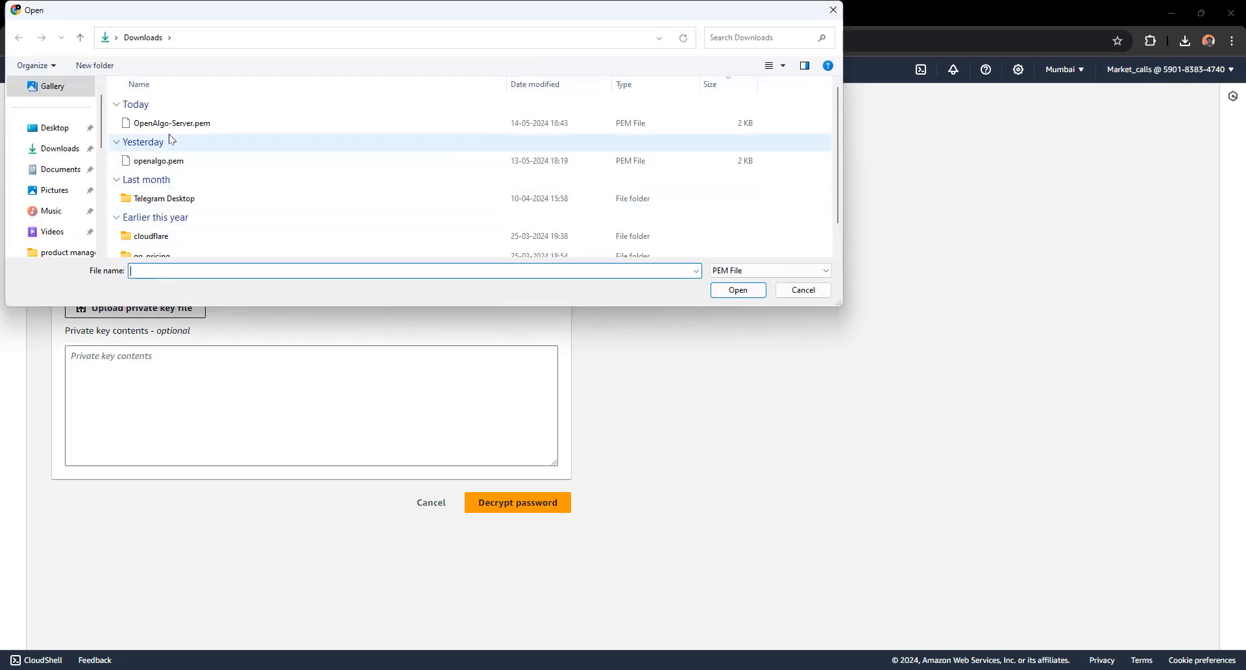
click(162, 123)
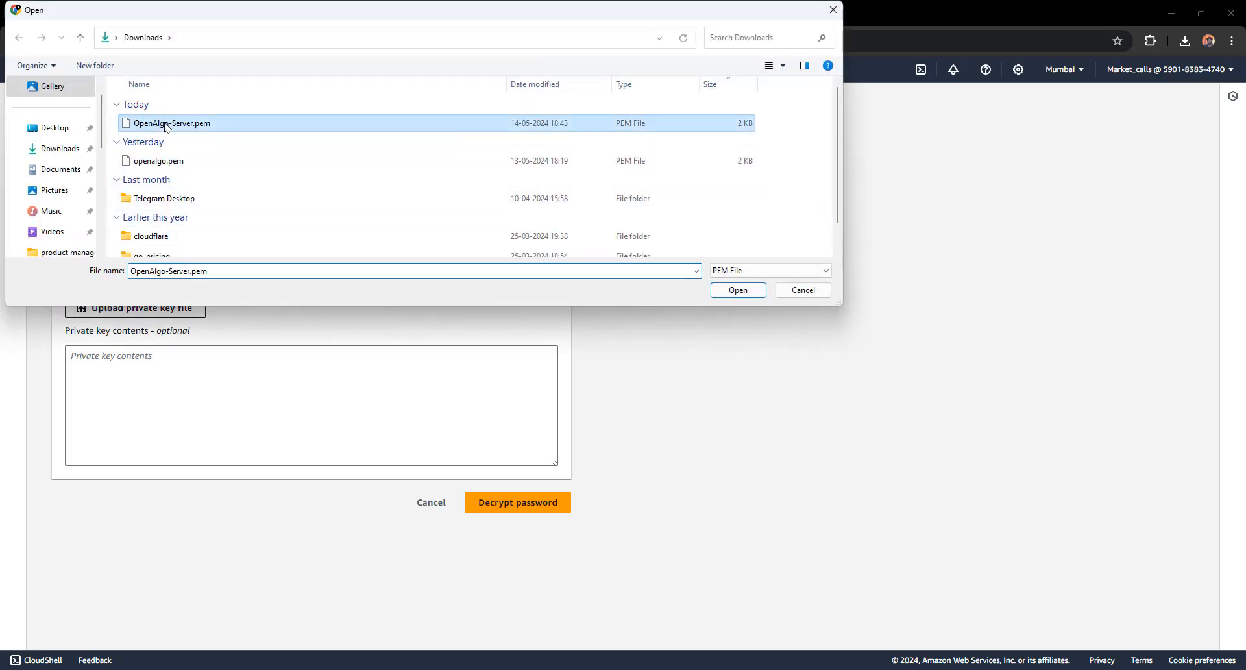
click(745, 290)
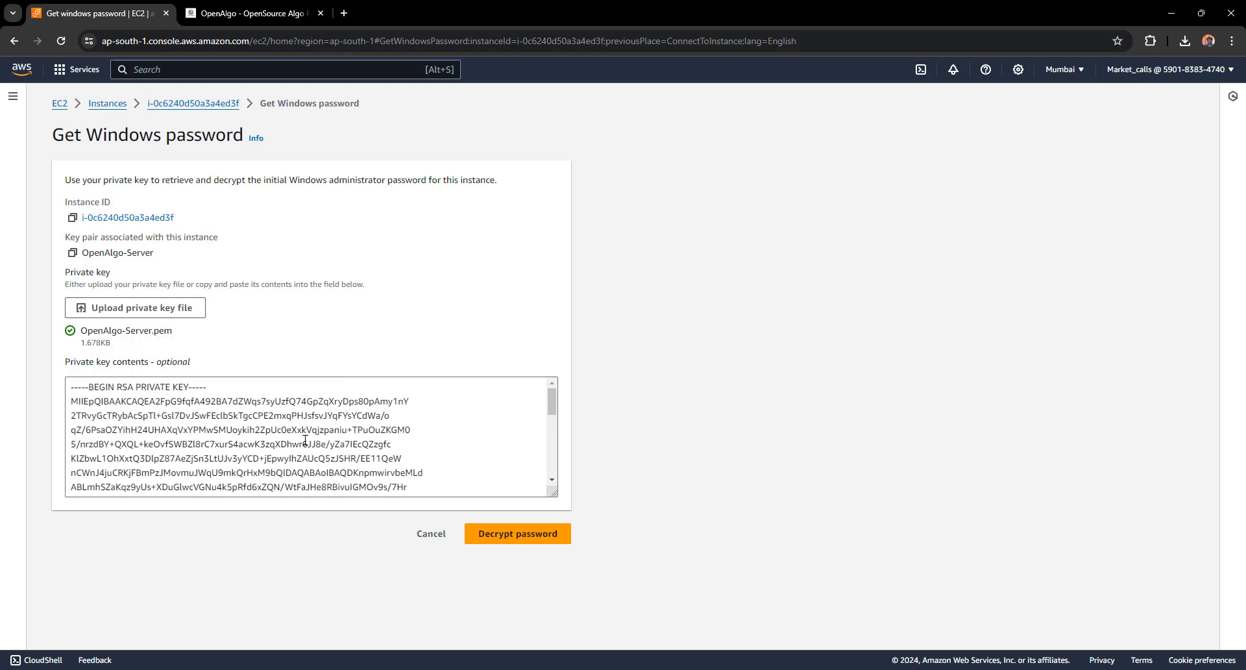
click(499, 535)
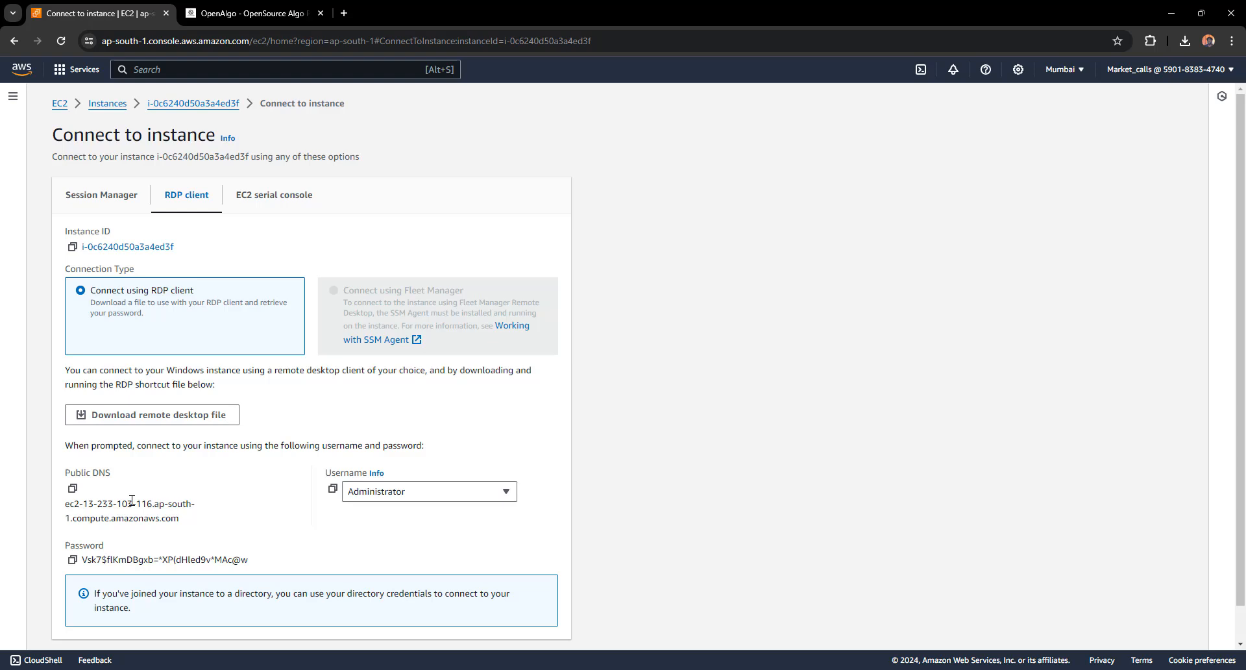
Launch the Remote Desktop client by running mstsc
key(super+r)
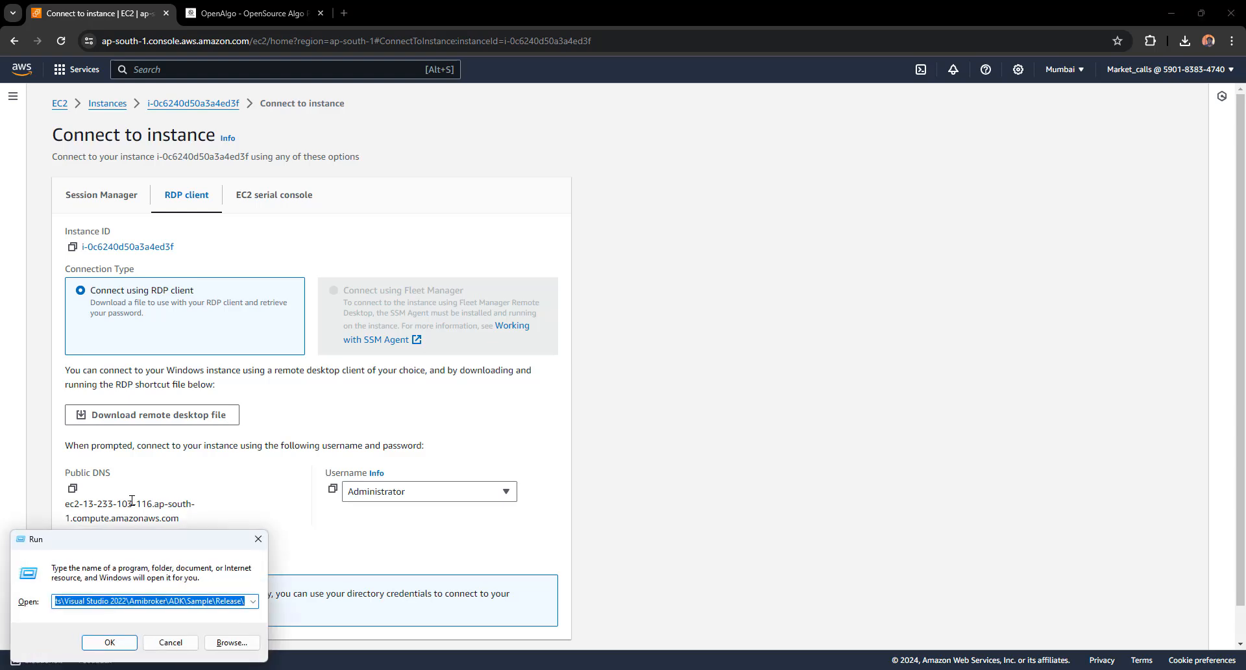
key(BackSpace)
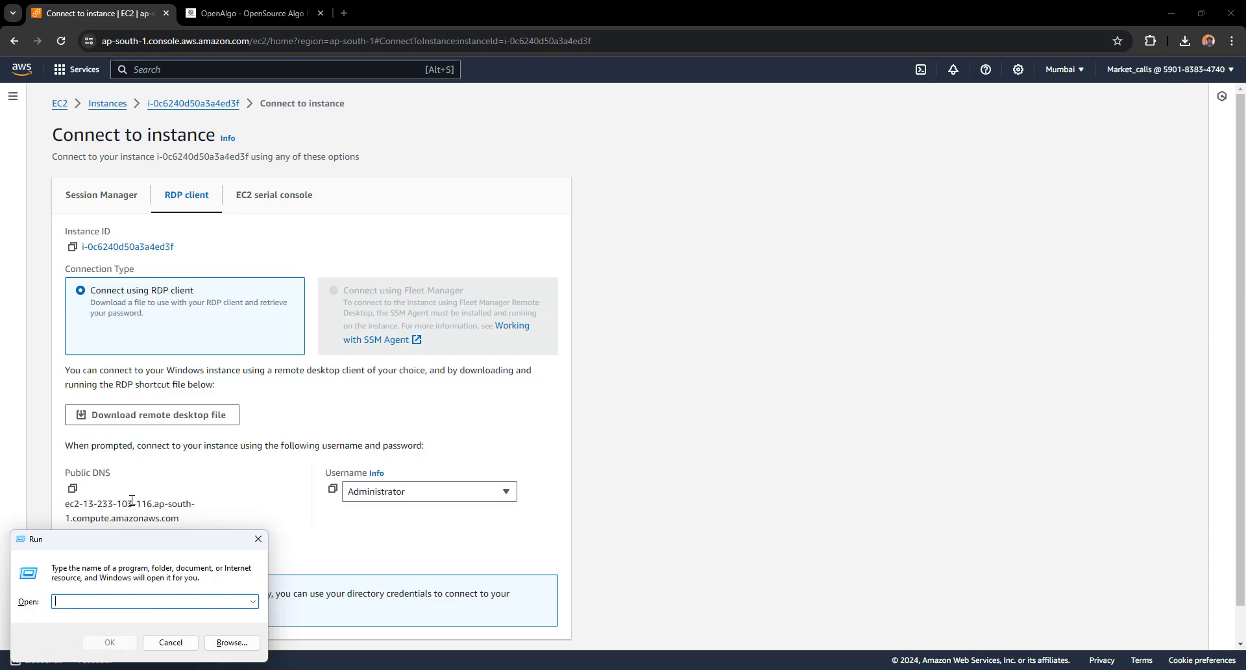
text(mstsc)
key(Return)
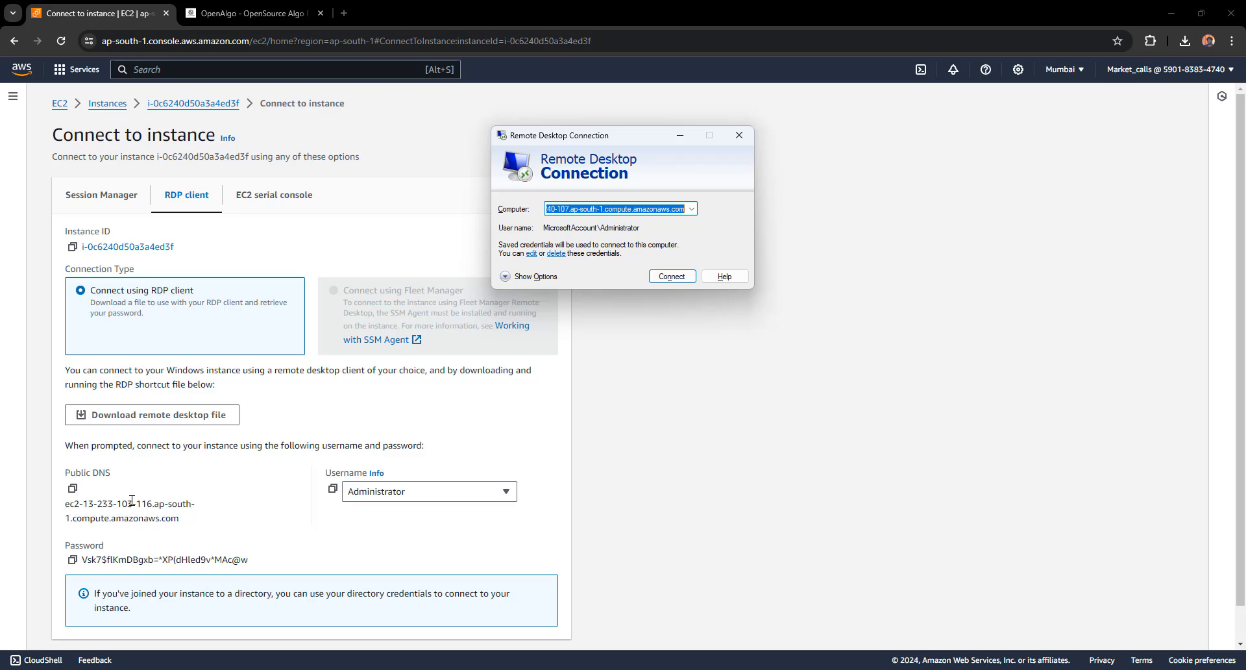
Paste the instance's public DNS as the computer name and connect
click(72, 490)
key(alt+Tab)
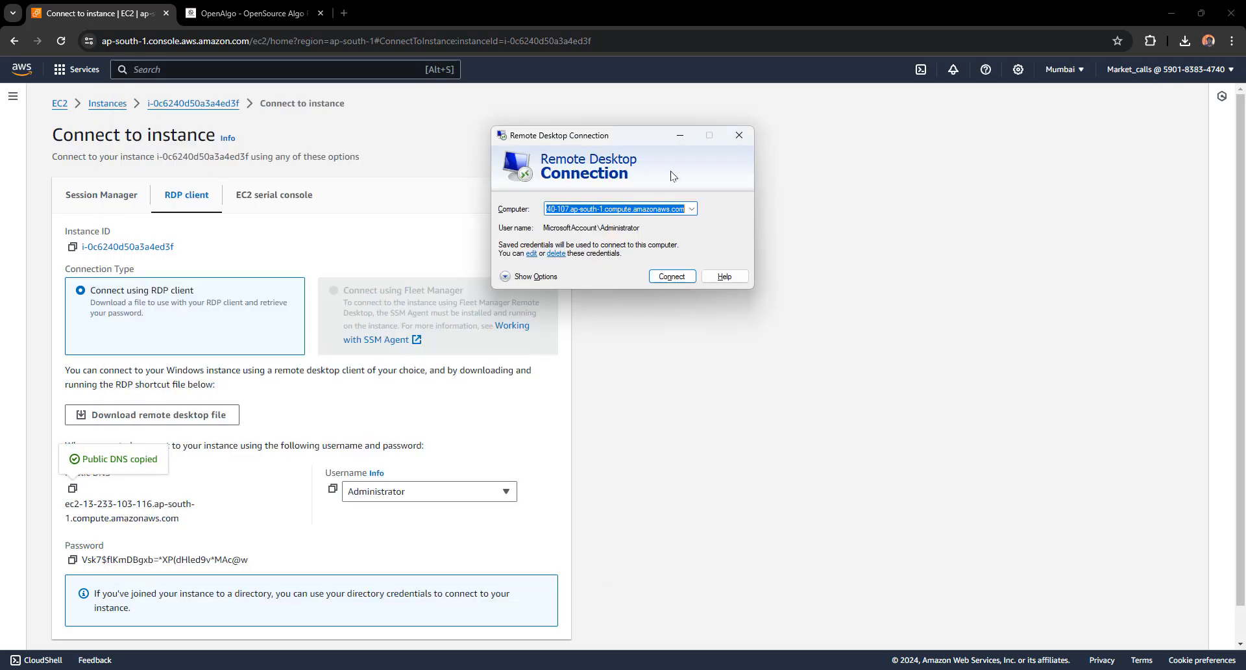
key(BackSpace)
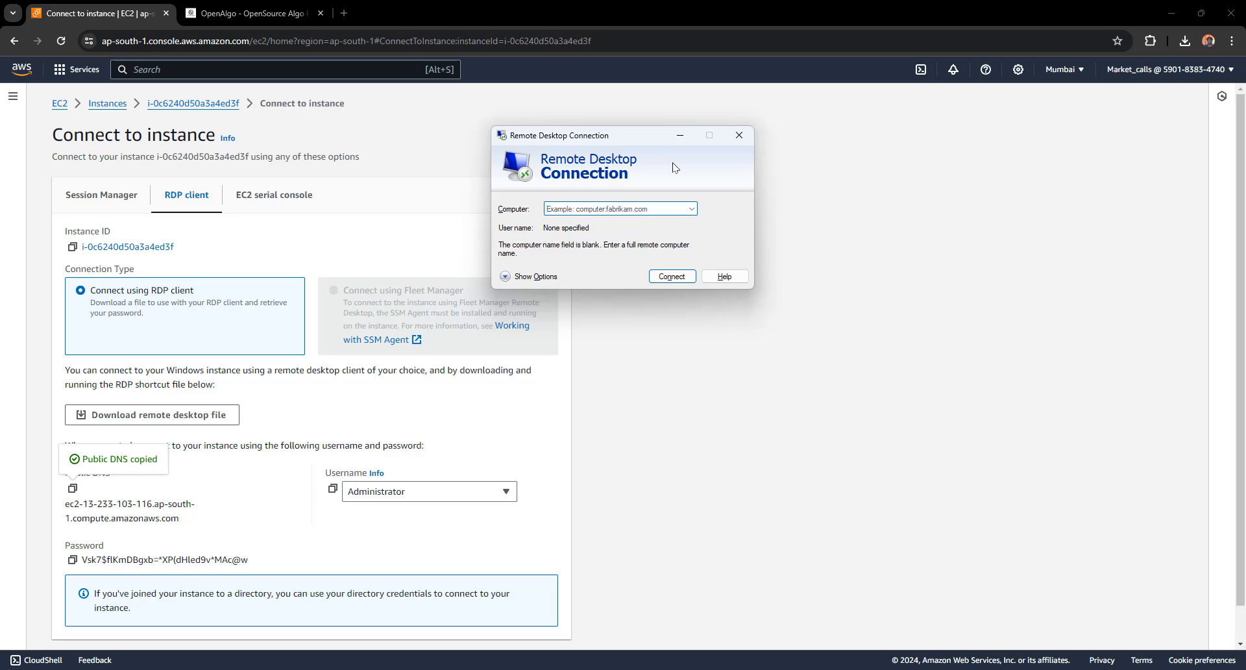
key(ctrl+v)
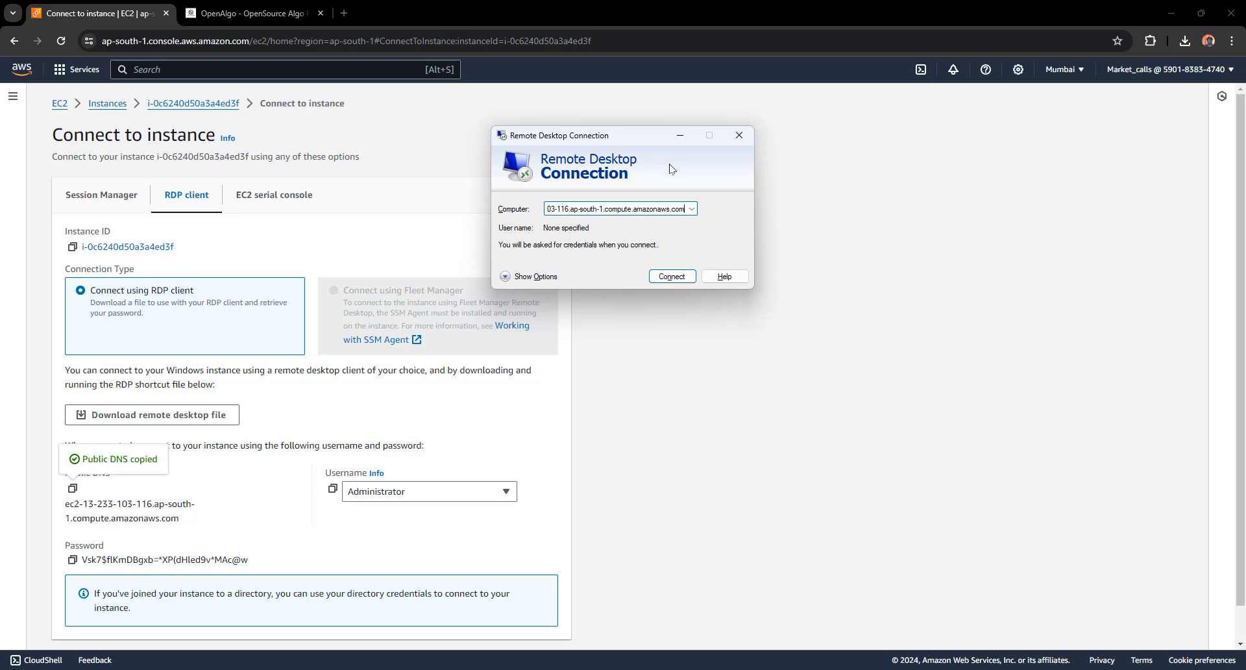
click(668, 278)
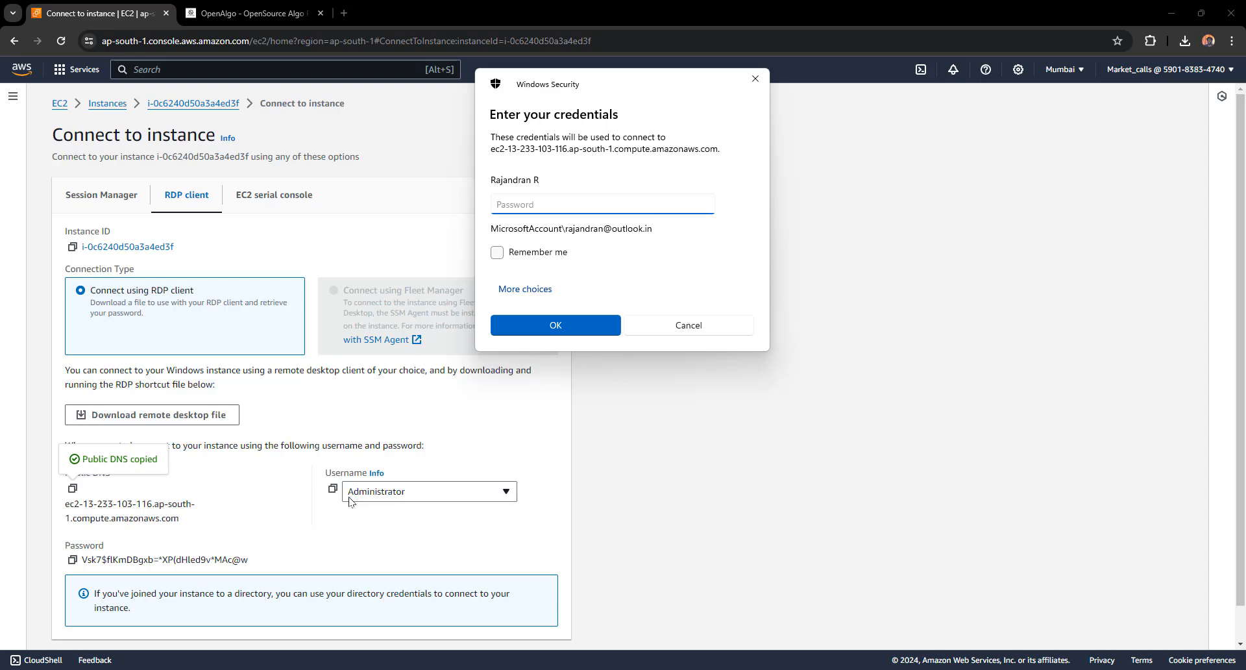
Sign in with a different account as Administrator and paste the decrypted password
click(533, 287)
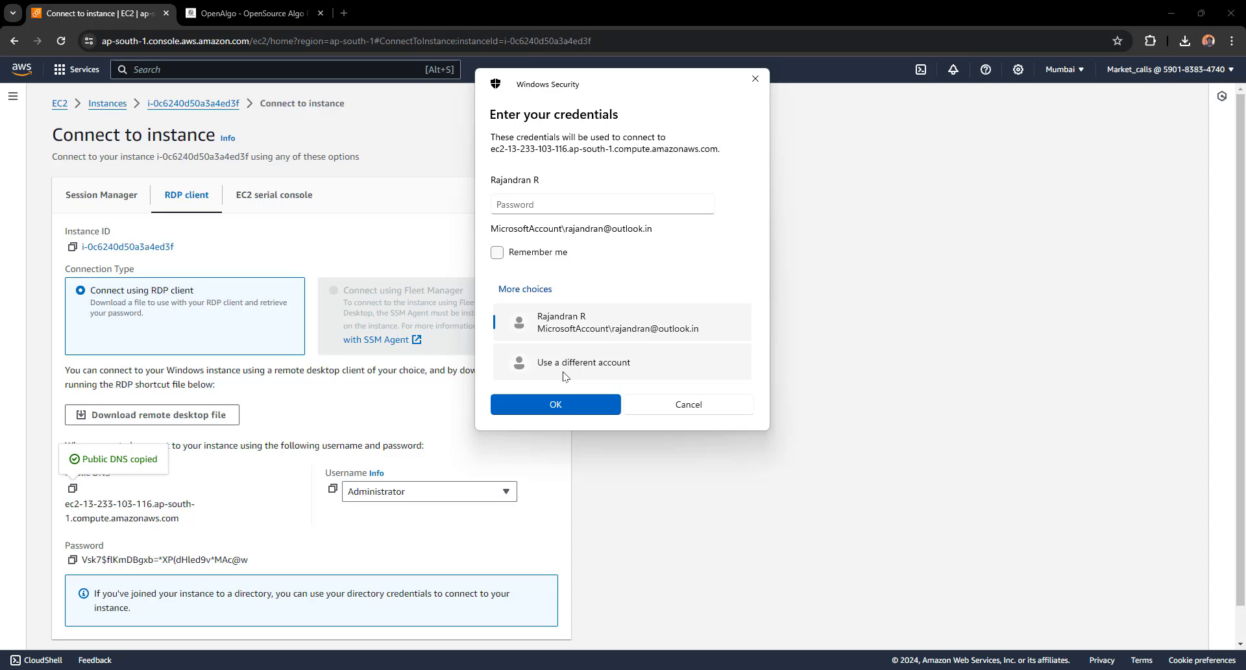
click(564, 371)
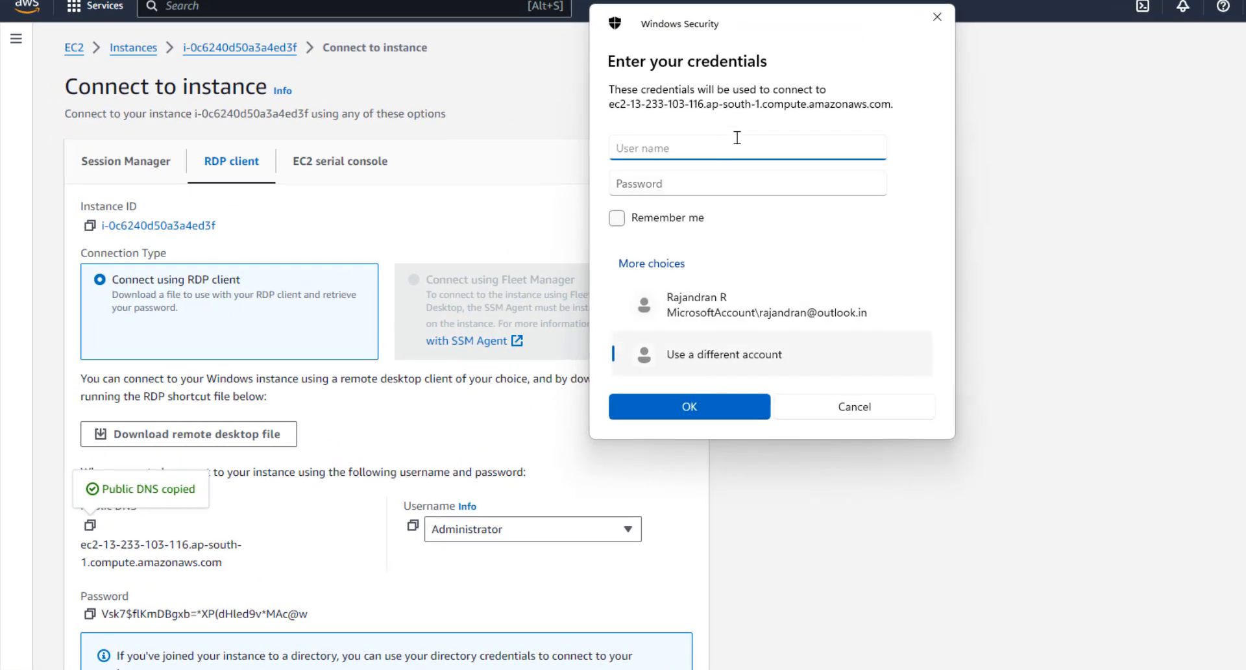
text(Administrator)
click(90, 614)
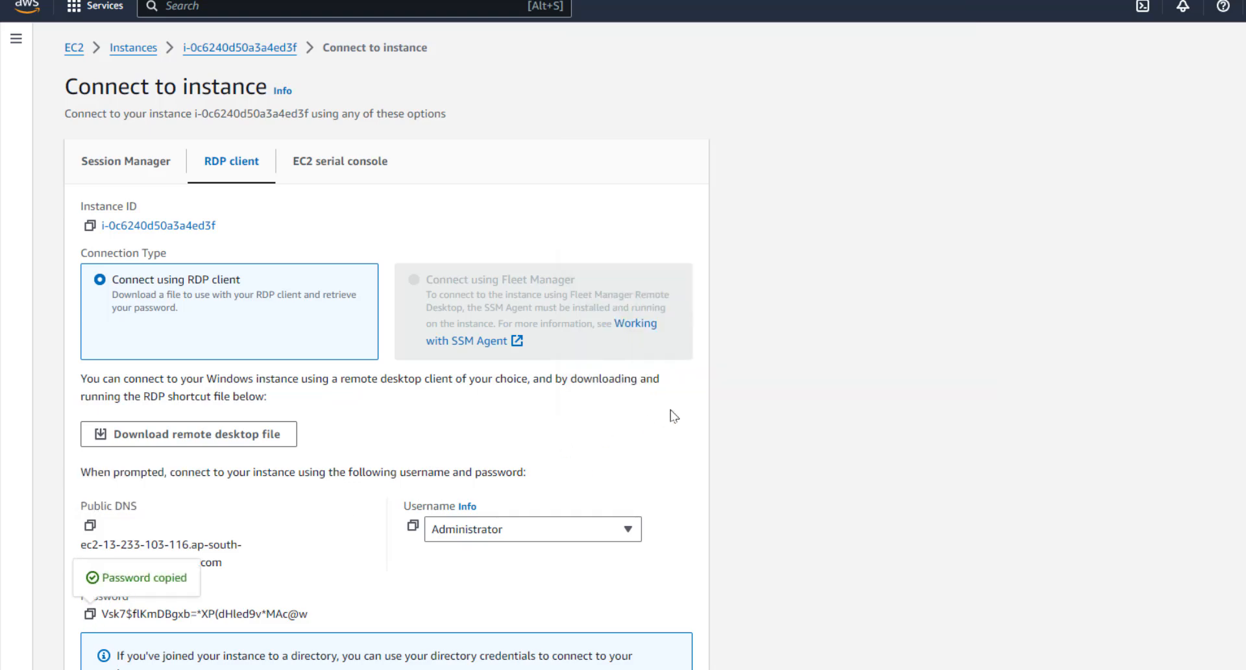
key(alt+Tab)
click(704, 183)
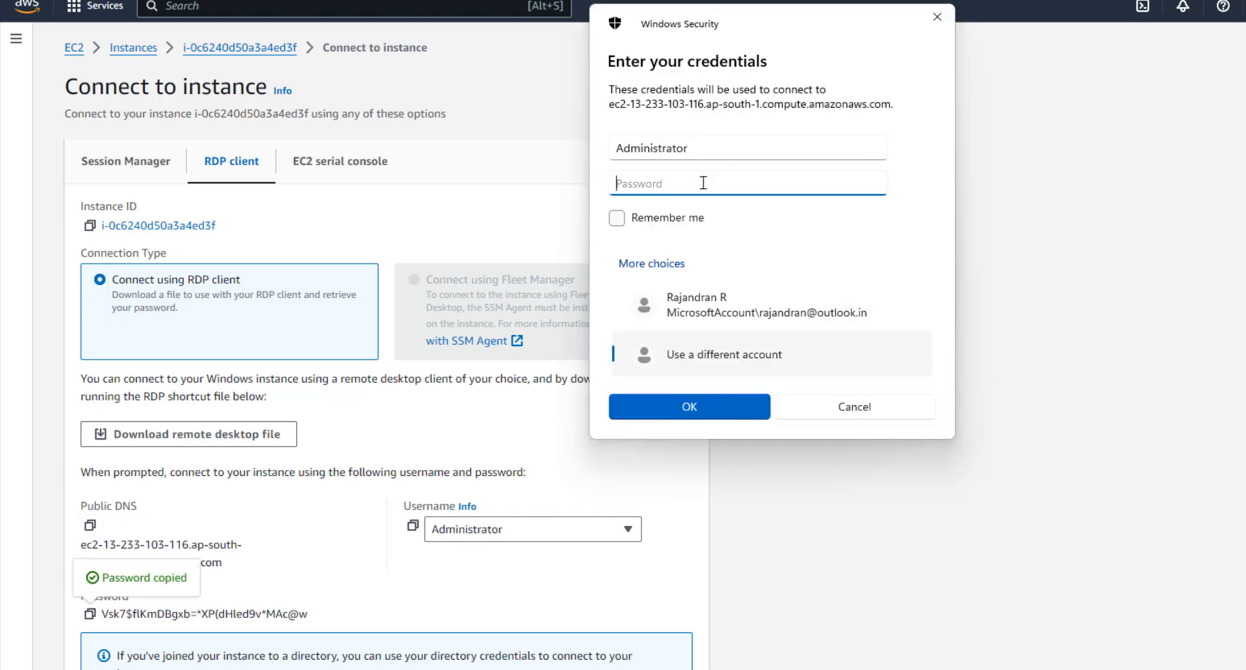
key(ctrl+v)
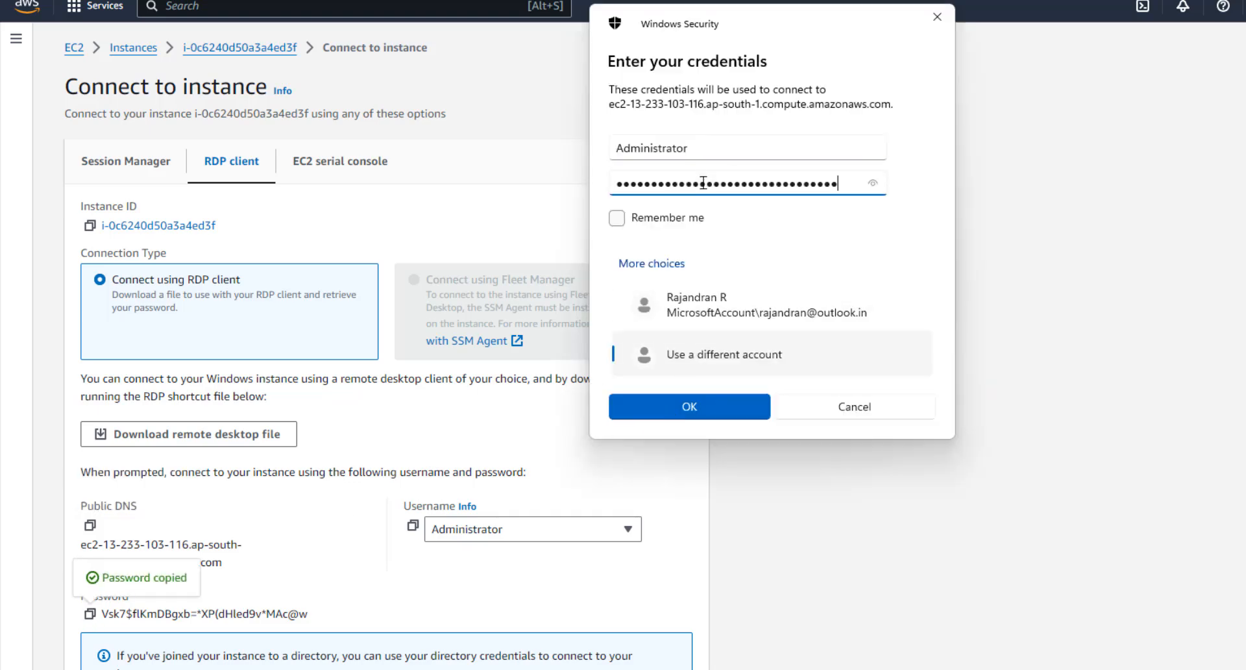
Remember the credentials, submit them, and accept the certificate without asking again
click(617, 218)
click(683, 416)
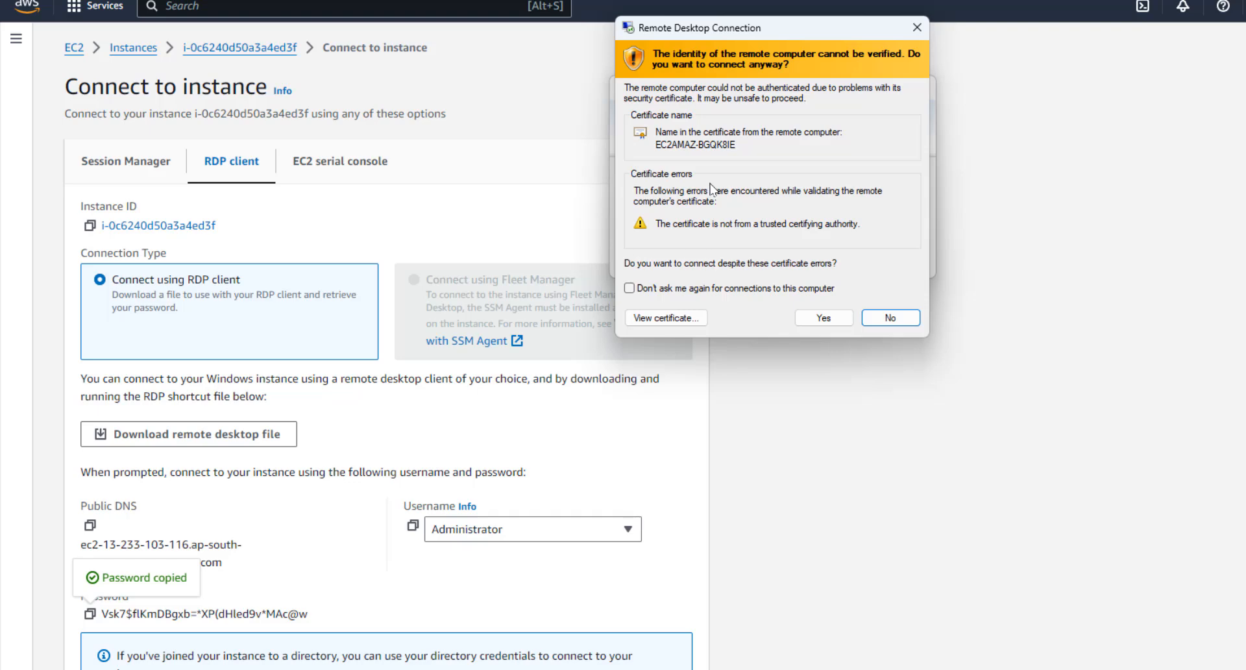
click(629, 288)
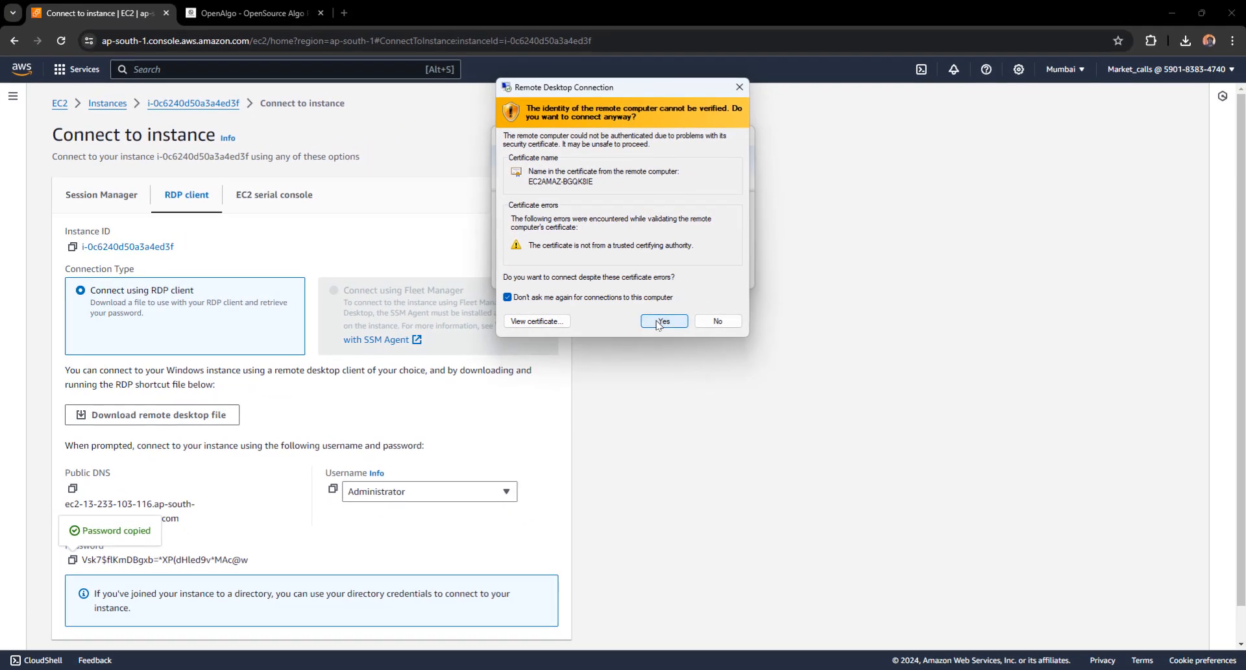
click(661, 321)
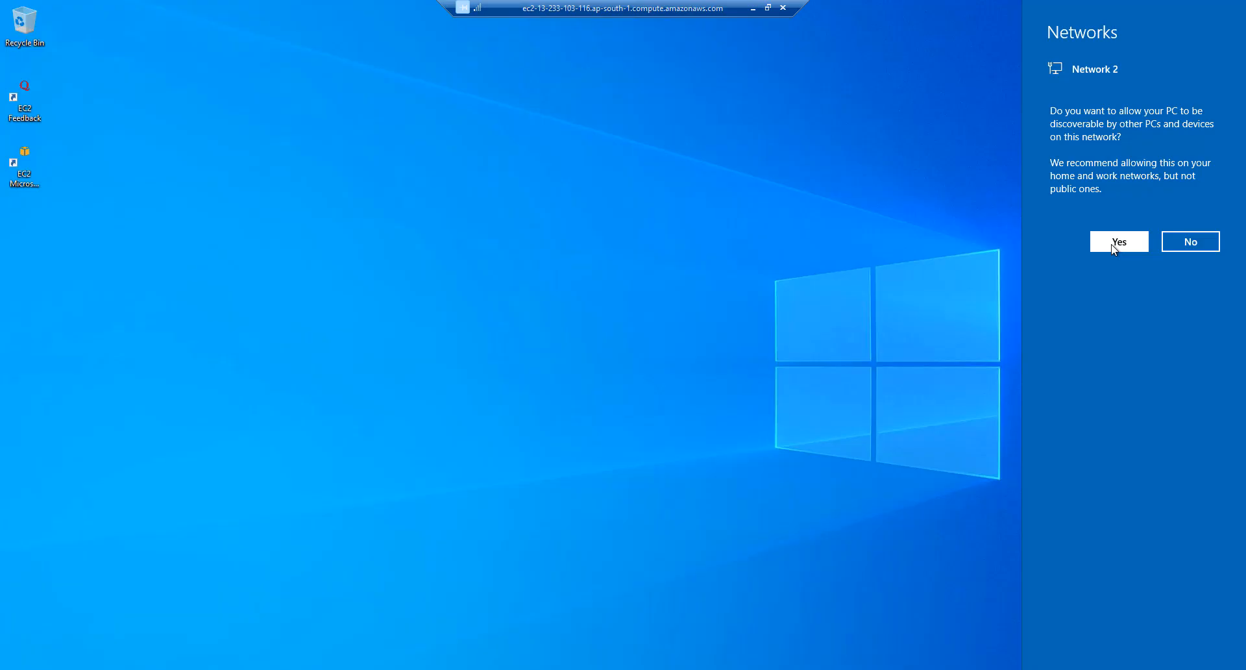
Make the PC discoverable on the network and finish Edge's first-run setup without signing in or importing data
click(1118, 244)
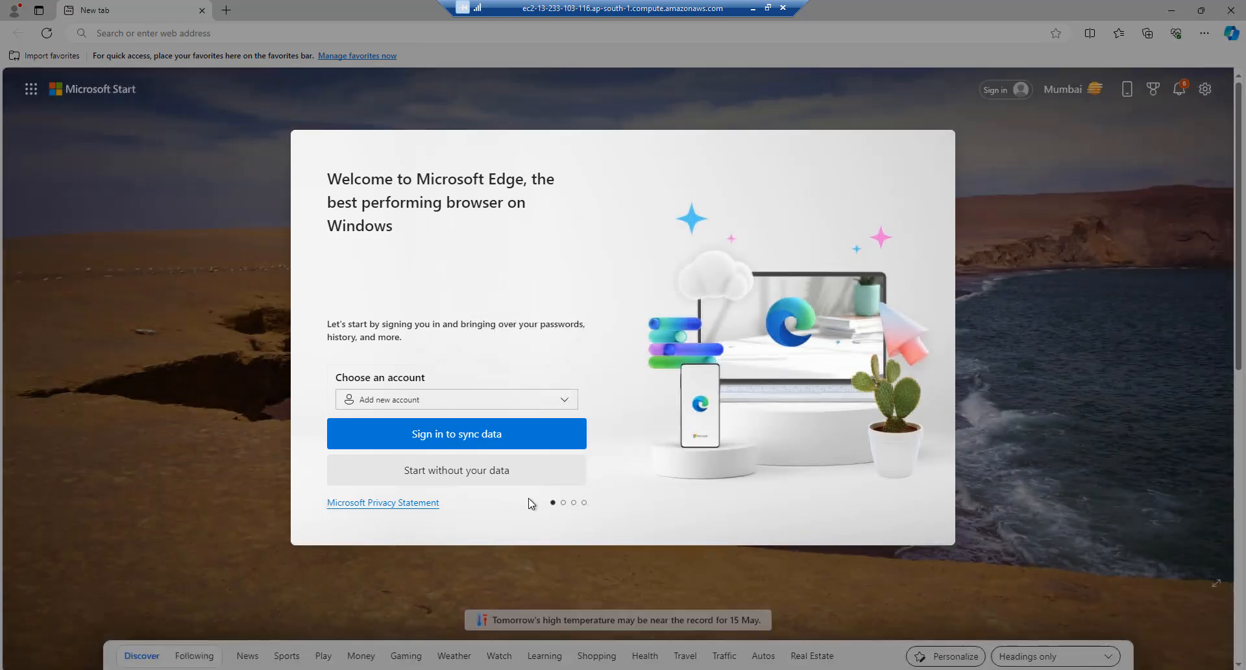
click(436, 475)
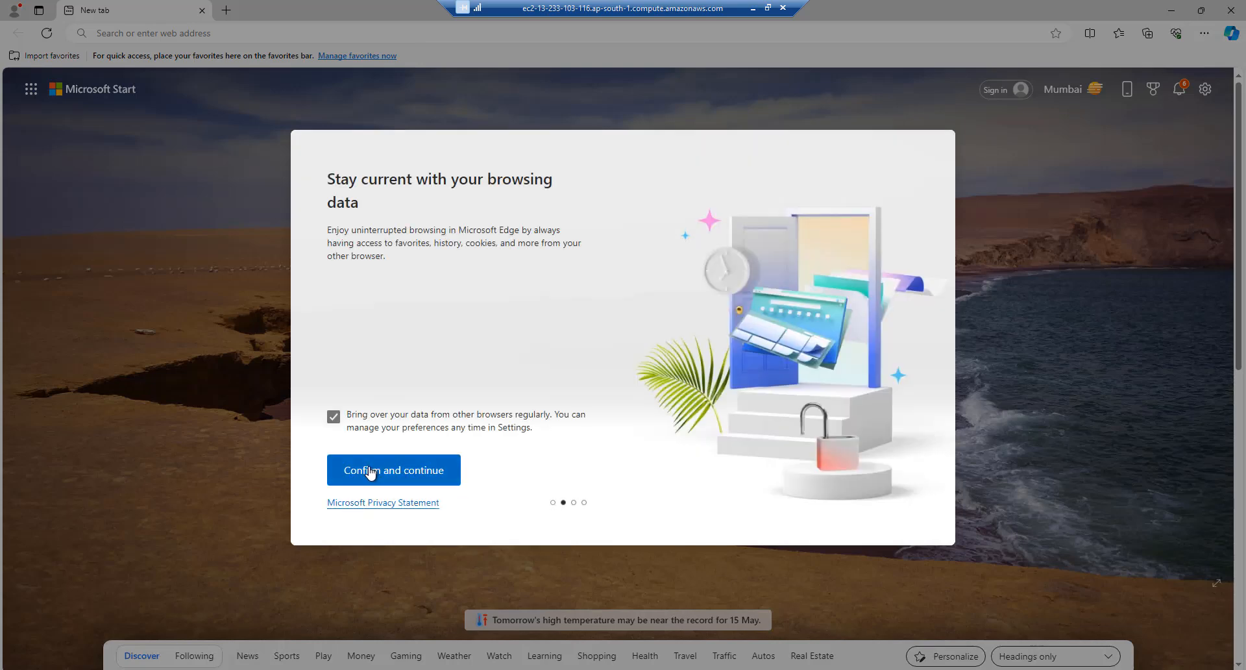
click(367, 472)
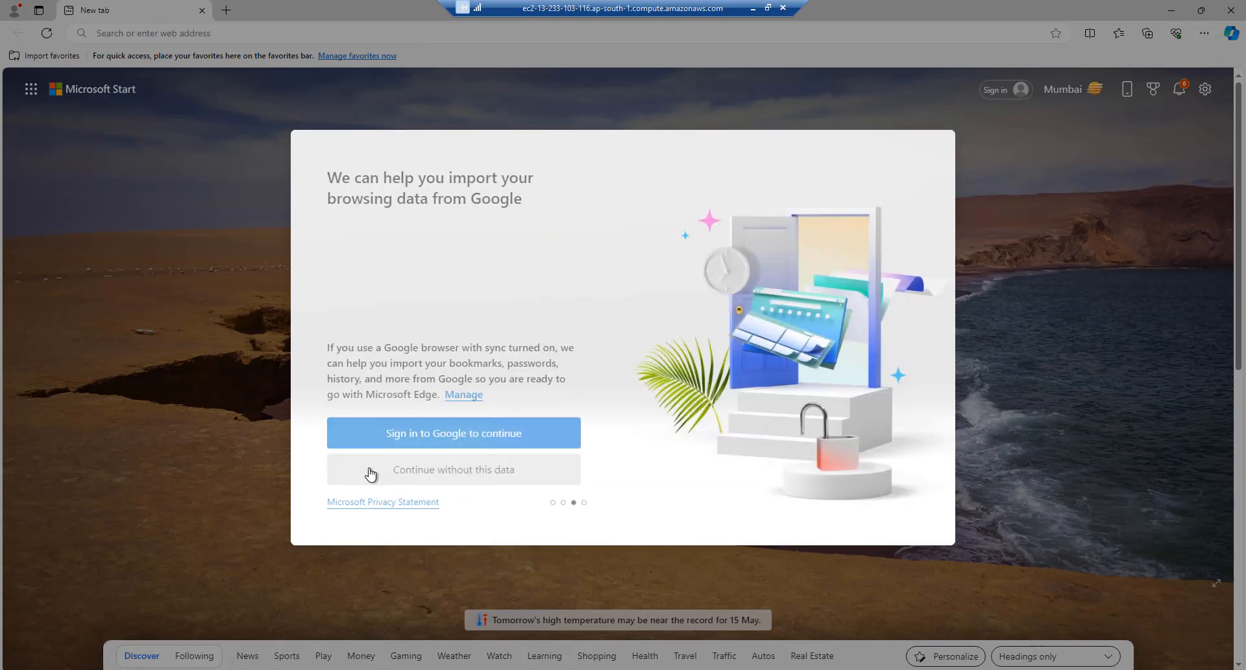
click(412, 469)
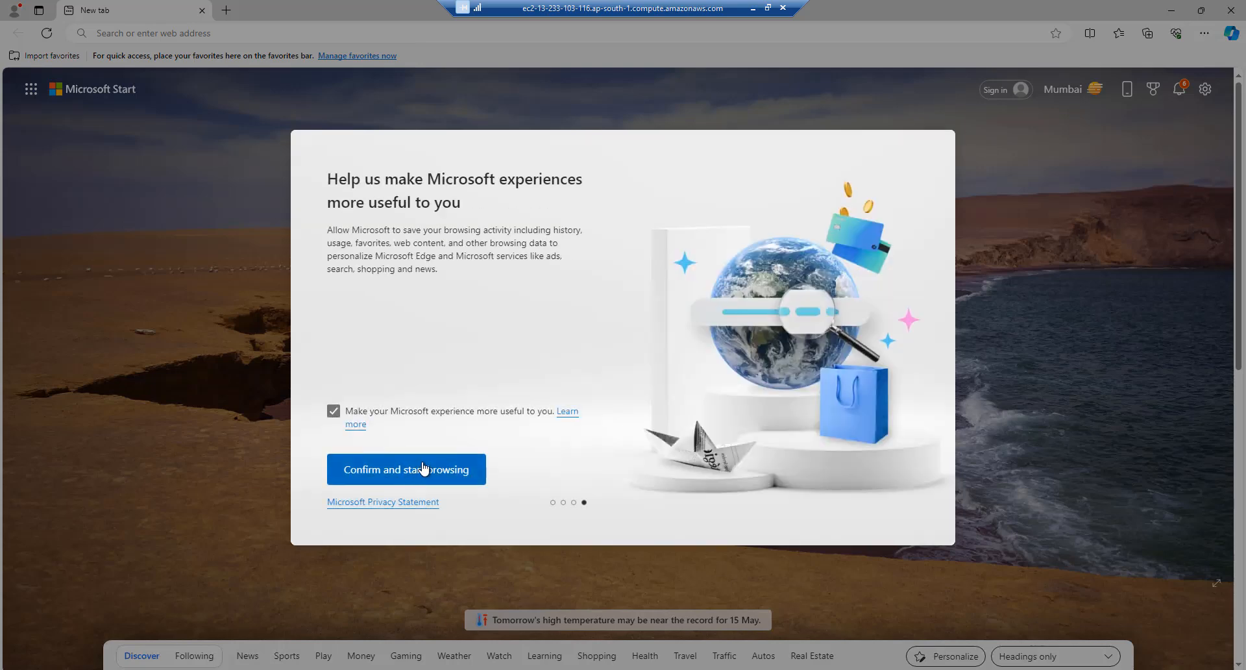
click(366, 474)
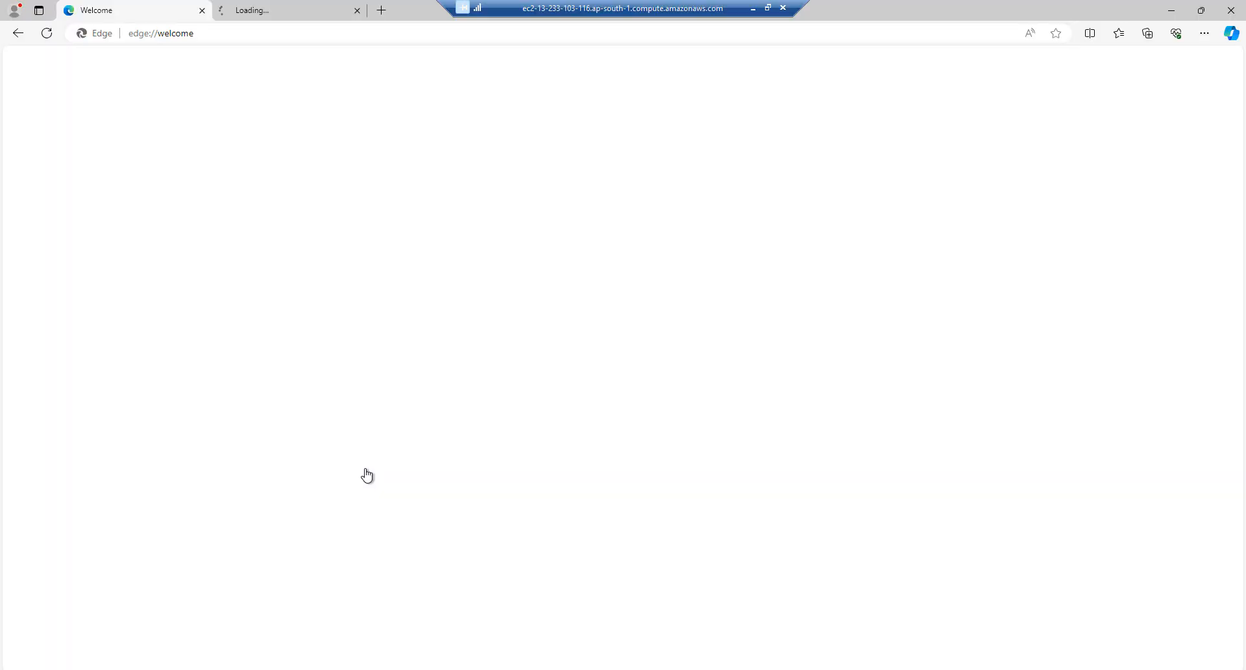
Search 'google chrome download' and download ChromeSetup.exe from Google's official Chrome page
click(171, 33)
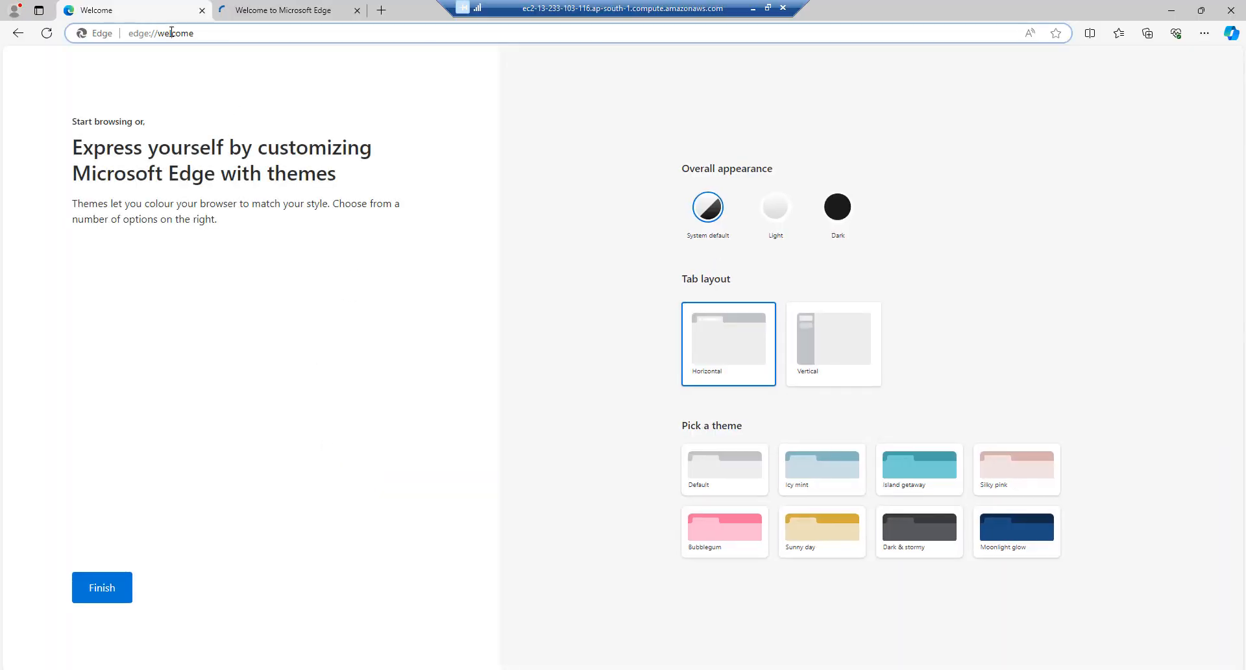
triple_click(175, 35)
text(google chr)
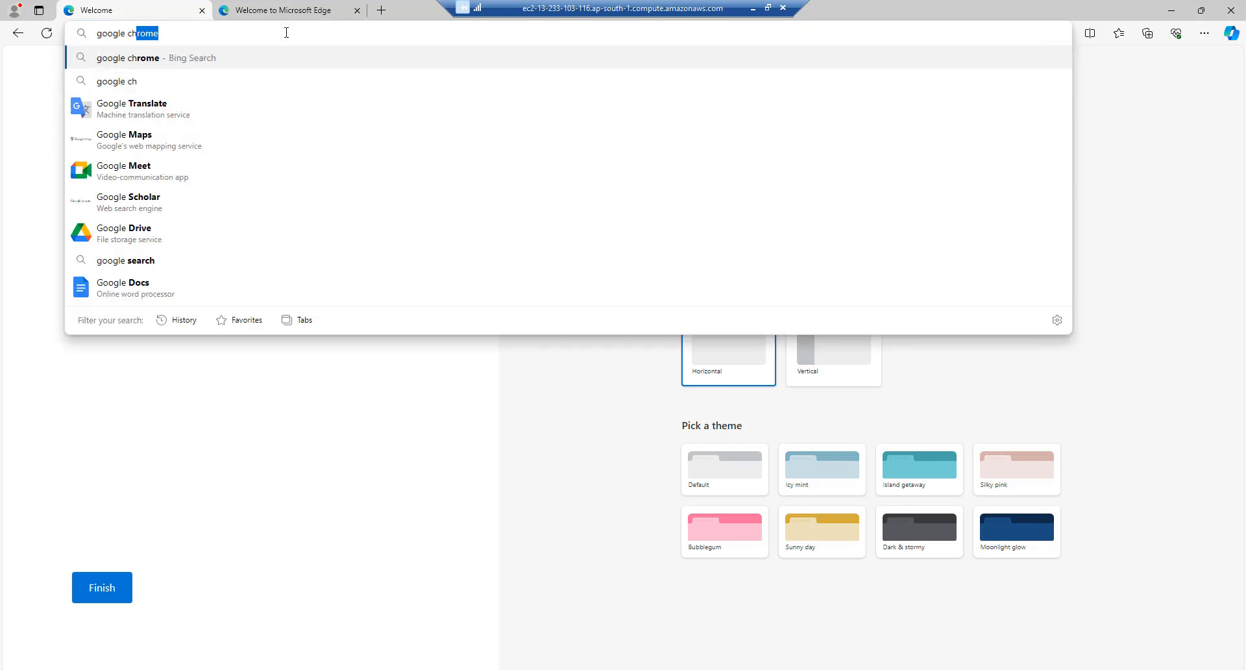
key(Down)
key(Down)
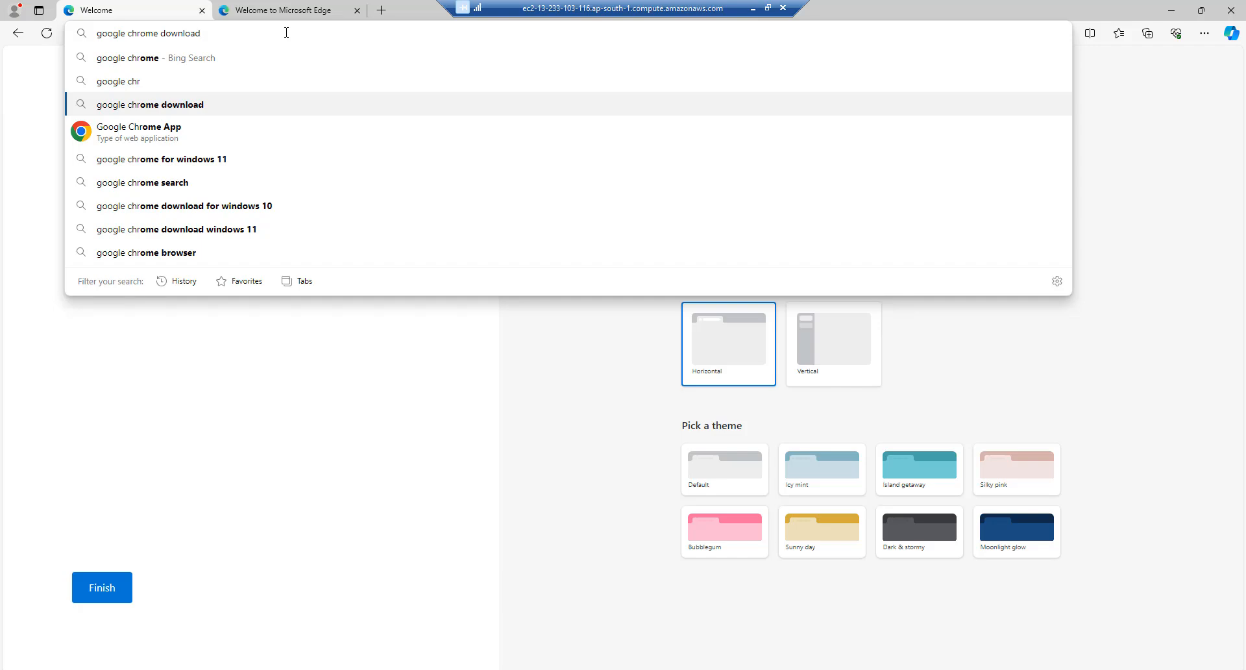
key(Return)
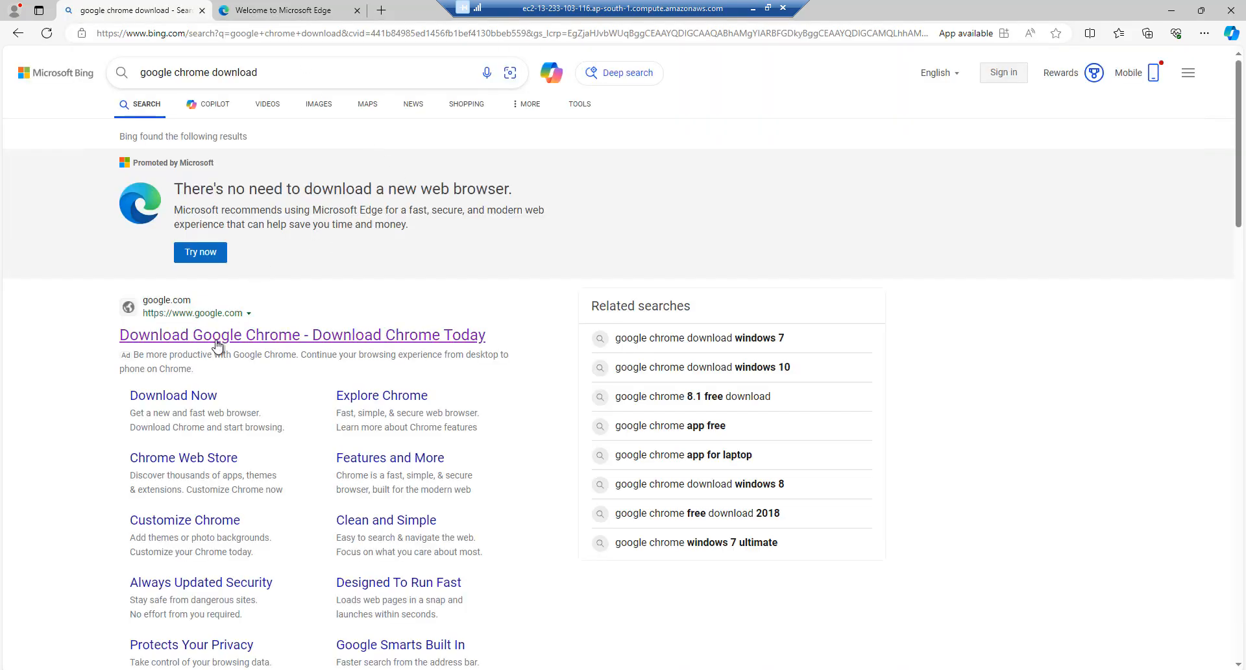
click(223, 336)
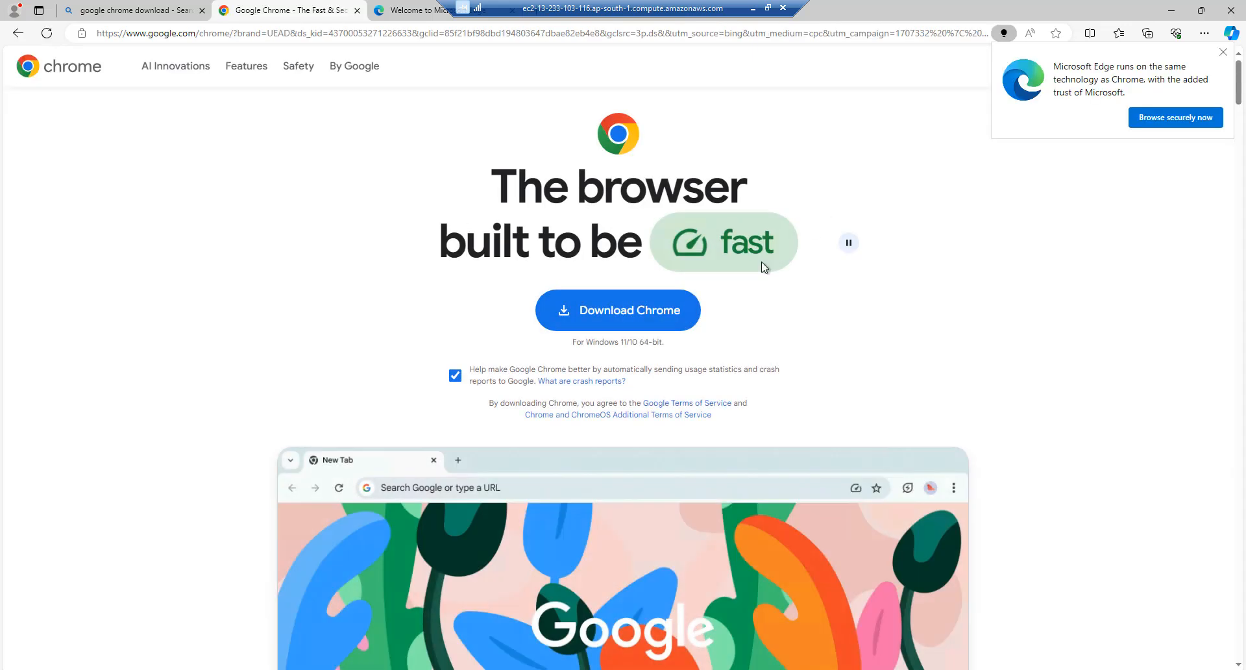
click(630, 318)
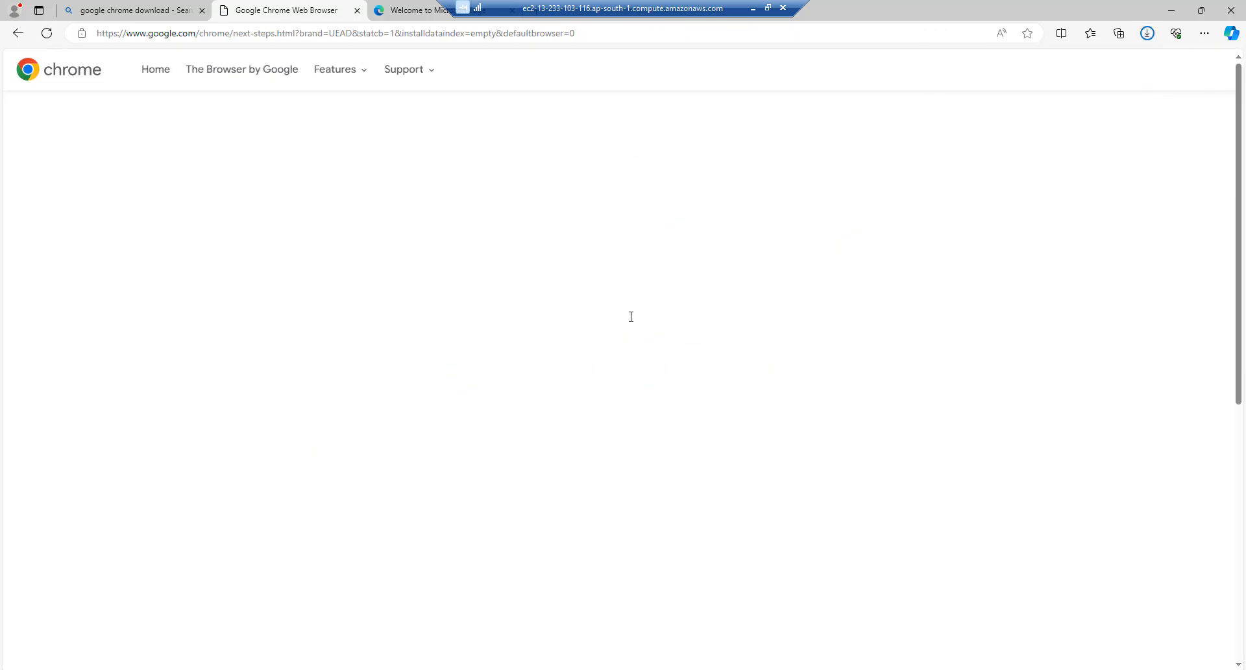
click(631, 316)
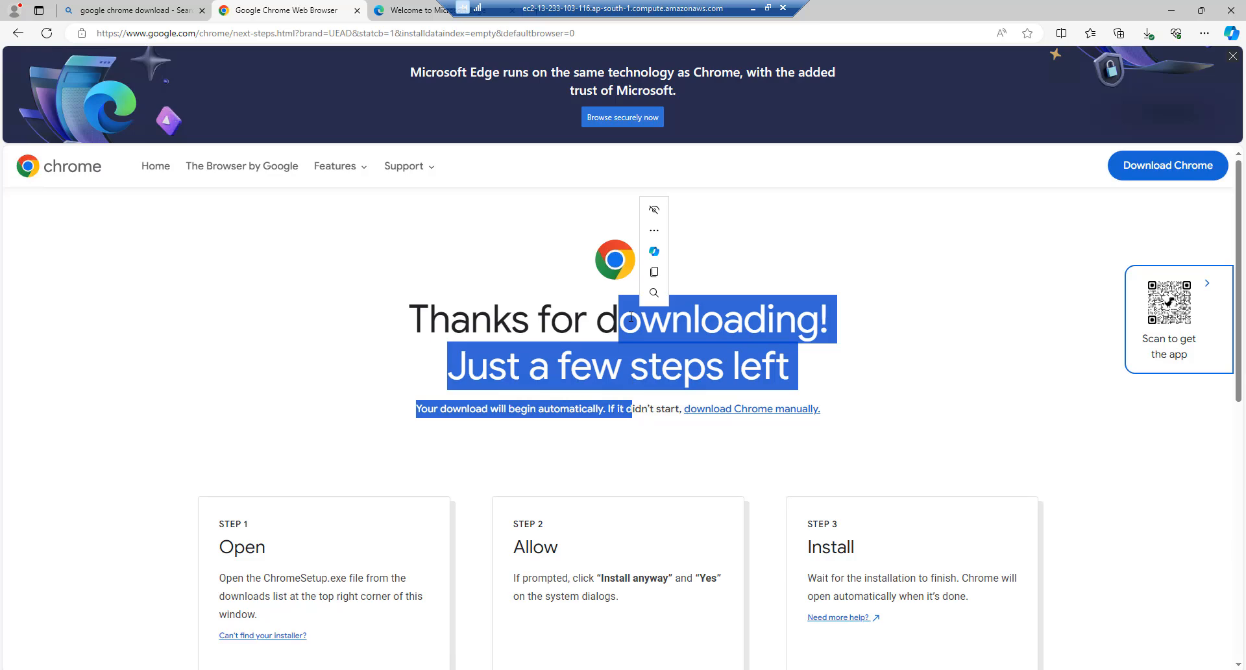
click(882, 309)
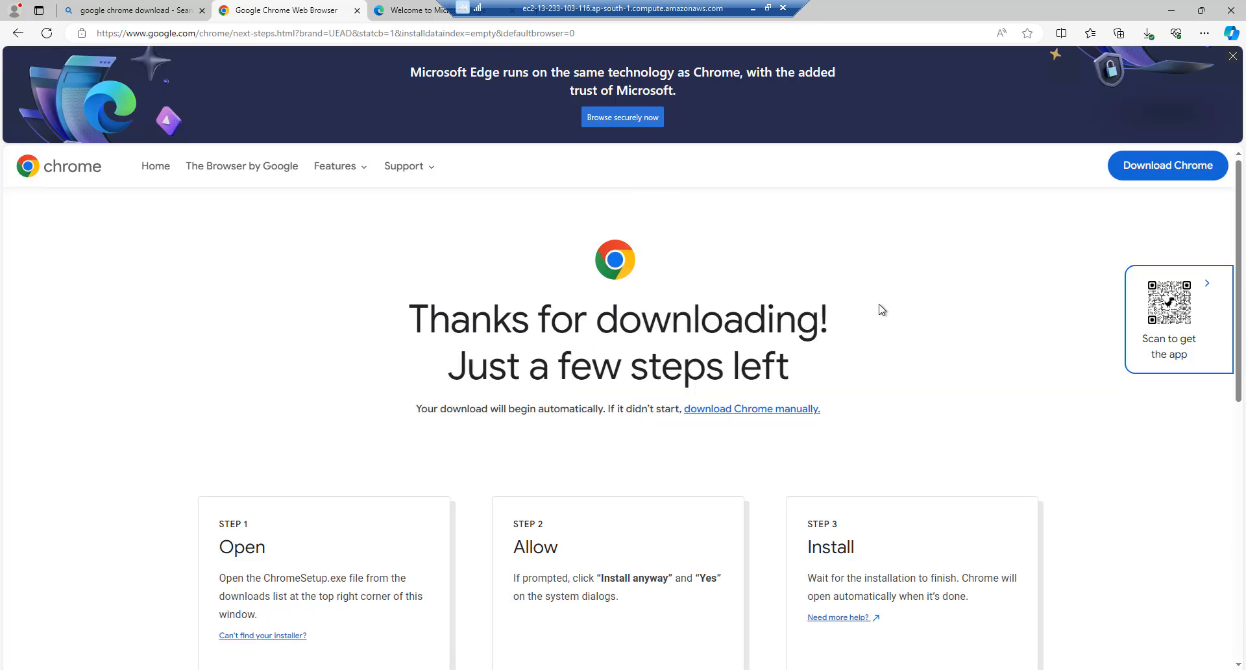
Run ChromeSetup.exe from Edge's downloads, skip sign-in and the default-browser prompt, then close Edge
click(1146, 34)
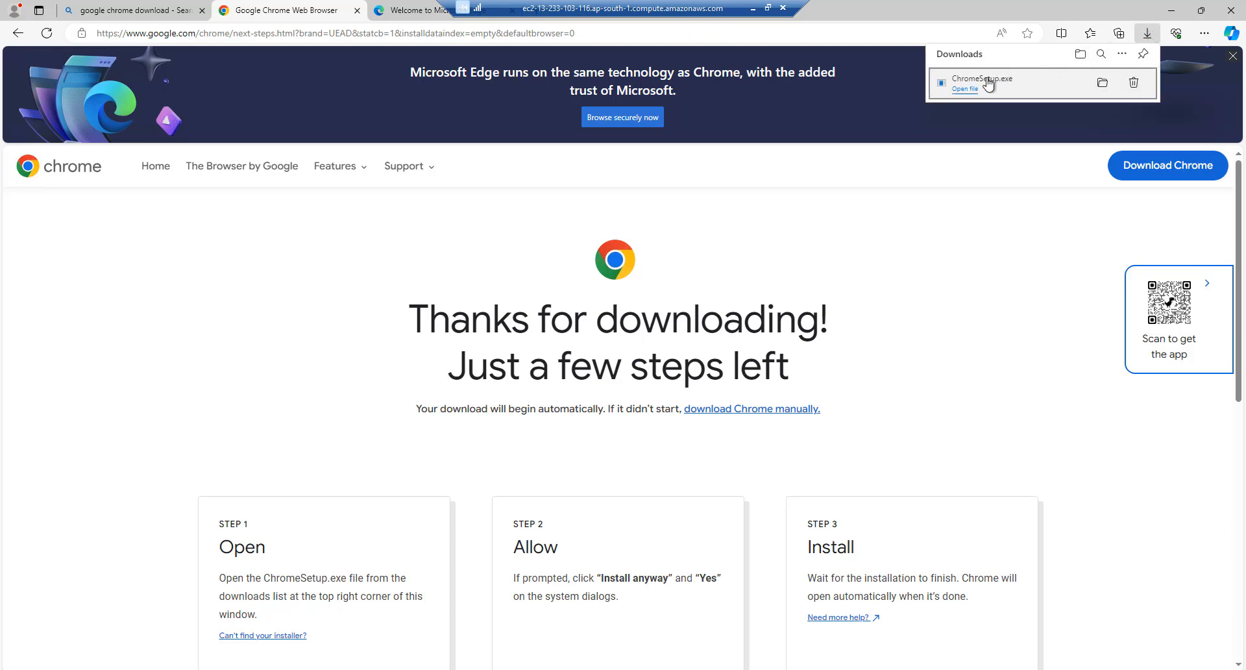
click(966, 92)
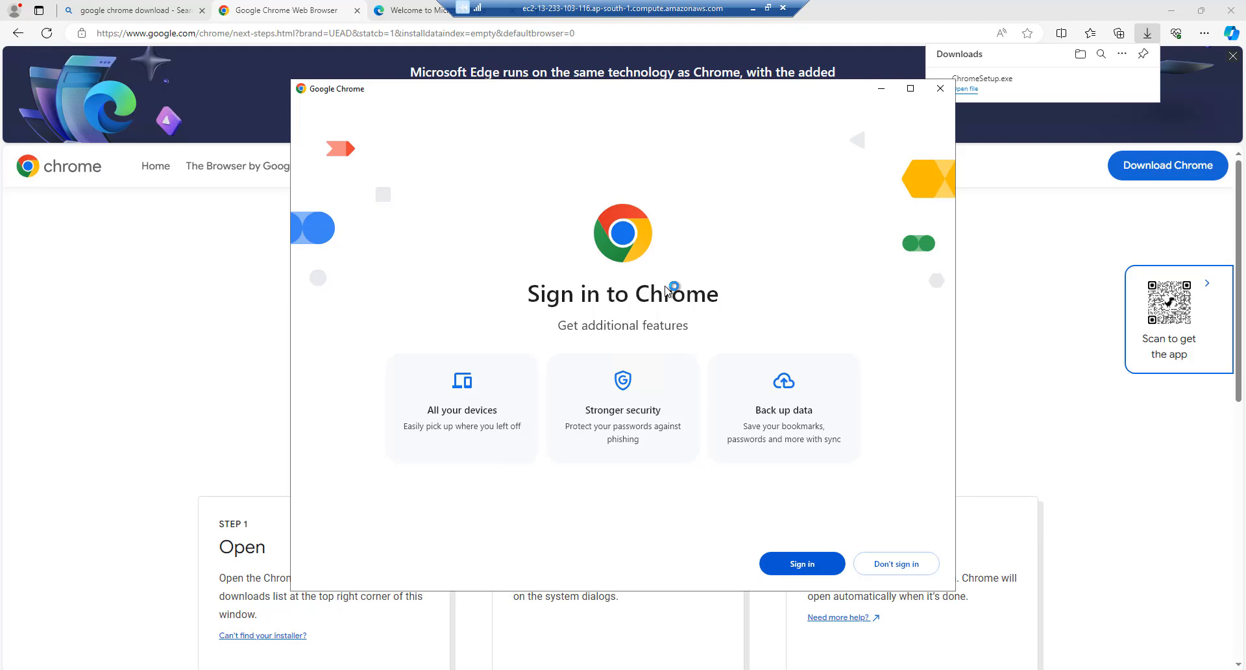
click(896, 565)
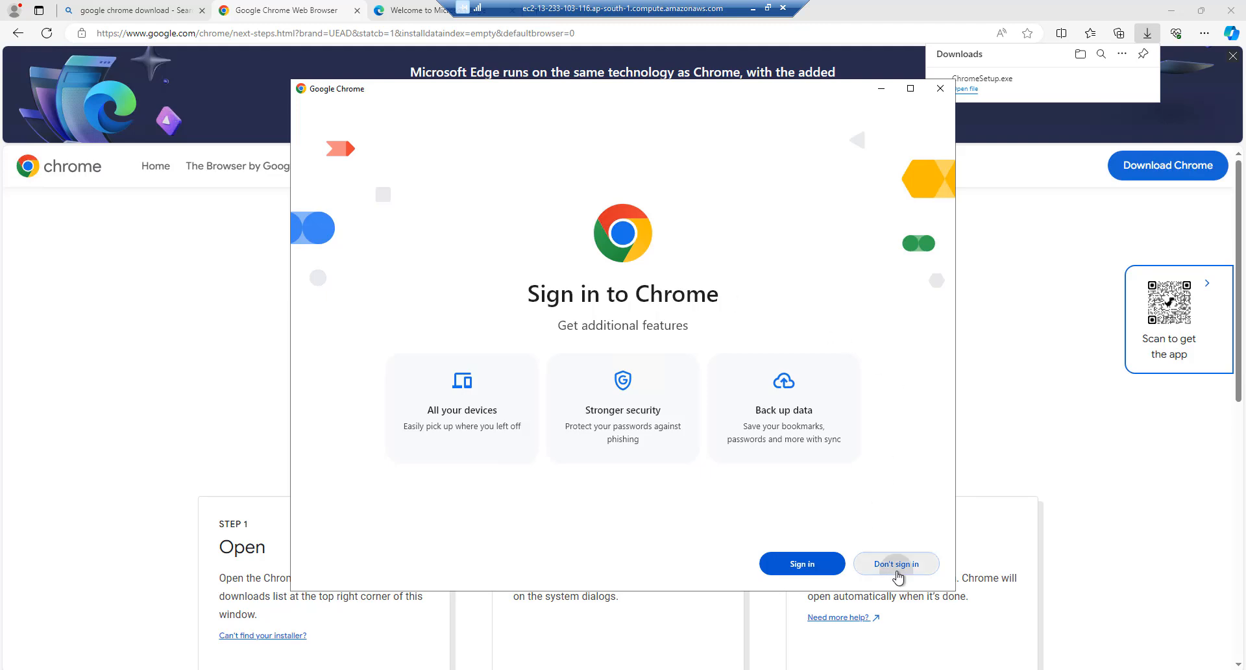
click(888, 570)
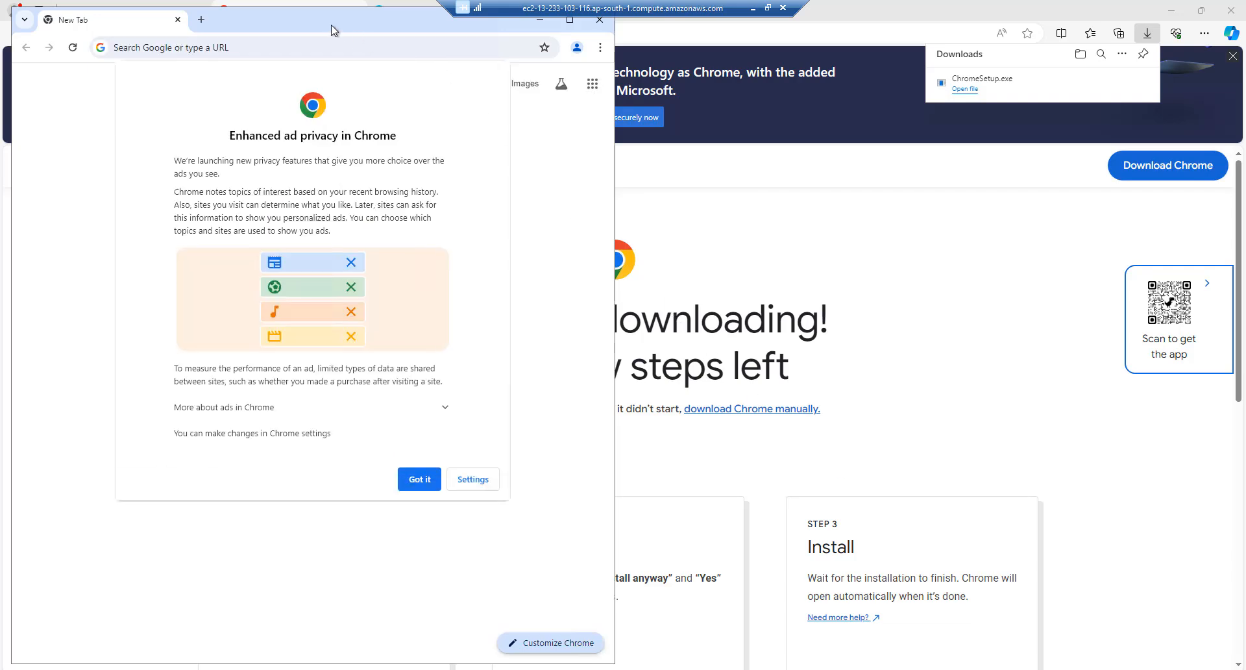
click(1231, 10)
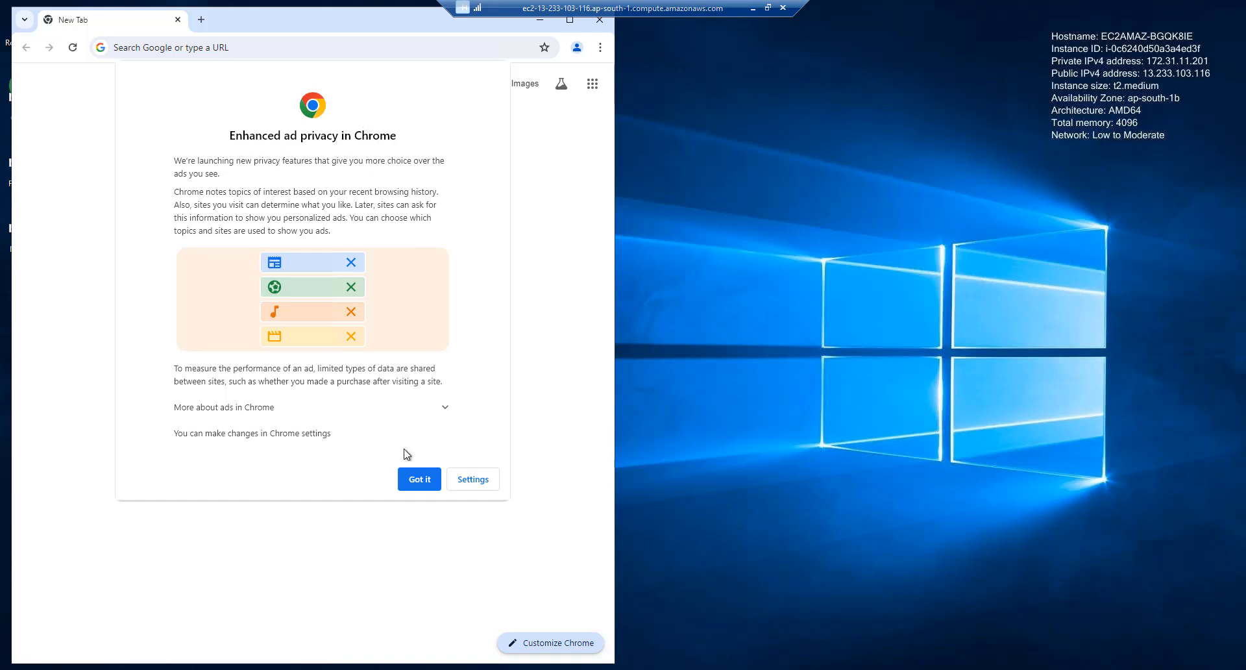
Dismiss Chrome's ad privacy notice, maximize the window, and search for 'python download'
click(420, 479)
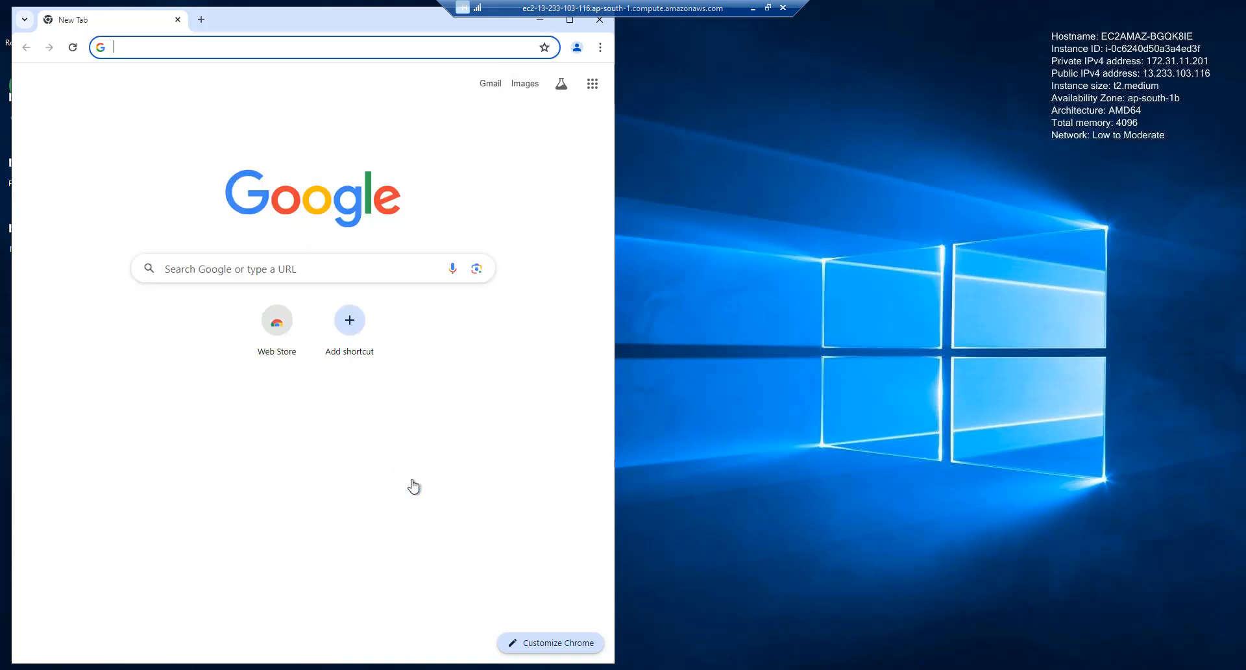
double_click(286, 20)
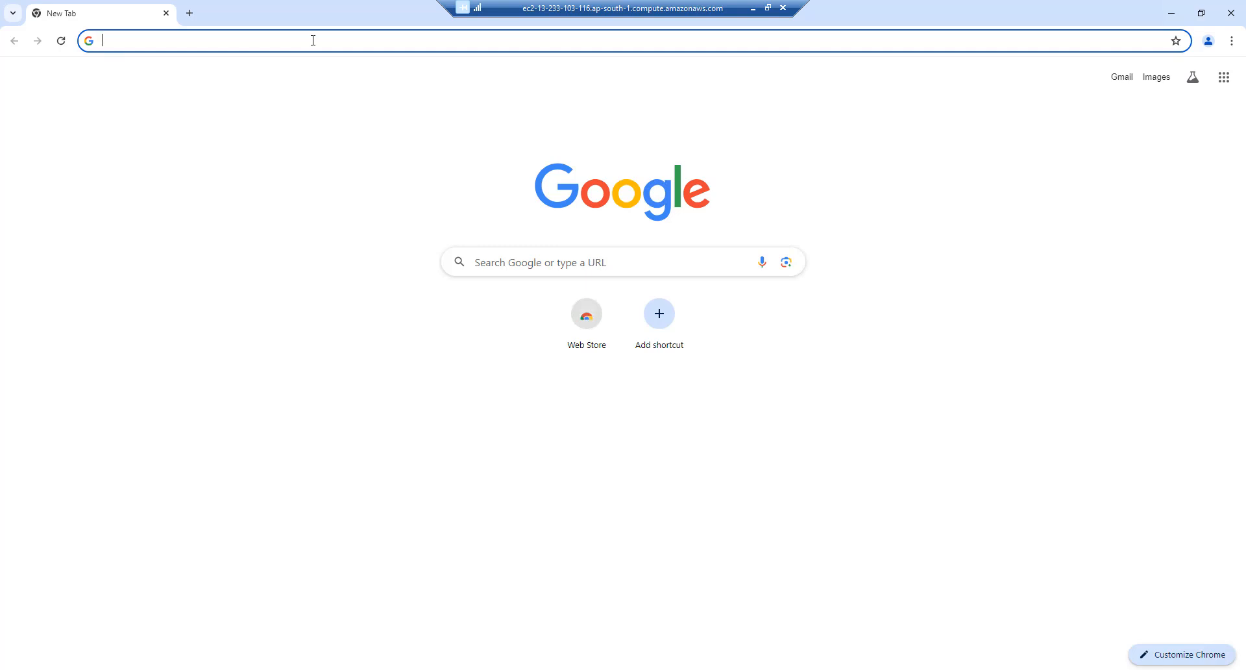
text(python)
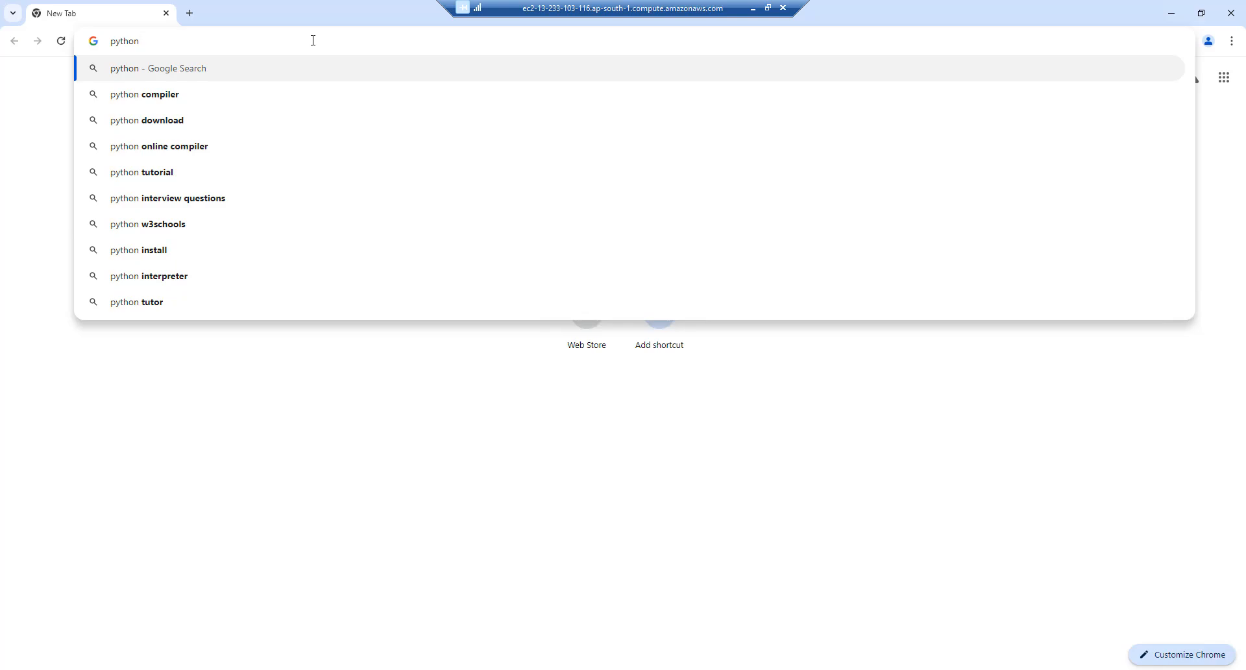
text(dow)
key(Return)
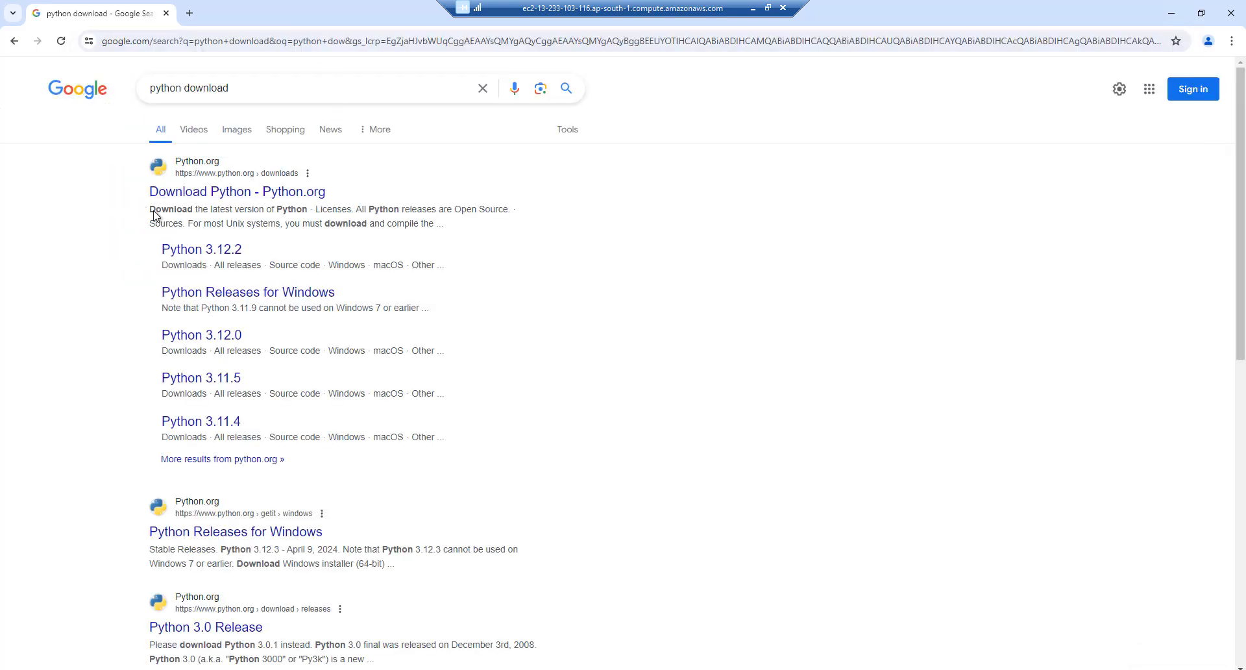
Download the Python 3.11.9 Windows installer (64-bit) from python.org's downloads page
click(213, 192)
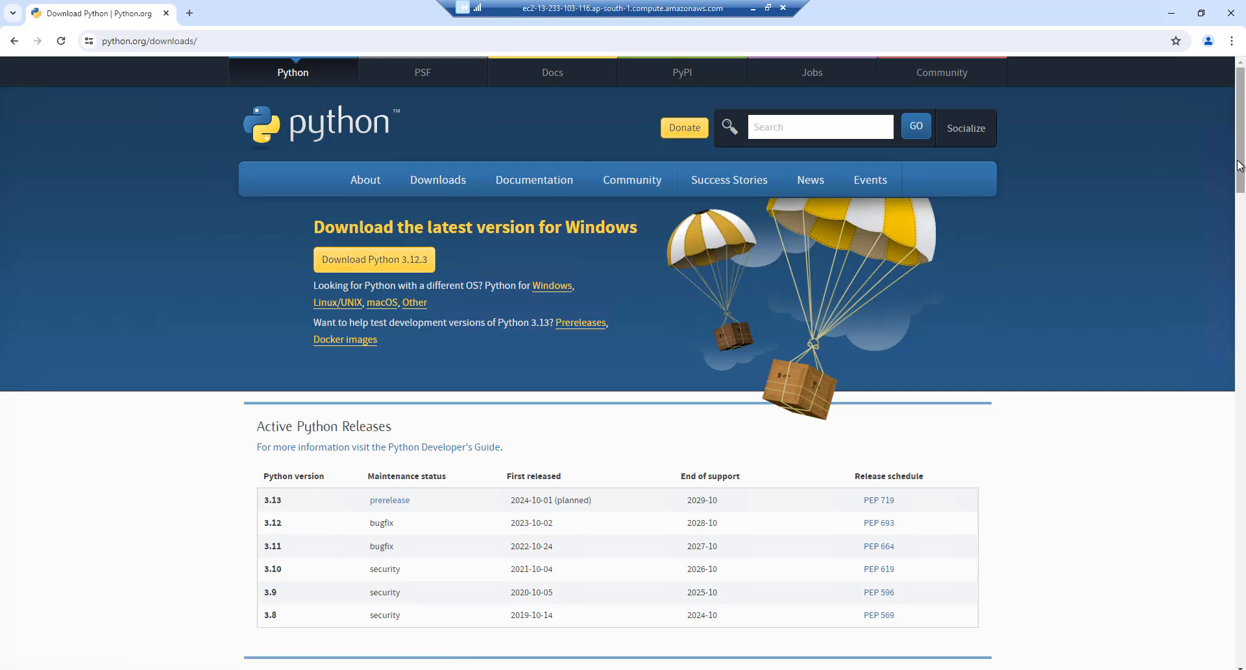
drag(1241, 166, 1052, 275)
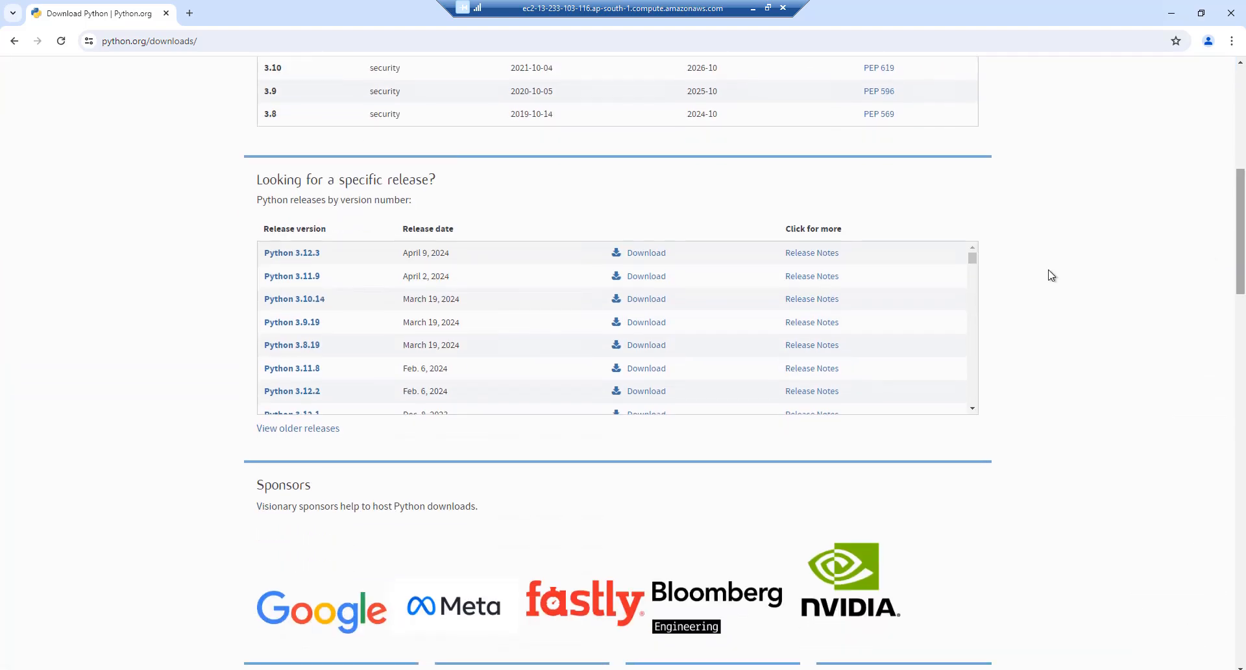
click(284, 279)
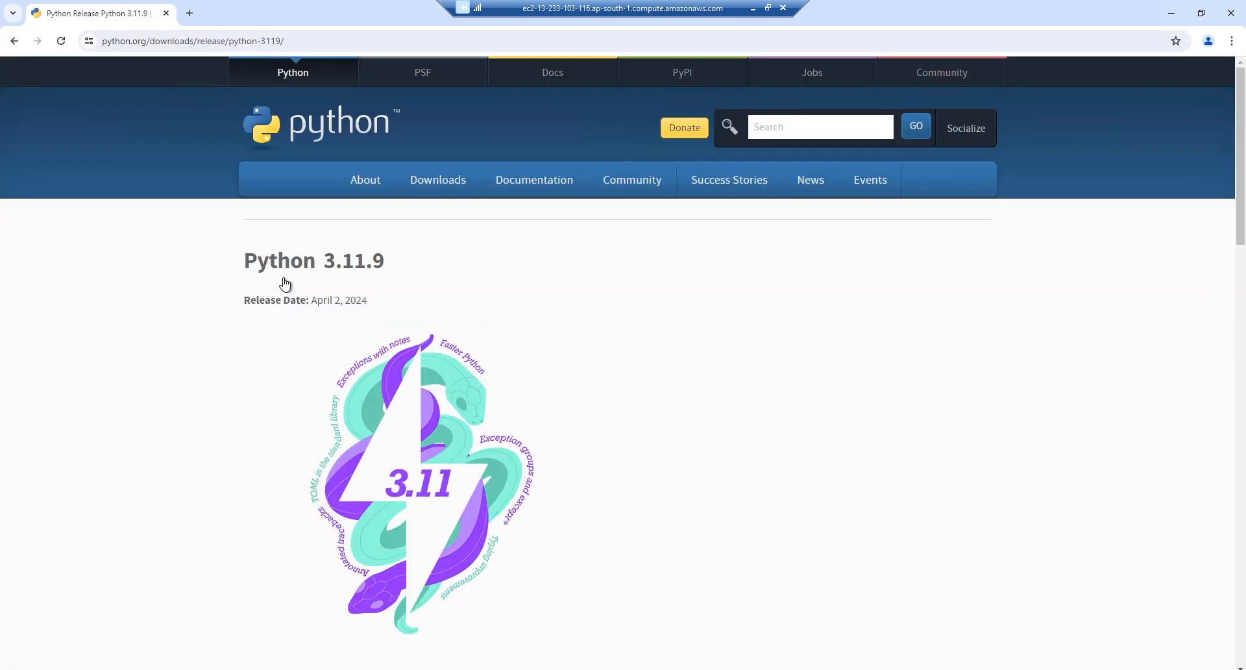
drag(1244, 156, 1231, 502)
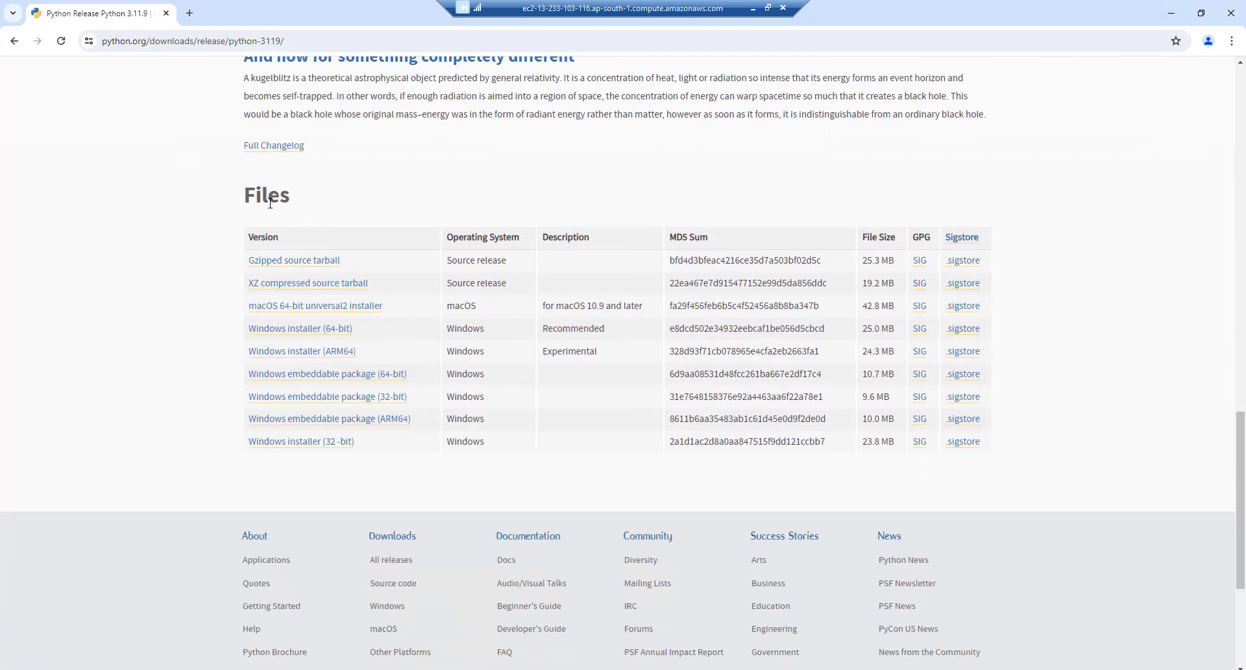
click(272, 331)
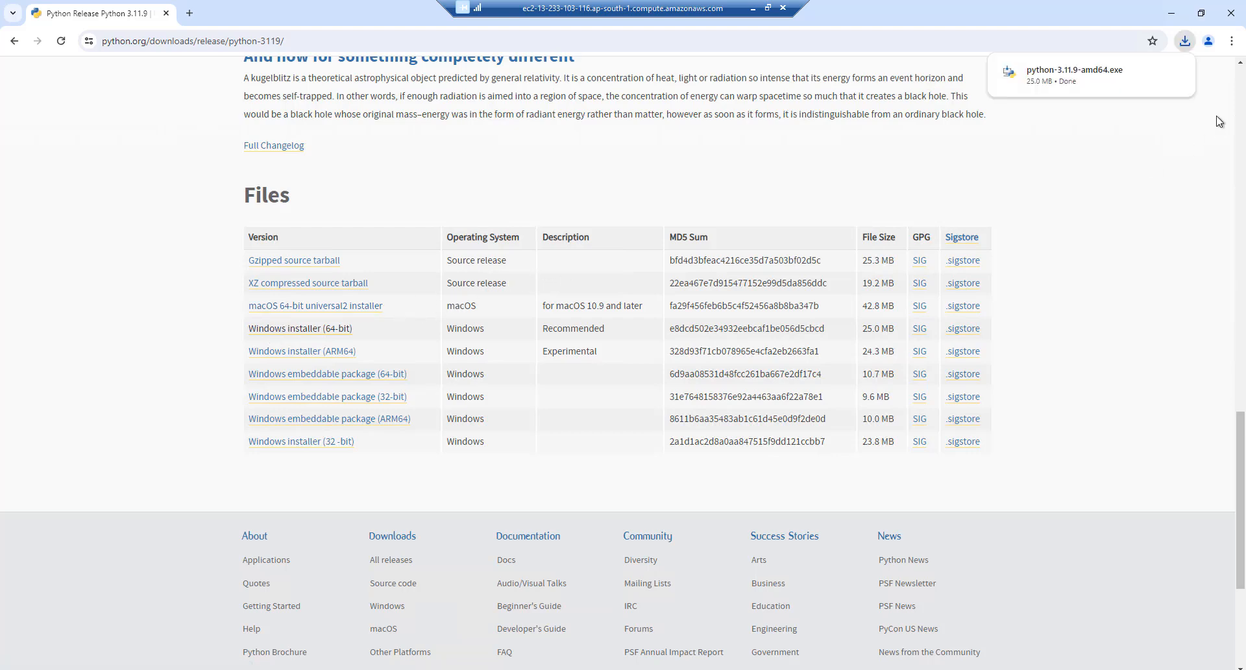
Run python-3.11.9-amd64.exe with 'Add python.exe to PATH' ticked, Install Now, and close on success
click(1050, 77)
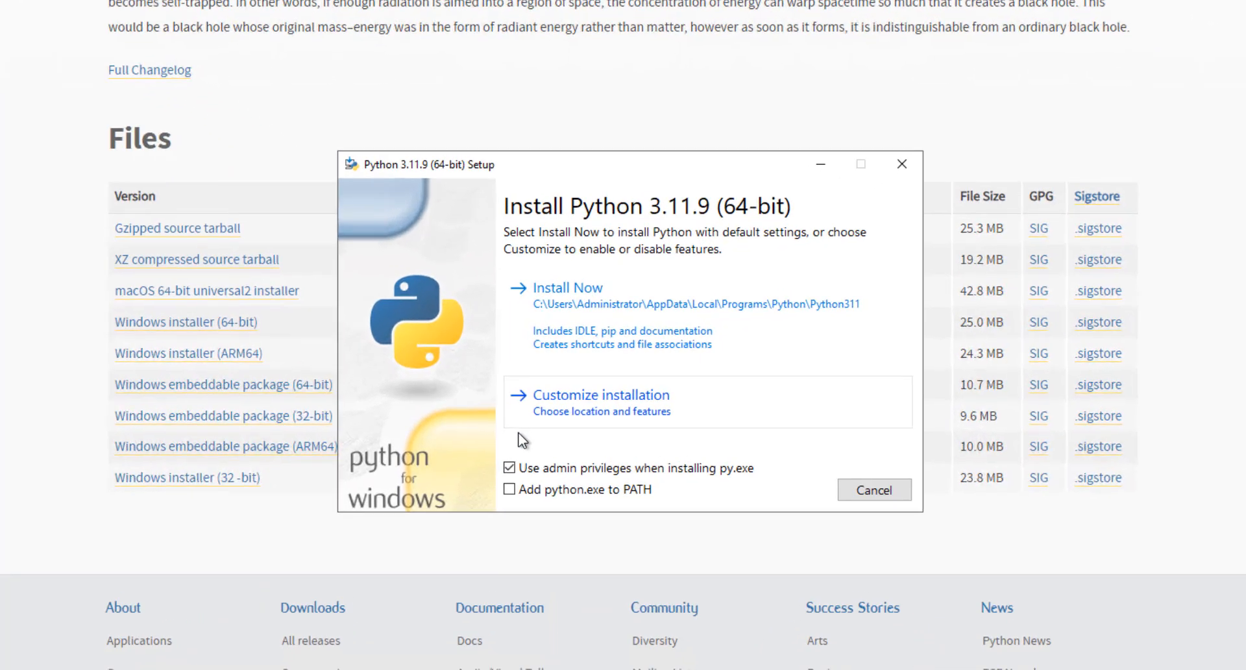
click(493, 514)
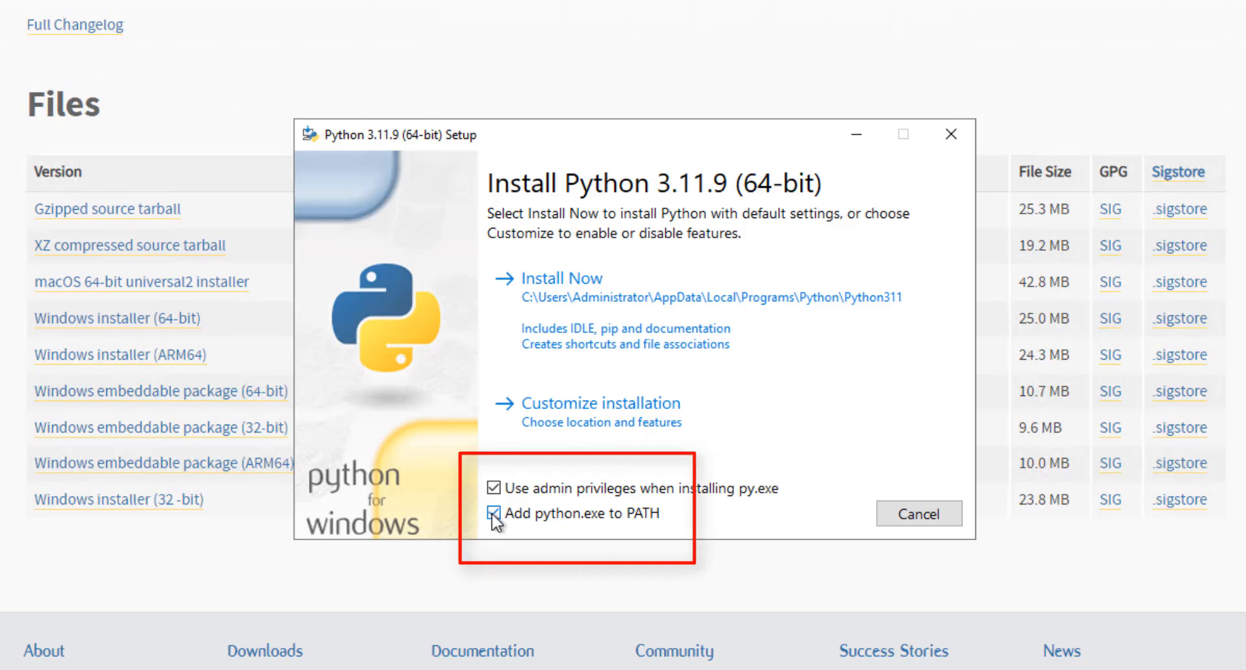
click(562, 301)
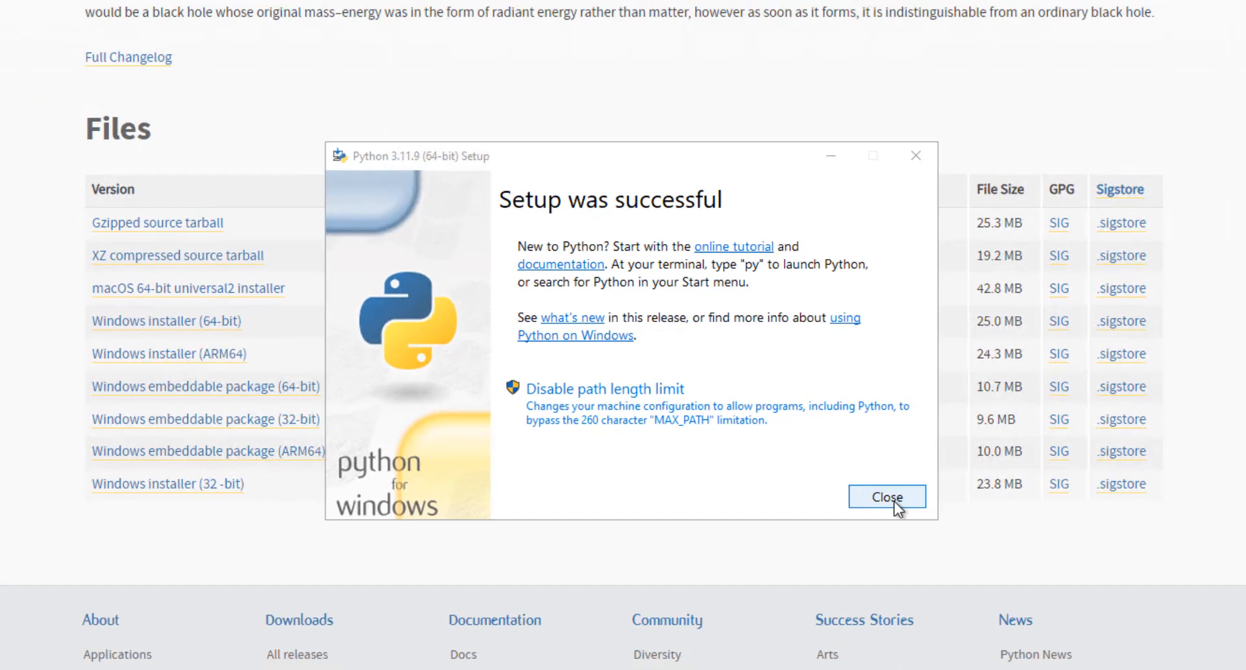
click(926, 519)
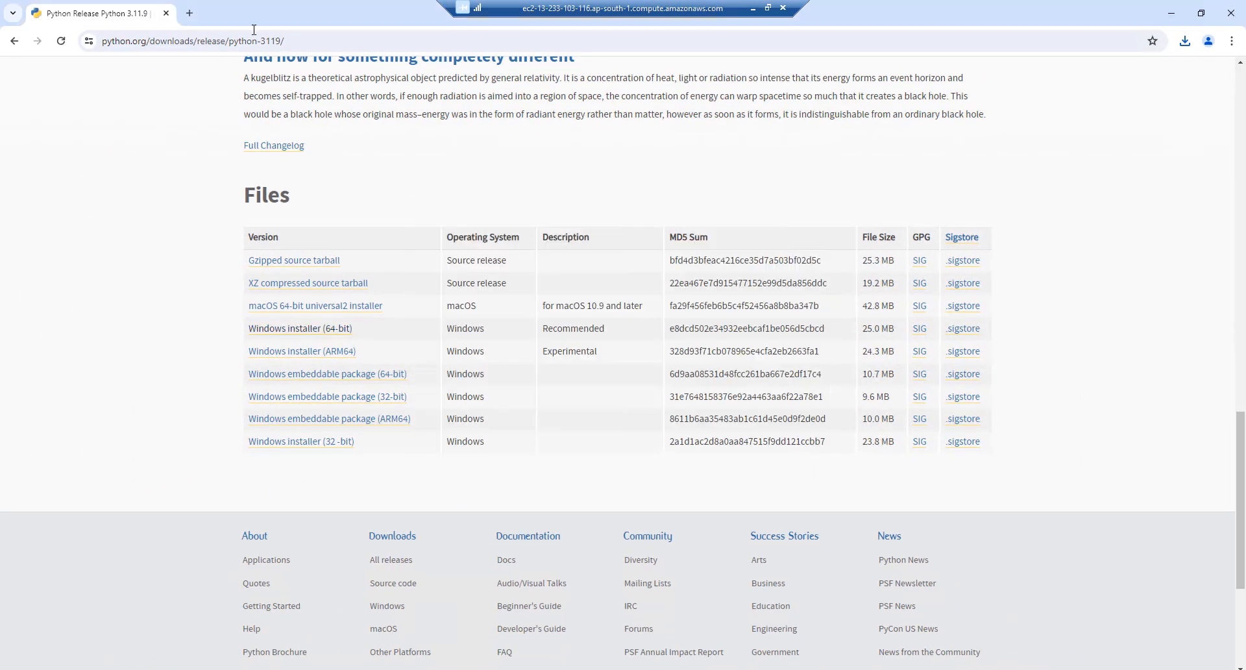
In a new tab, open docs.openalgo.in and go to Windows Installation > Pre-Requesites
click(185, 14)
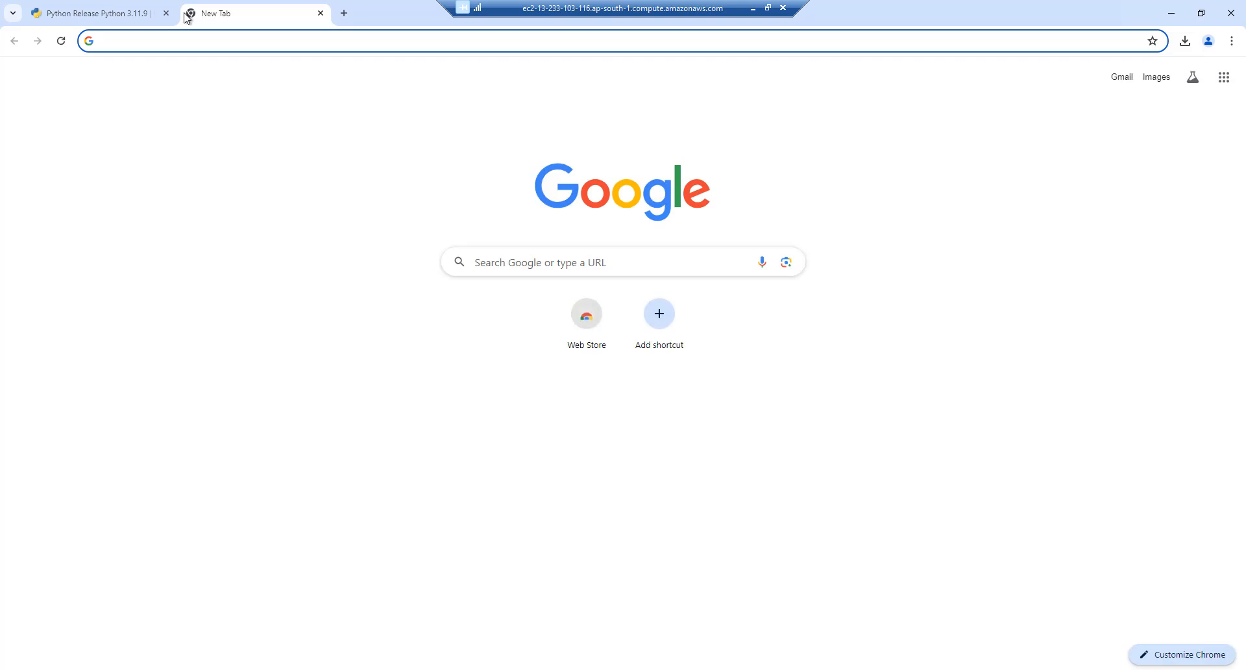
text(docs.o)
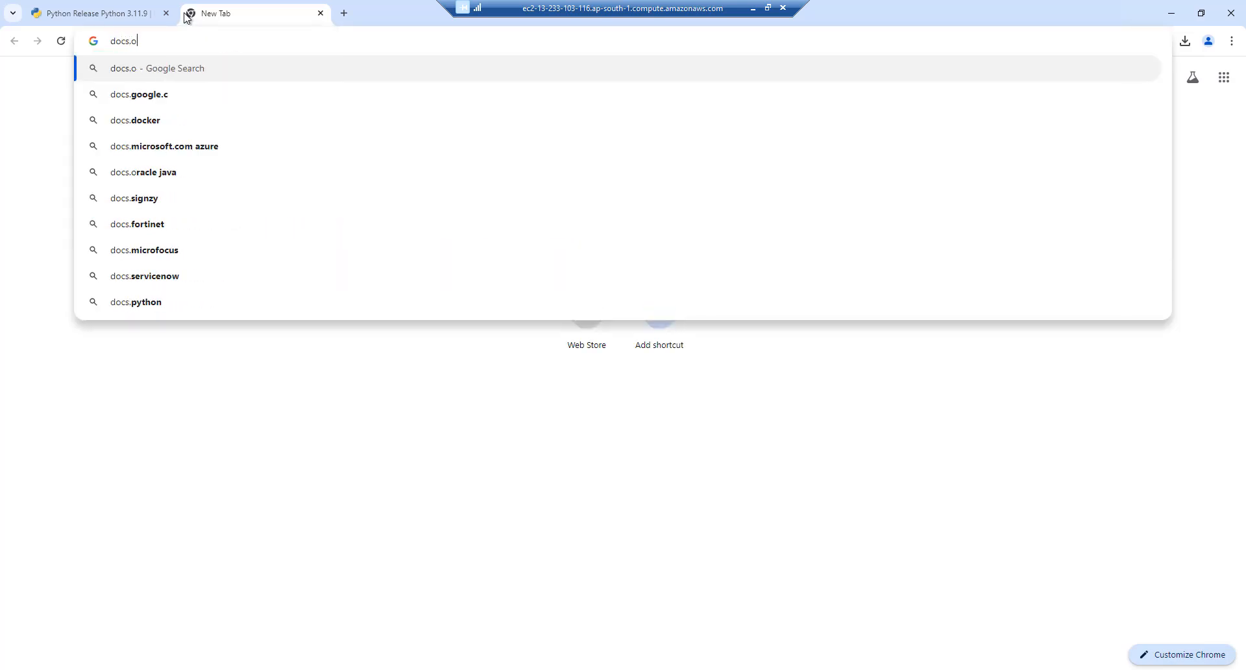
text(penalgo.in)
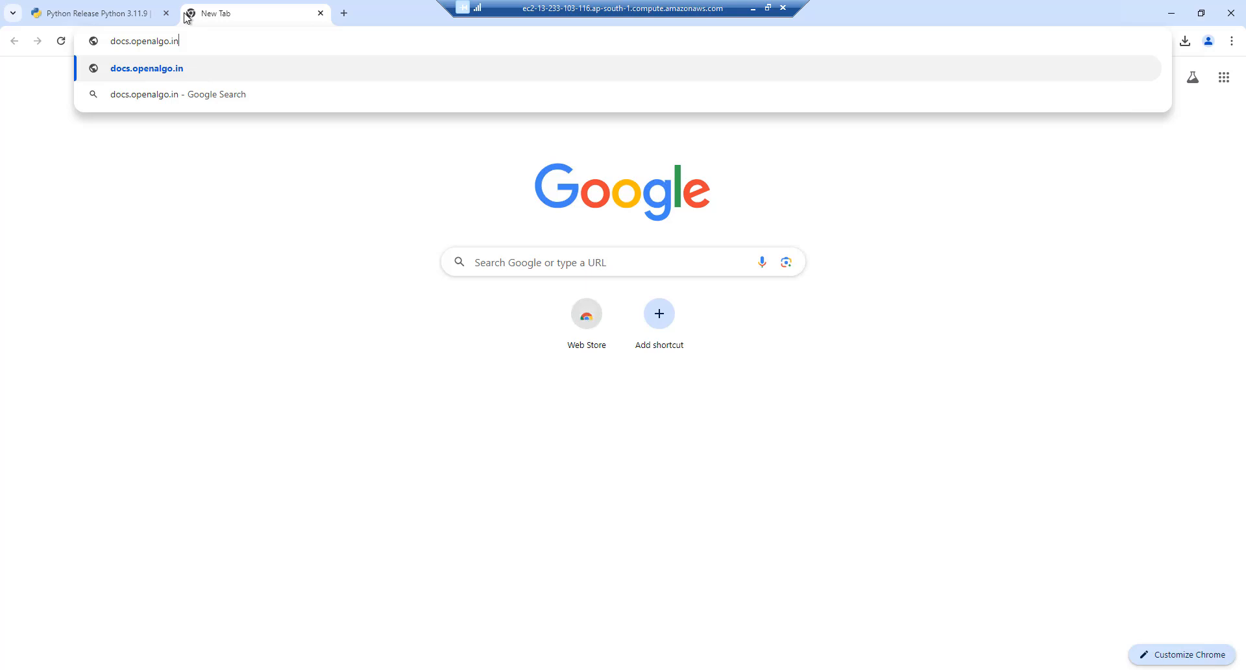
key(Return)
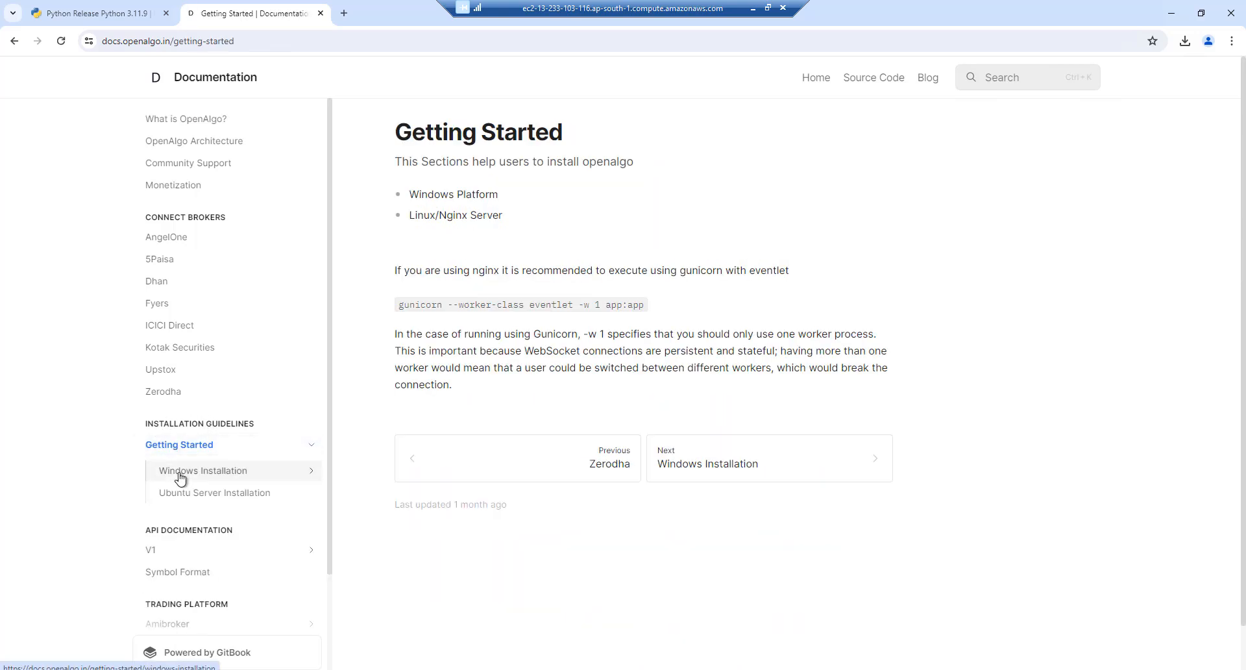
click(177, 473)
click(181, 498)
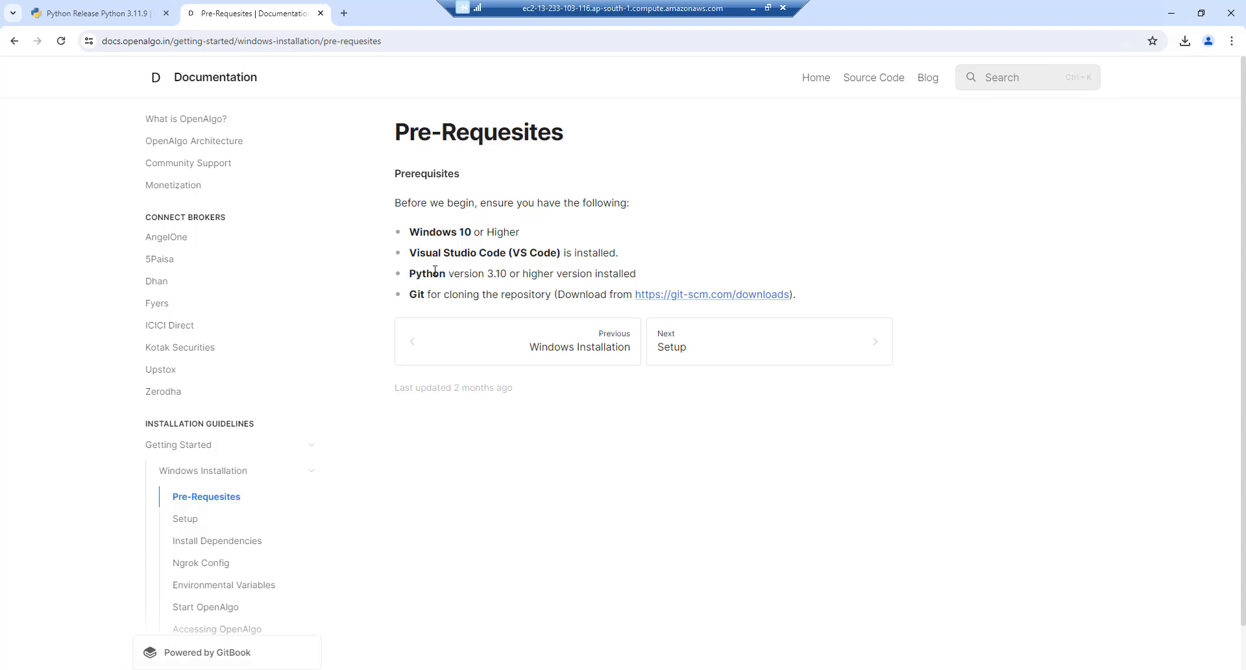
Highlight the VS Code and Python 3.10 or higher prerequisite lines on the page
drag(428, 273, 562, 262)
drag(414, 256, 617, 247)
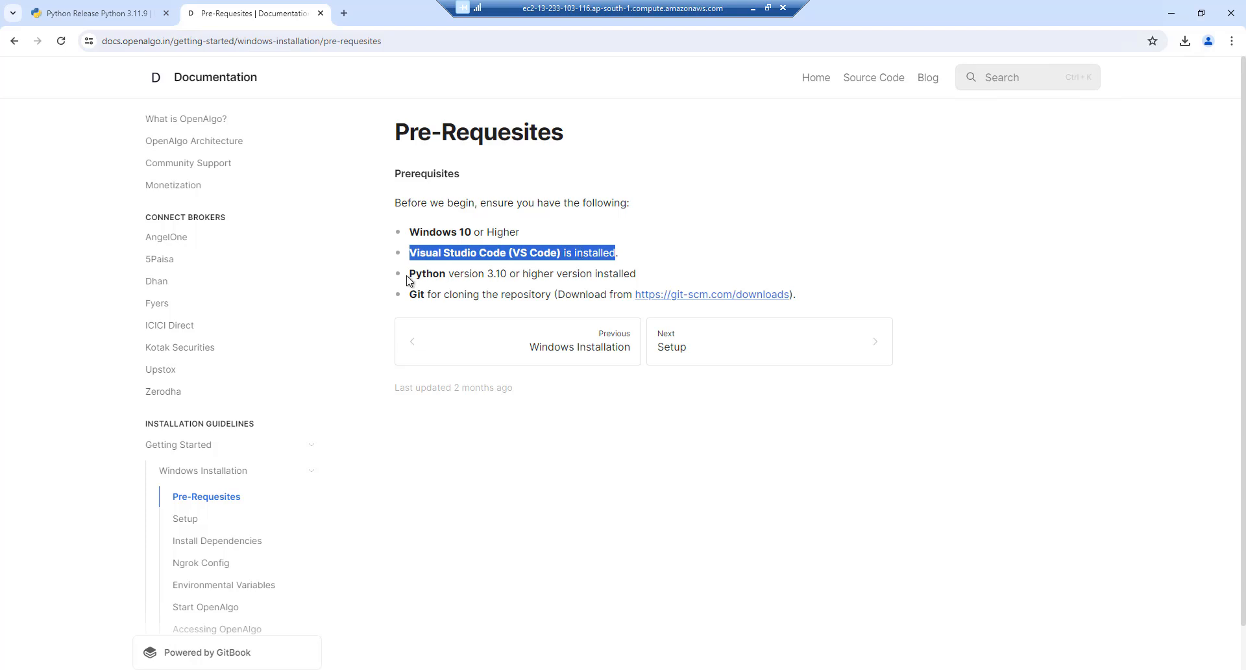
drag(408, 275, 597, 272)
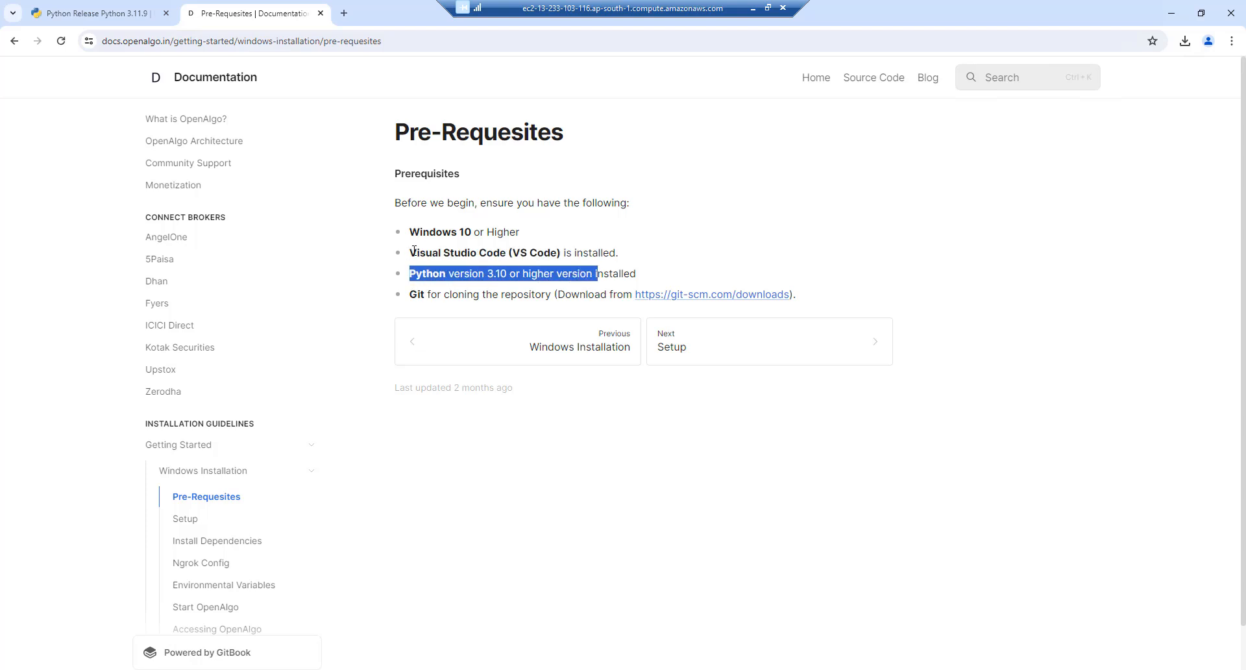
drag(414, 252, 642, 253)
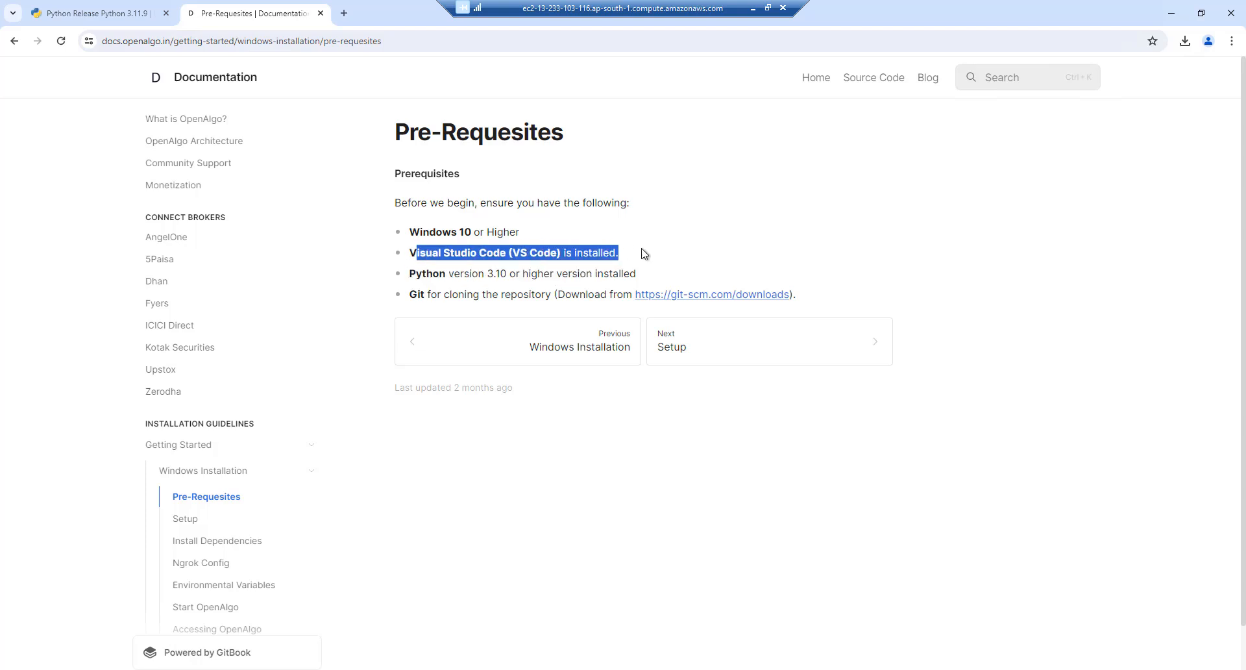
Search 'vs code' in a new tab, download the Windows installer, and run it from the download bubble
click(346, 14)
text(vs code download)
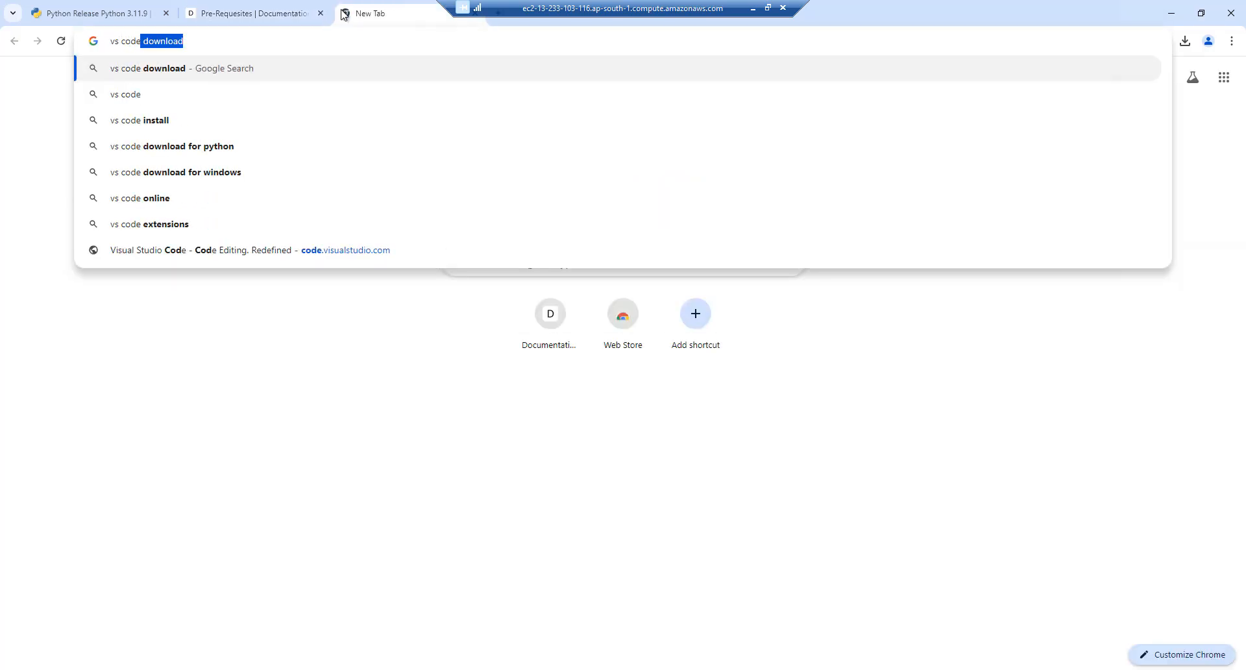
key(Return)
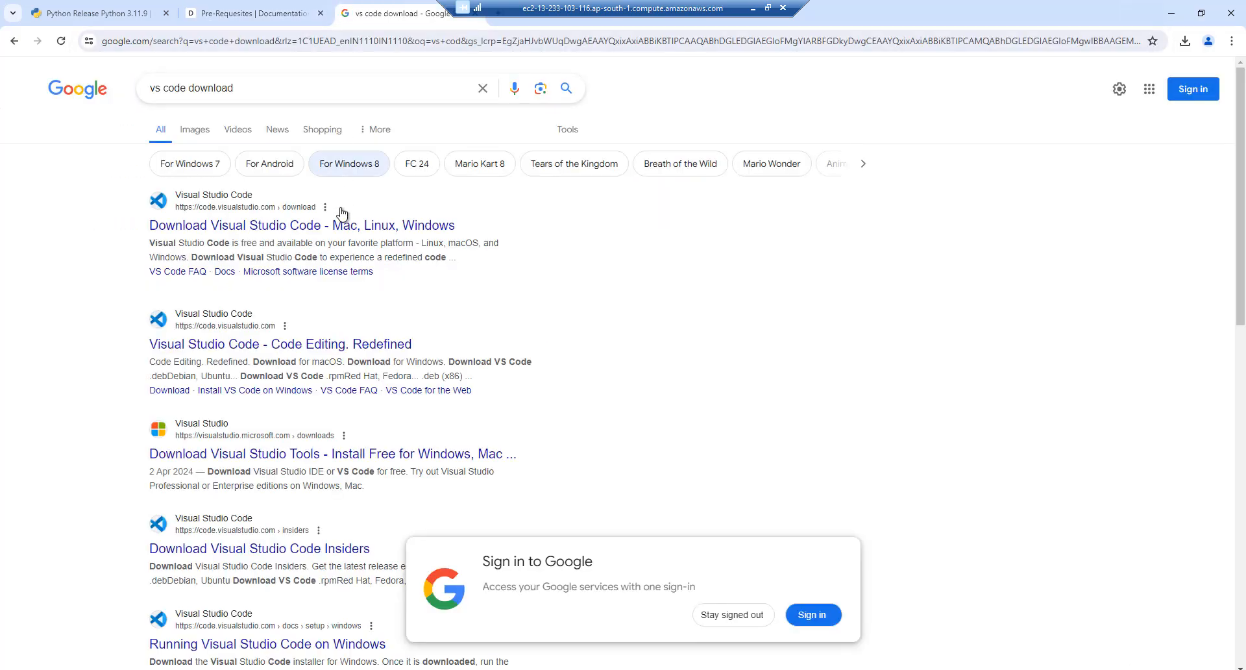
click(259, 231)
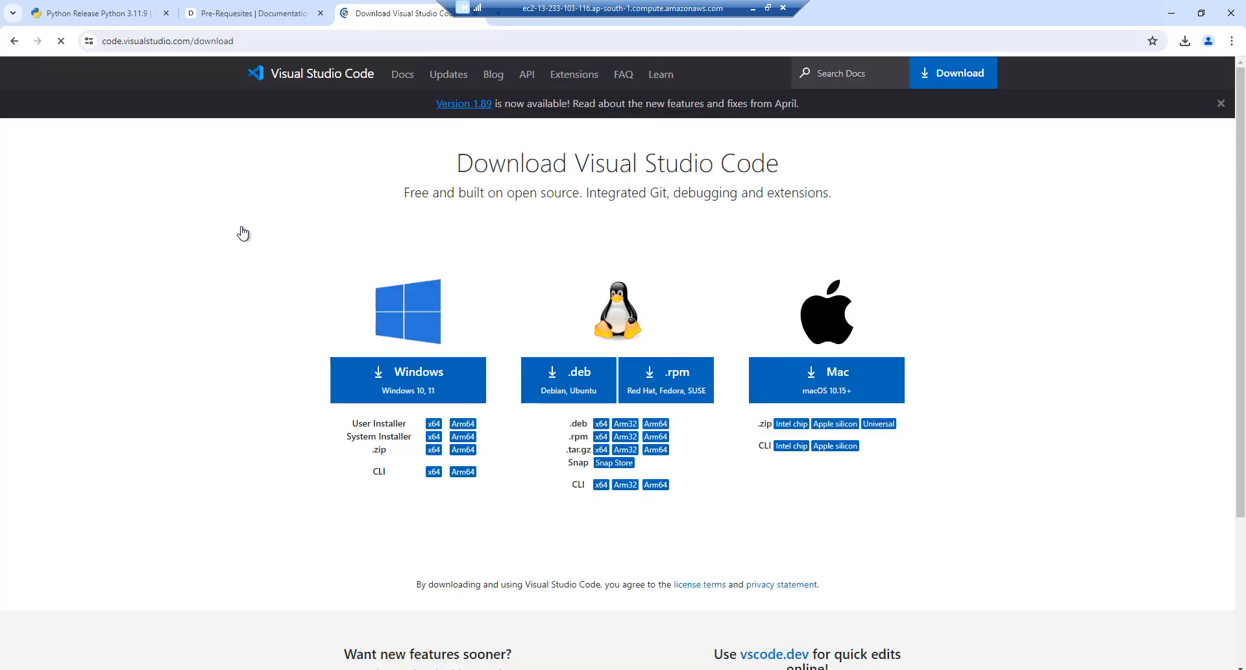
click(402, 381)
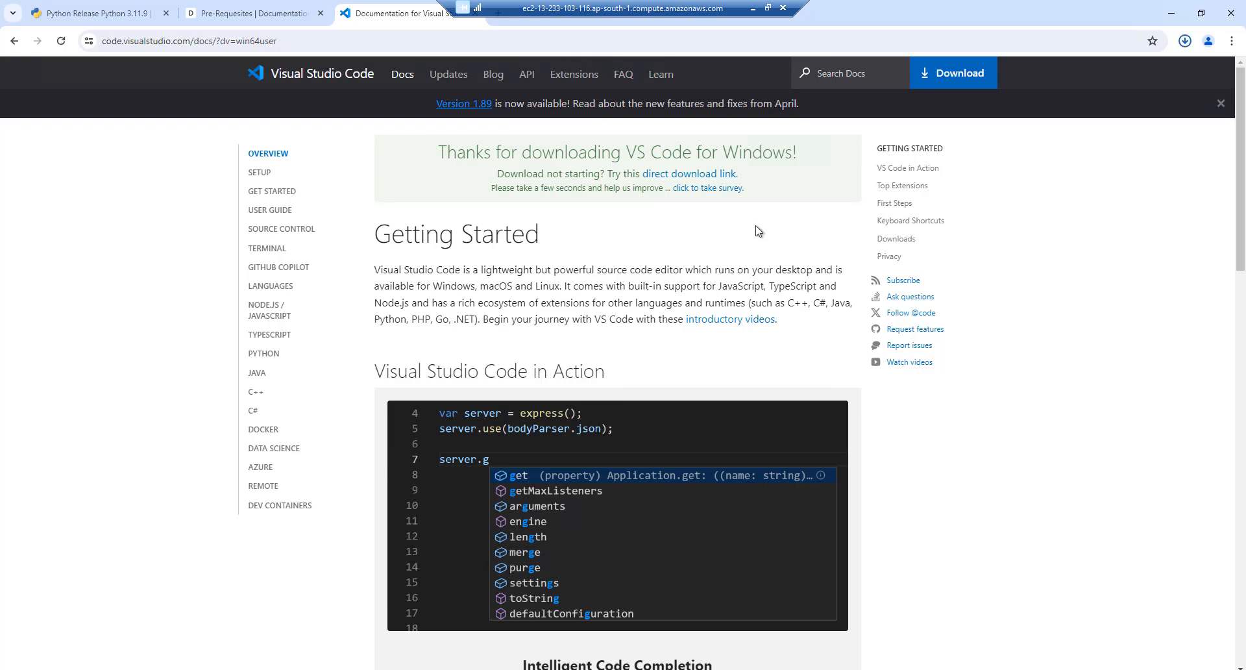
click(1066, 75)
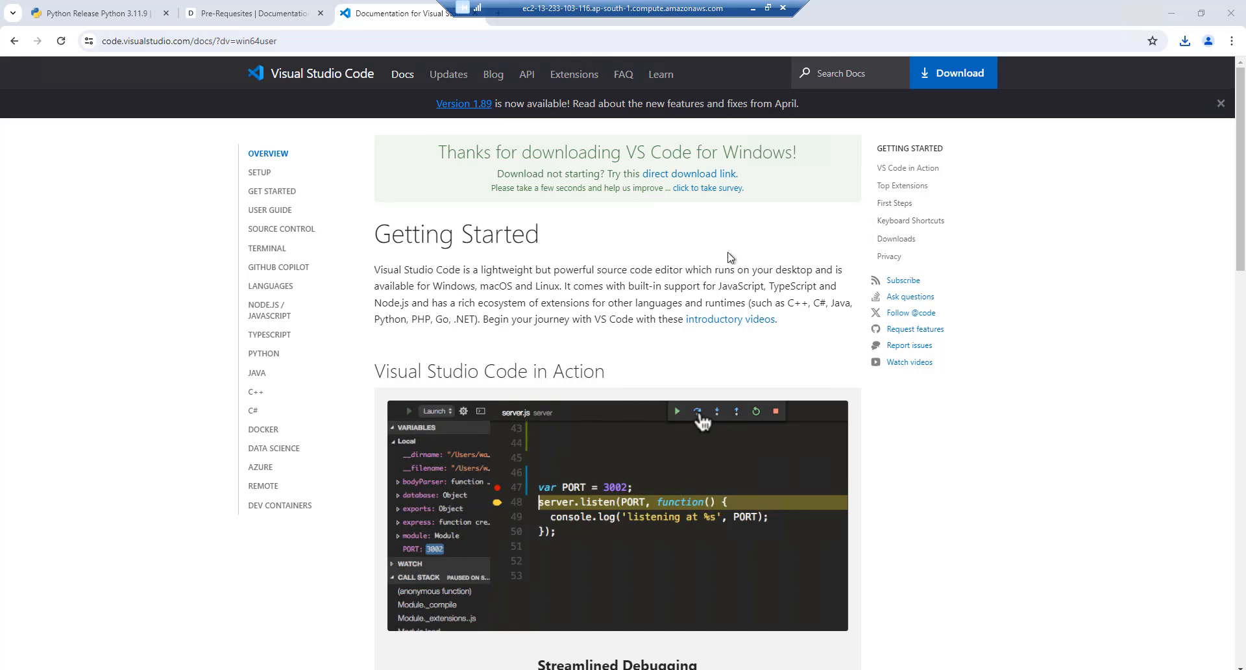
click(675, 257)
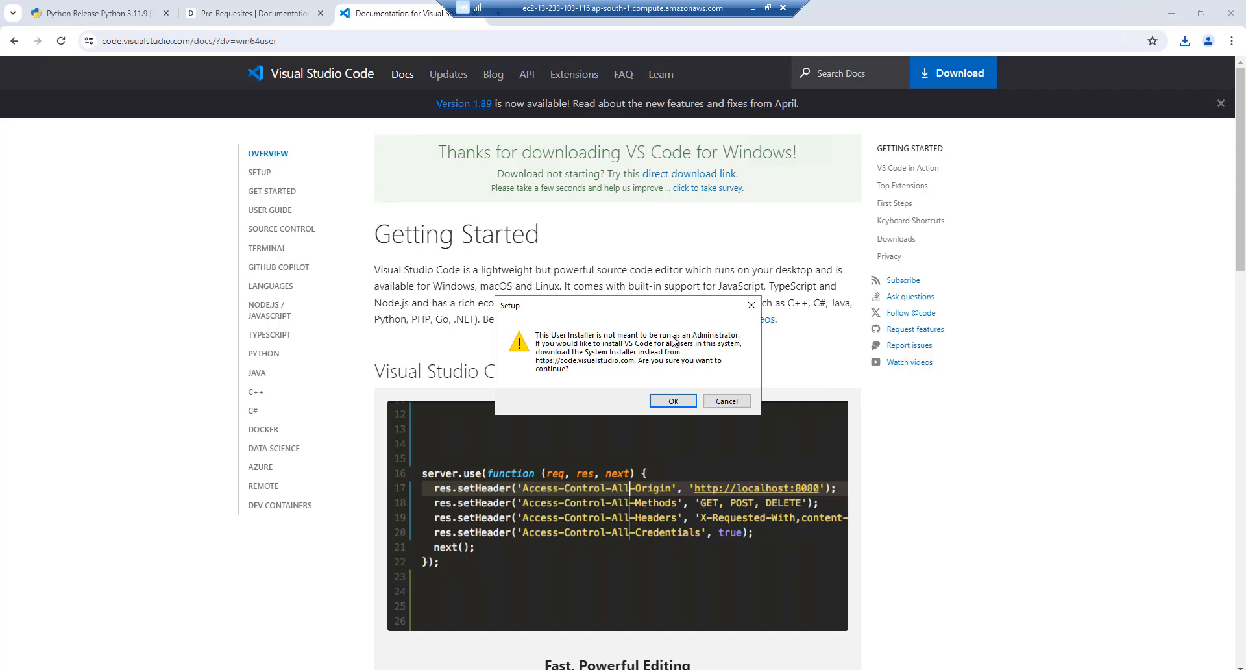
Dismiss the admin warning, accept the license, keep default folders, add a desktop icon, and install
click(673, 400)
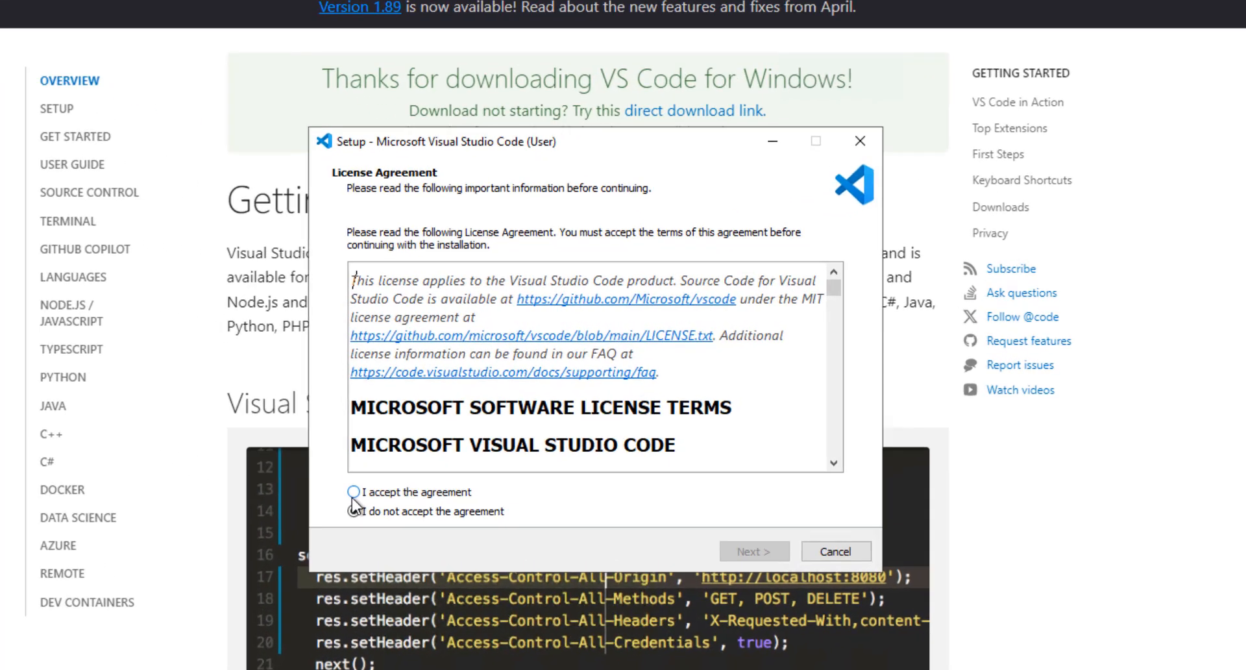
click(354, 492)
click(750, 551)
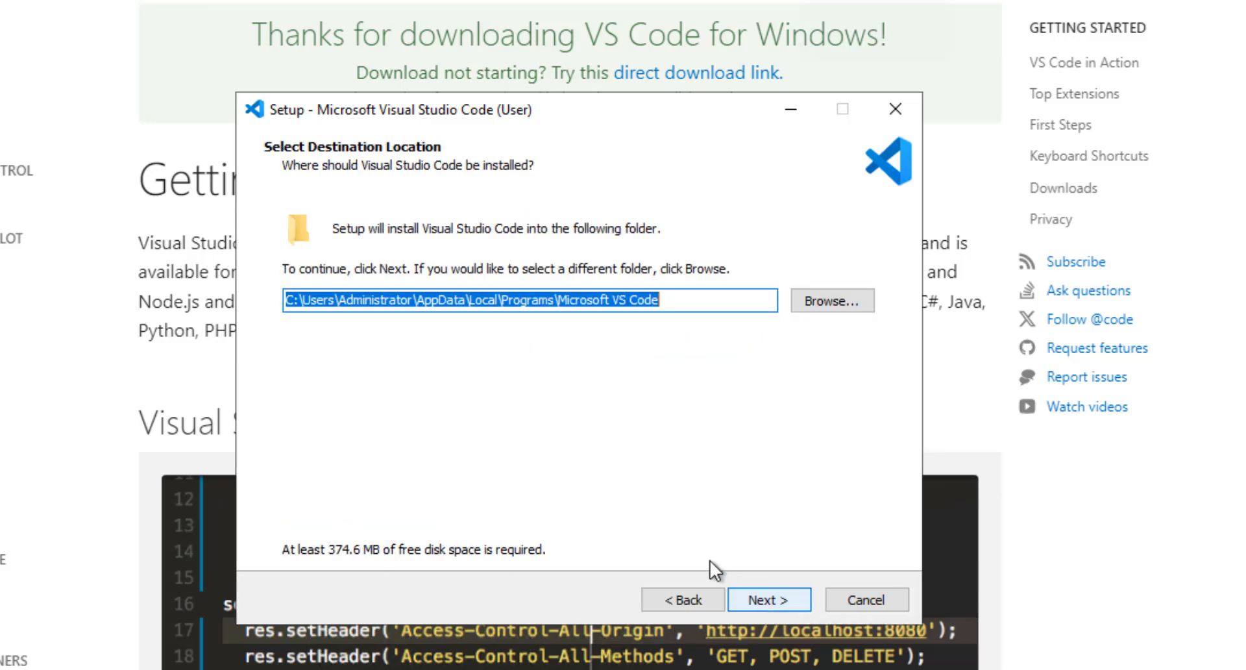
click(756, 598)
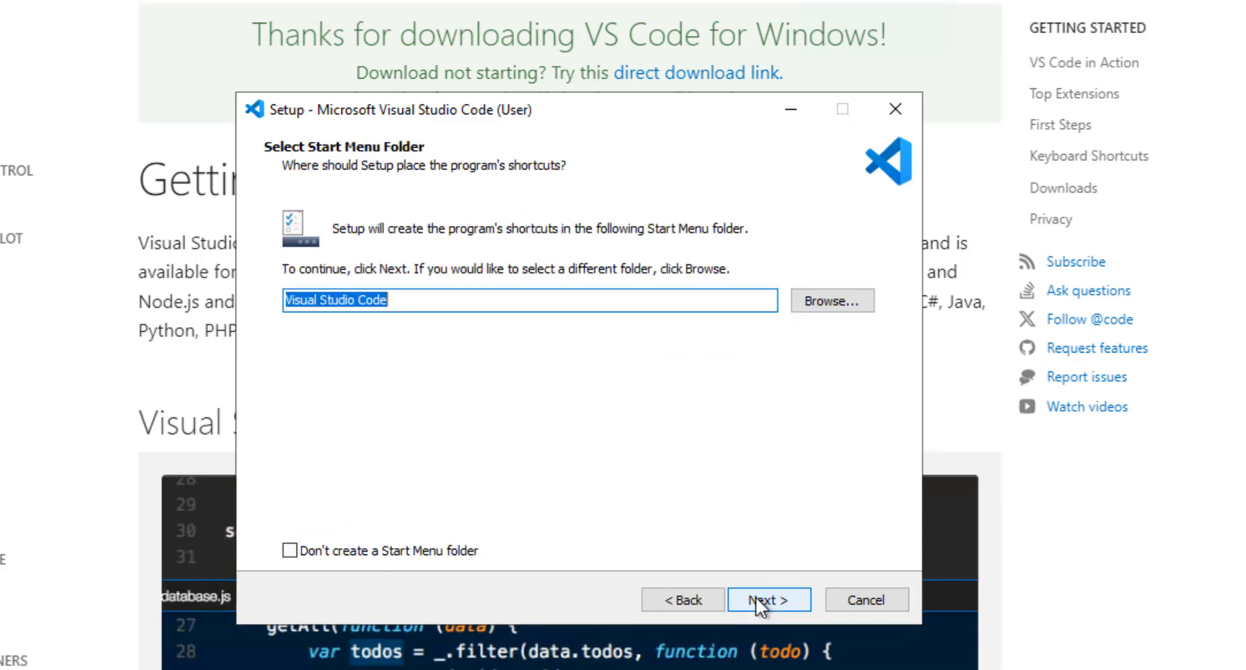
click(756, 597)
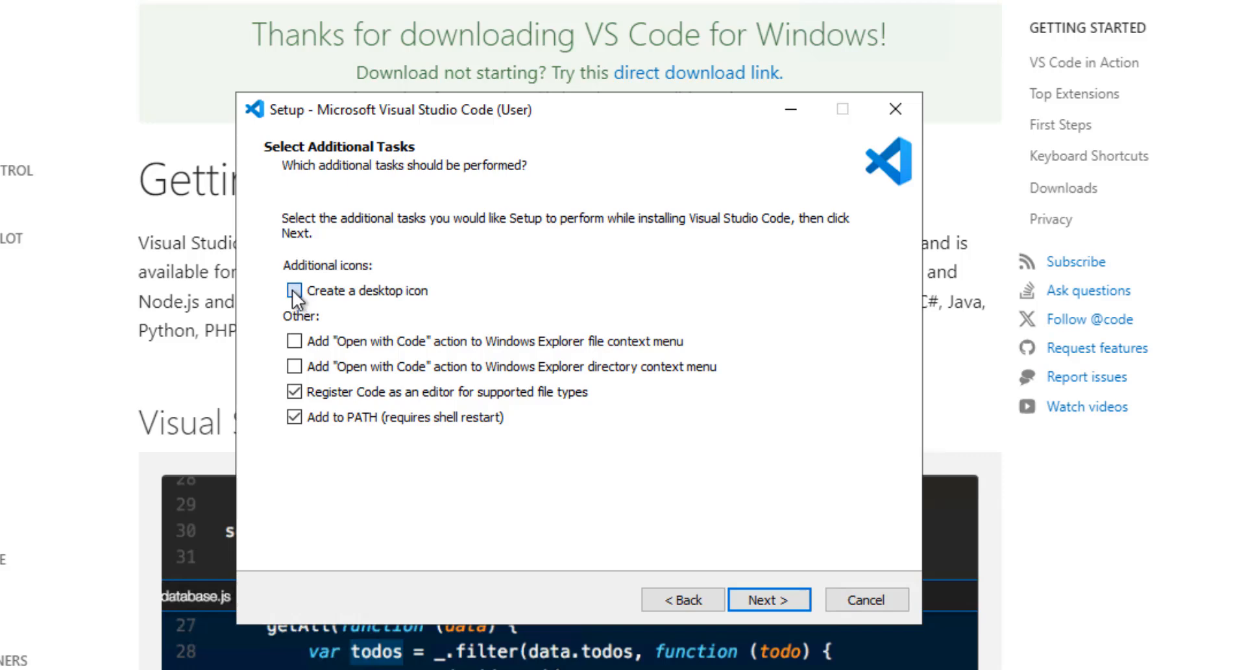
click(294, 290)
click(762, 601)
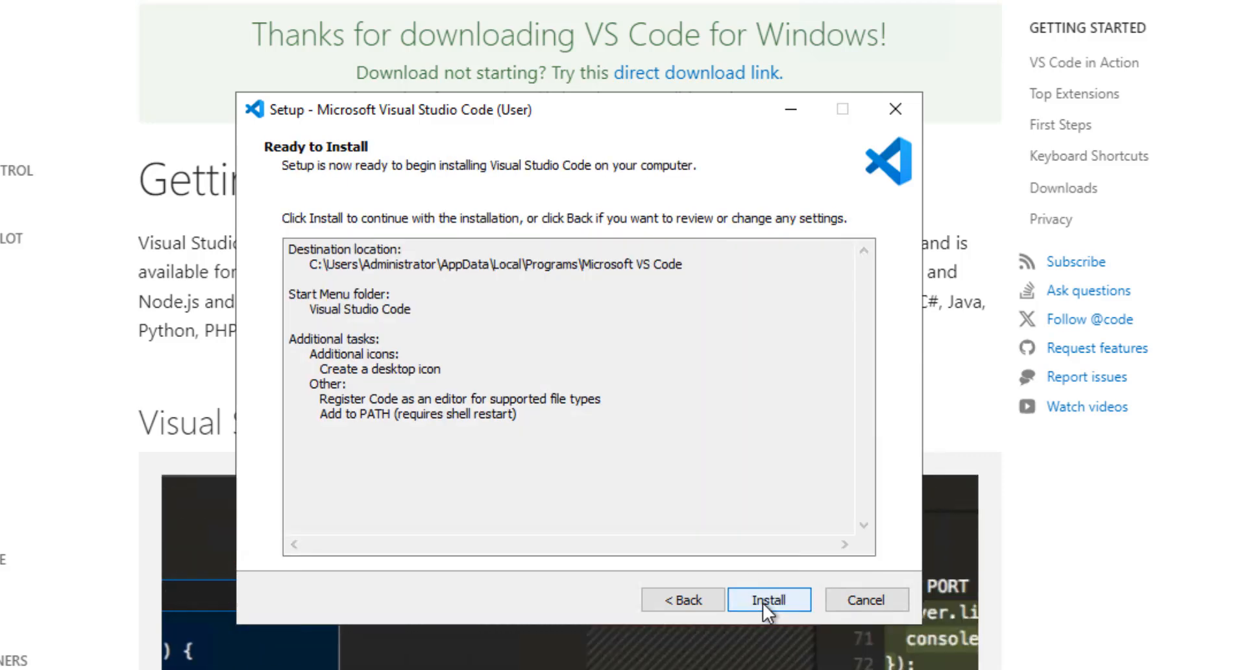
click(762, 602)
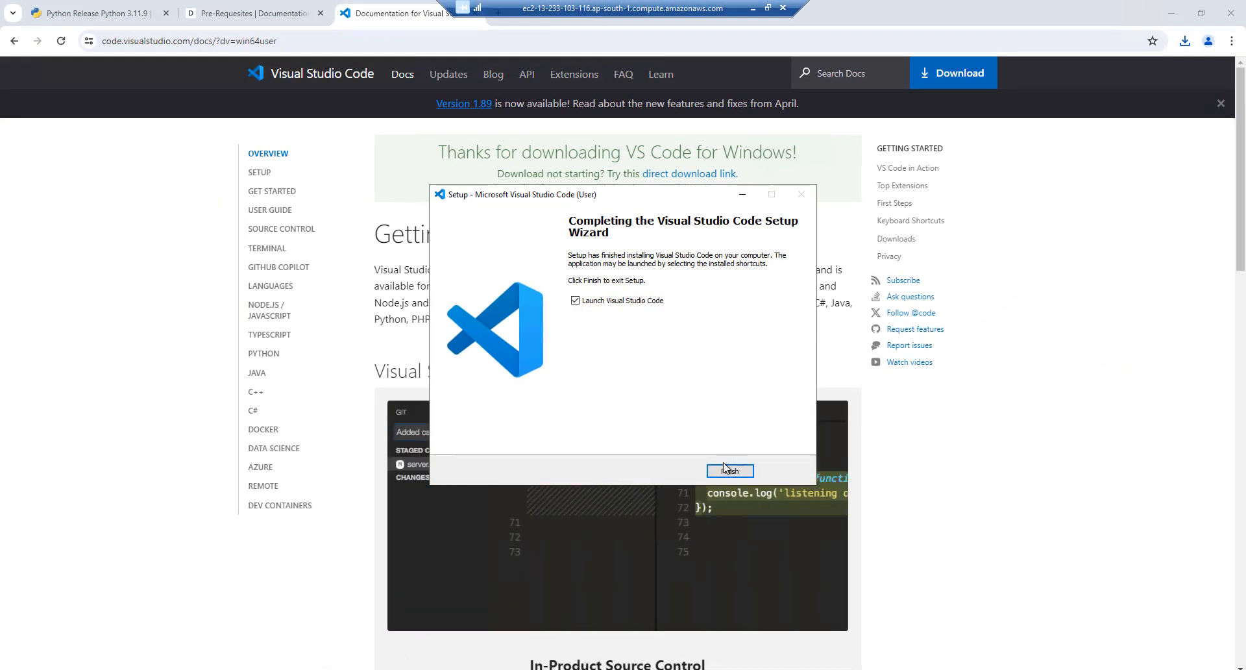
Finish setup, maximize VS Code, and install Microsoft's Python extension from the Extensions view
click(727, 471)
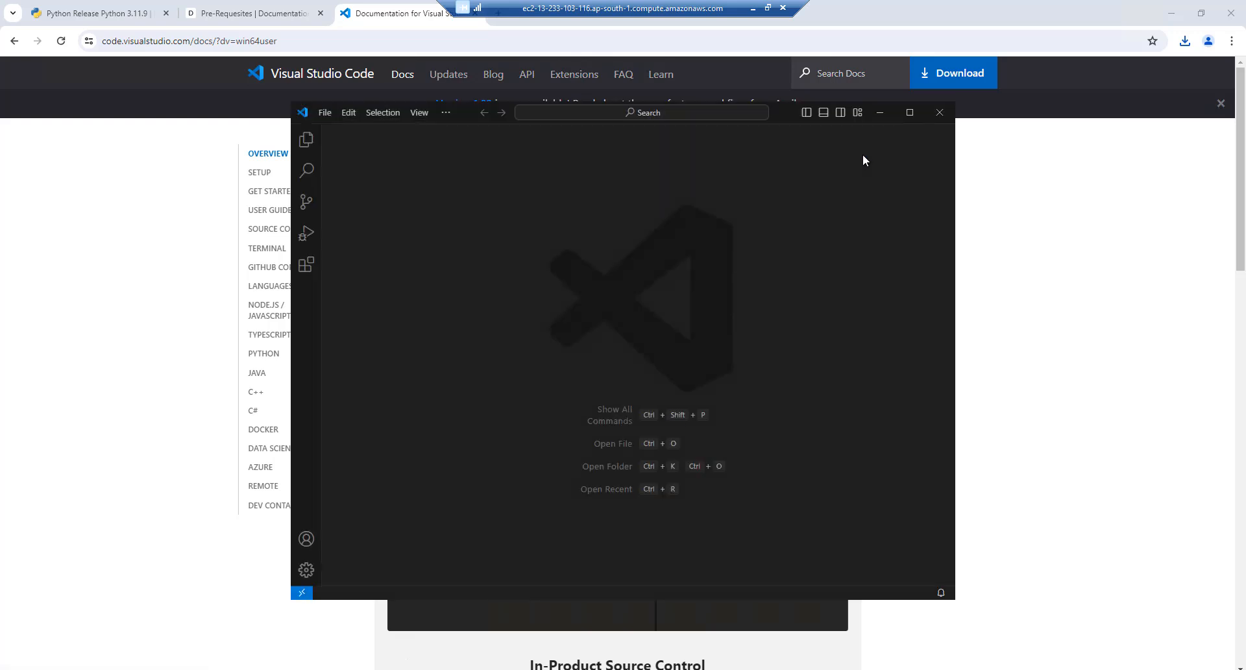
click(909, 113)
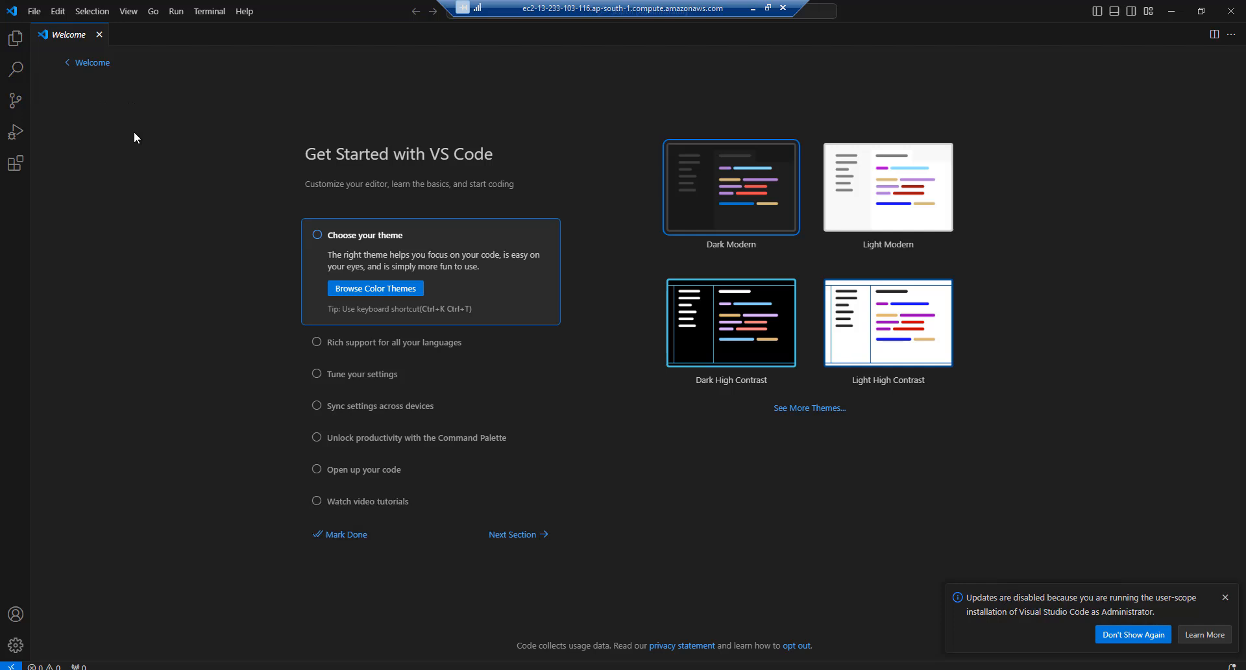
click(15, 170)
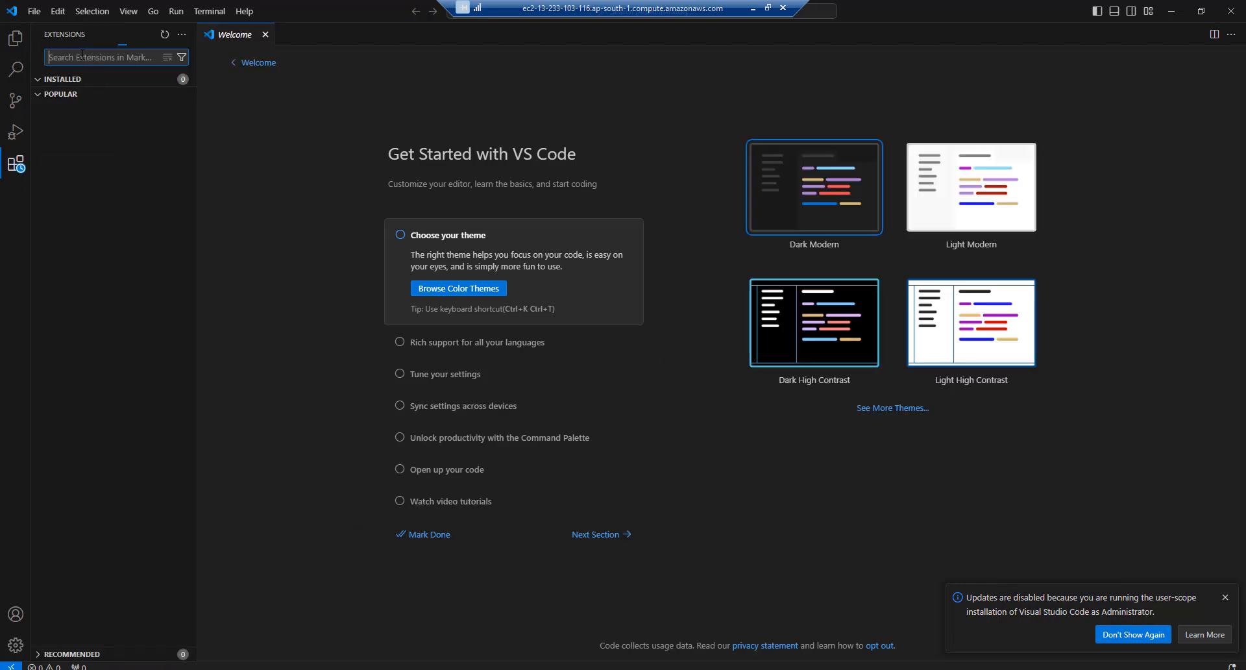
text(python)
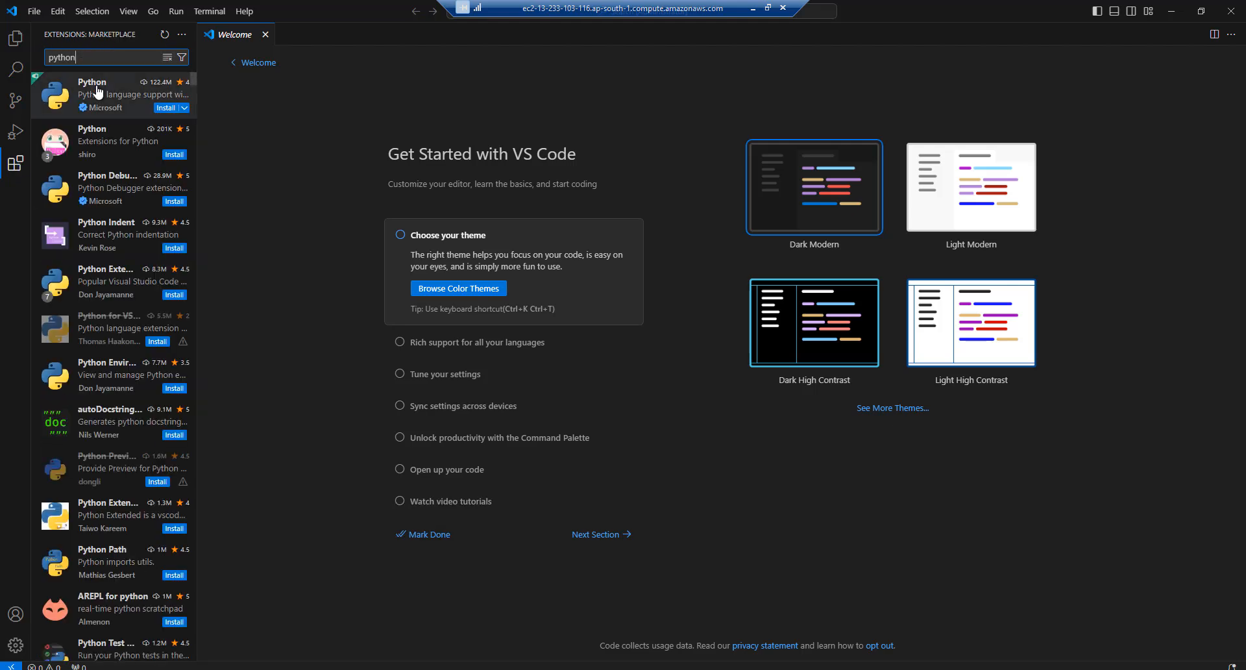
click(167, 109)
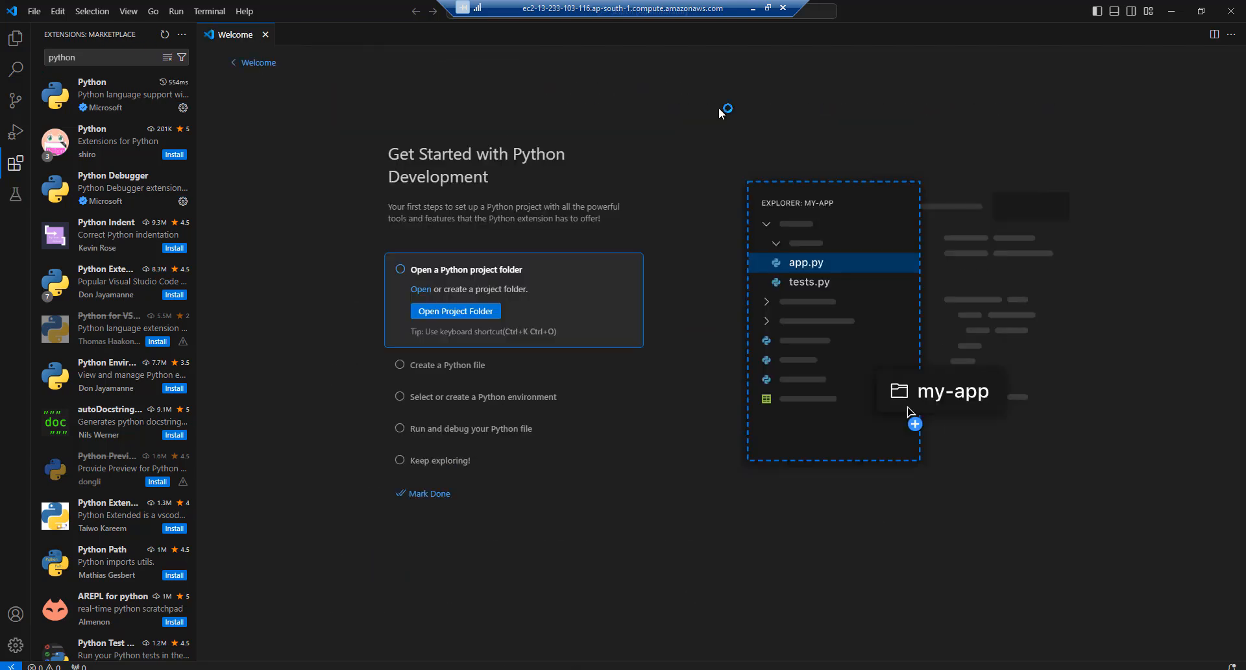
View the Python extension's details, then search for Pylance and open its details page
click(112, 104)
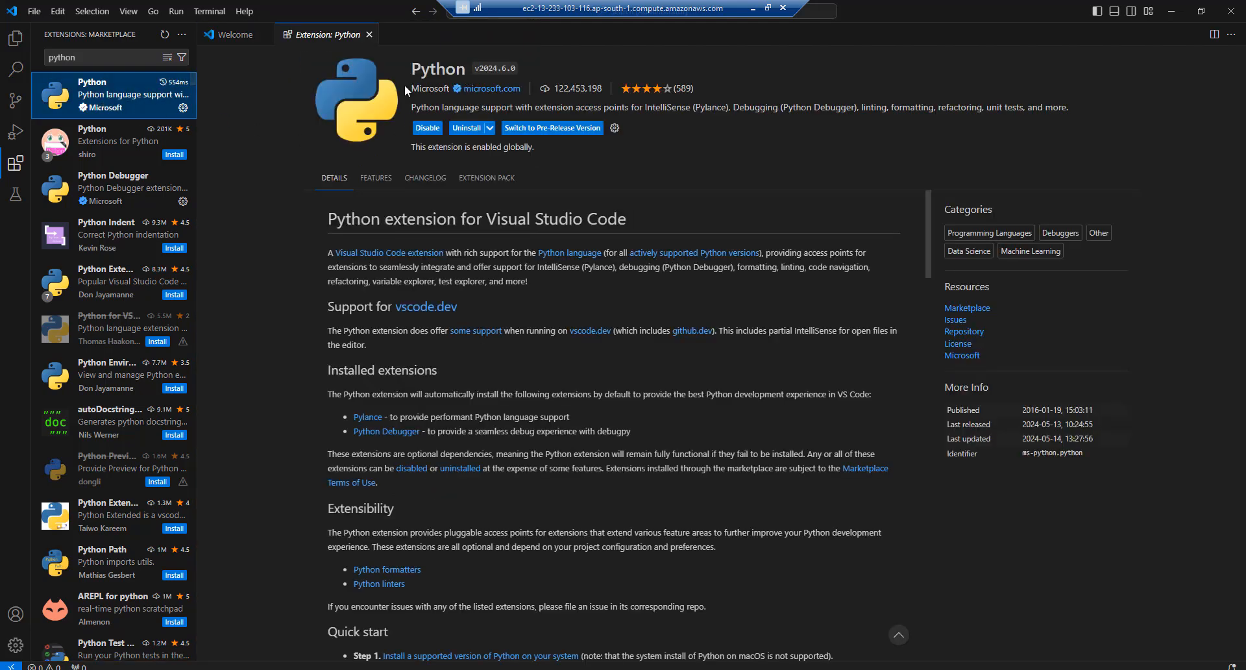
double_click(89, 58)
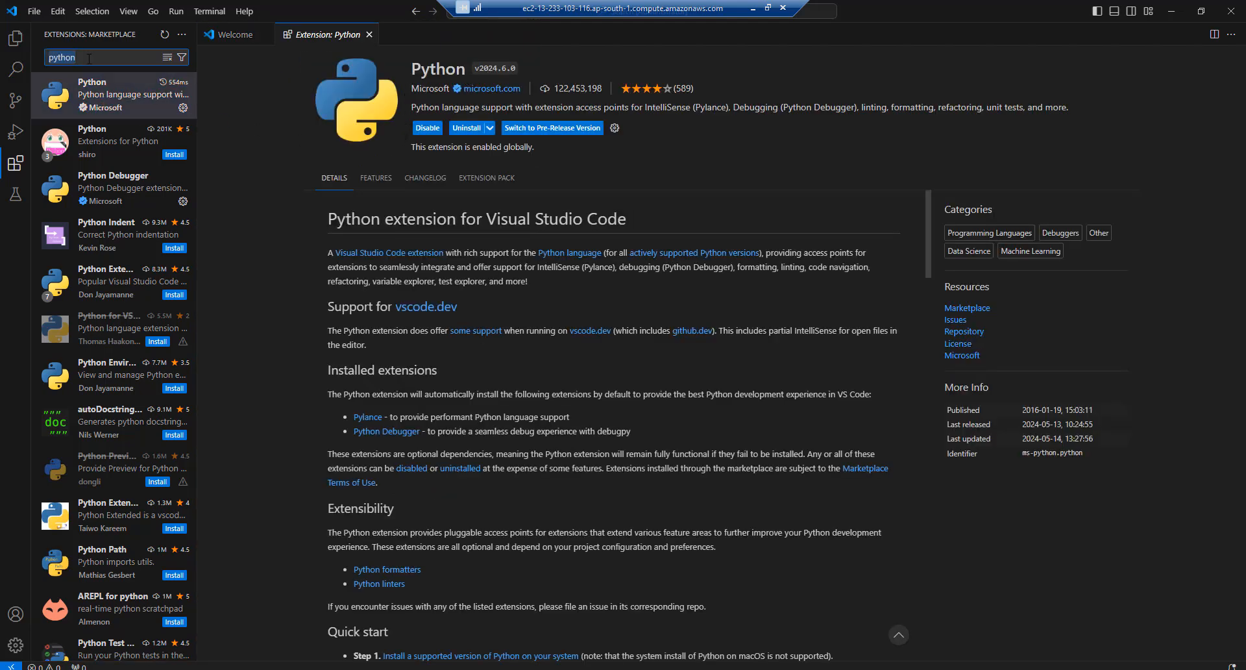
text(p)
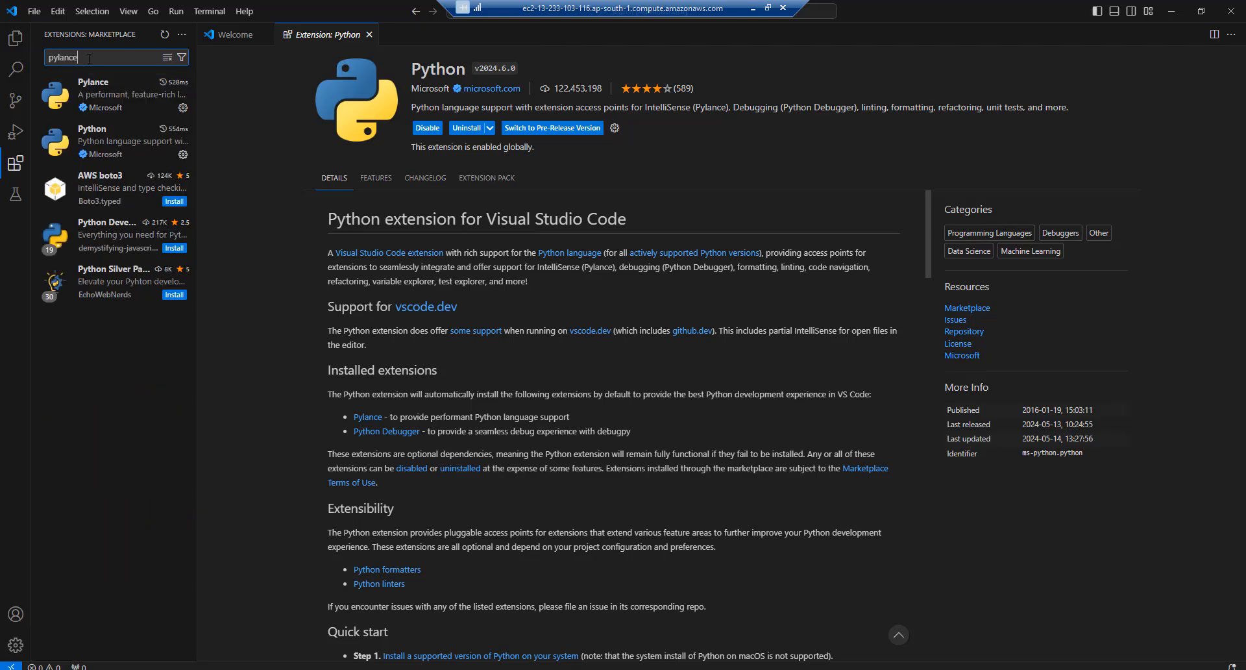
click(100, 98)
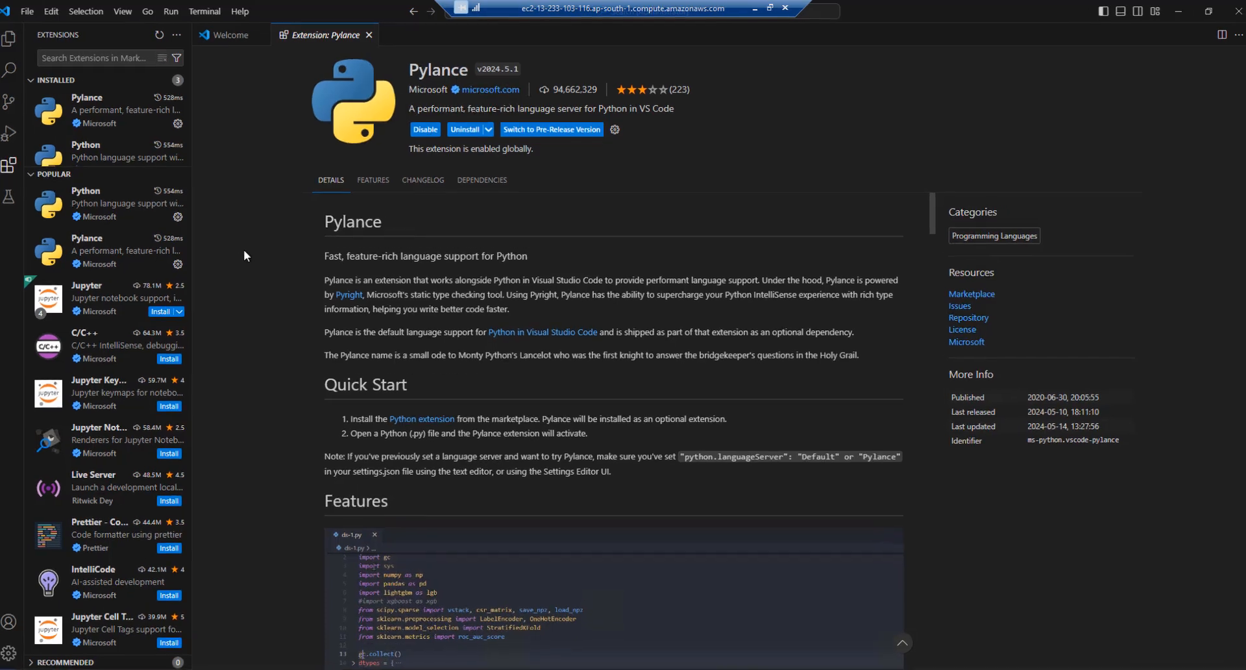
Select Python 3.11.9 64-bit via 'Python: Select Interpreter', then minimize VS Code
key(ctrl+shift+p)
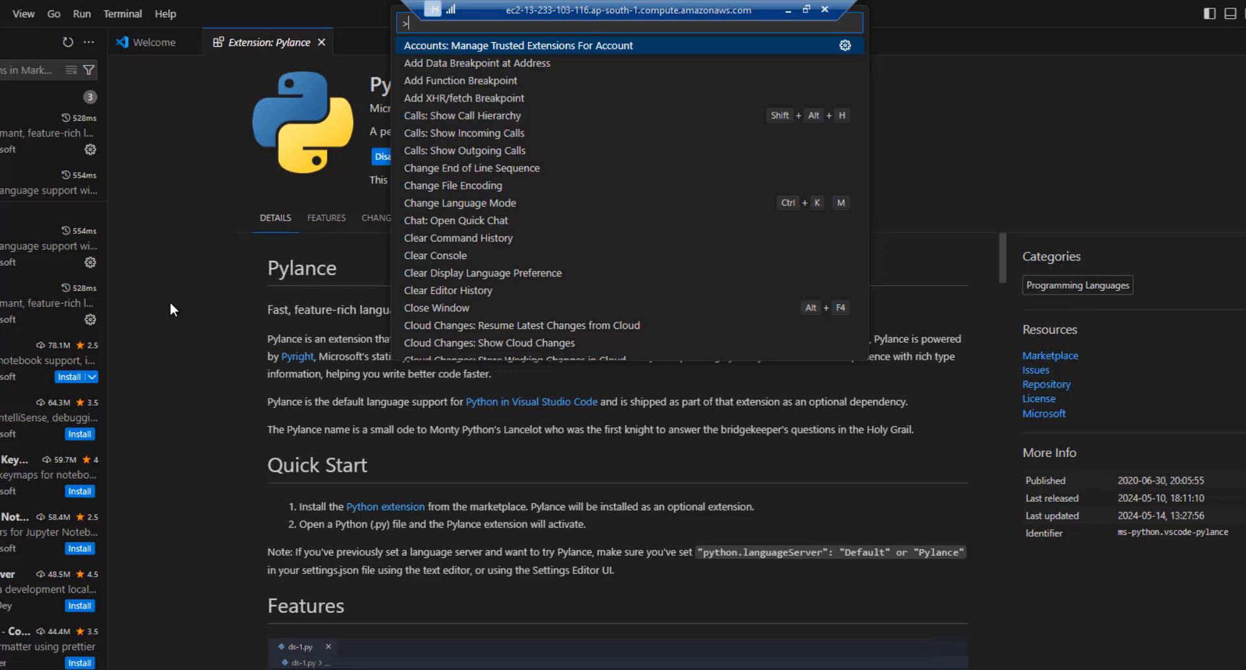
text(python se)
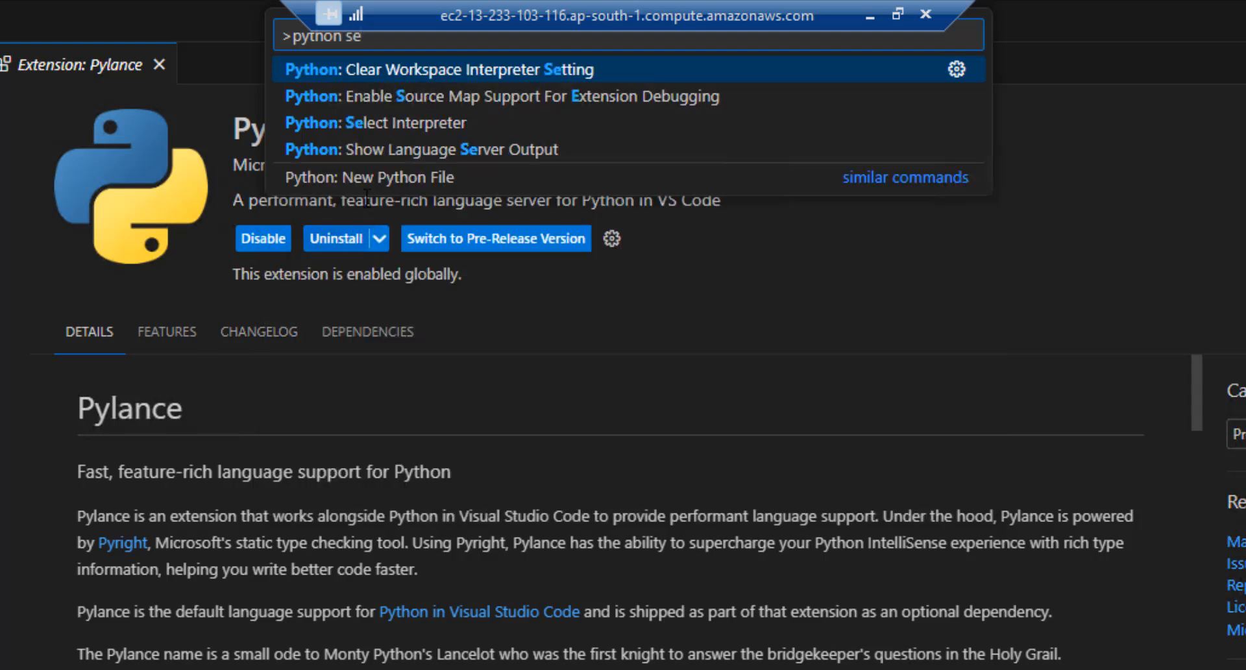
click(351, 126)
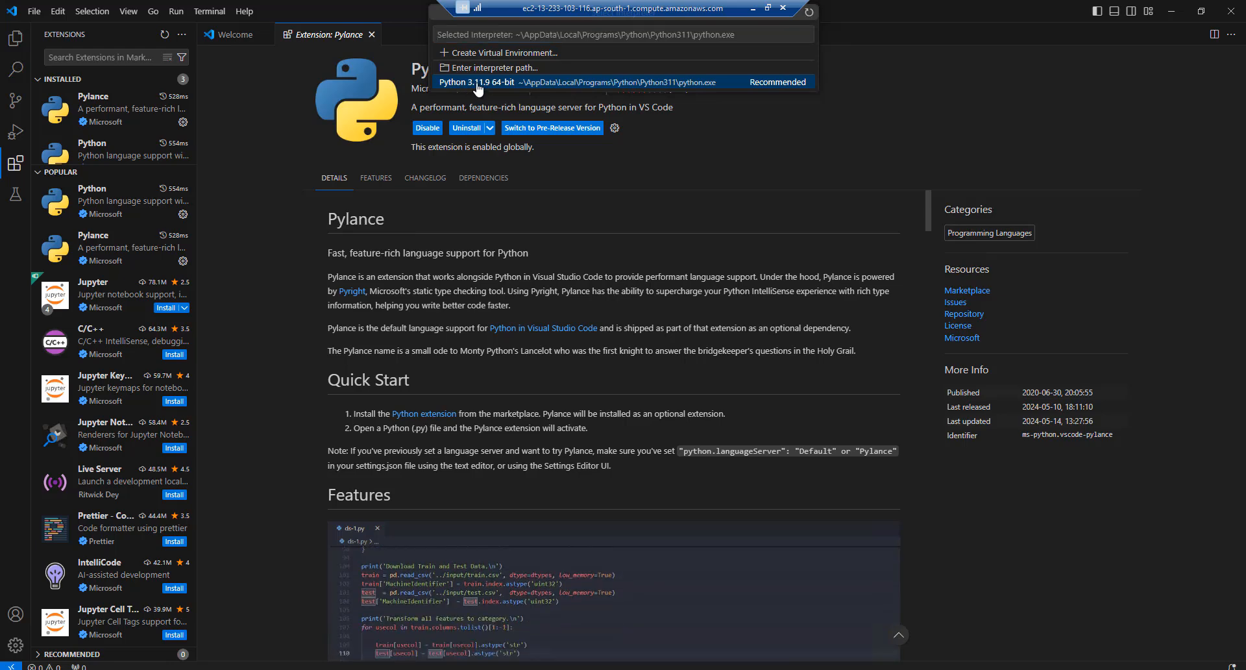
click(479, 85)
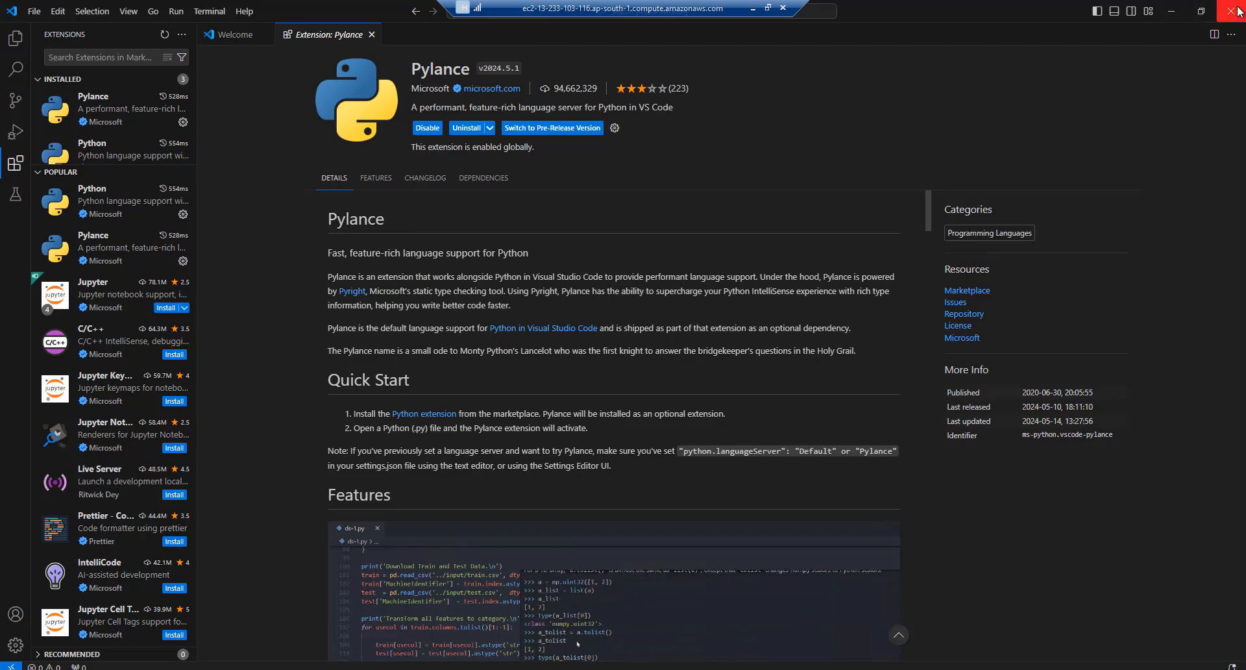
click(1171, 11)
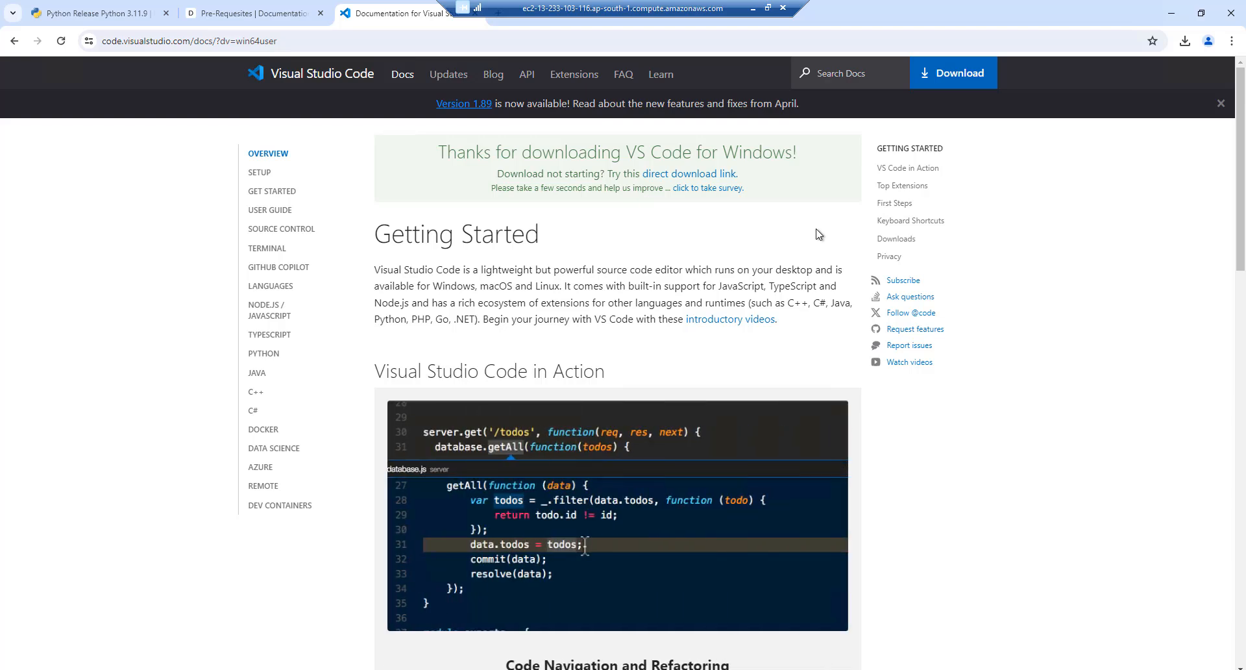
Open the Git downloads link from the OpenAlgo prerequisites docs in a new tab
click(245, 9)
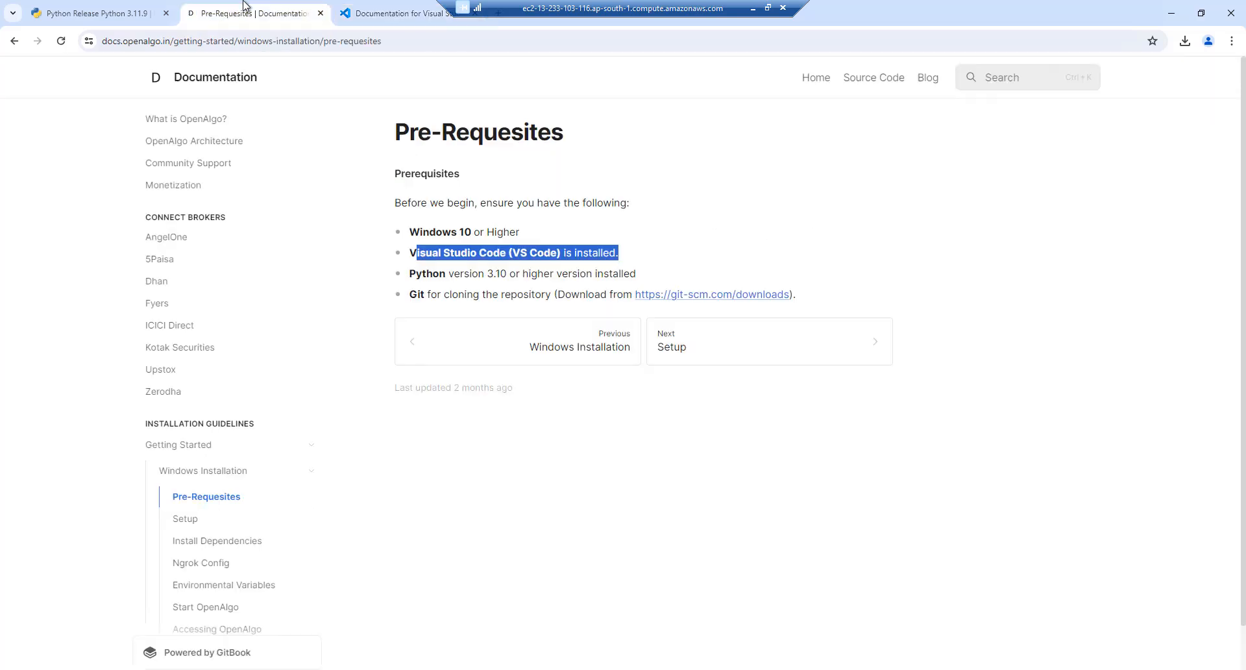
click(418, 297)
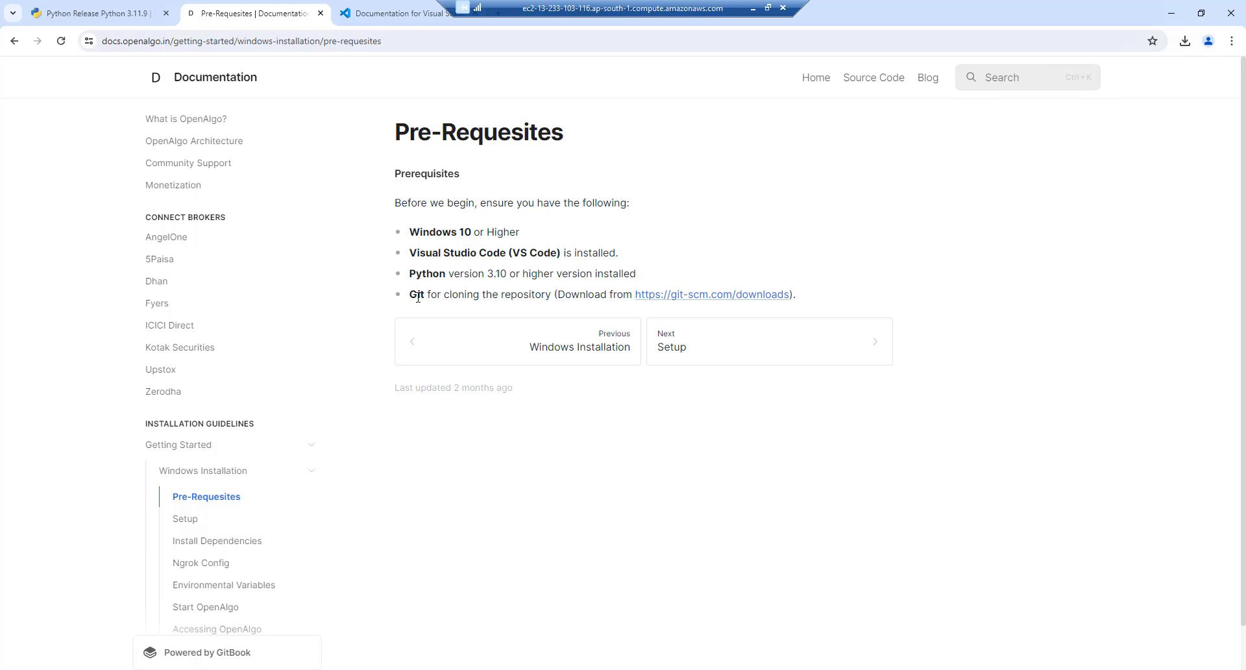
right_click(738, 300)
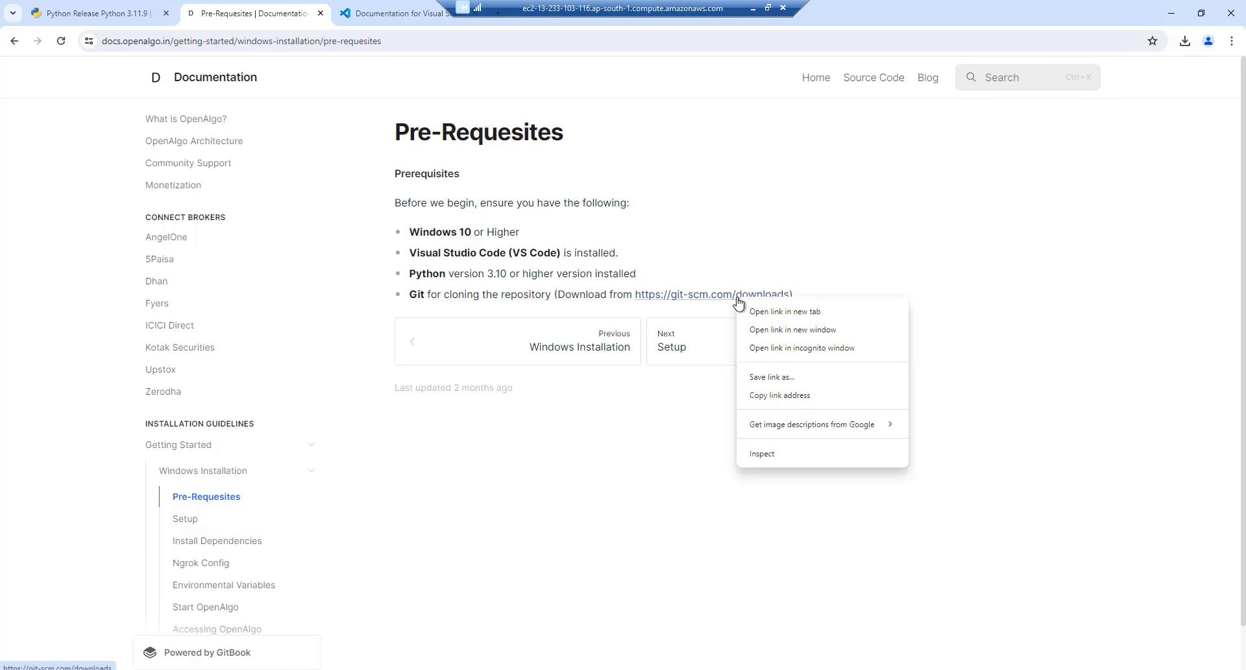
click(774, 310)
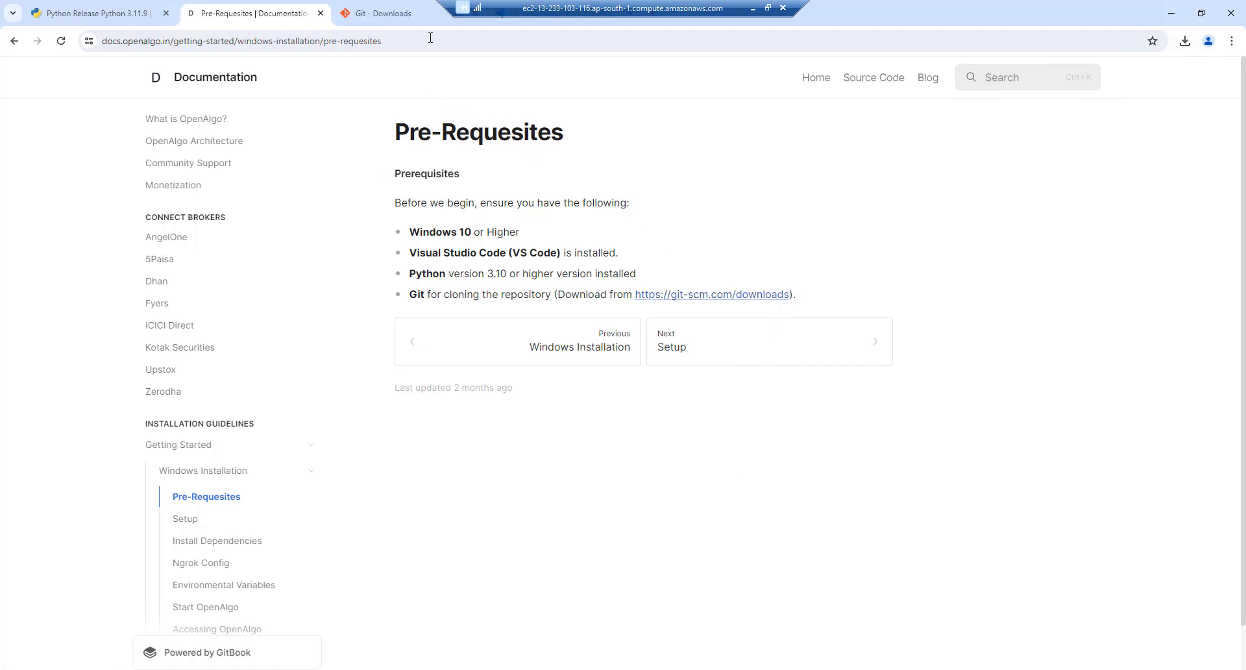
click(376, 13)
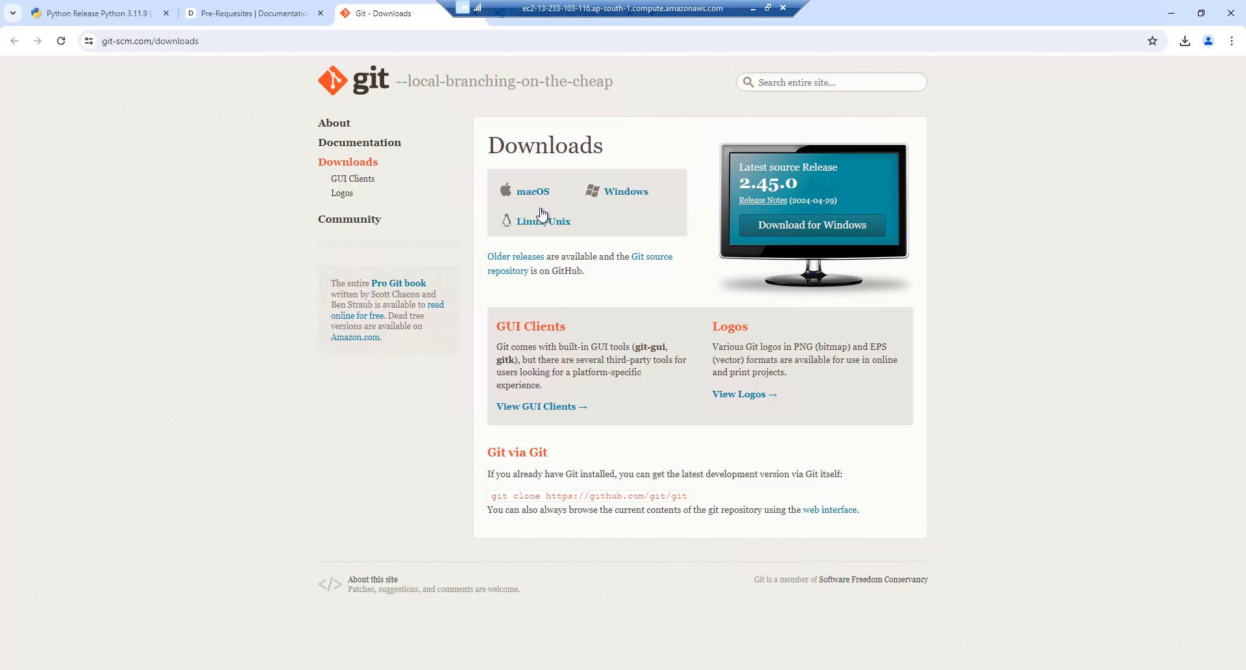
Download the 64-bit Git 2.45.0 installer for Windows and run it
click(627, 192)
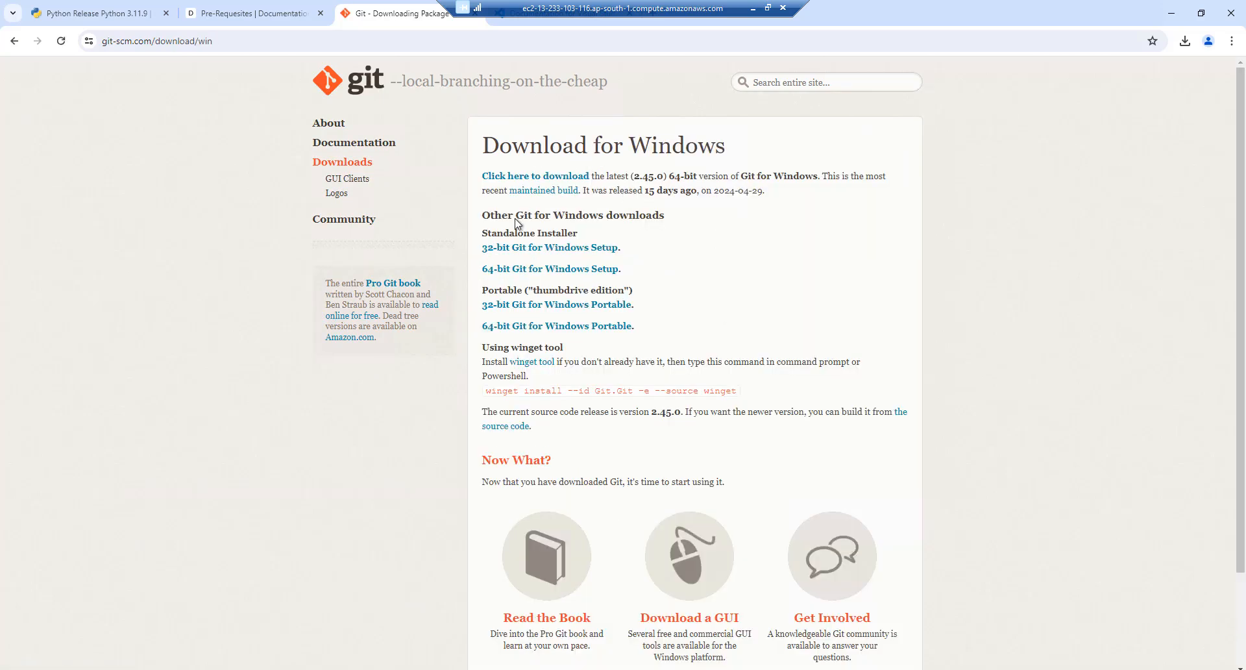
click(505, 270)
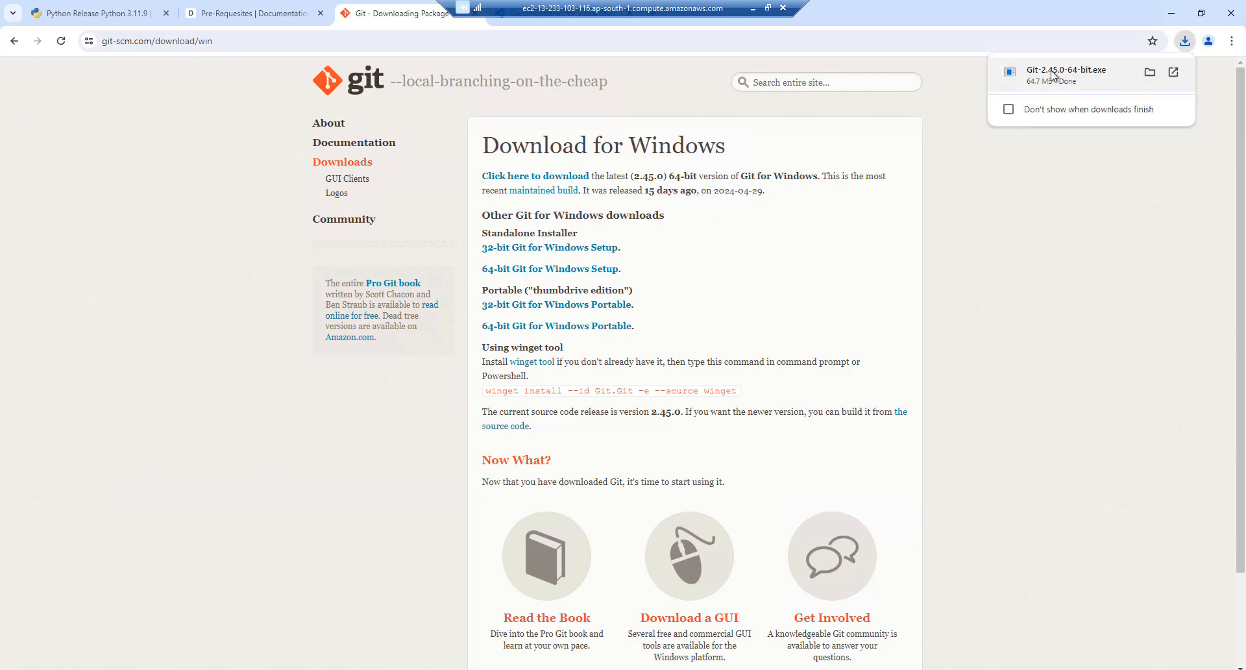
click(1051, 74)
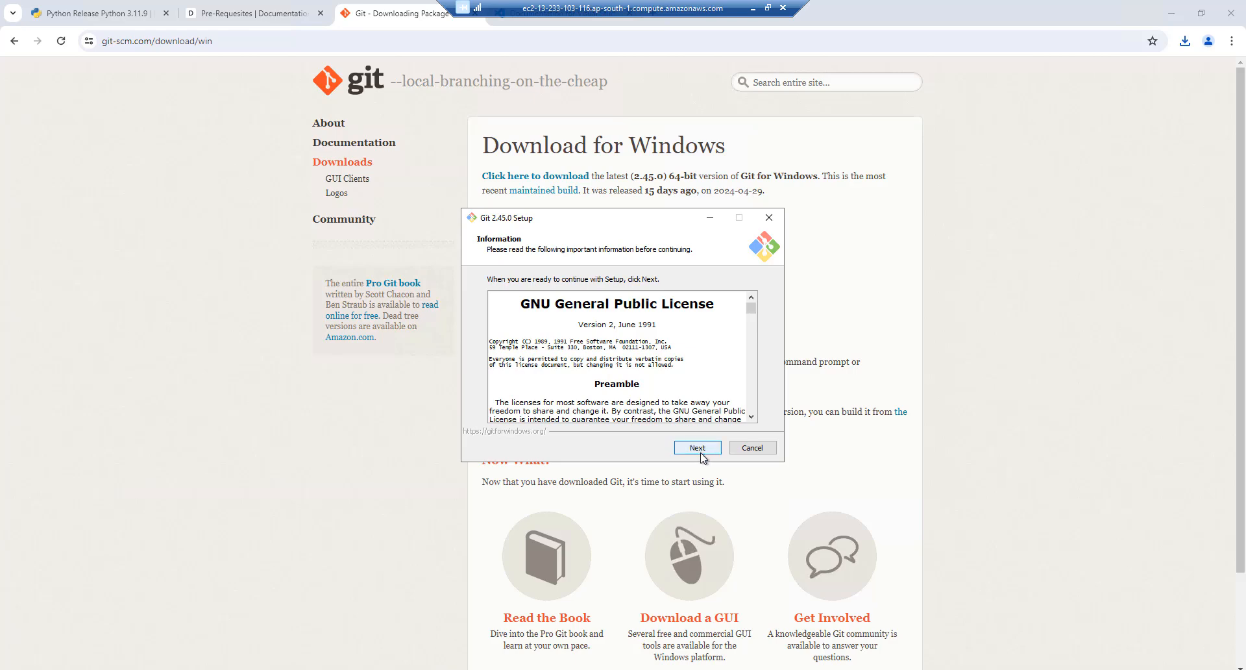
Accept the GPL license and keep the default location, components, editor, PATH and SSH settings
click(700, 448)
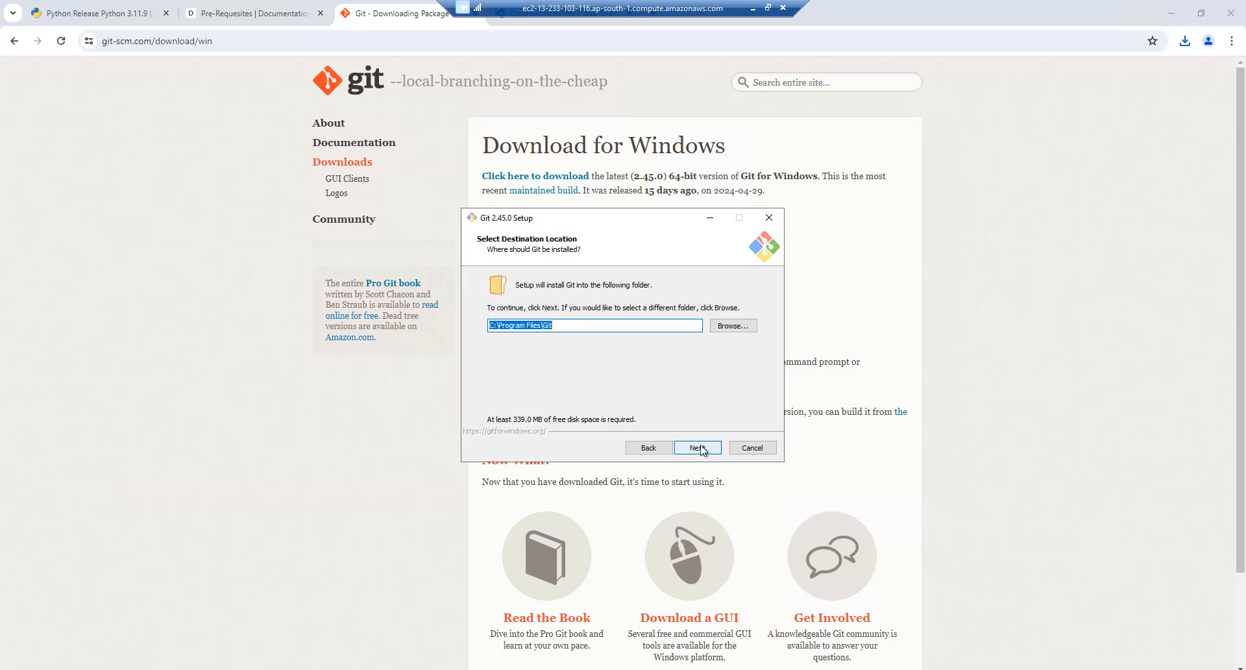
click(699, 448)
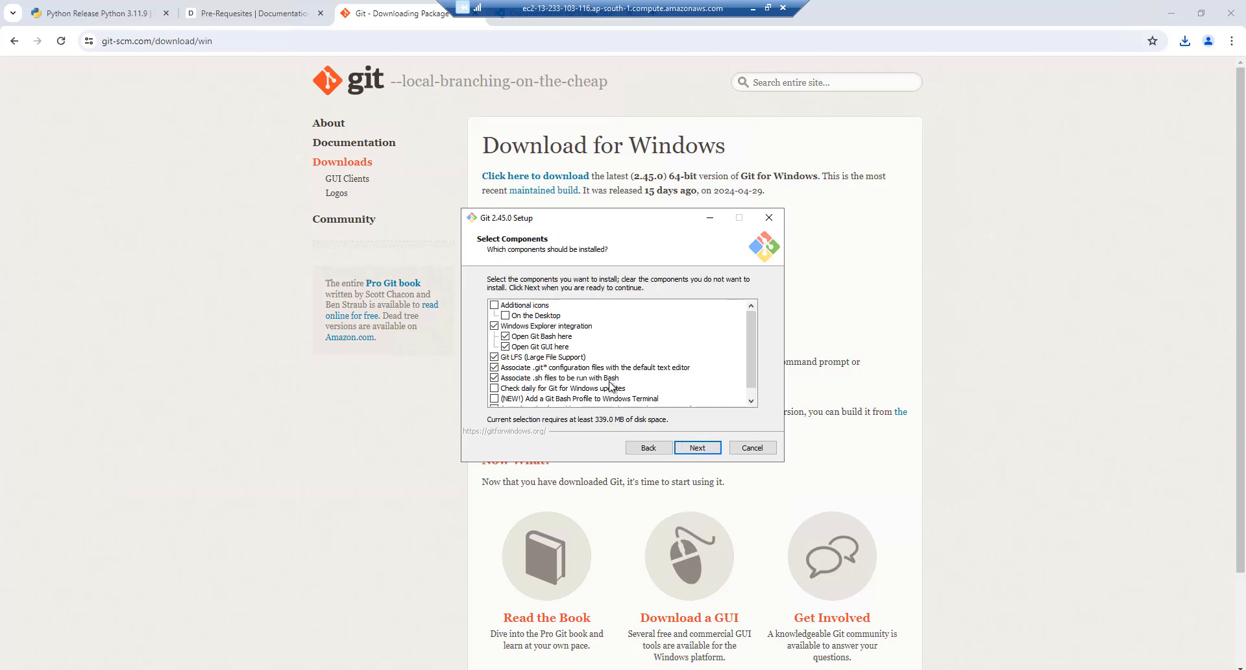
click(697, 448)
click(697, 449)
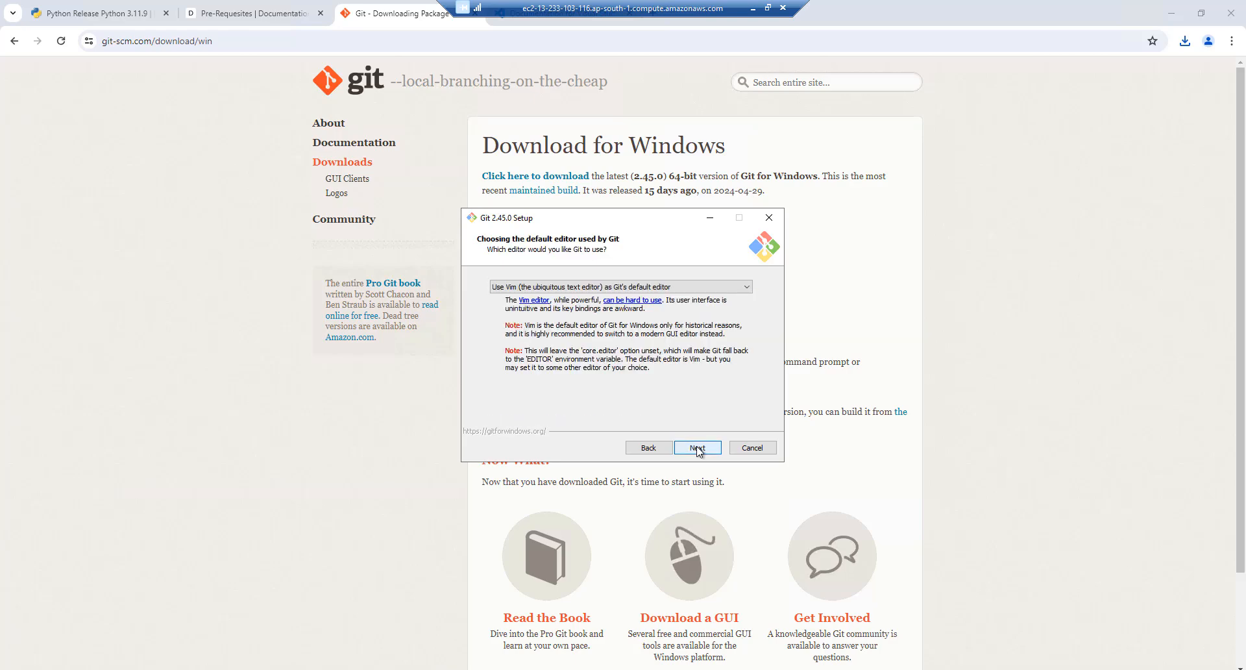
click(697, 449)
click(697, 448)
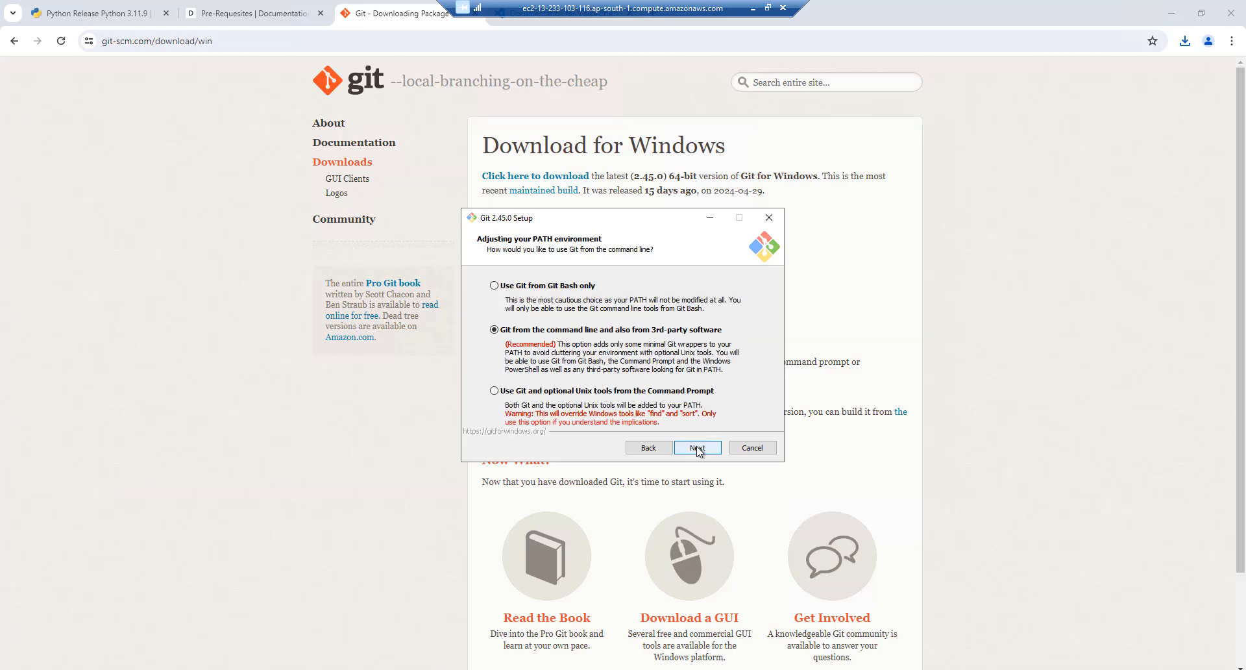
click(697, 448)
click(697, 449)
Keep the remaining default options, install Git 2.45.0, finish, and dismiss the release-notes prompt
click(697, 449)
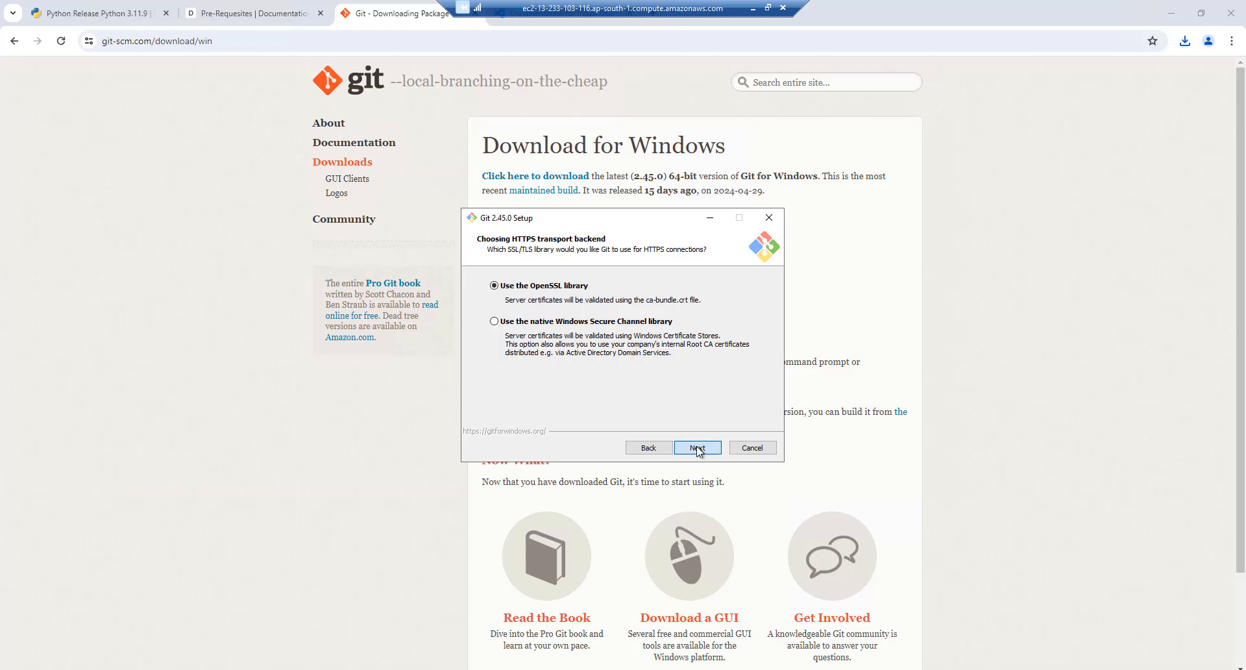
click(697, 448)
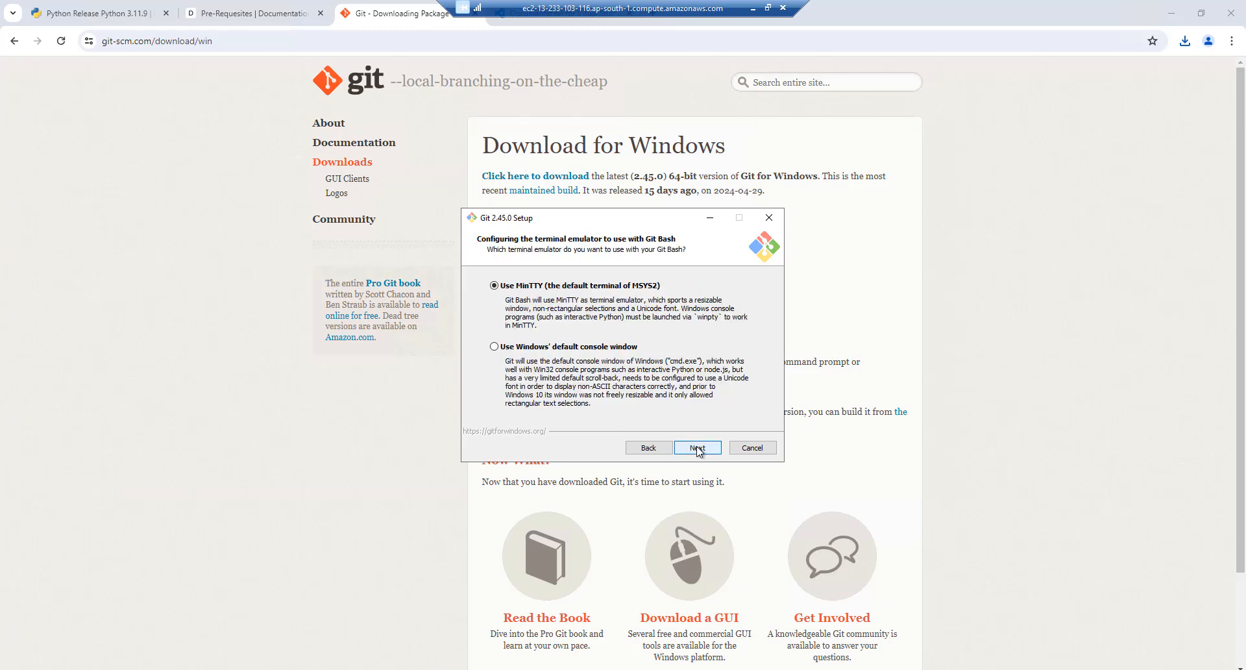
click(697, 449)
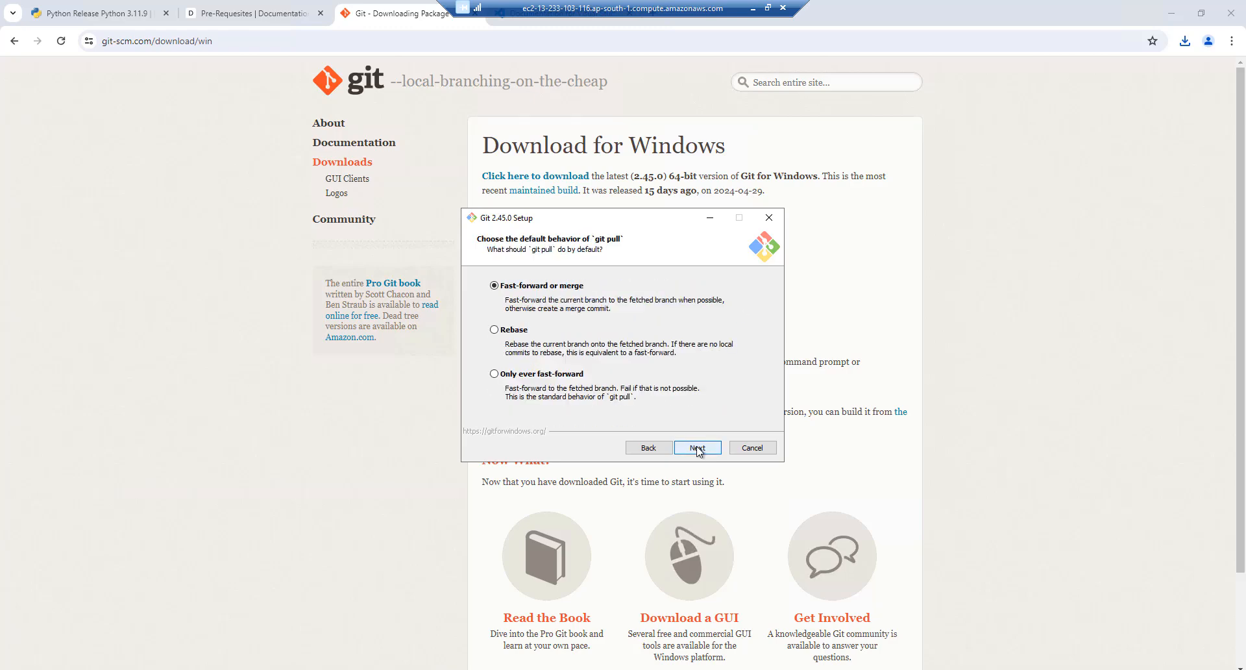
click(697, 449)
click(697, 448)
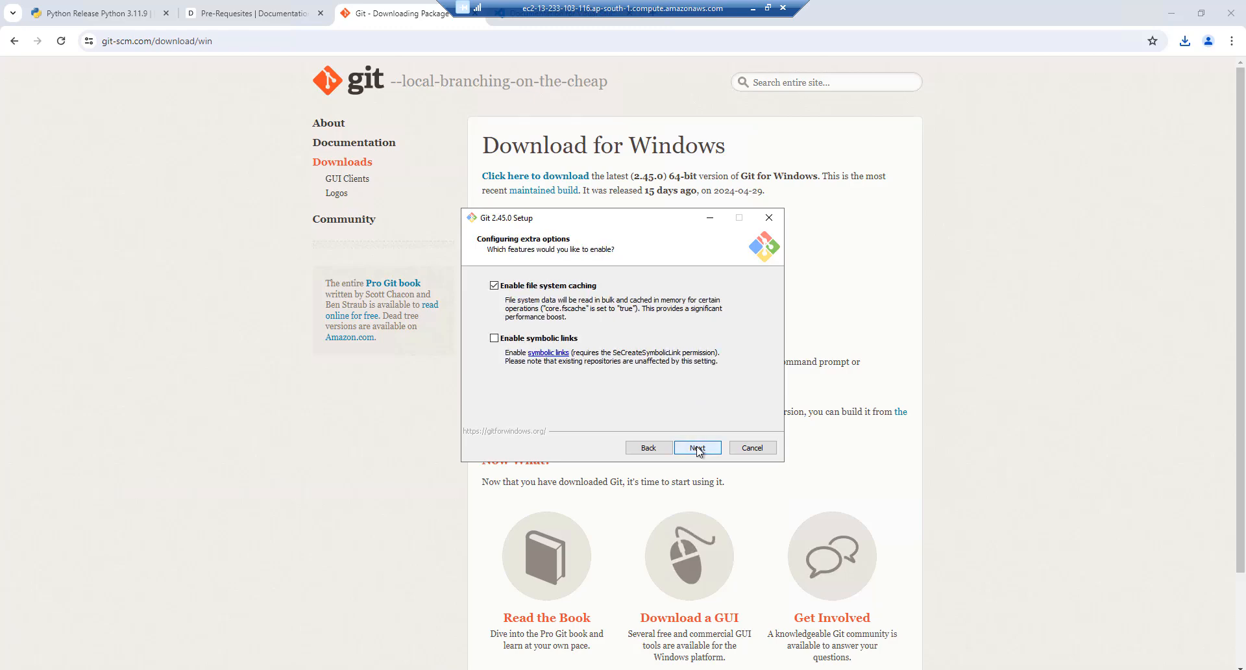
click(697, 448)
click(697, 448)
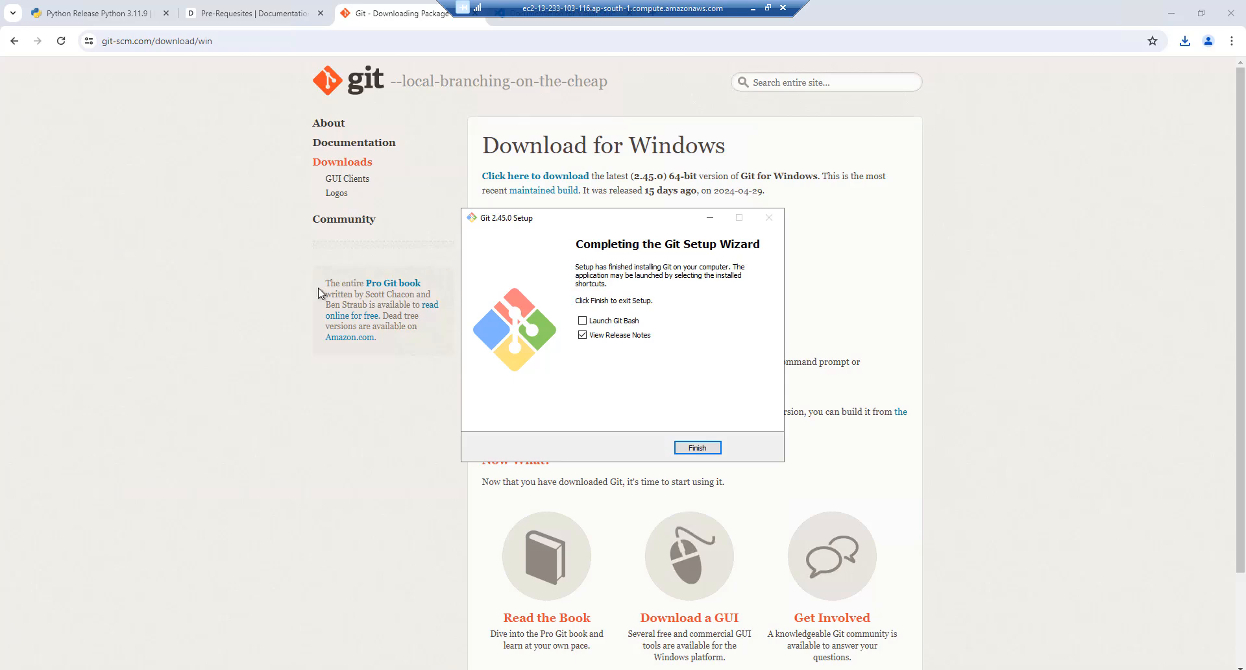
click(697, 447)
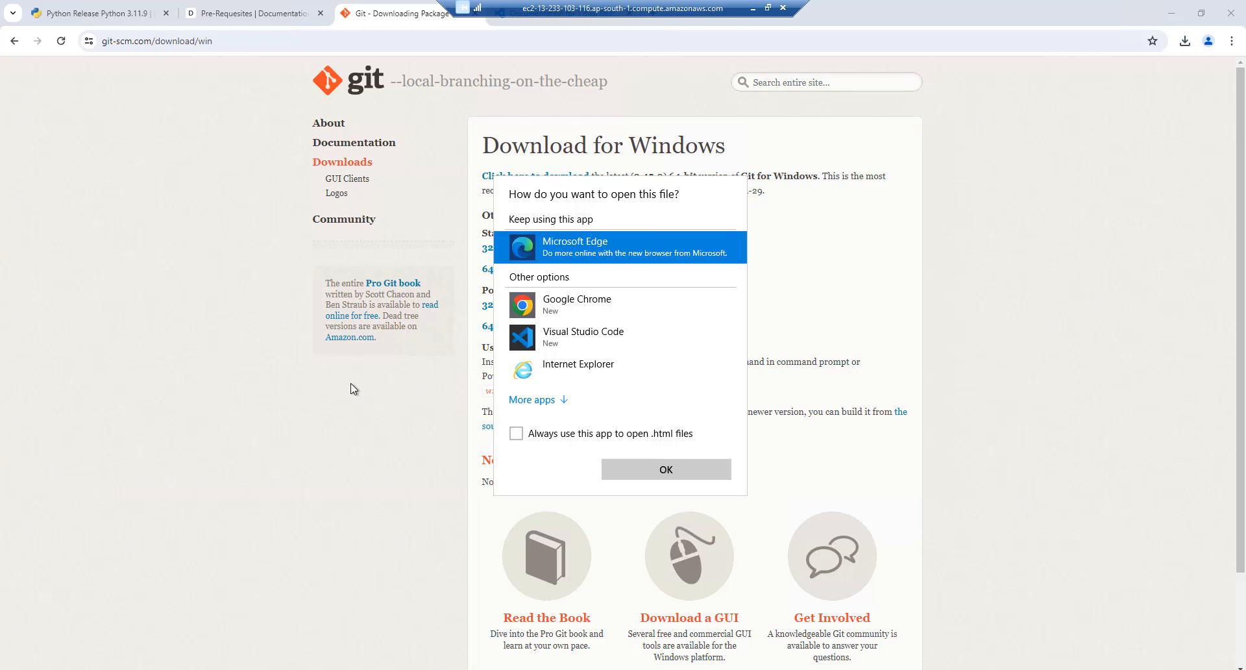
click(948, 289)
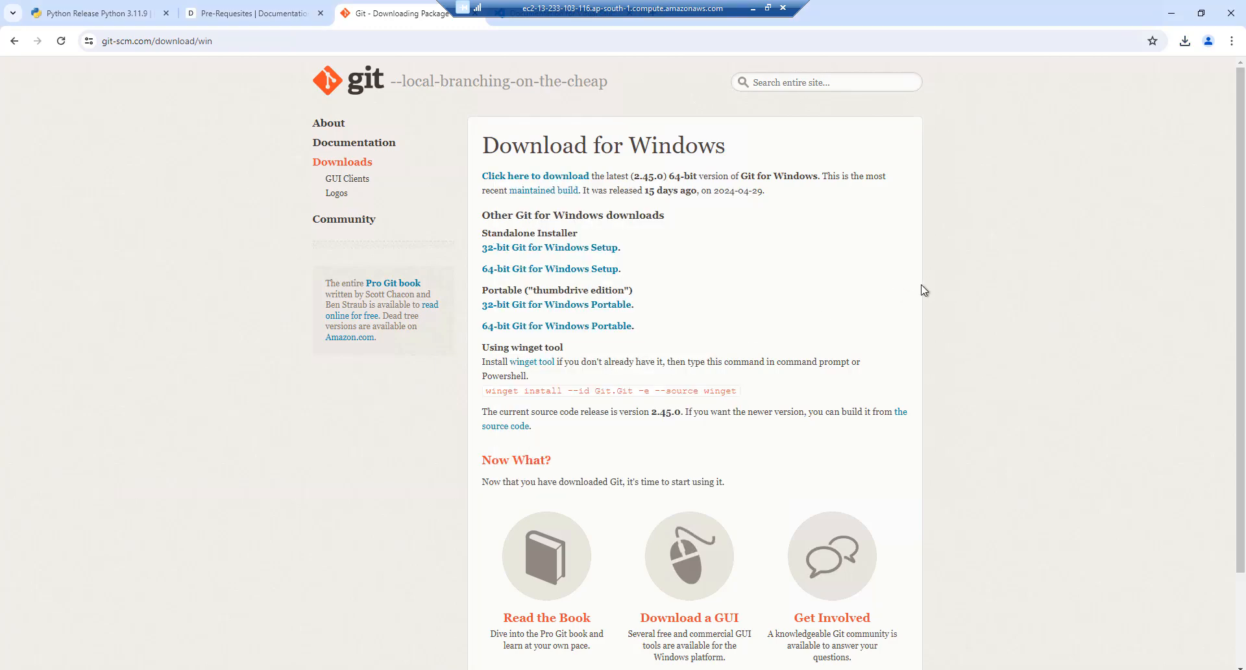
Open OpenAlgo's Windows Setup docs page, select the git clone command, and minimise Chrome
click(233, 15)
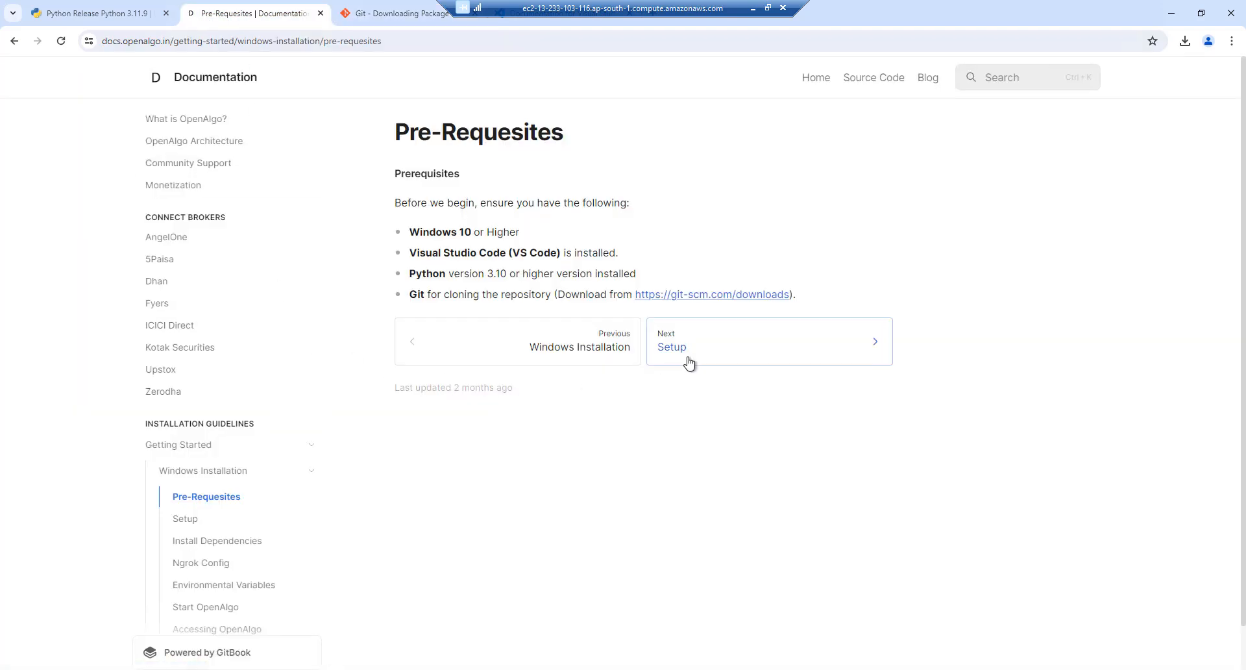
click(183, 521)
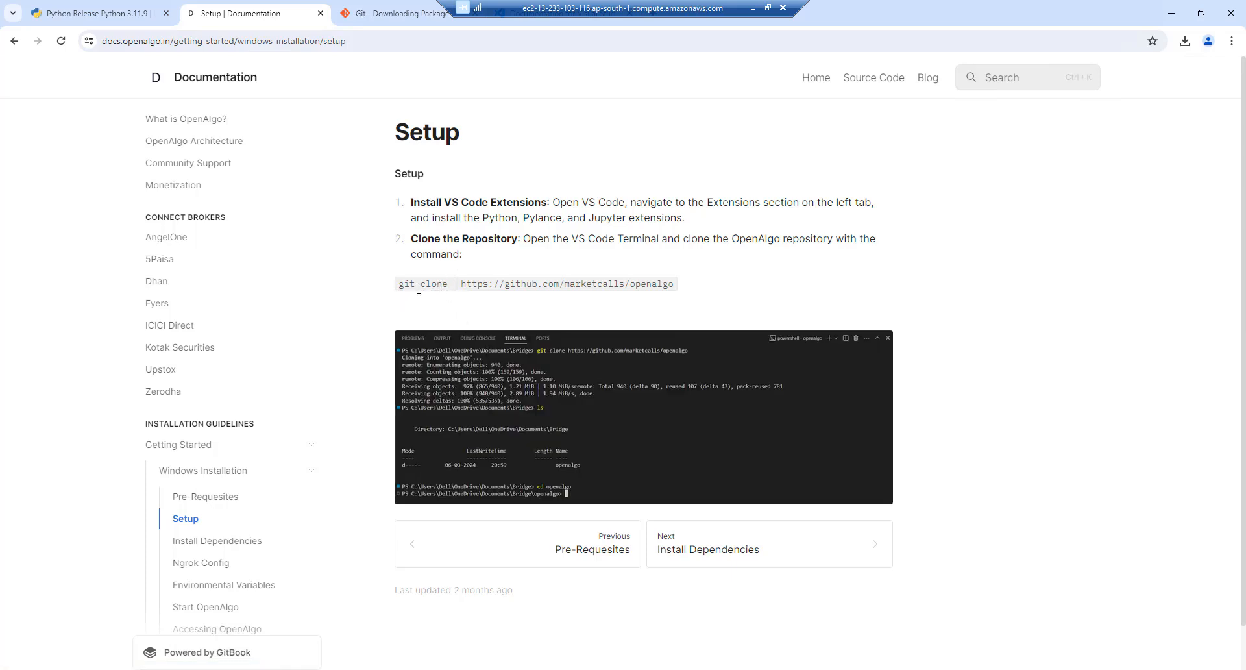
drag(418, 289, 686, 289)
key(ctrl+c)
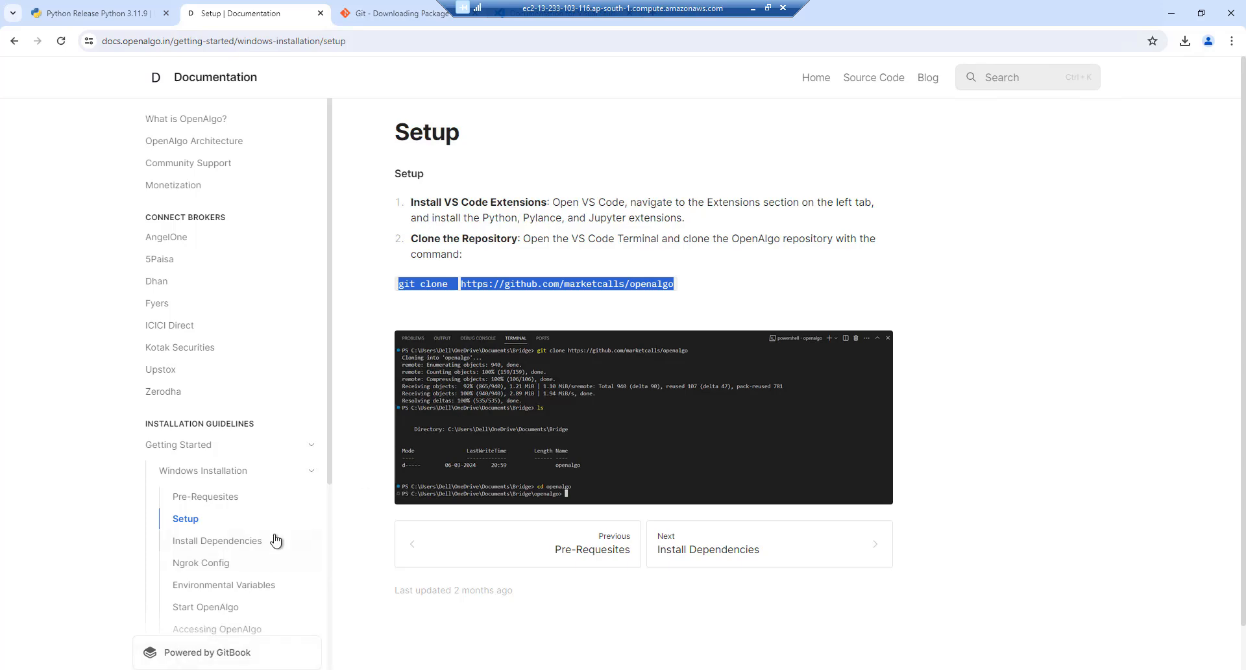
click(1172, 13)
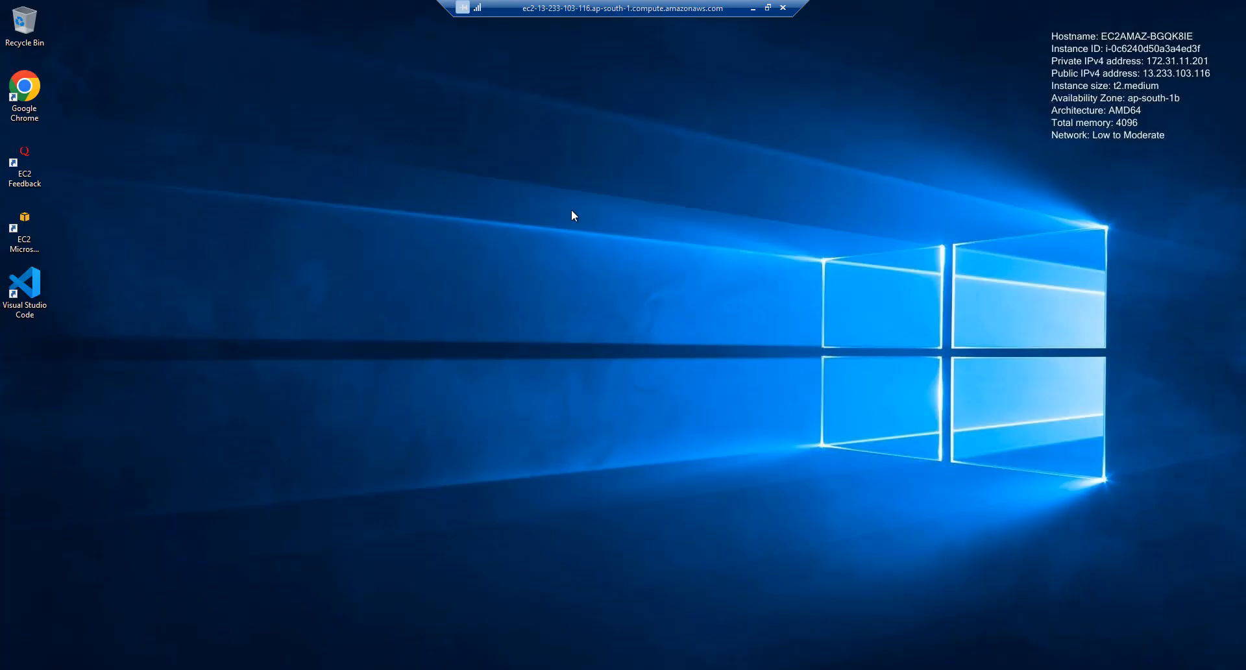
Launch VS Code and browse to Documents in the Open Folder dialog
double_click(26, 291)
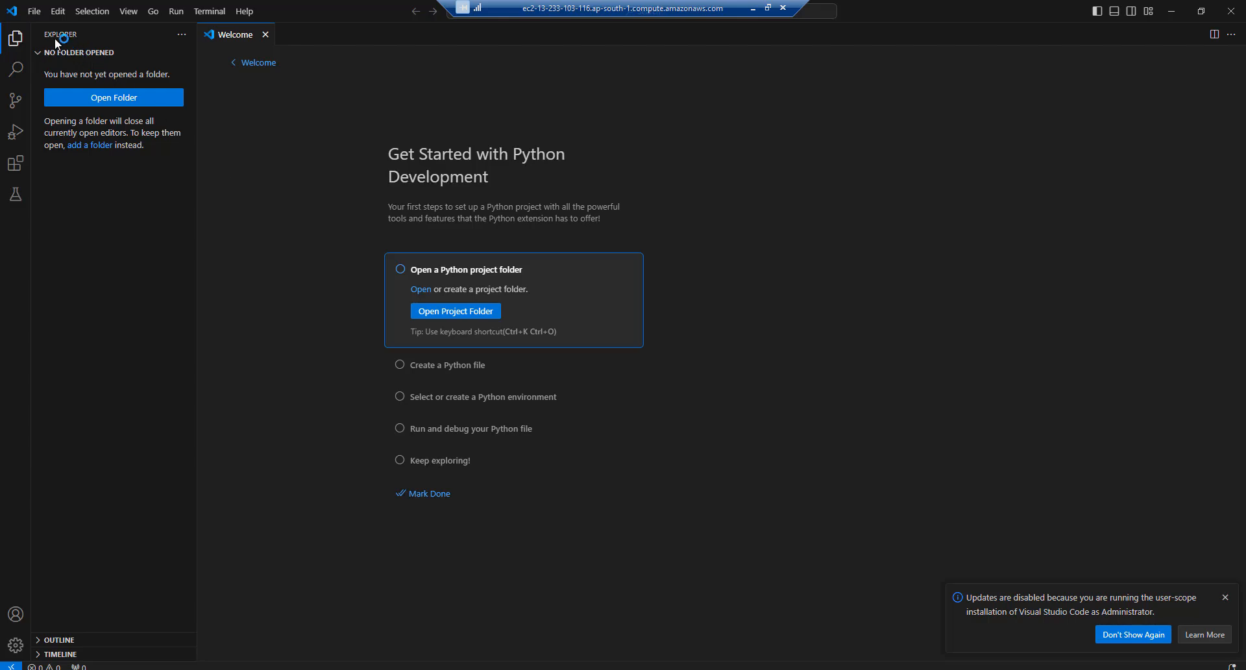
click(41, 18)
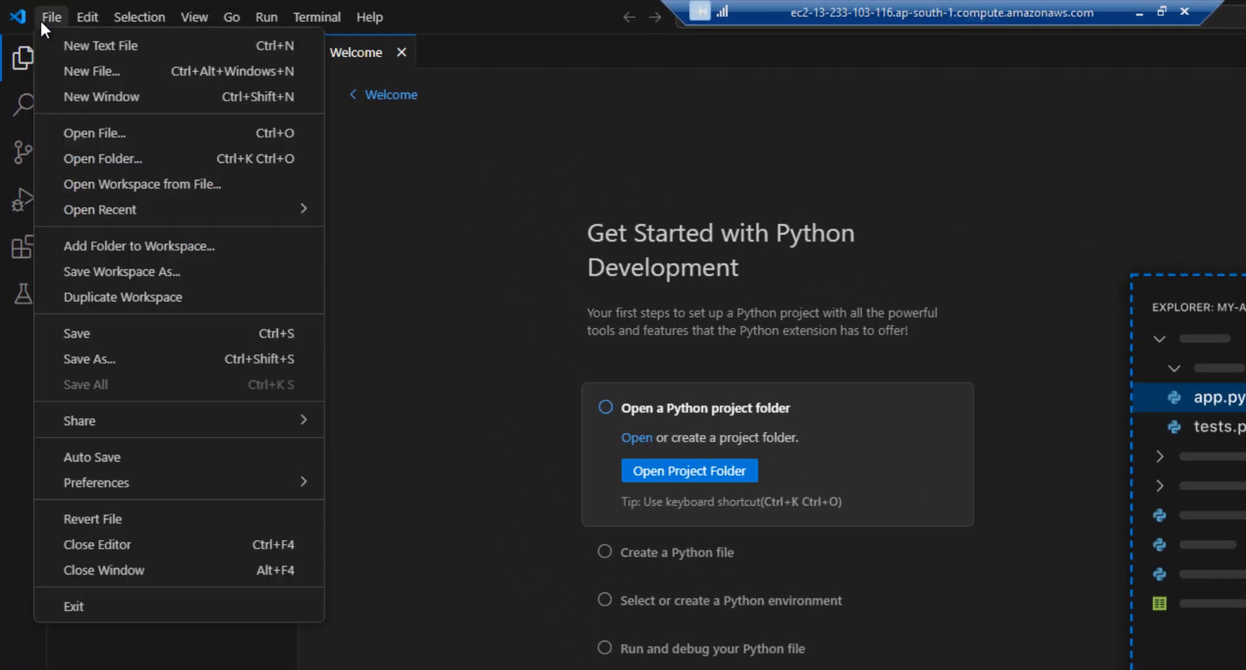
click(116, 168)
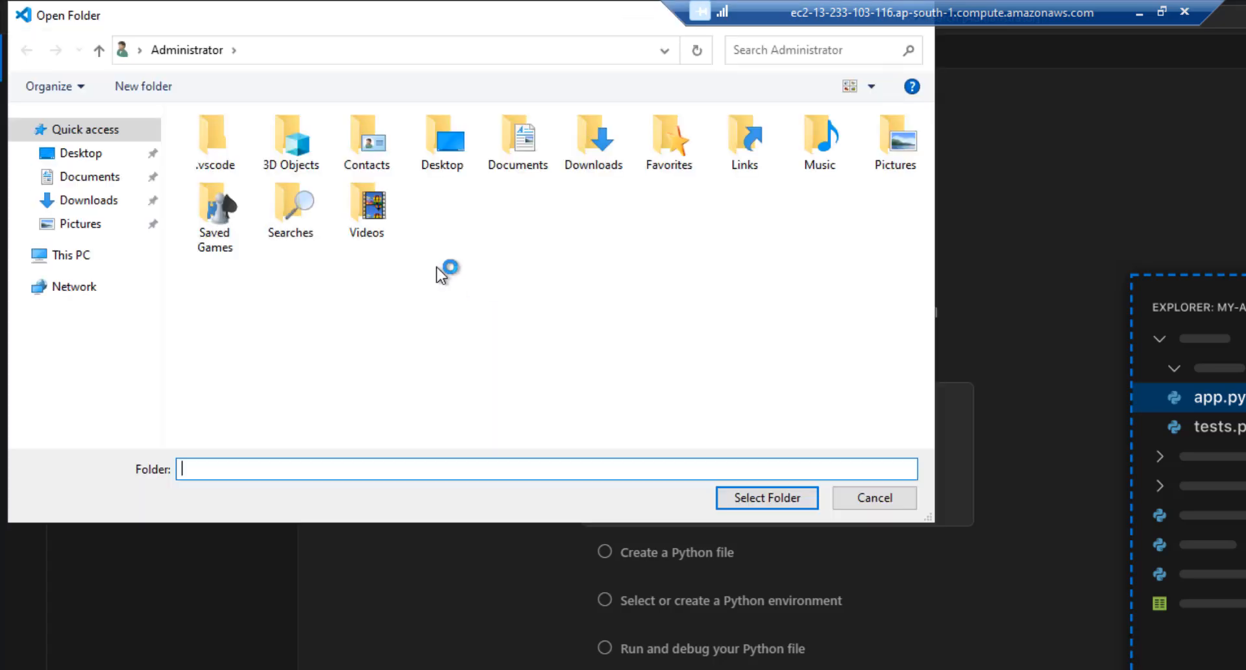
click(88, 185)
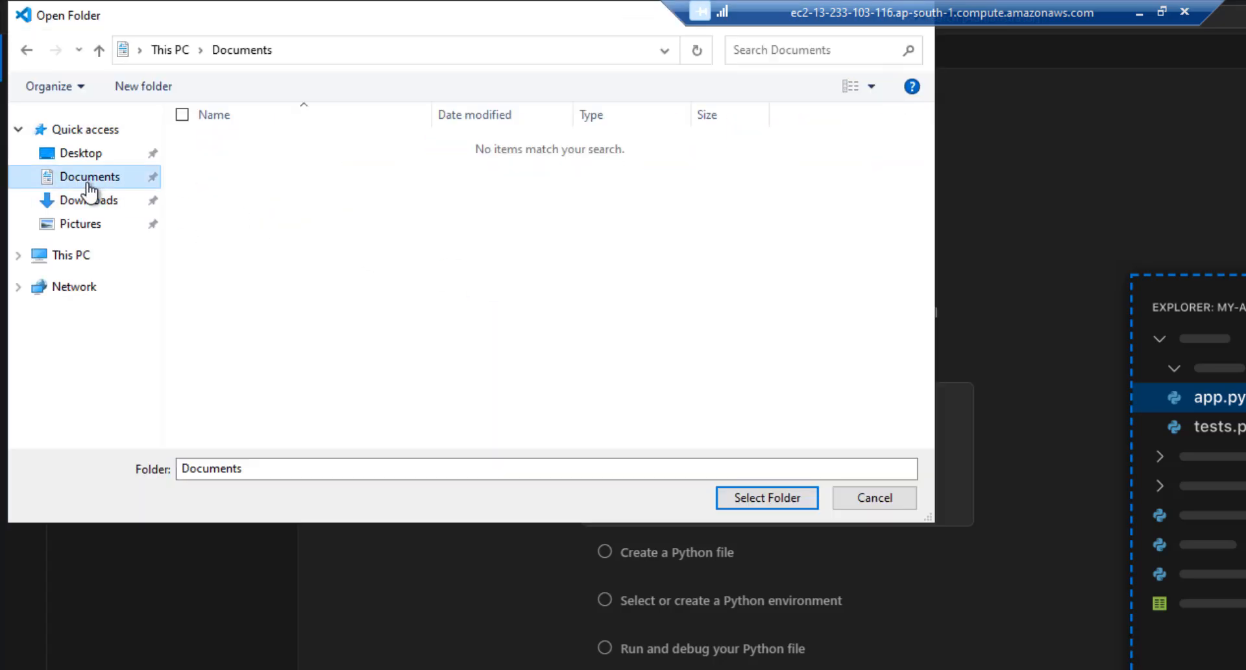
Create a MyBridge folder in Documents, open it, and trust its authors
right_click(318, 237)
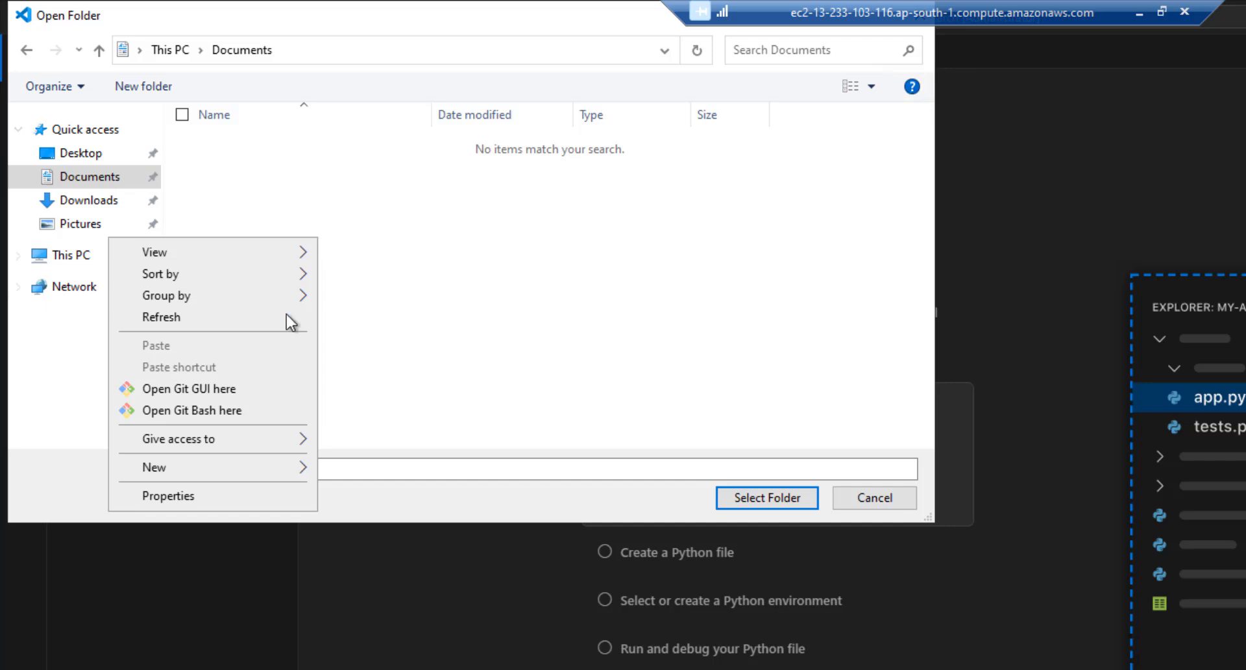
mouse_move(256, 467)
click(360, 469)
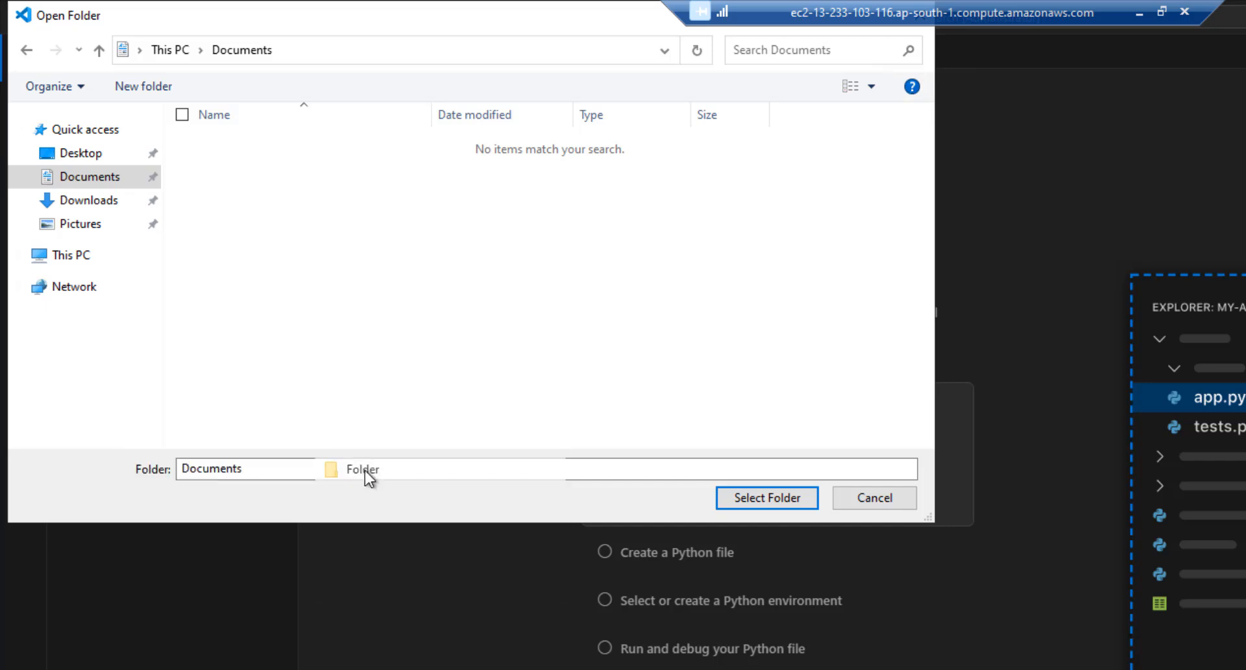
text(MyB)
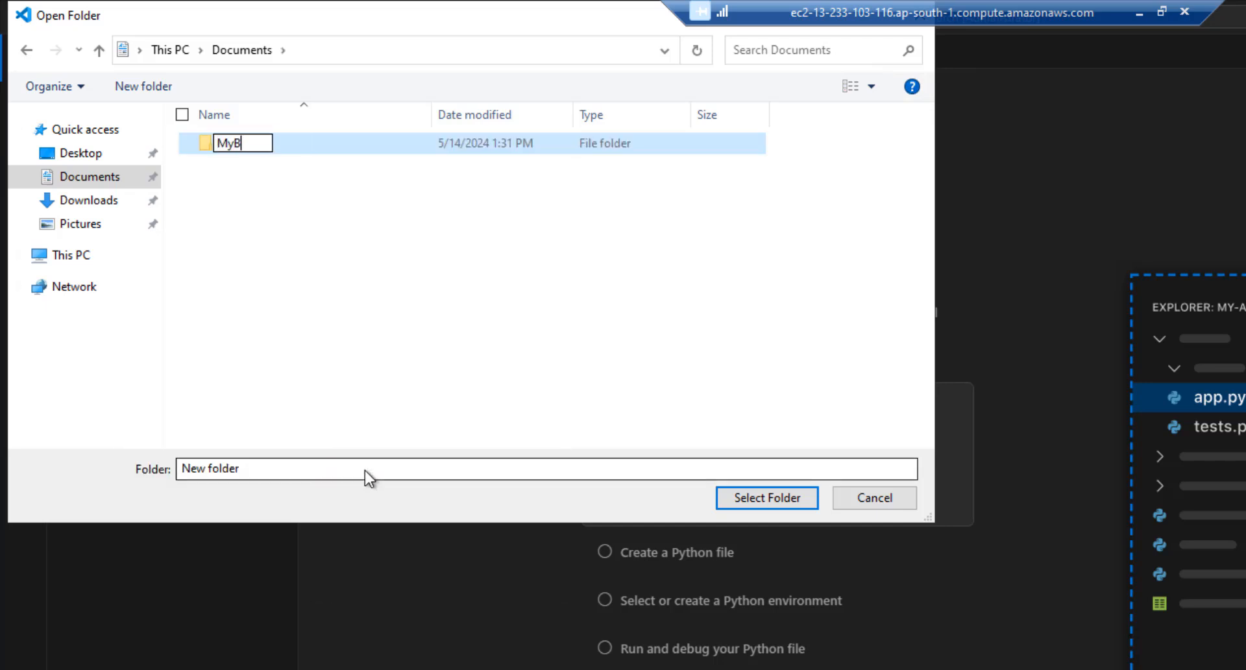
text(ridge)
key(Return)
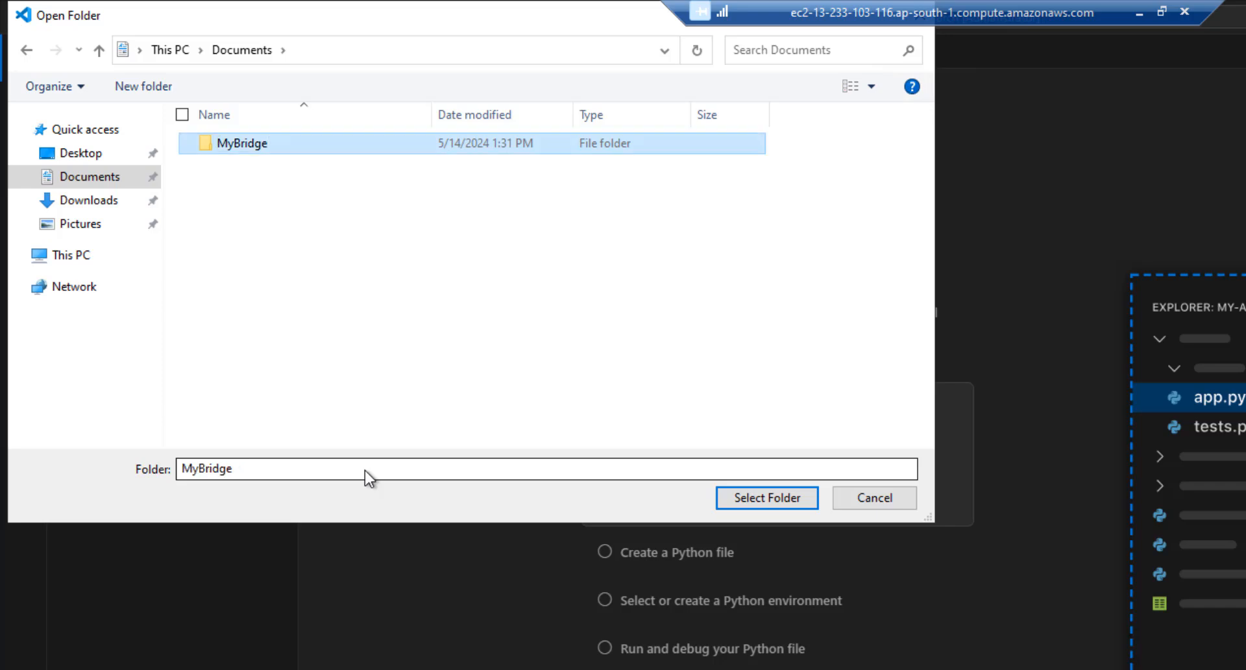
click(767, 497)
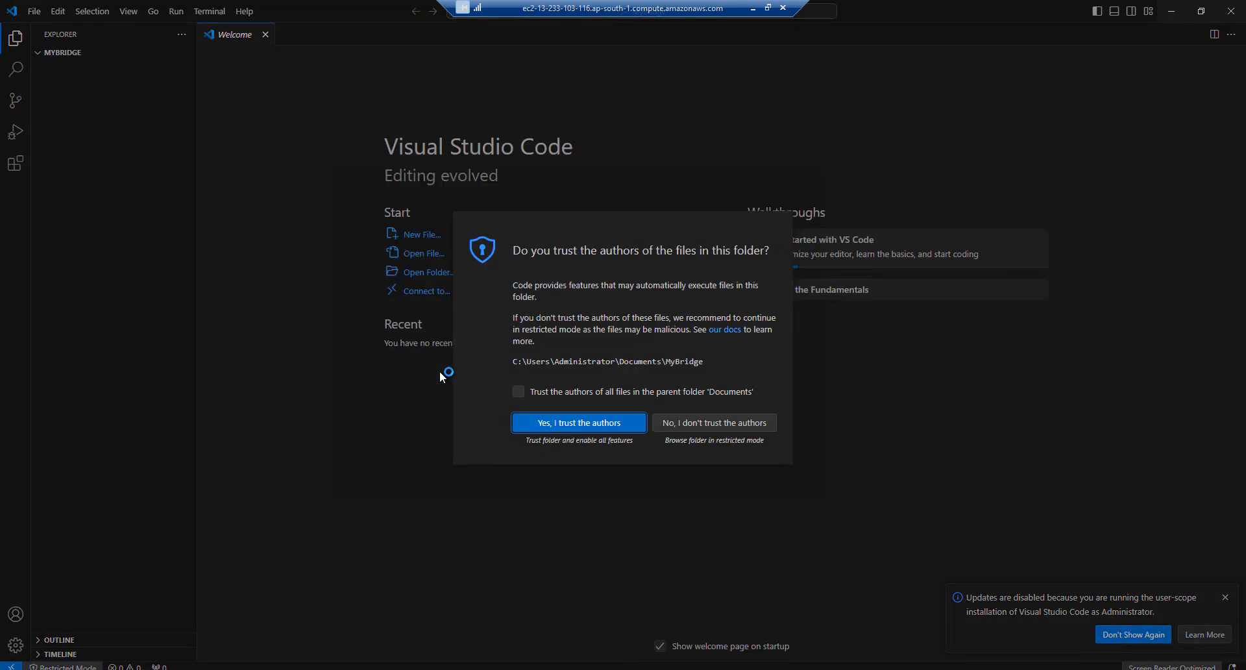
click(549, 427)
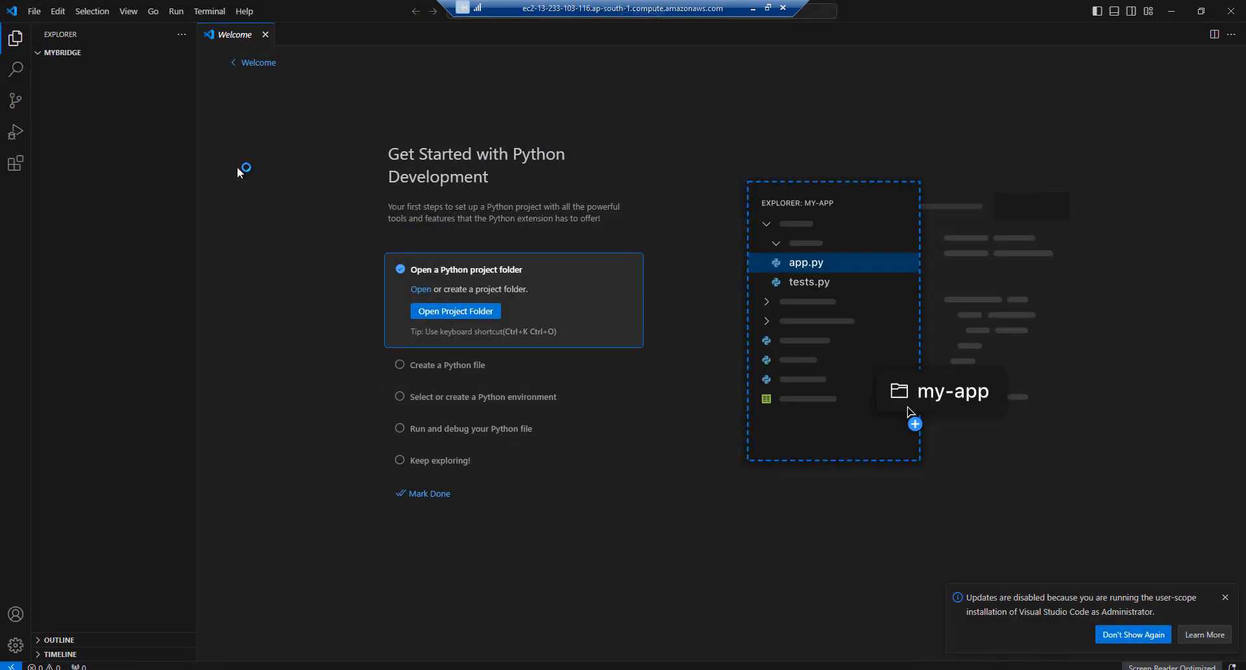
click(209, 12)
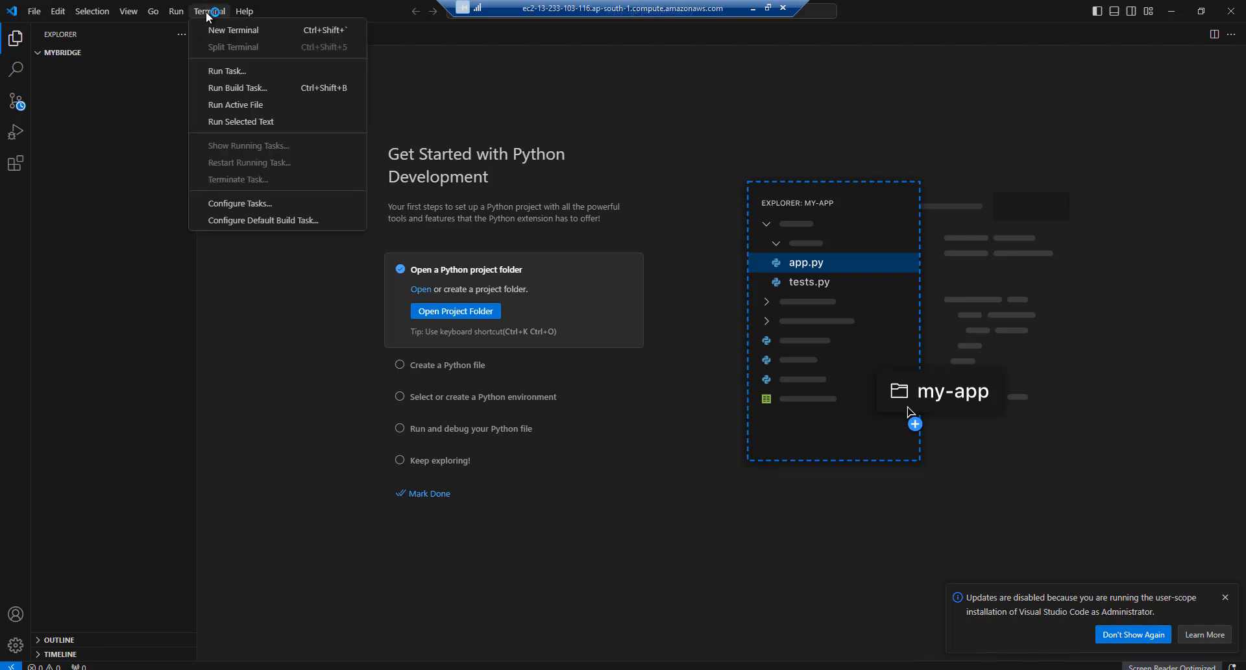
click(213, 30)
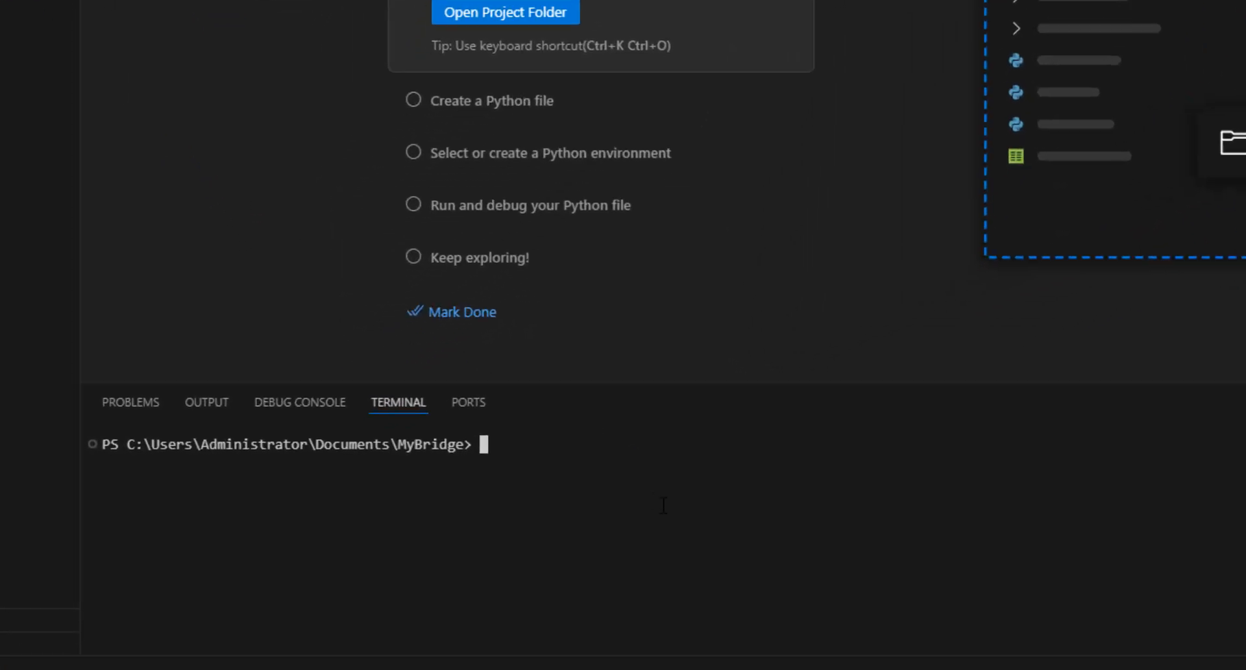
key(ctrl+v)
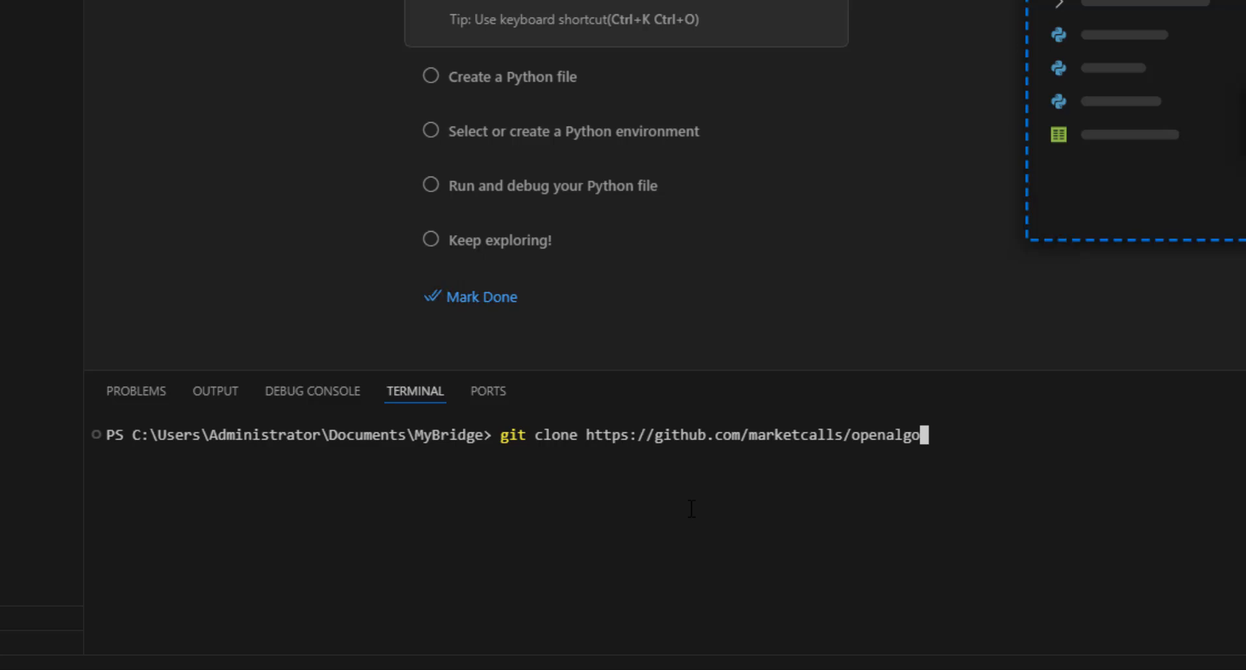
key(Return)
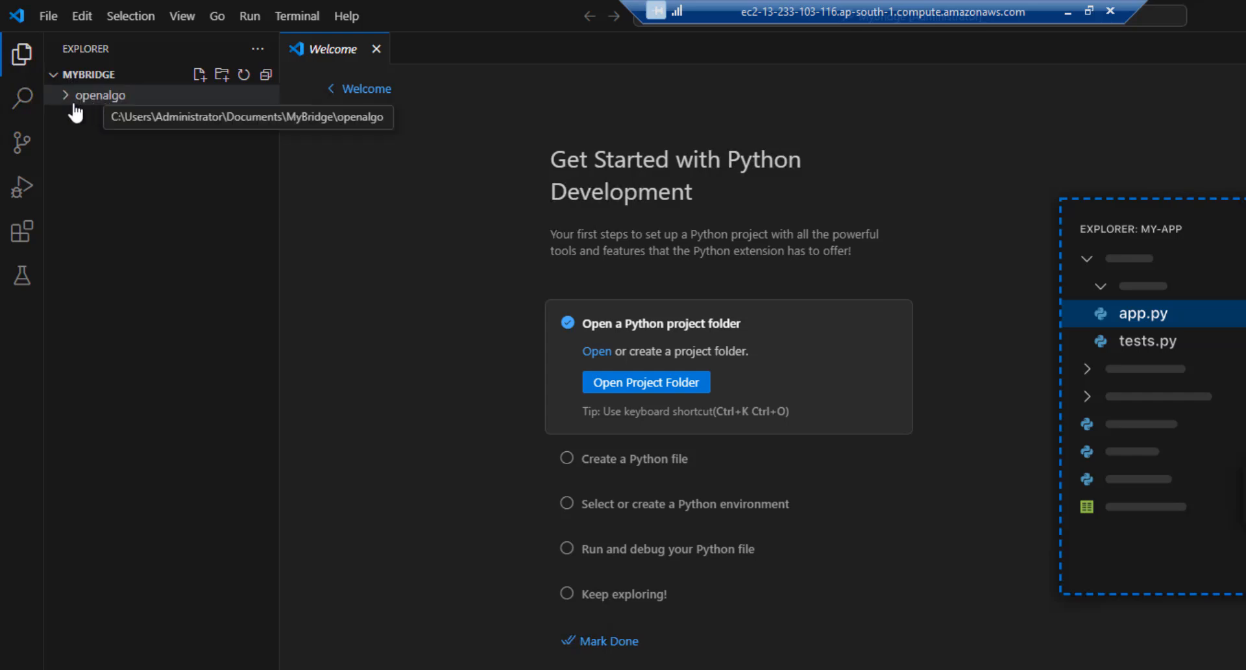
Rename the openalgo project's .sample.env file to .env
click(65, 99)
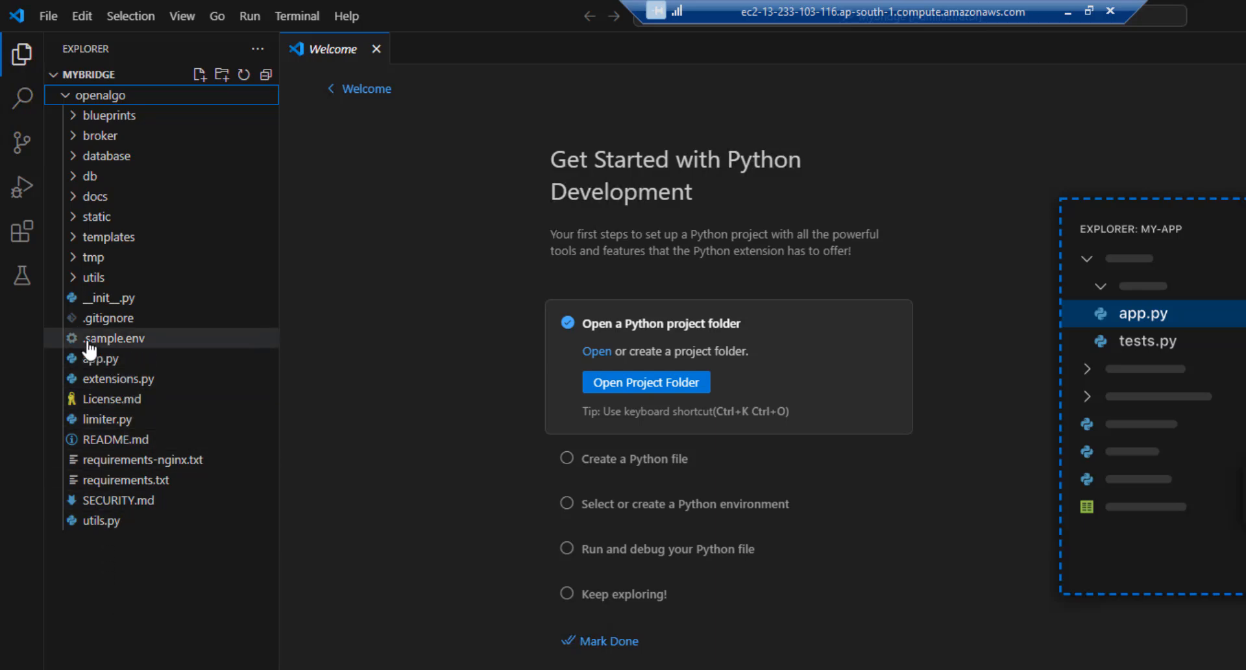
right_click(250, 257)
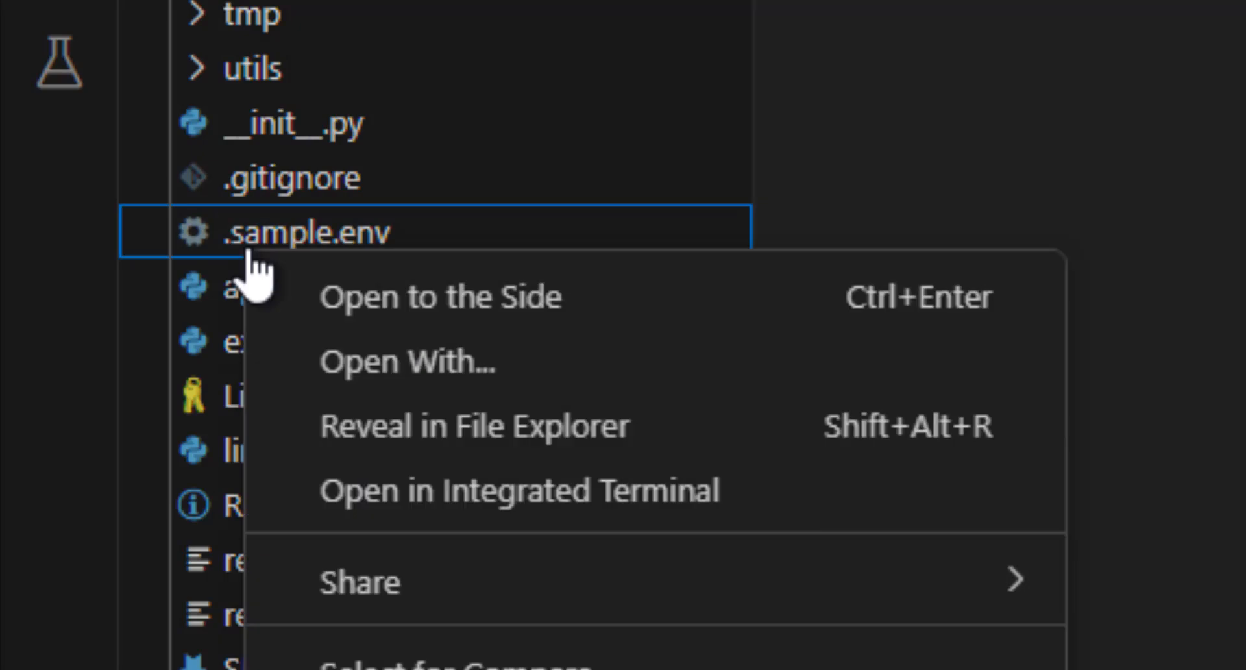
click(180, 596)
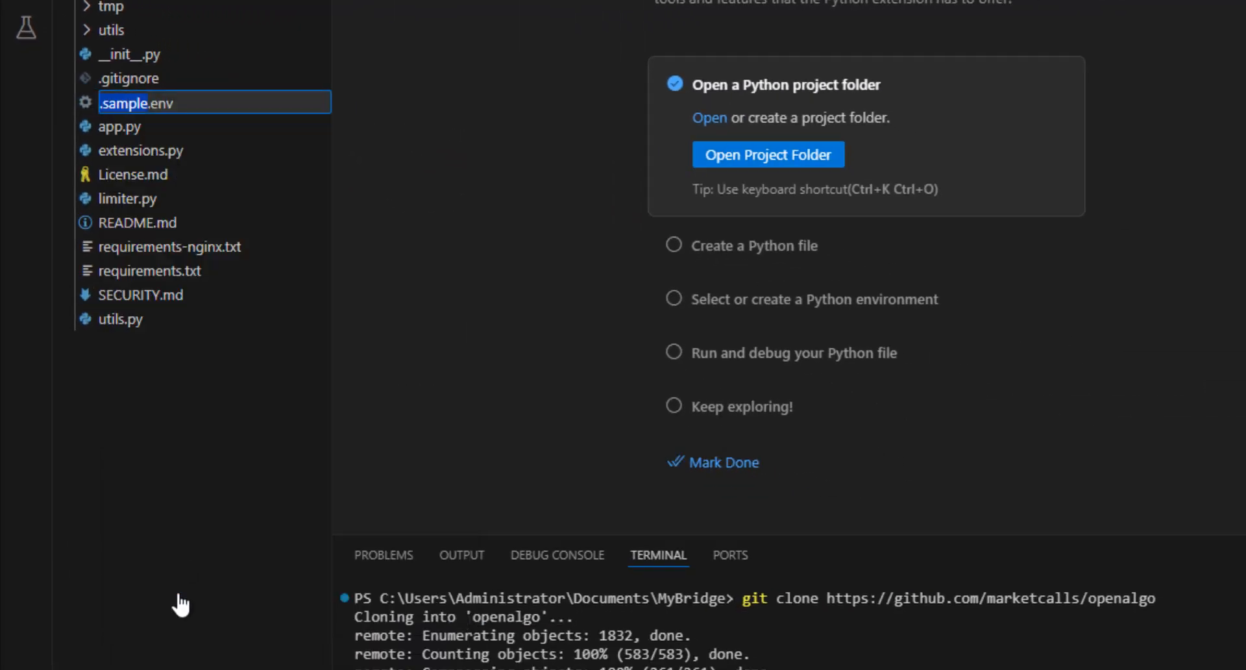
key(BackSpace)
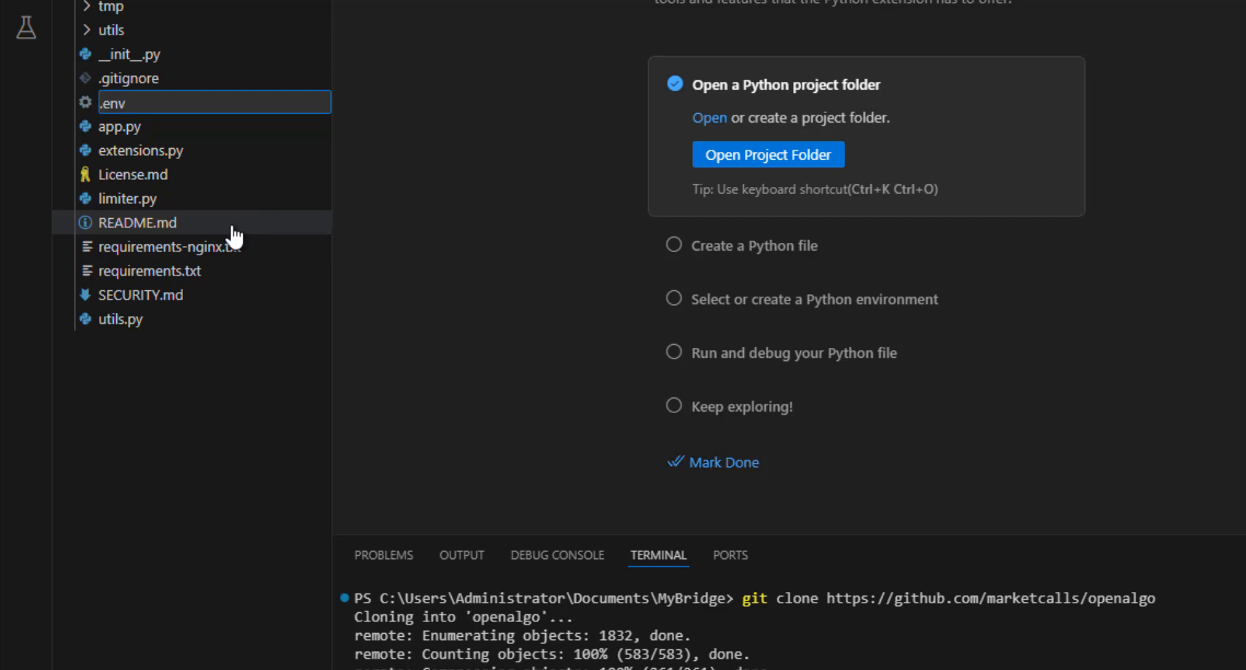
key(Return)
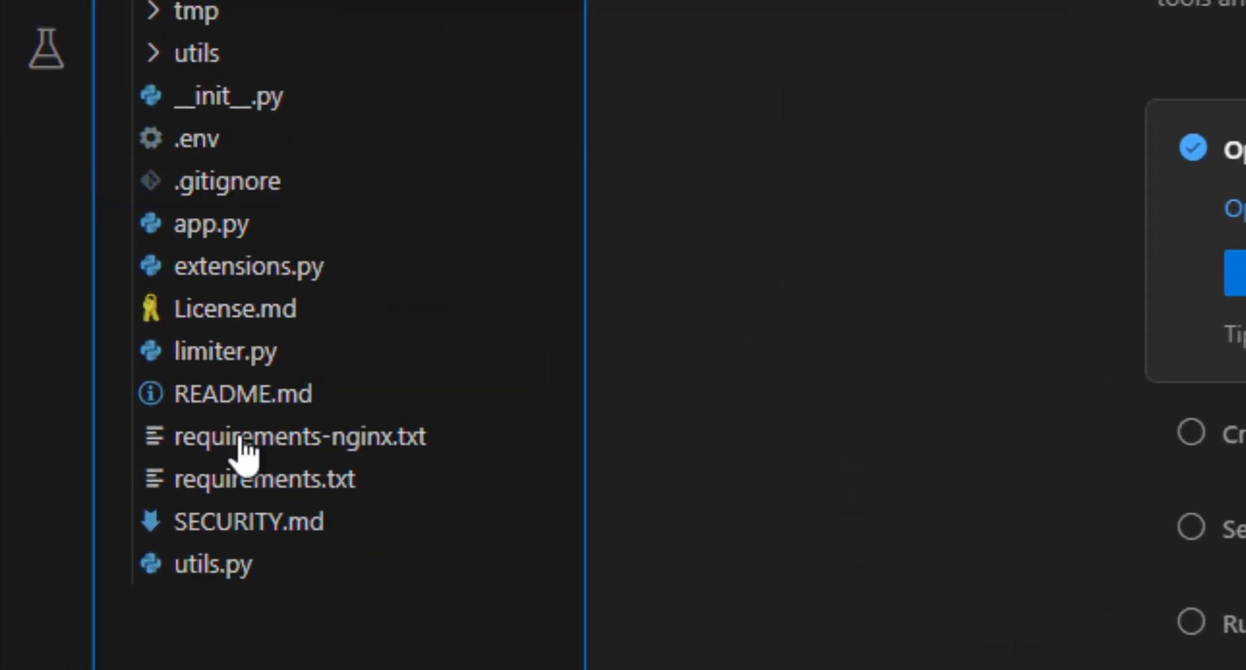
Open .env in the editor and look over its configuration lines
click(198, 139)
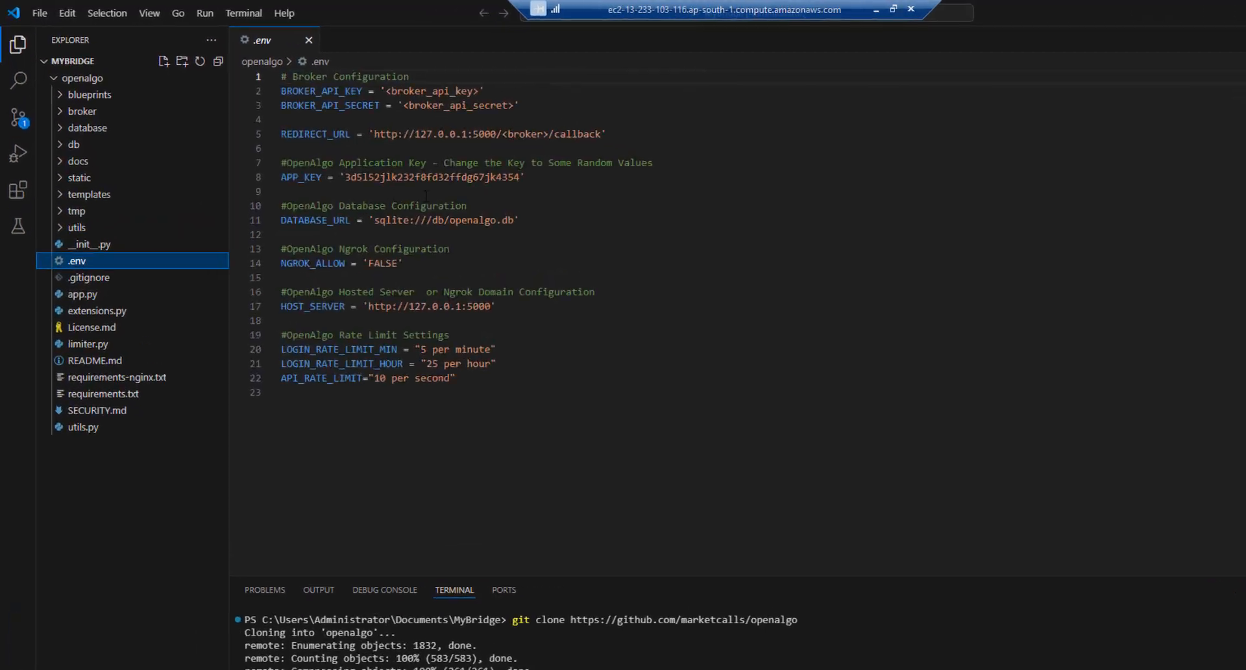
drag(549, 220, 270, 90)
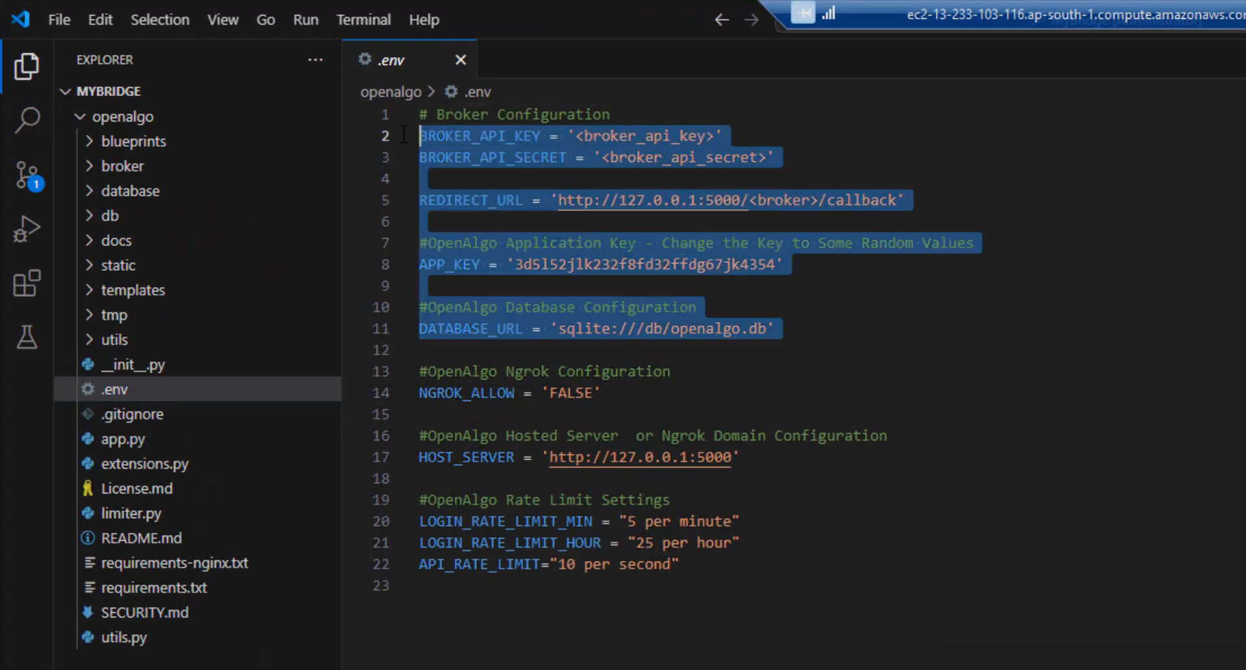
drag(404, 135, 399, 115)
click(875, 277)
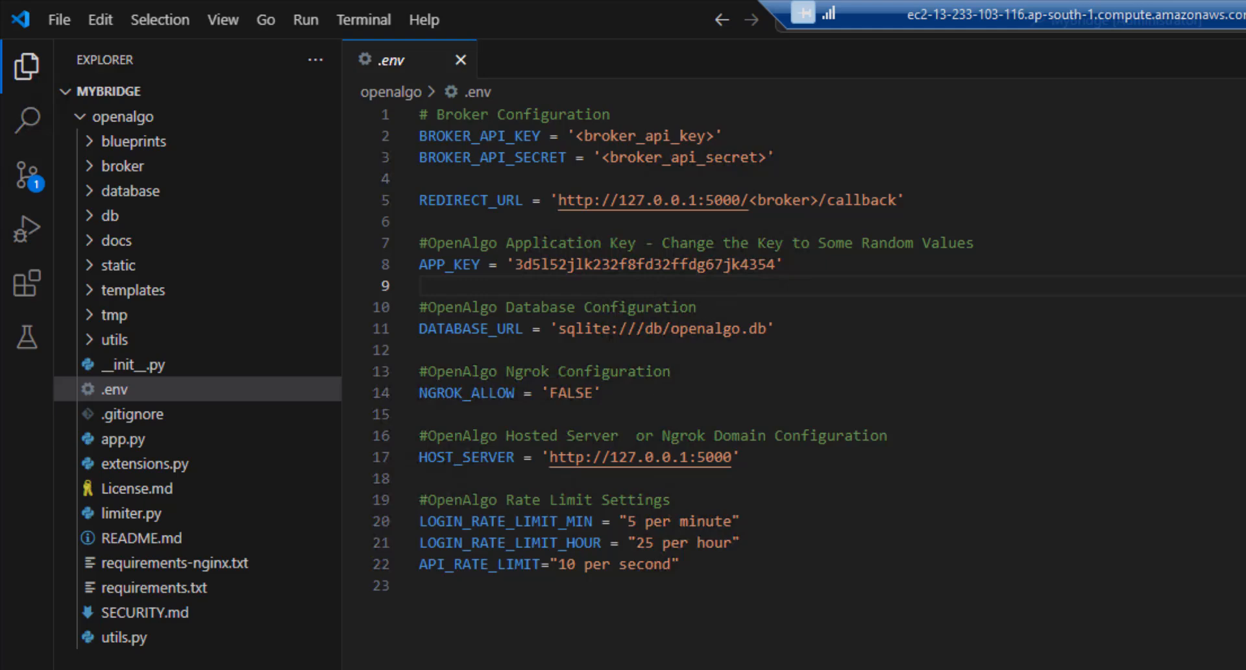
Change the terminal's directory into the openalgo folder with cd openalgo
text(cd)
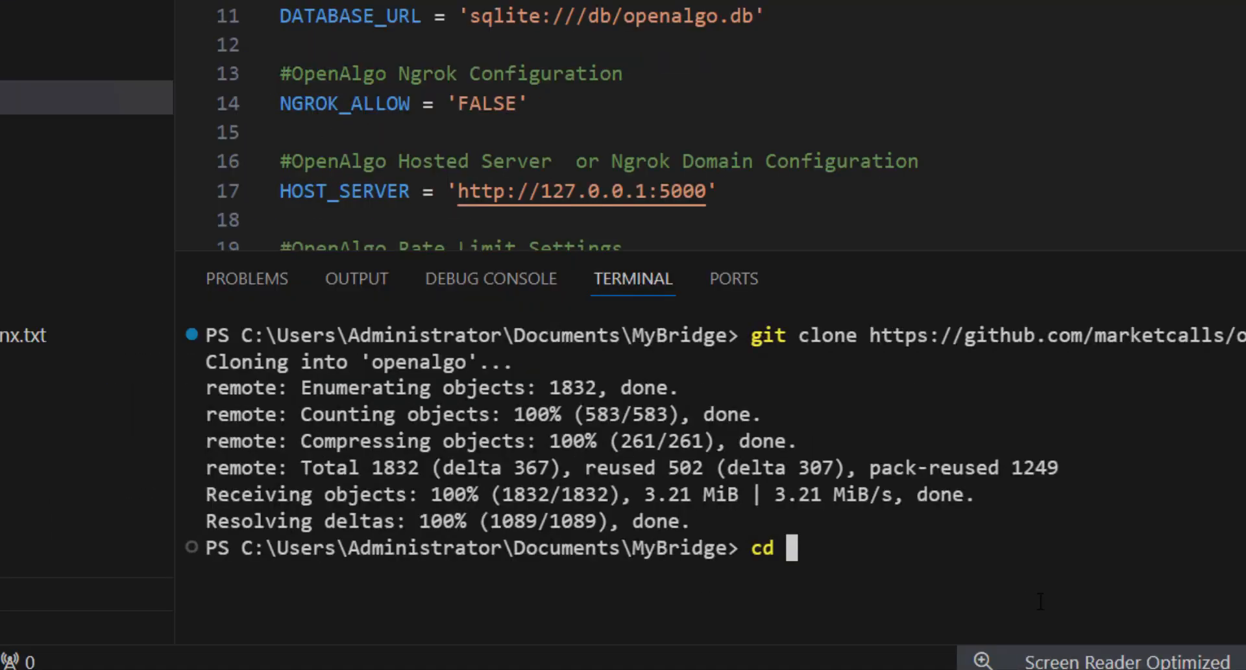
text(open)
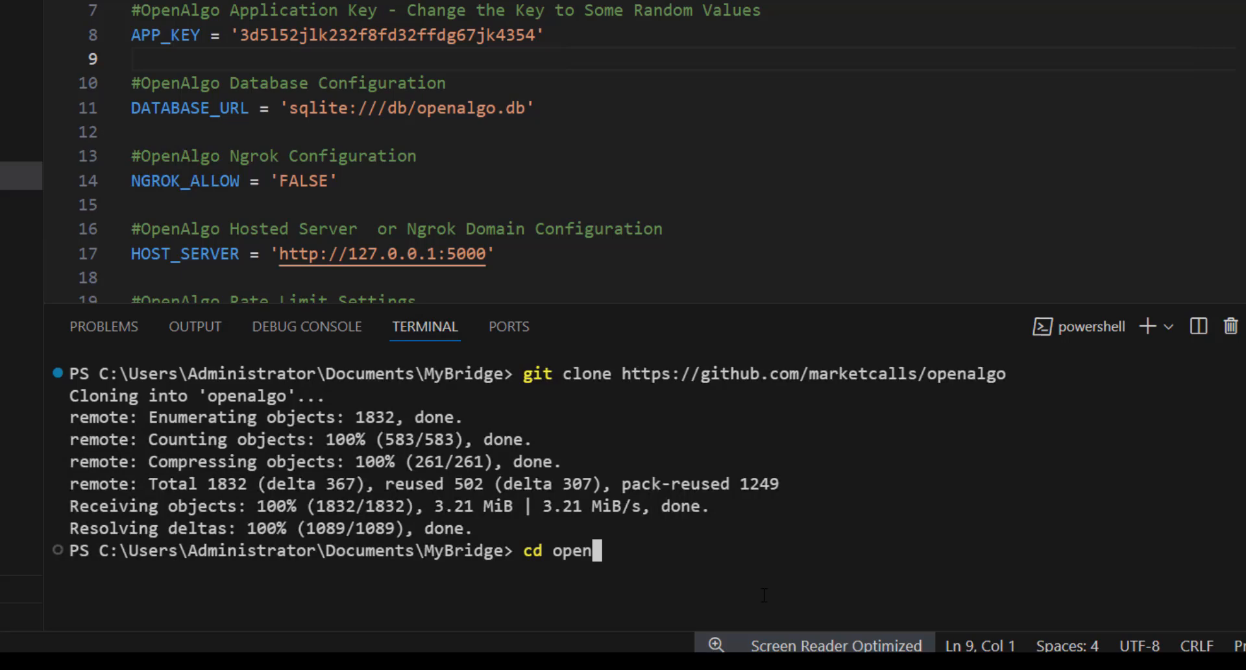
text(algo)
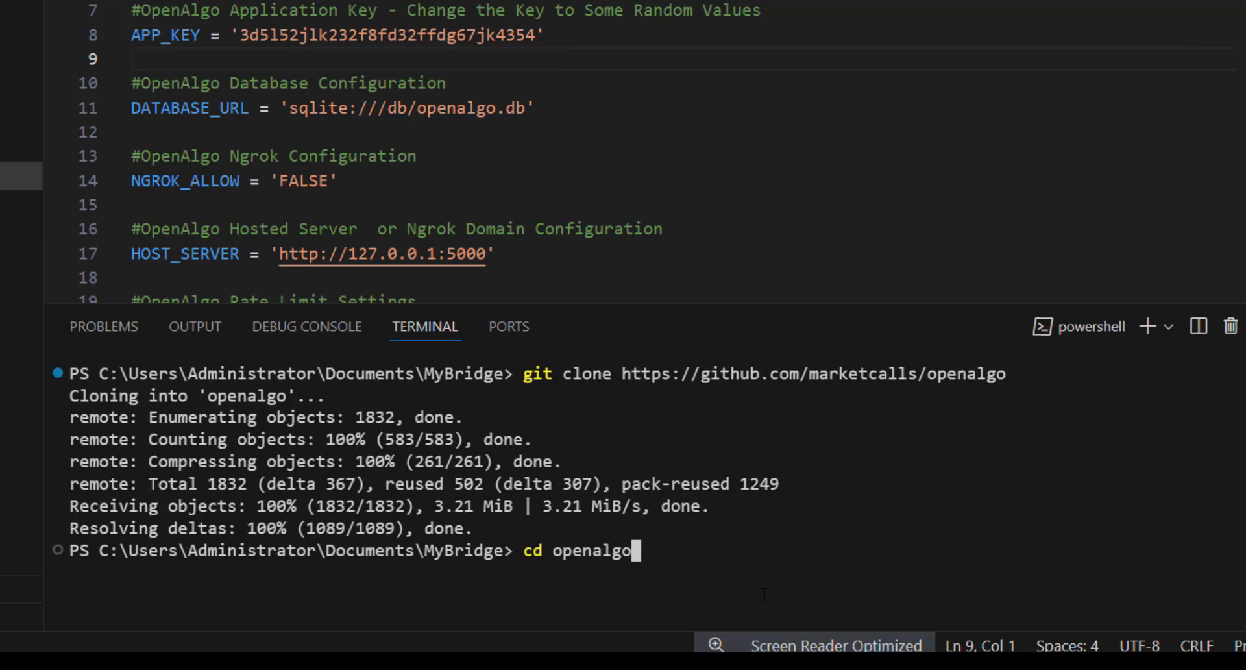
key(Return)
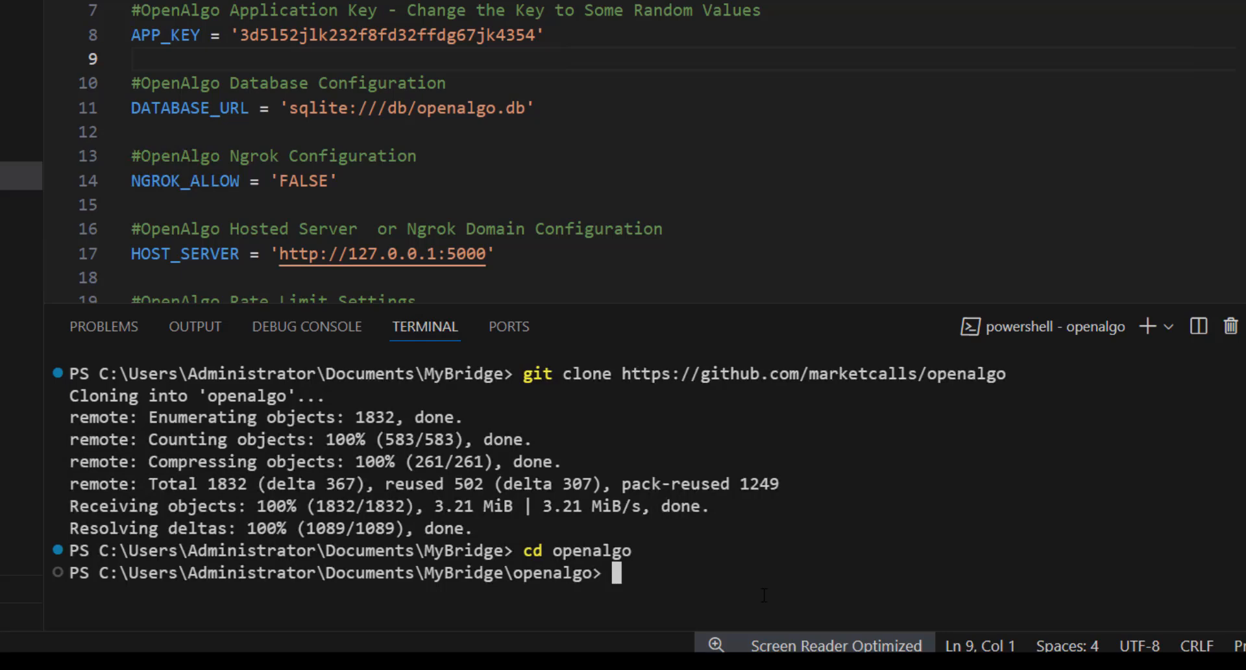
Run pip install -r requirements.txt, checking requirements.txt's contents midway
text(pip insta)
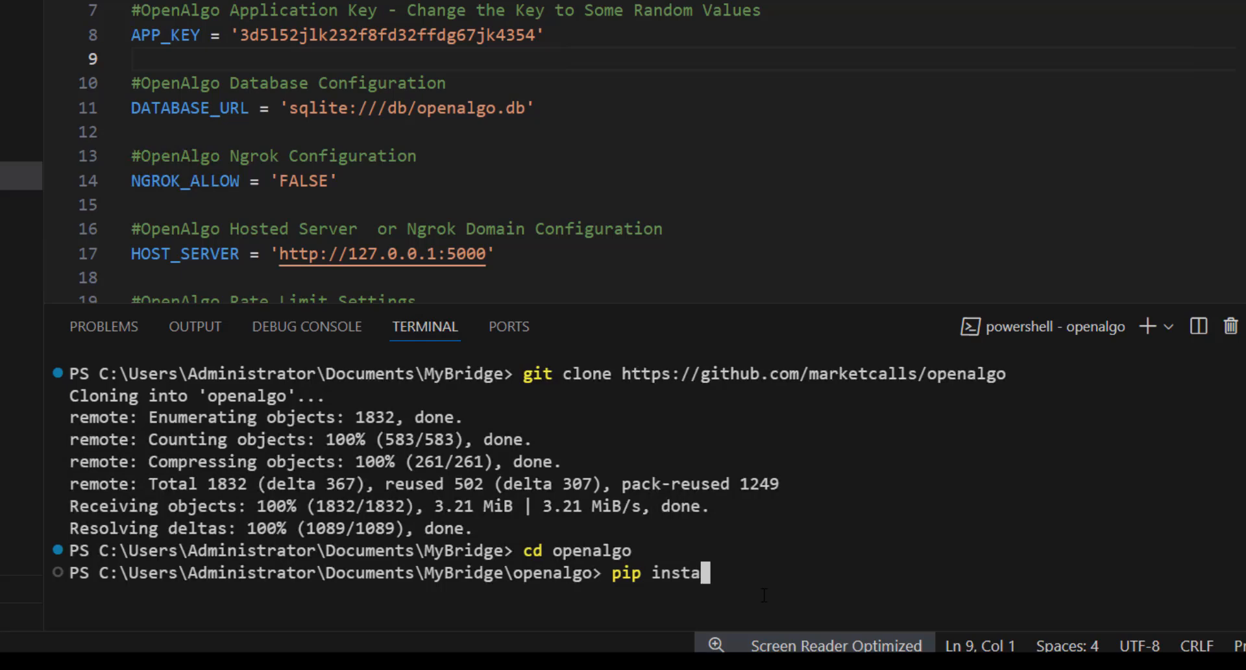
text(ll -r req)
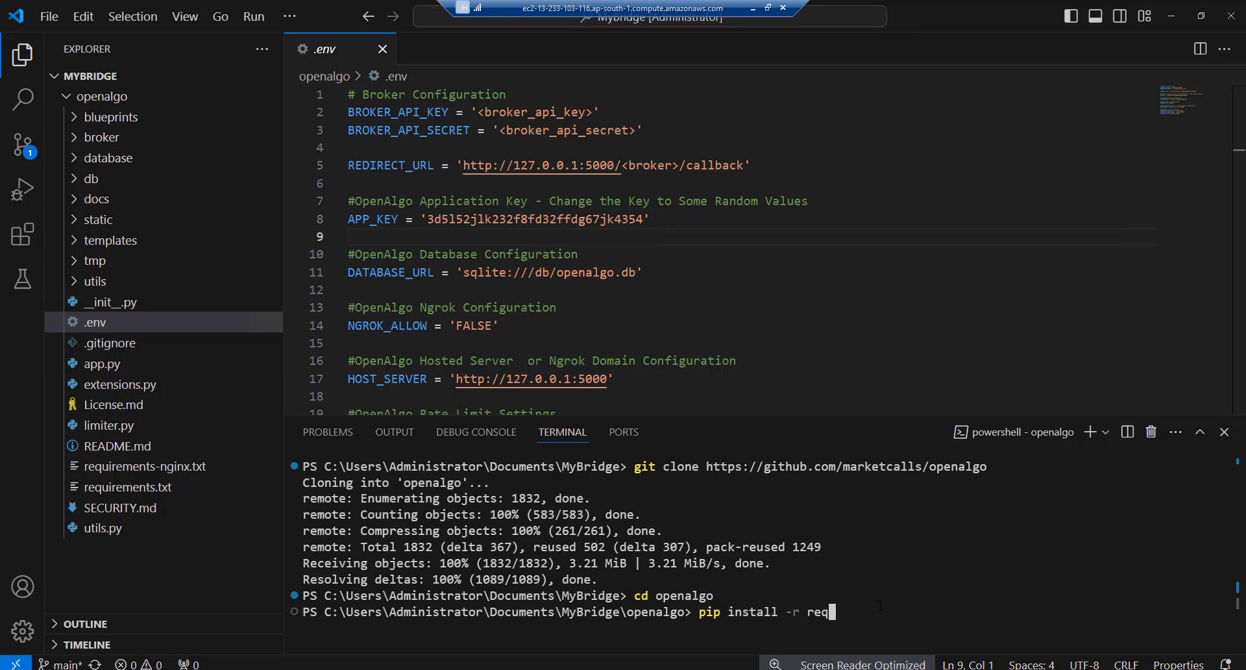
click(119, 488)
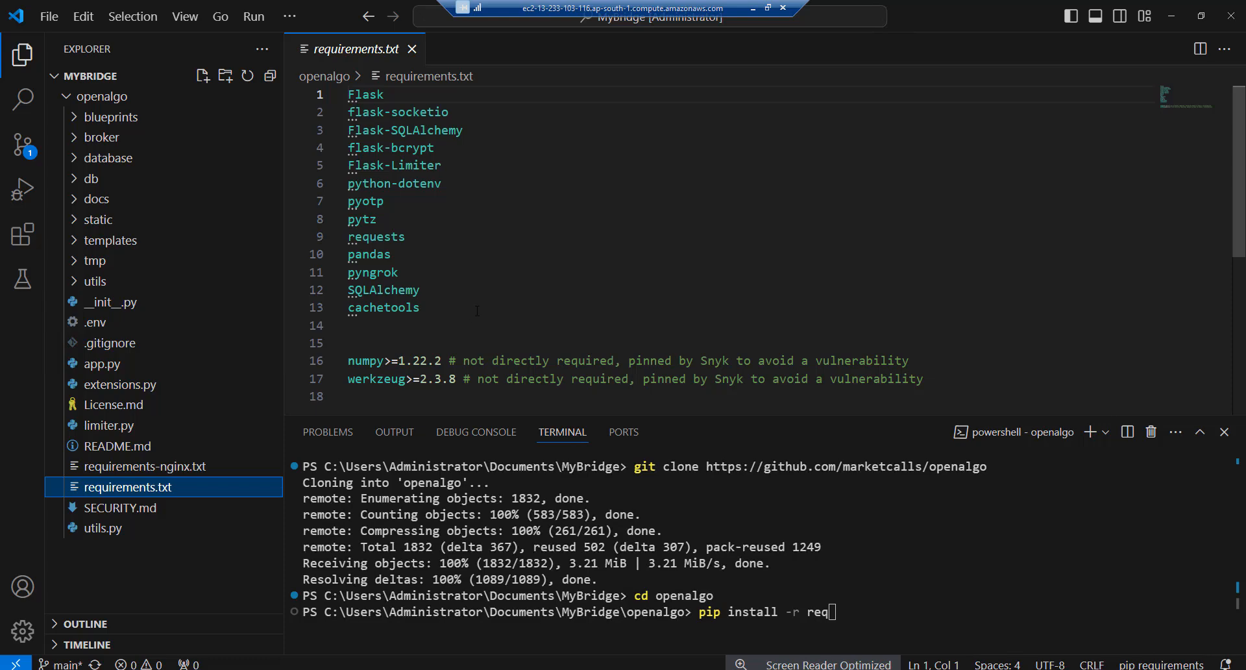
click(872, 591)
text(ui)
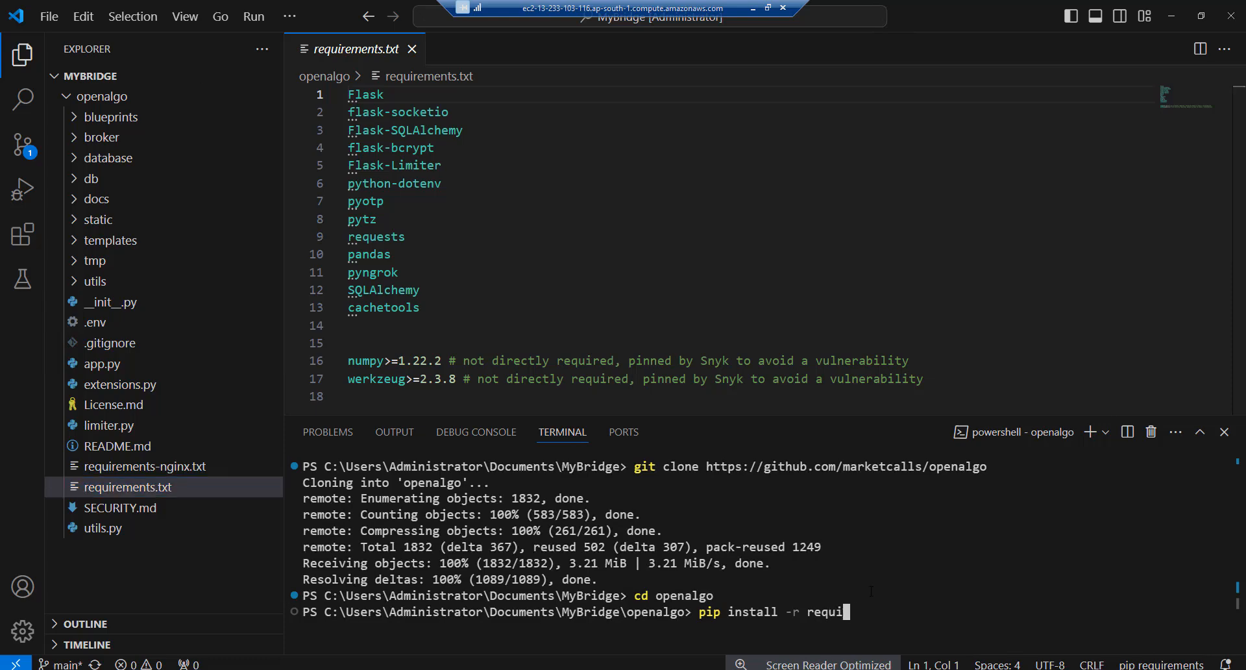
text(rements.txt)
key(Return)
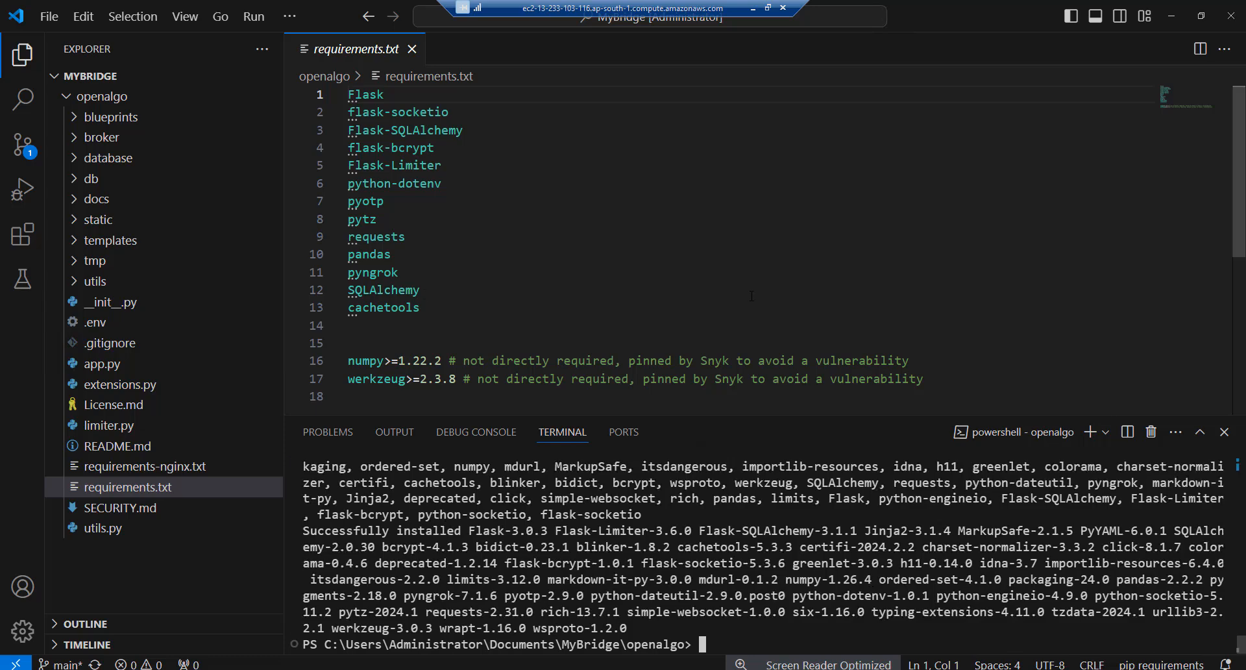
Replace the <broker> placeholder in .env's REDIRECT_URL with angel
click(96, 329)
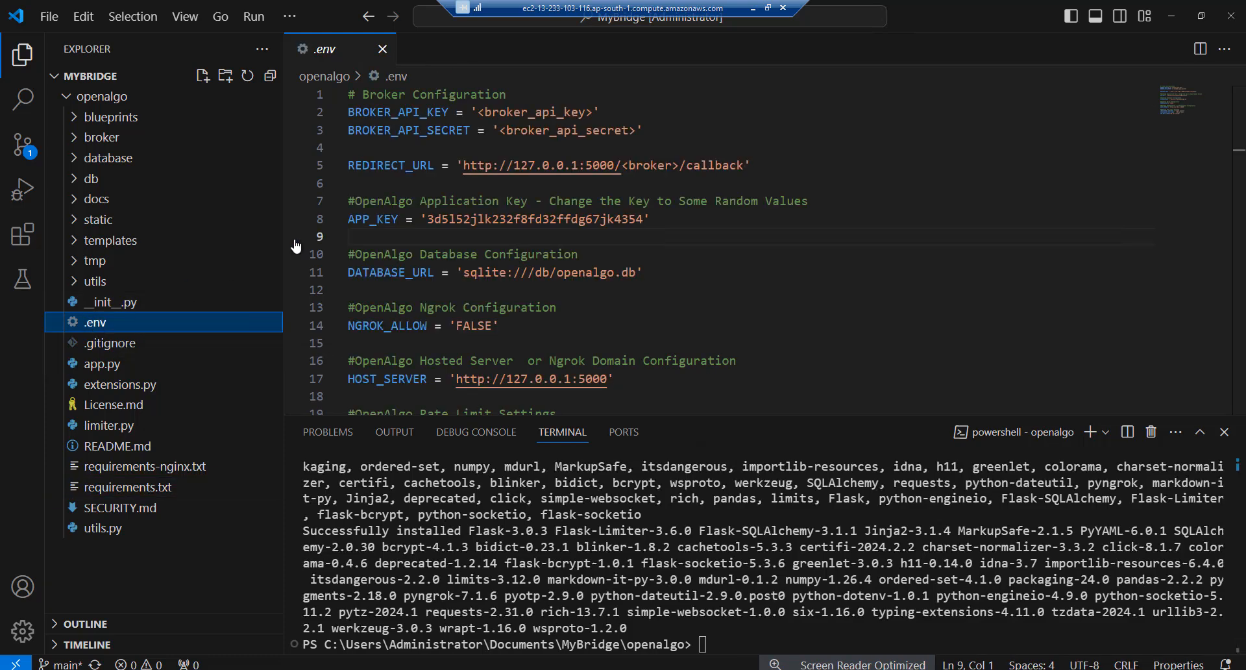
click(701, 235)
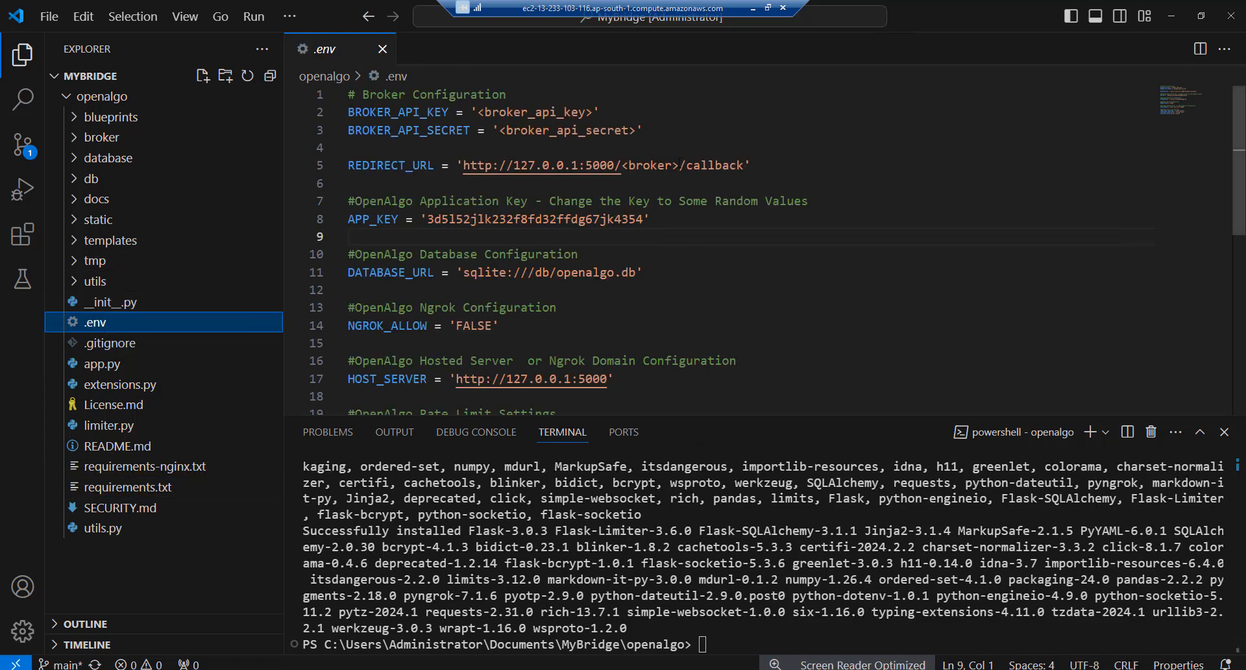
click(680, 165)
key(BackSpace)
key(BackSpace)
key(BackSpace)
key(BackSpace)
key(BackSpace)
key(BackSpace)
key(BackSpace)
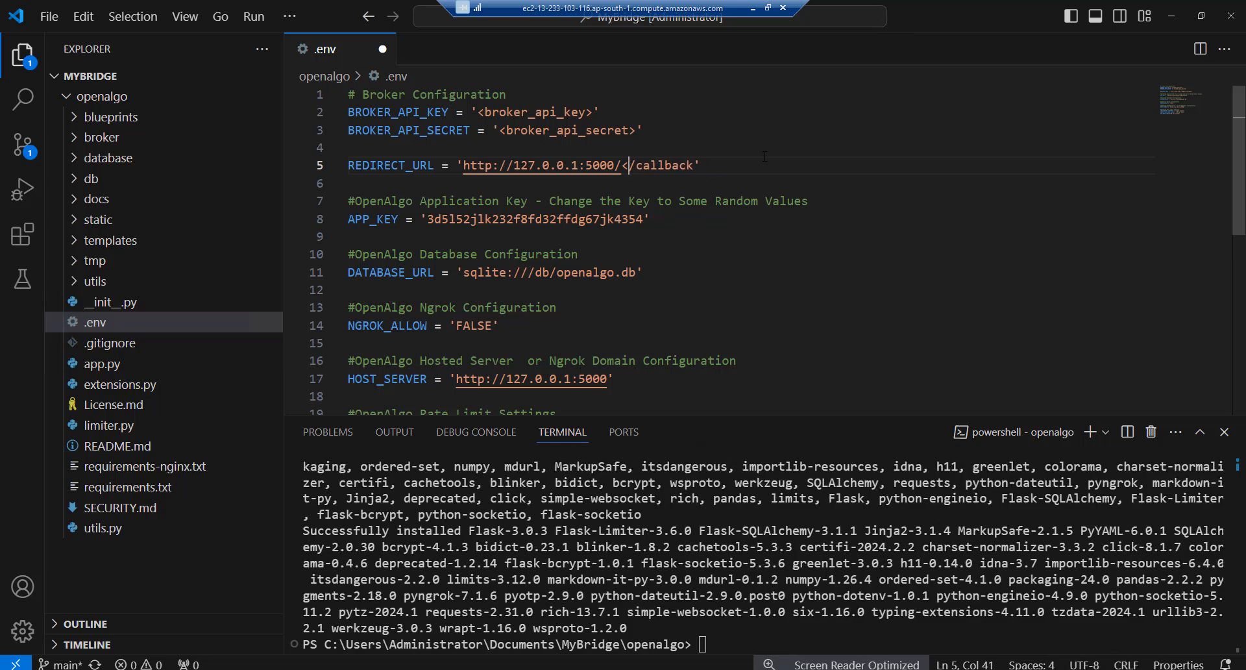
key(BackSpace)
text(angel)
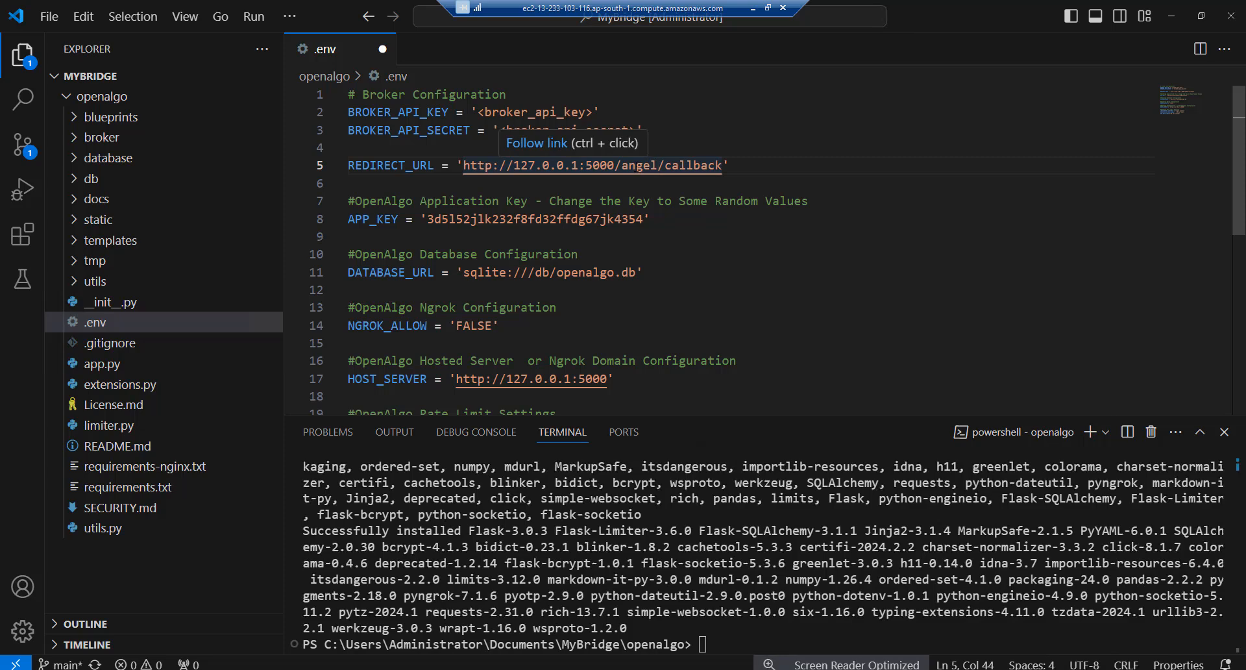
Locate the BROKER_API_KEY and BROKER_API_SECRET lines, then return to the OpenAlgo docs
click(601, 112)
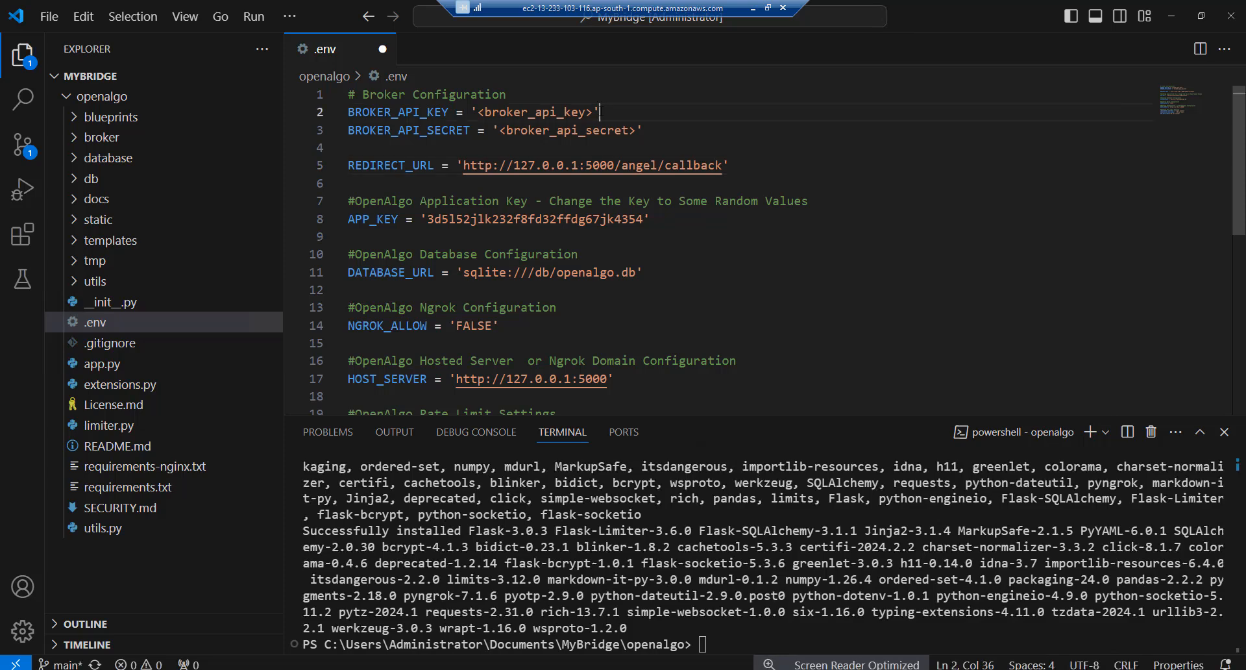
click(528, 130)
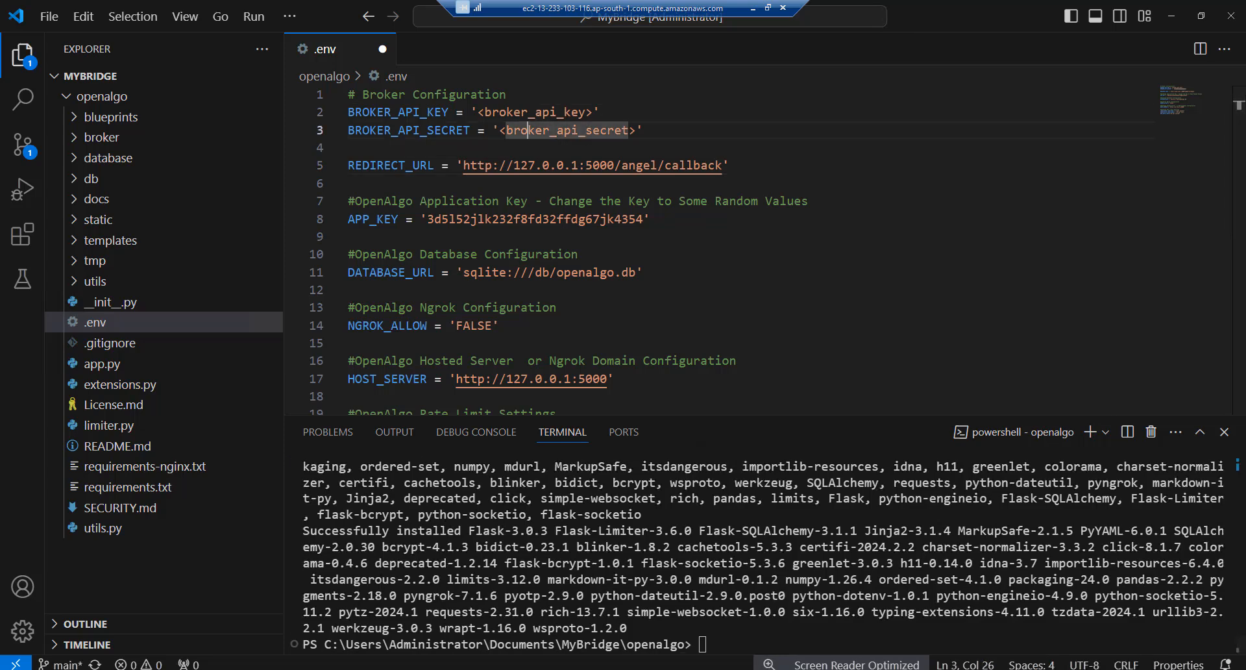
click(370, 669)
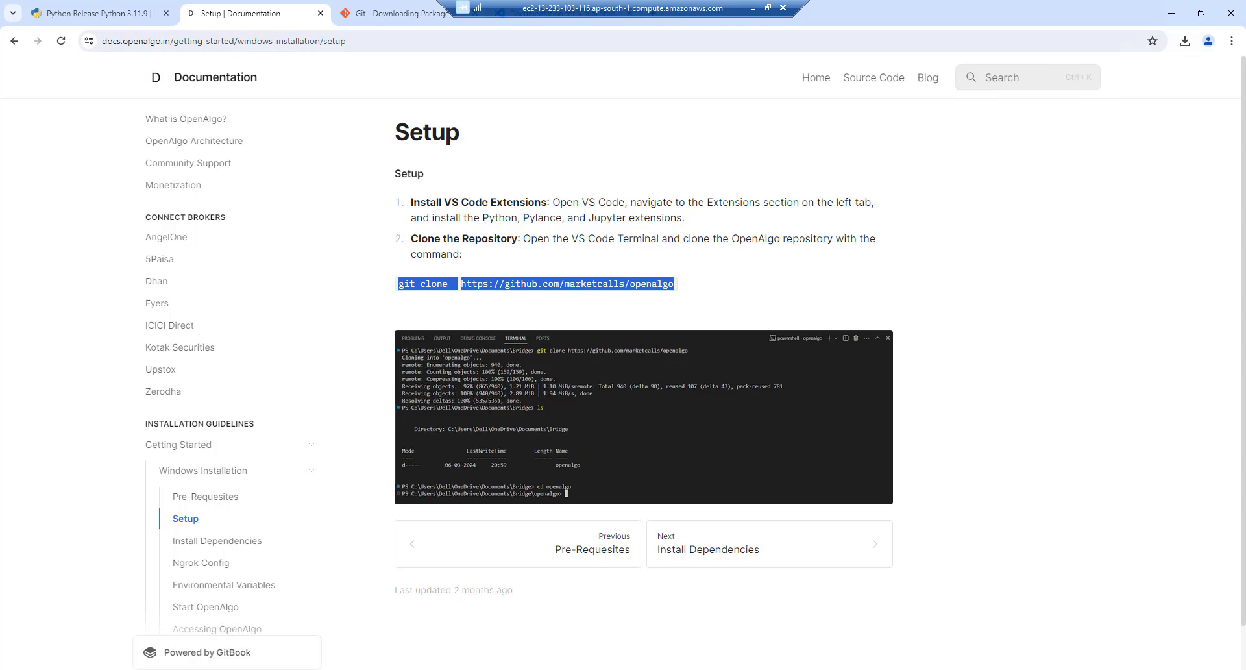
Open the AngelOne broker page in the OpenAlgo docs
click(163, 239)
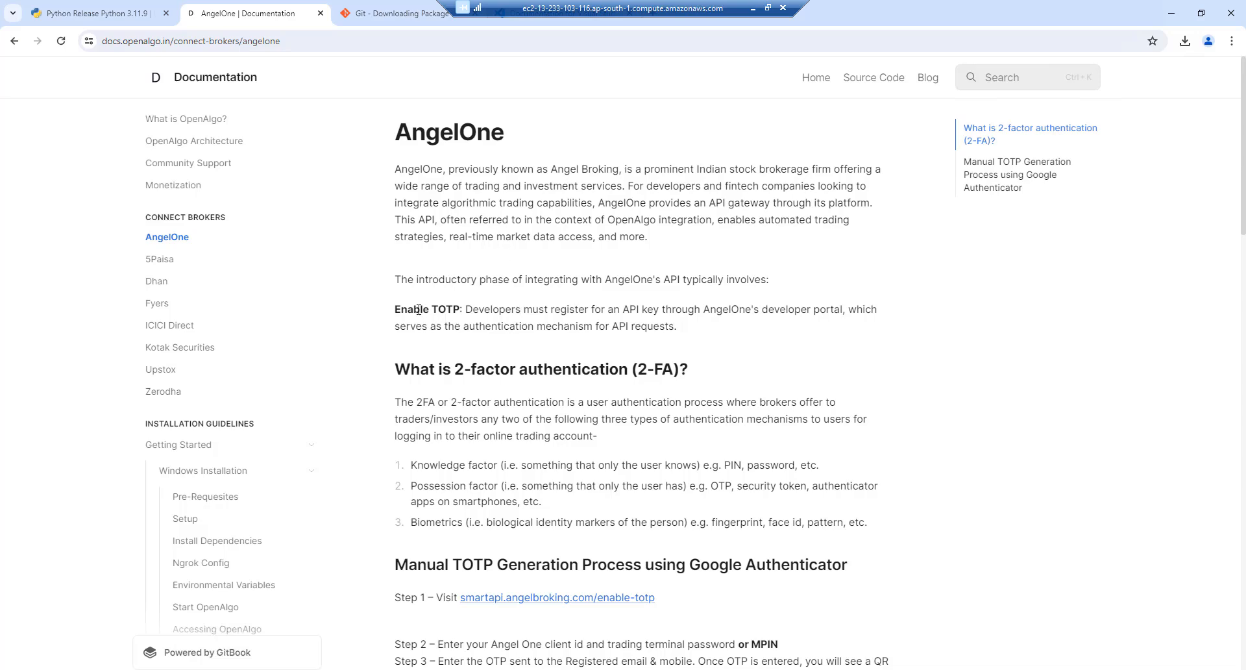
drag(408, 308, 850, 506)
click(851, 506)
Scroll to API Key Registration and open the Smart API Developer Portal in a new tab
scroll(1244, 212, down, 5)
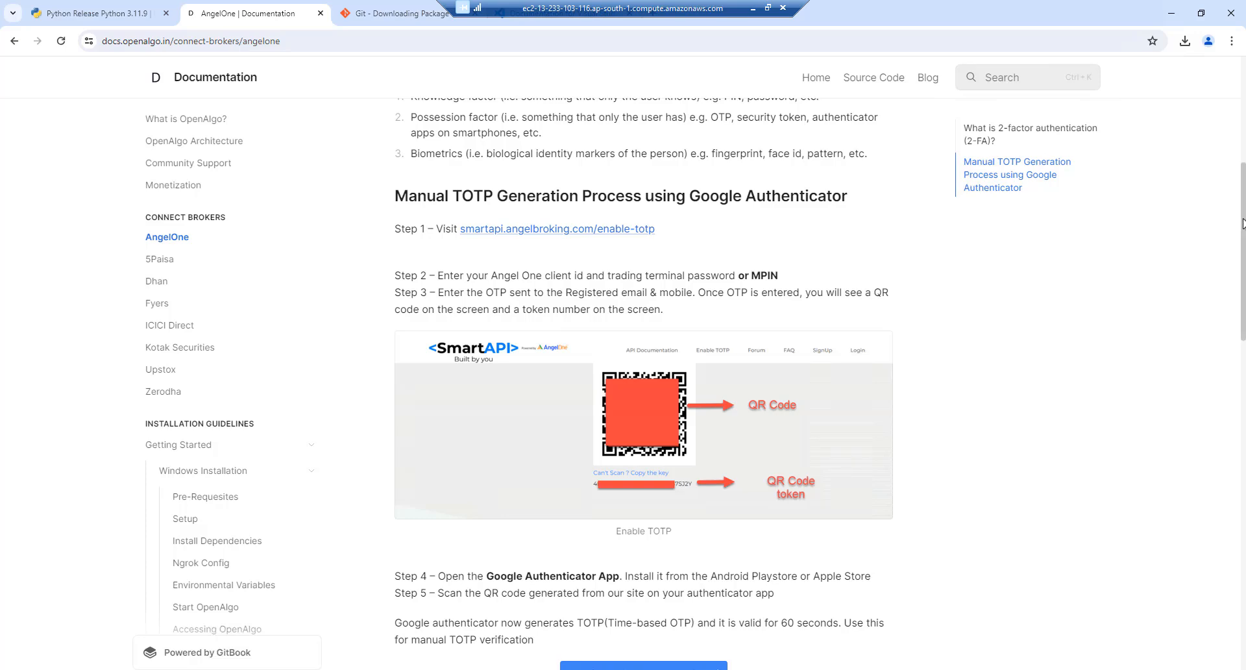
drag(1243, 223, 1220, 348)
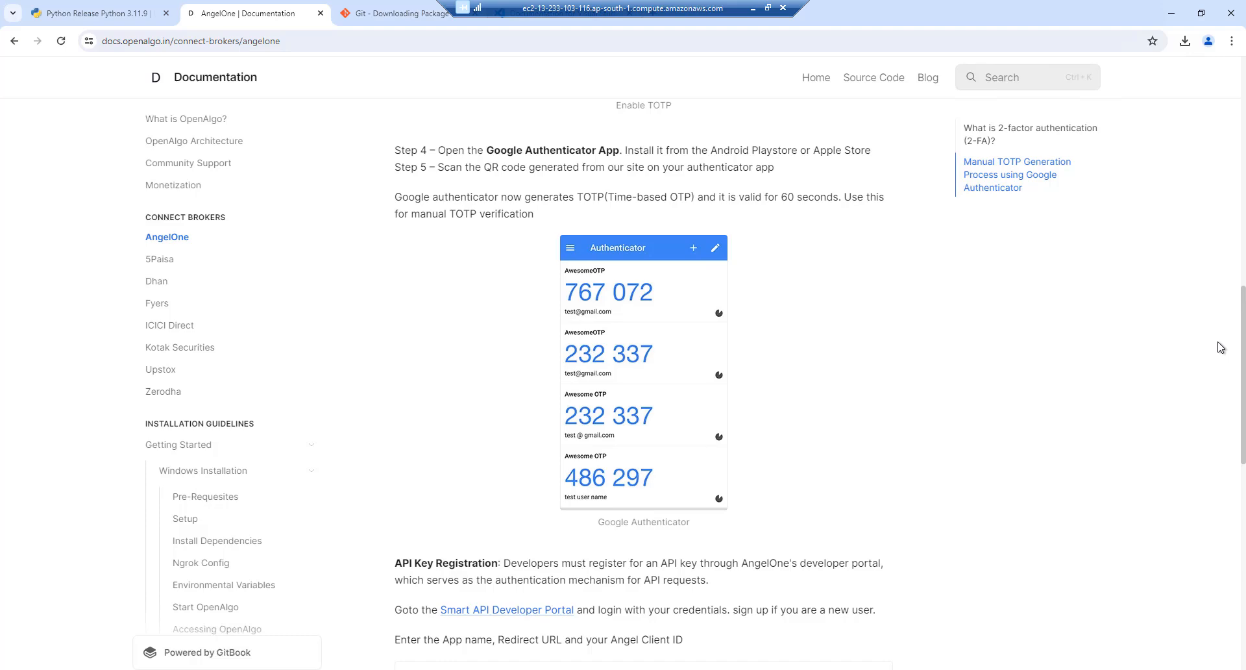
scroll(1212, 363, down, 5)
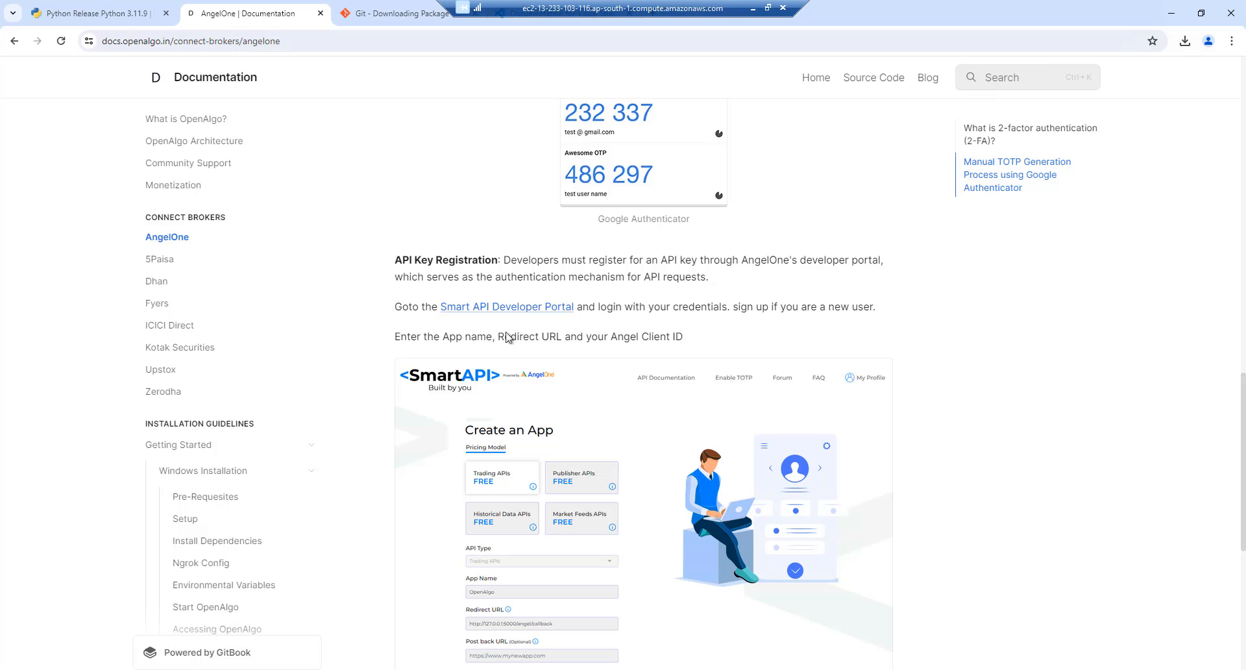
right_click(473, 311)
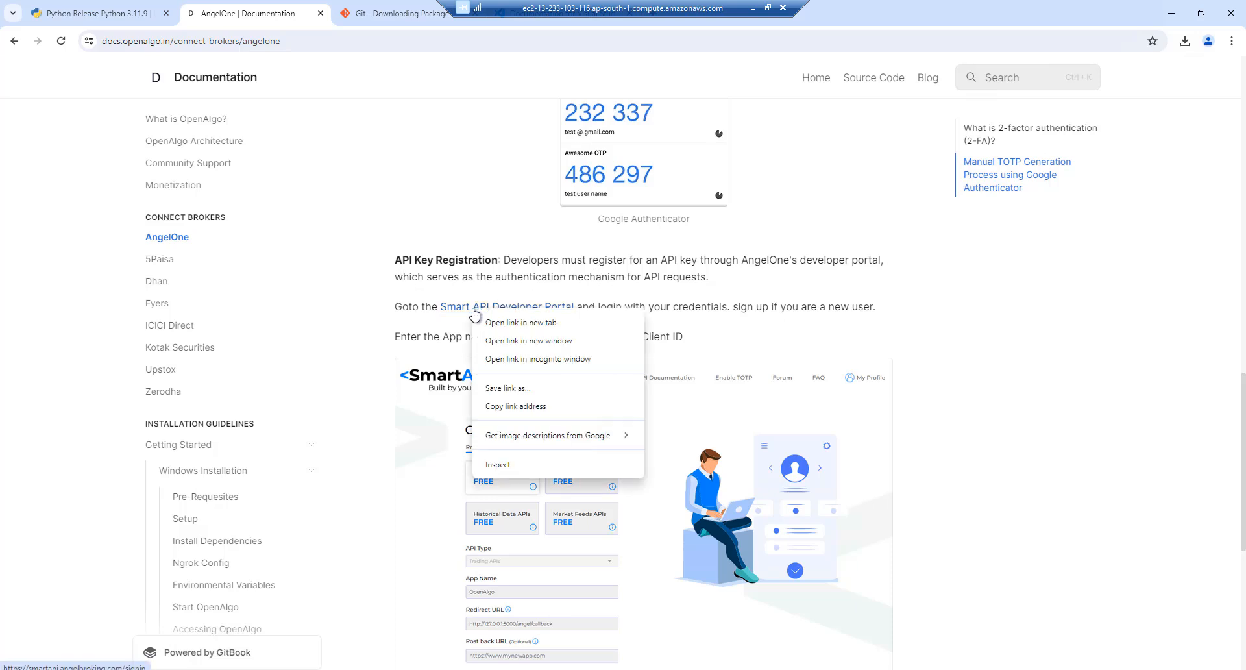
click(500, 327)
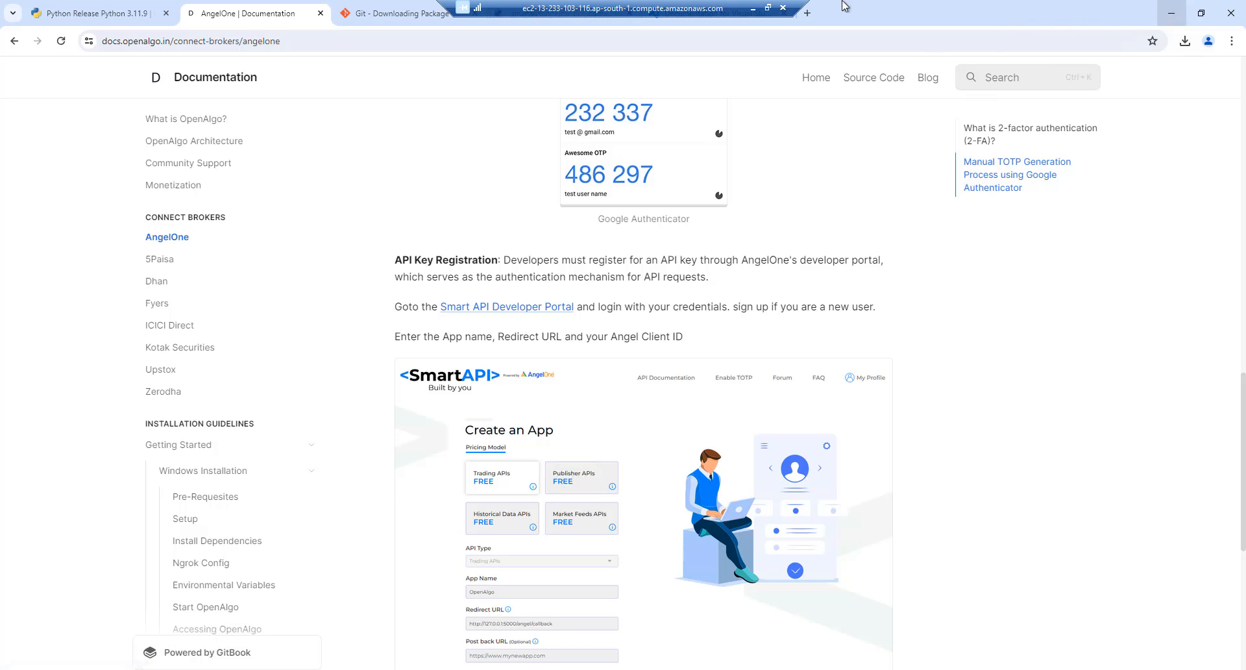
In a new local Chrome tab, go to smartapi.angelbroking.com and open My Profile > My APIs
click(750, 7)
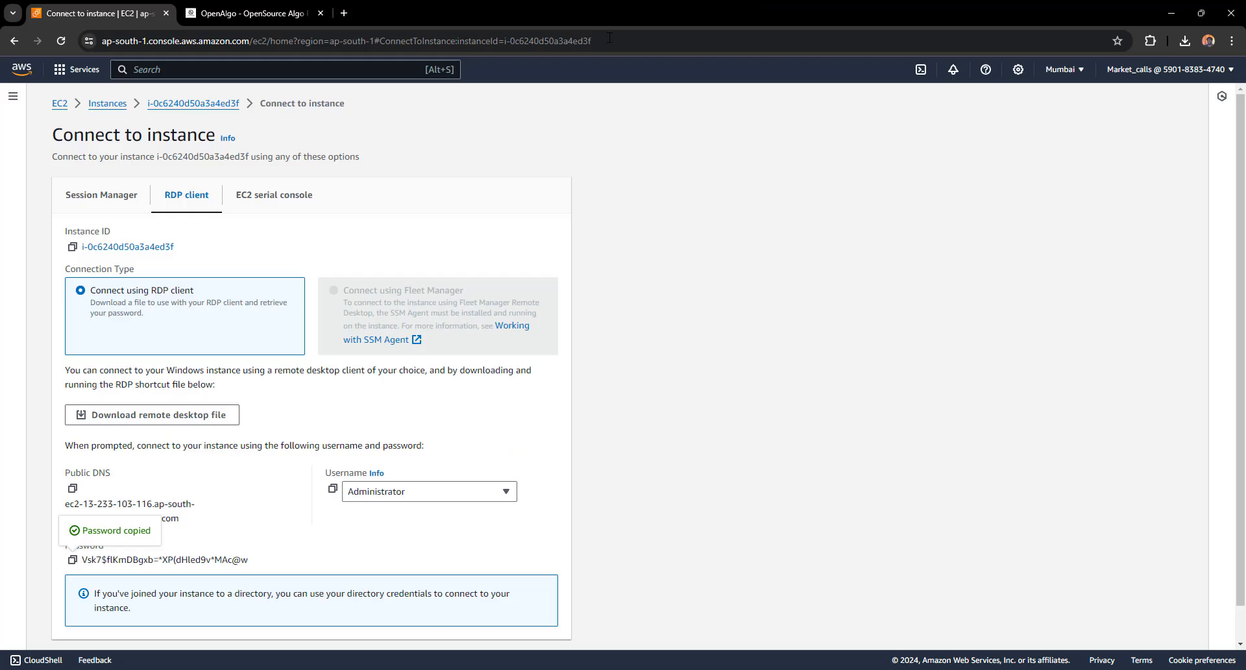
click(344, 14)
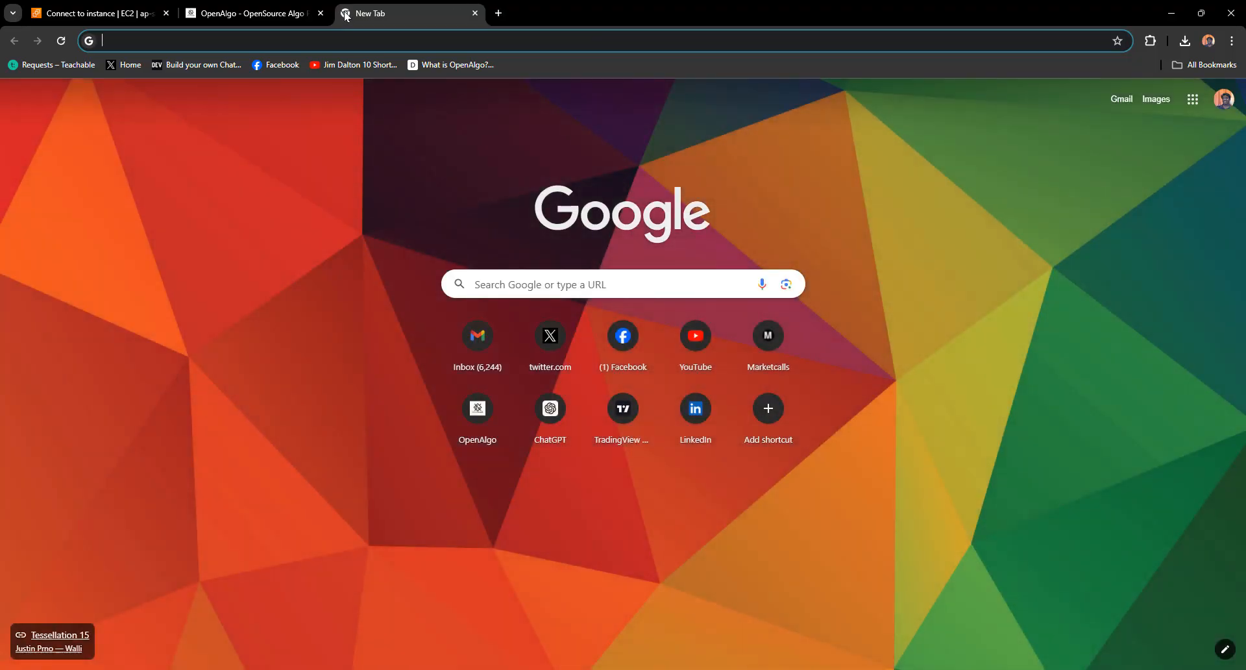
text(smartapi.angelbroking.com/docs)
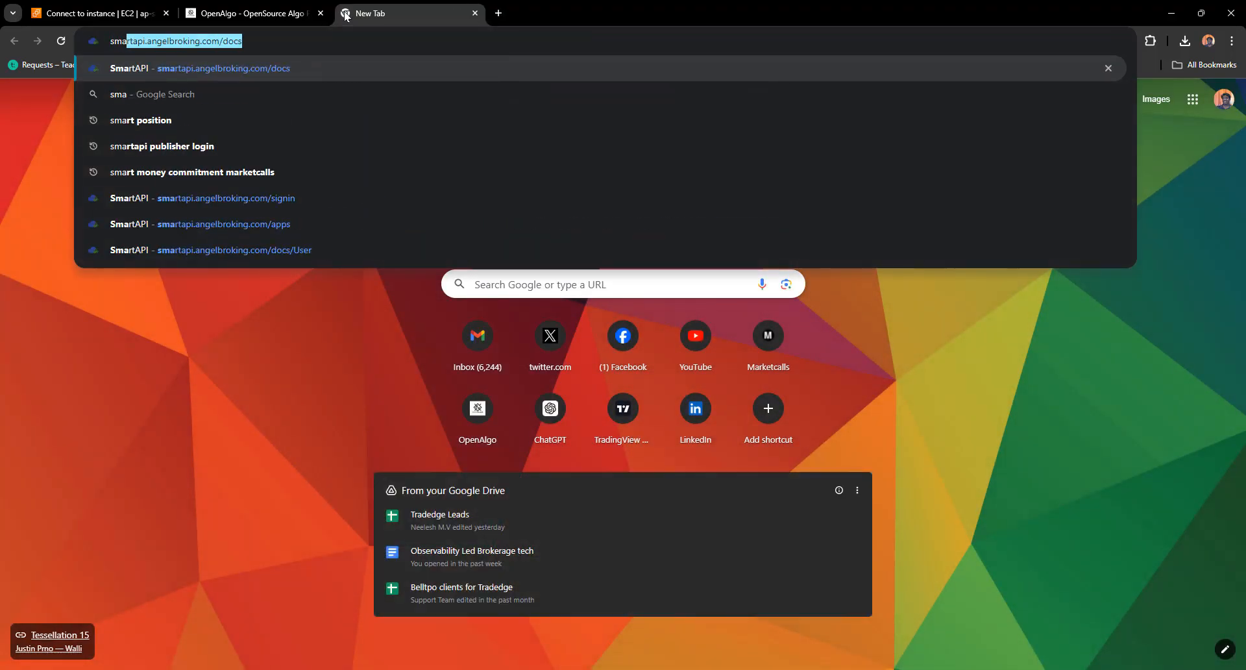
key(Return)
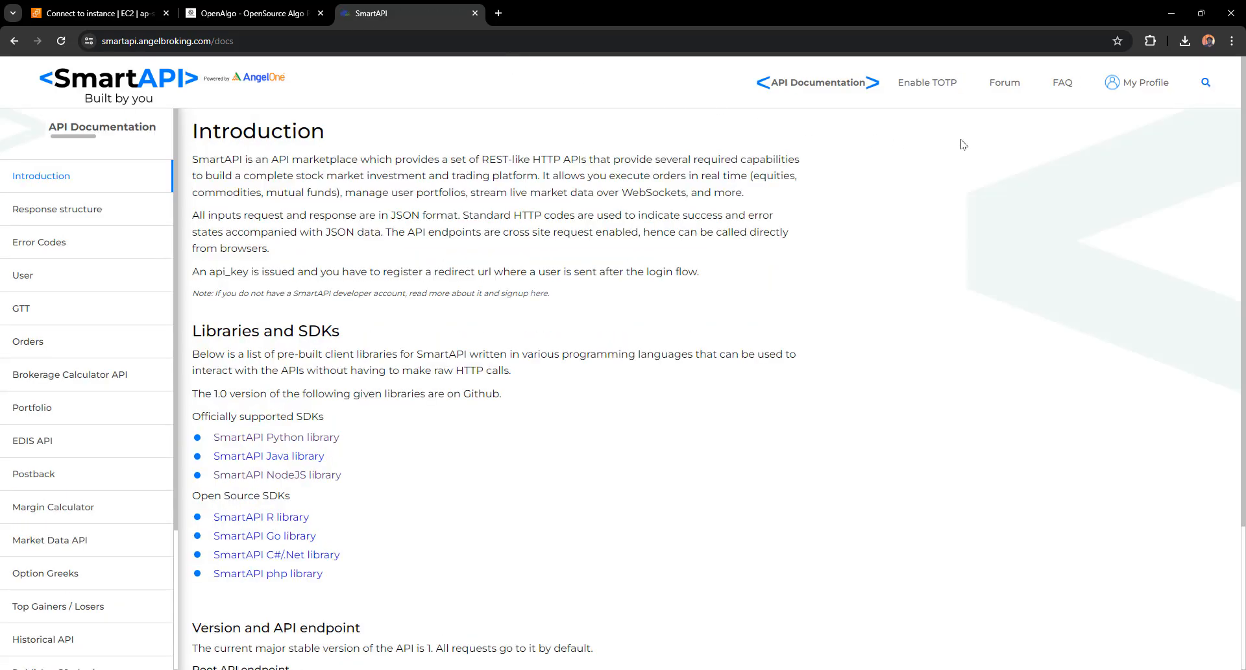
mouse_move(1125, 105)
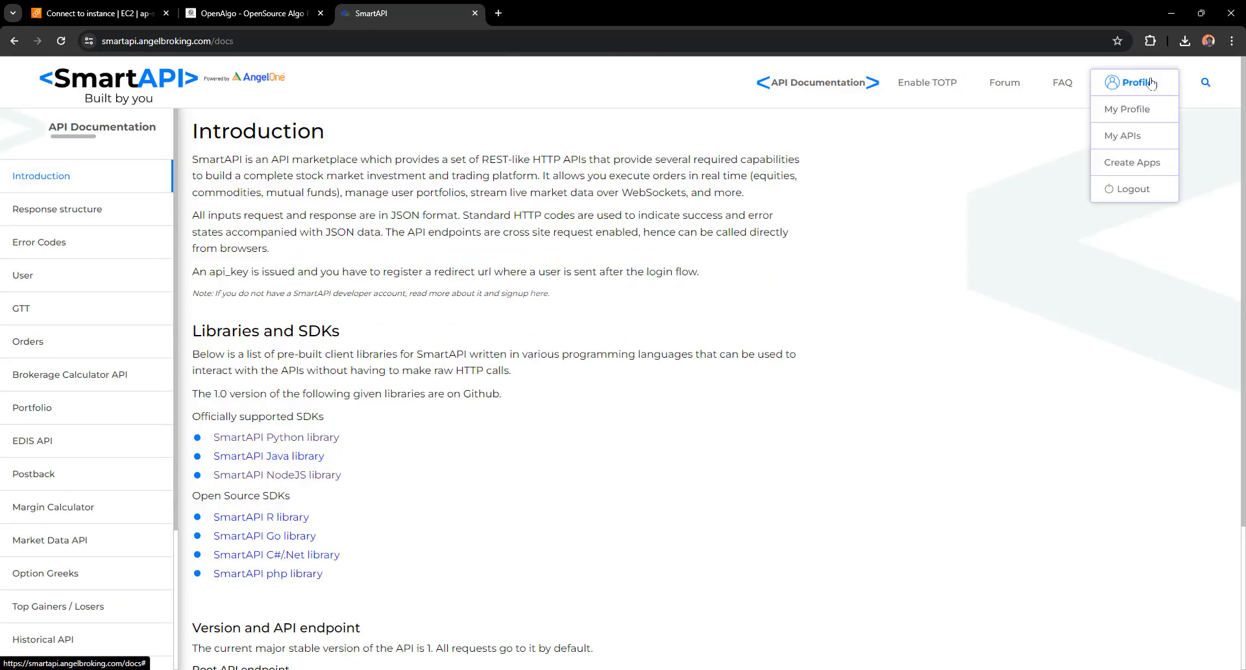
click(1117, 138)
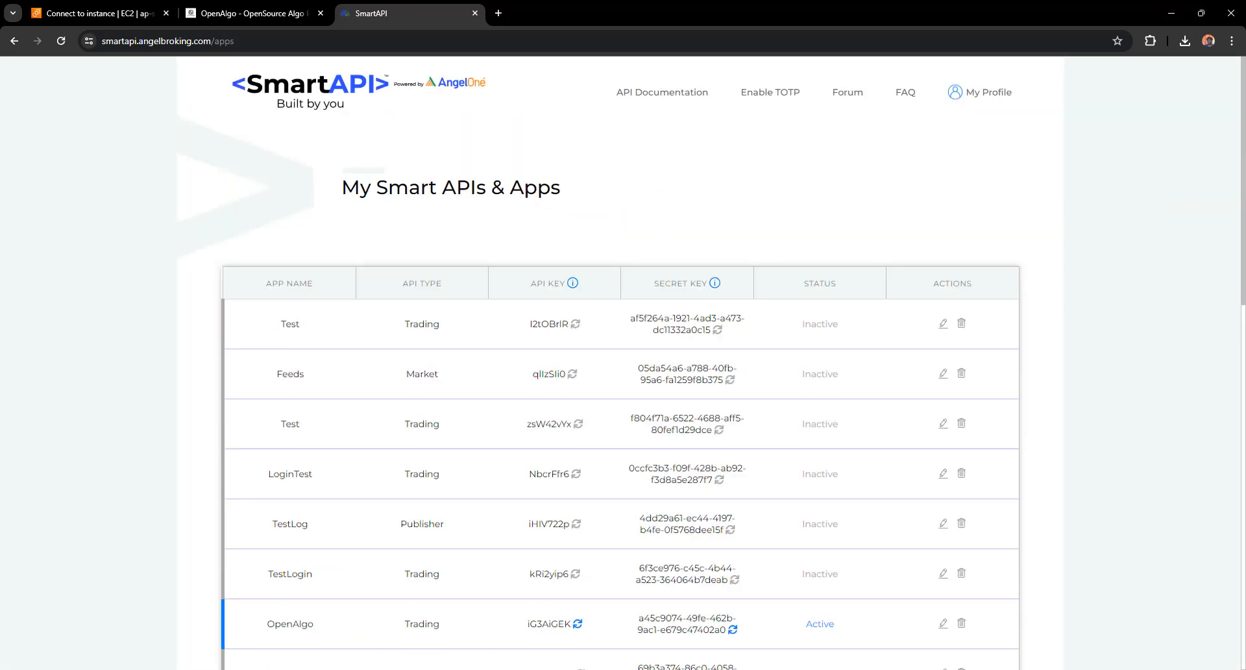
drag(1245, 266, 1243, 588)
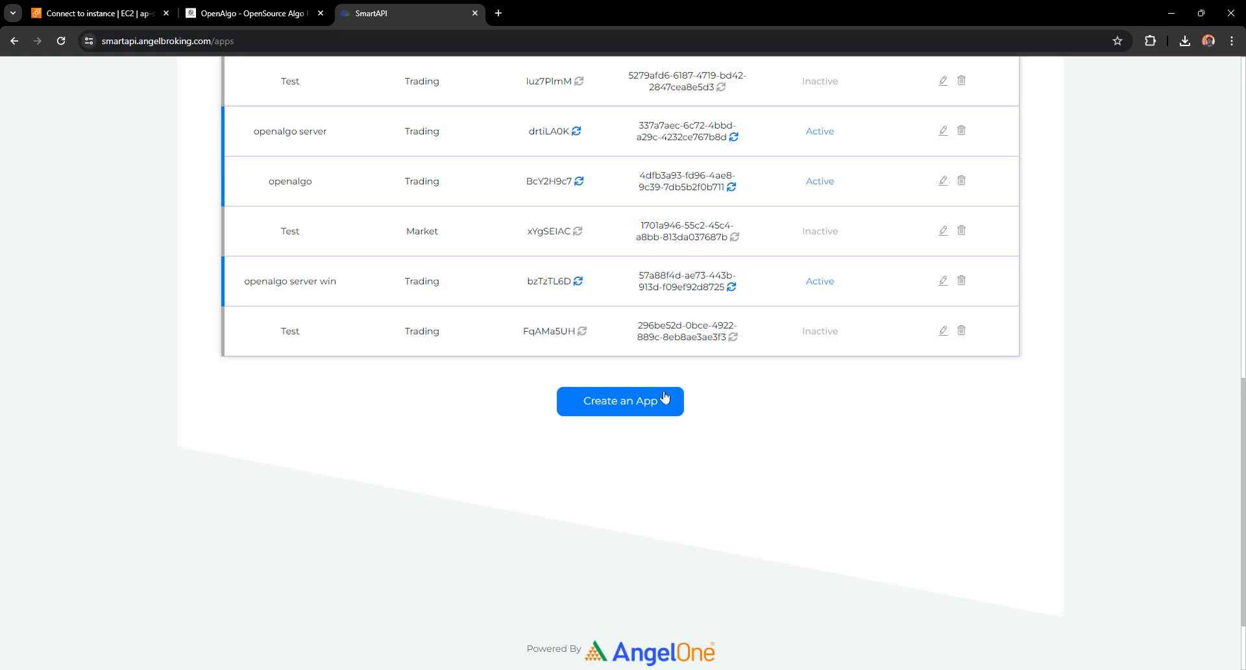
Start a new SmartAPI app named OpenAlgo Win Server and fill in the Angel client ID
click(609, 402)
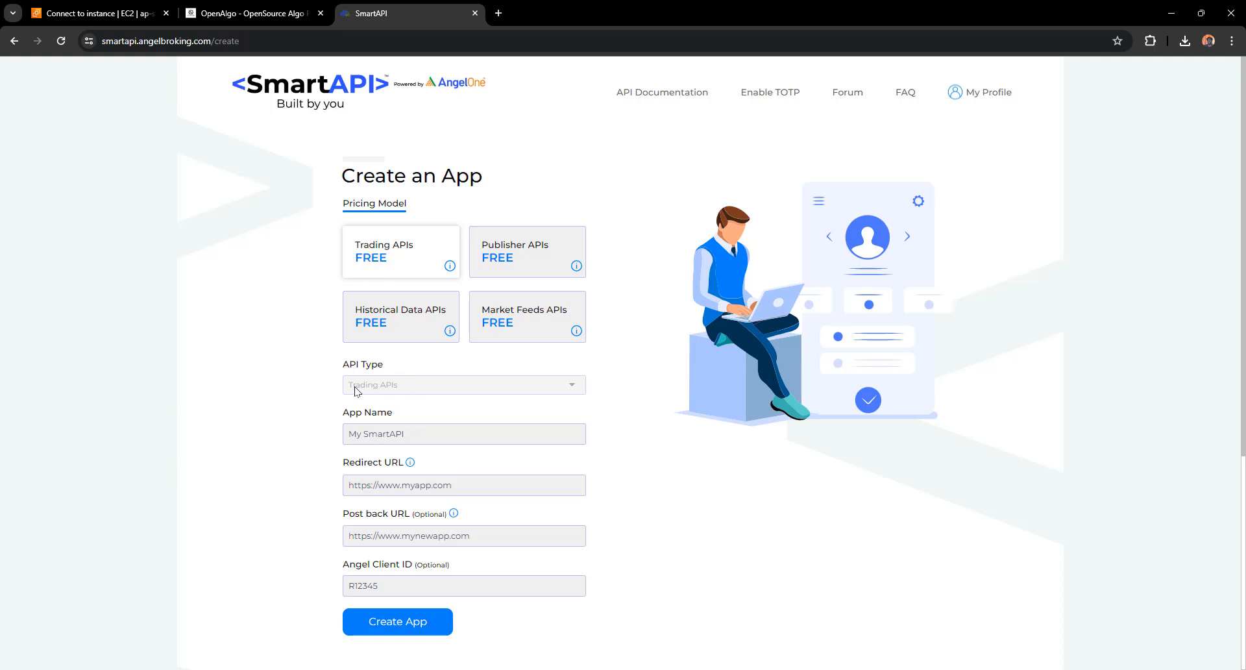
click(400, 432)
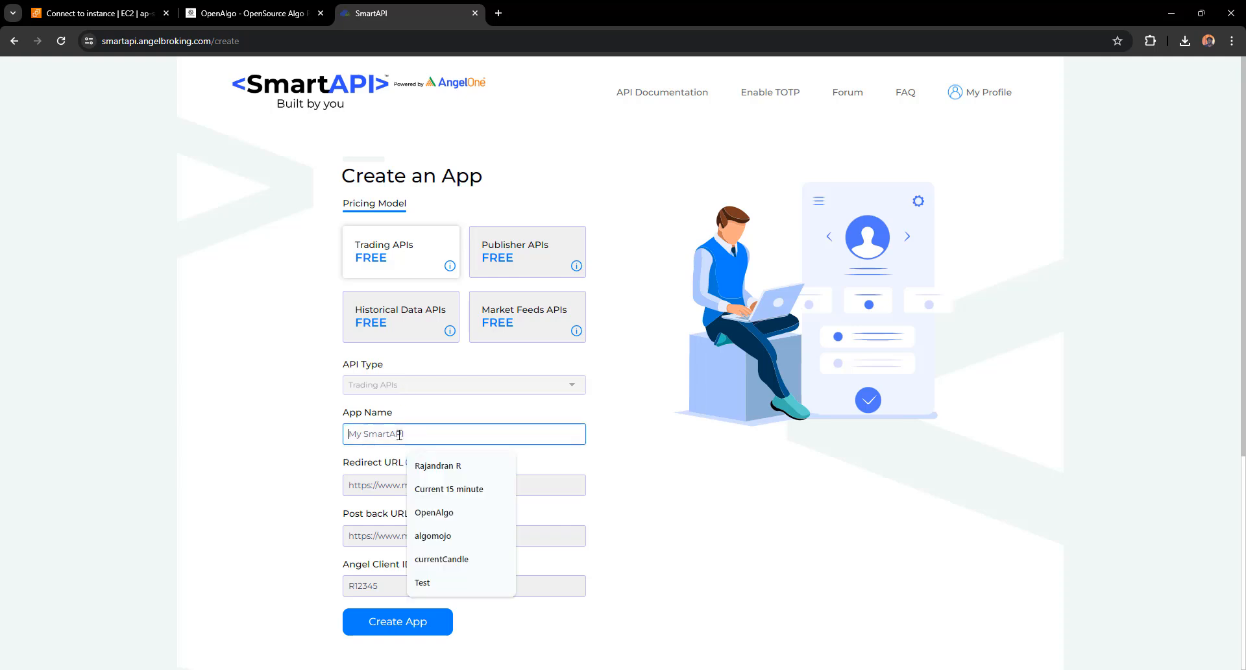
text(openAlgo Win)
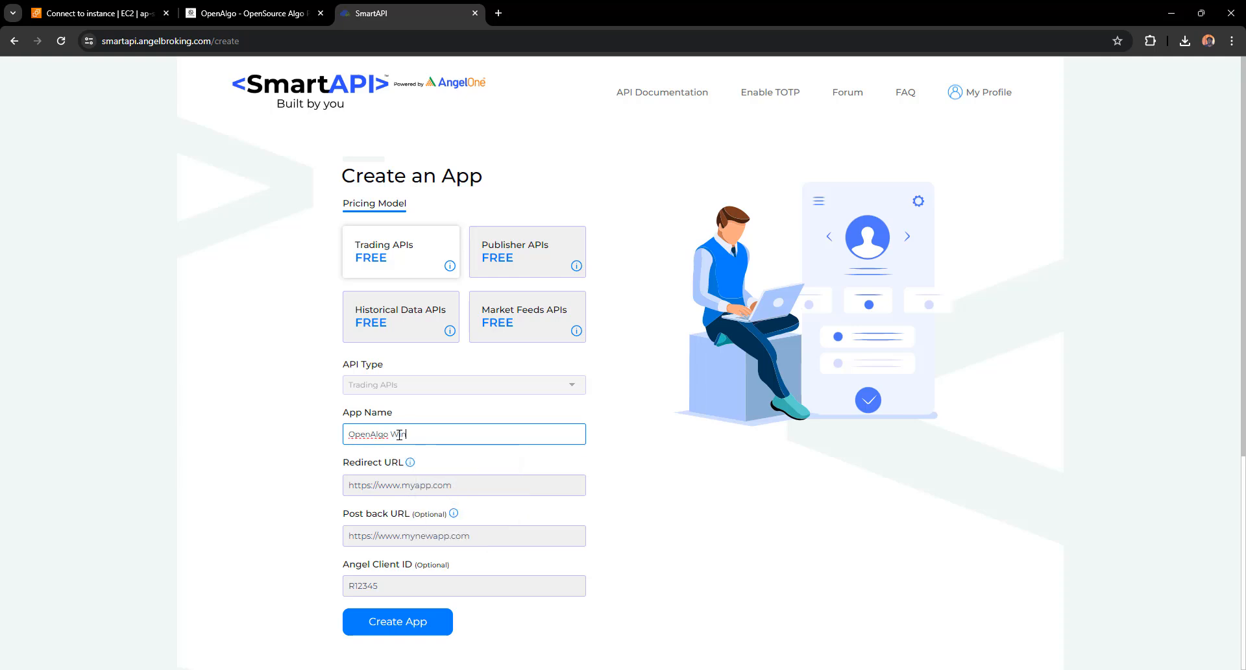
text( Server)
click(397, 584)
click(436, 510)
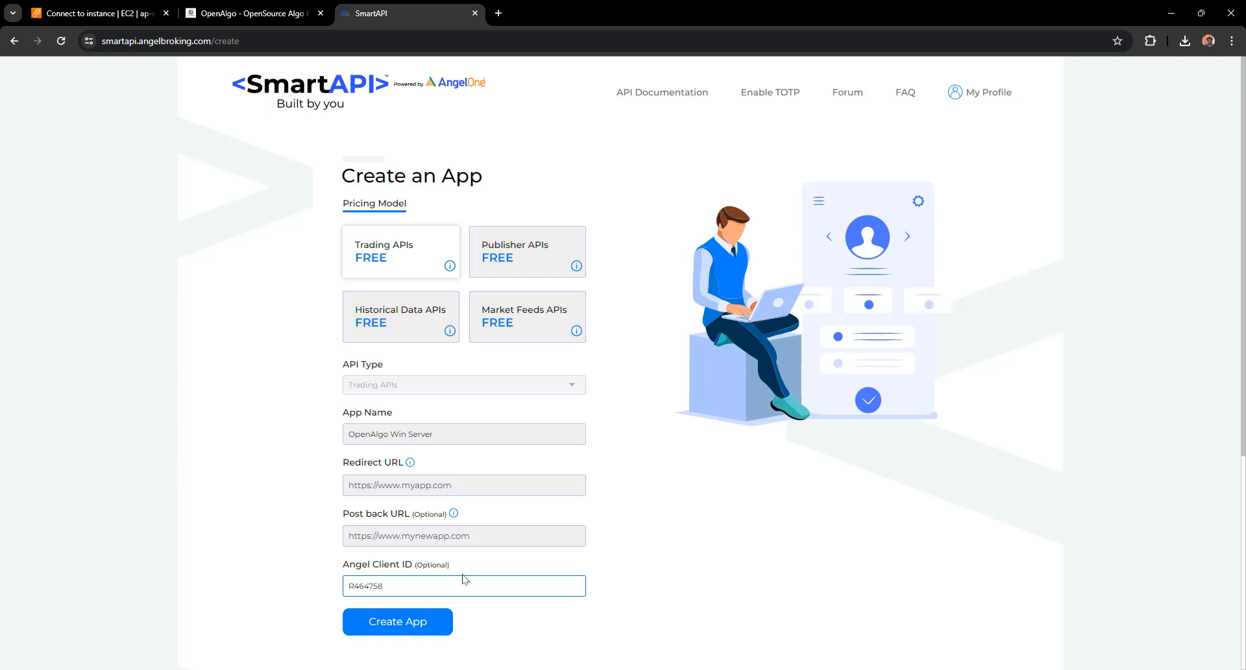
click(375, 485)
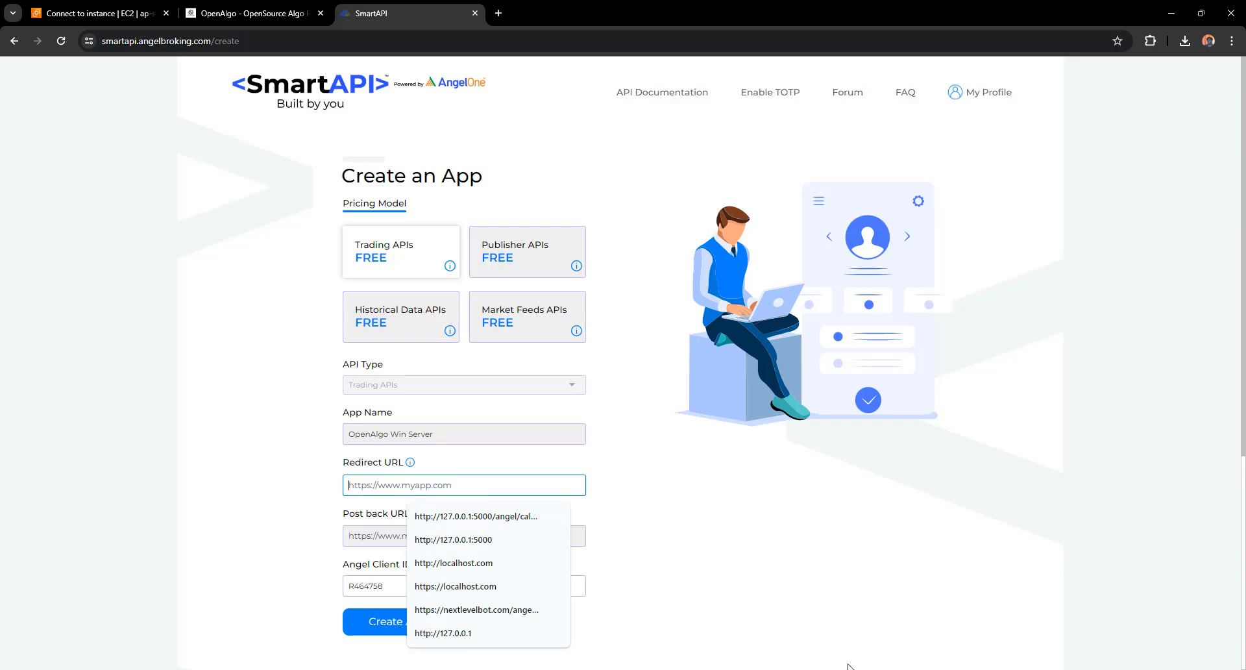
key(alt+Tab)
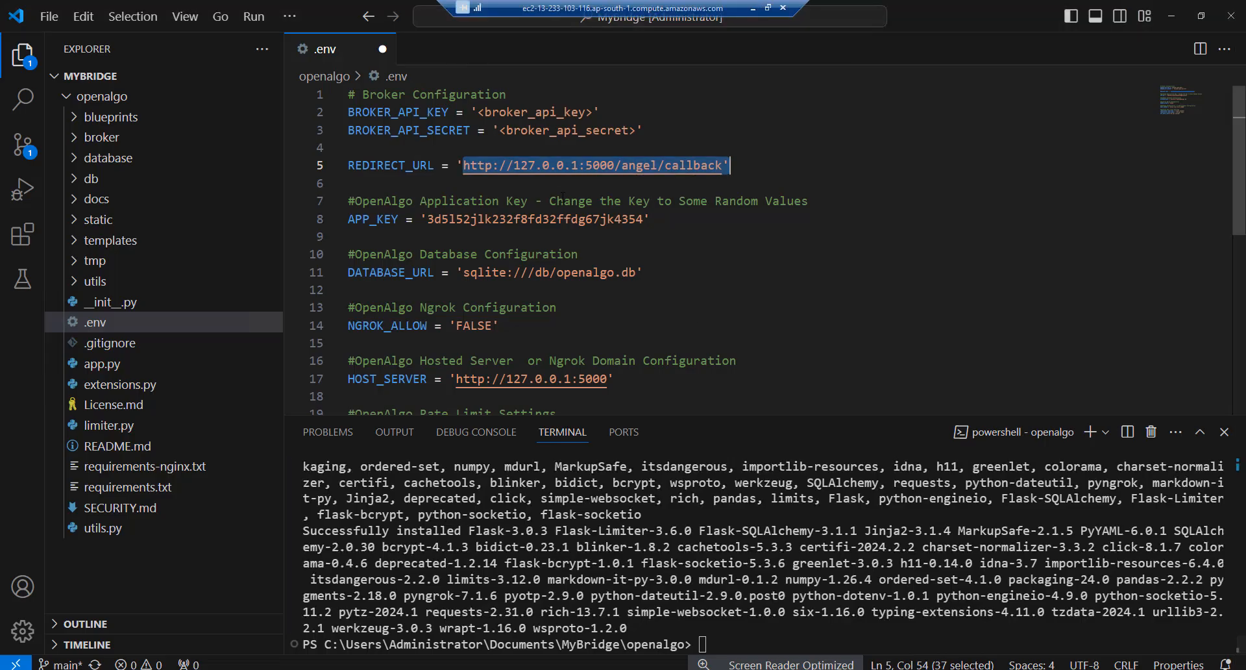
click(723, 168)
drag(723, 168, 463, 166)
key(ctrl+c)
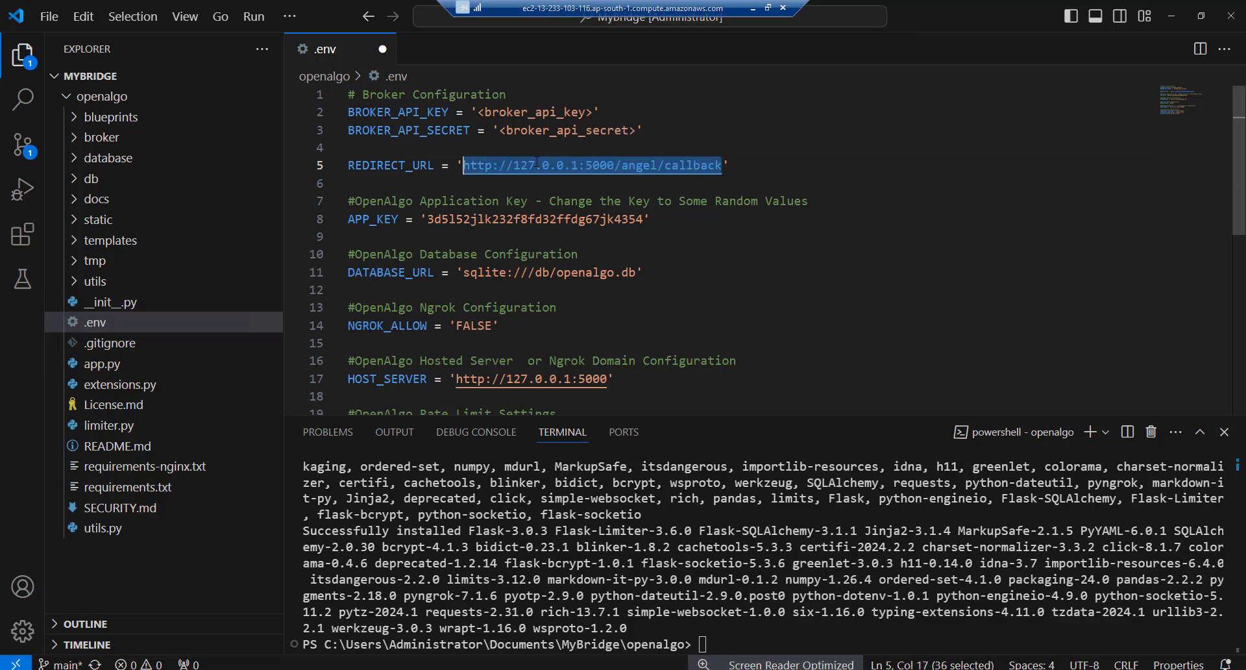
click(753, 9)
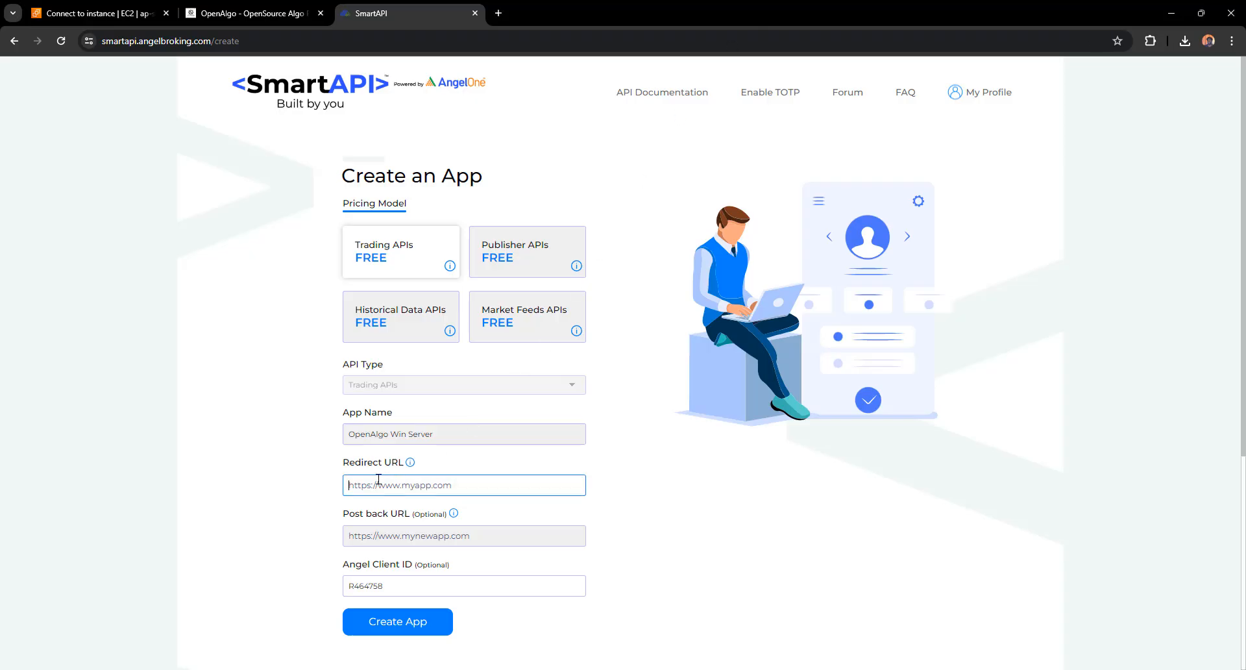
key(ctrl+v)
click(391, 621)
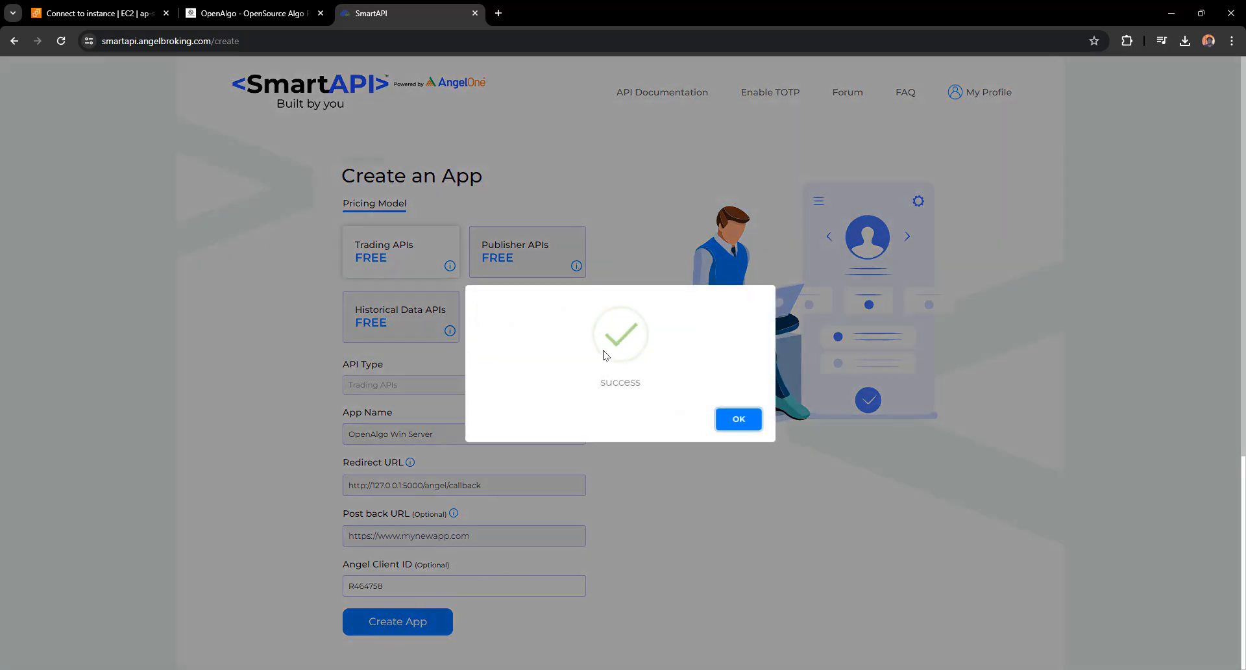
Confirm OpenAlgo Win Server is active in SmartAPI's My APIs list and copy its API key
click(716, 422)
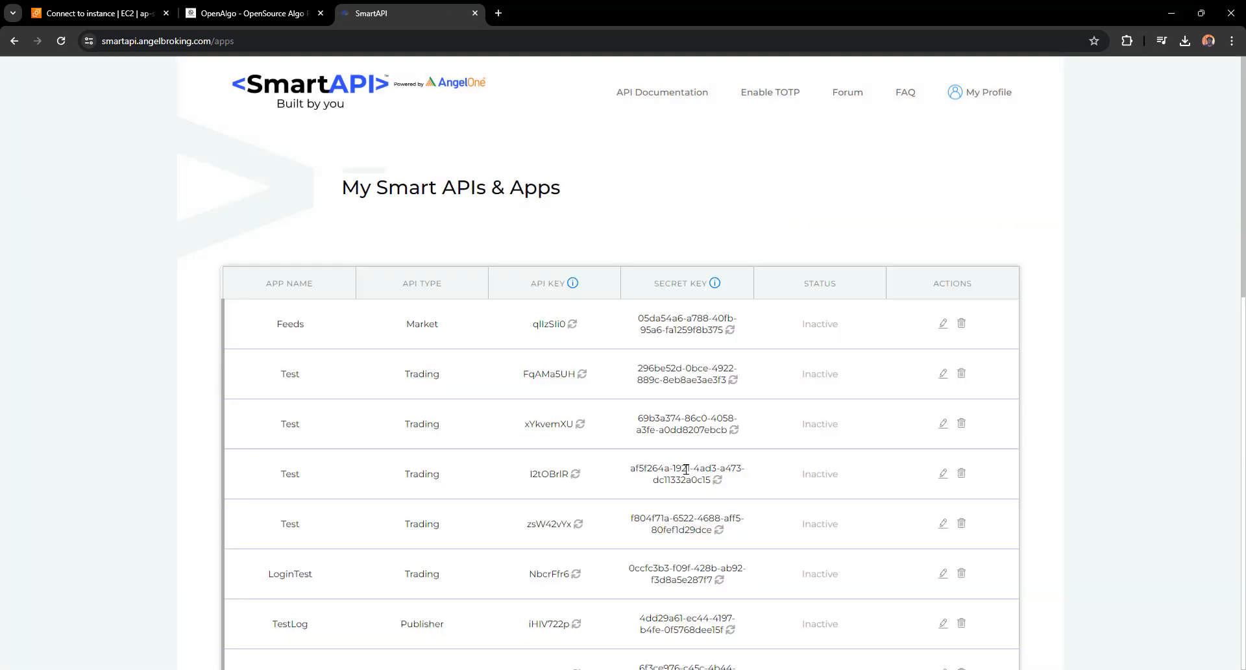
scroll(686, 469, down, 10)
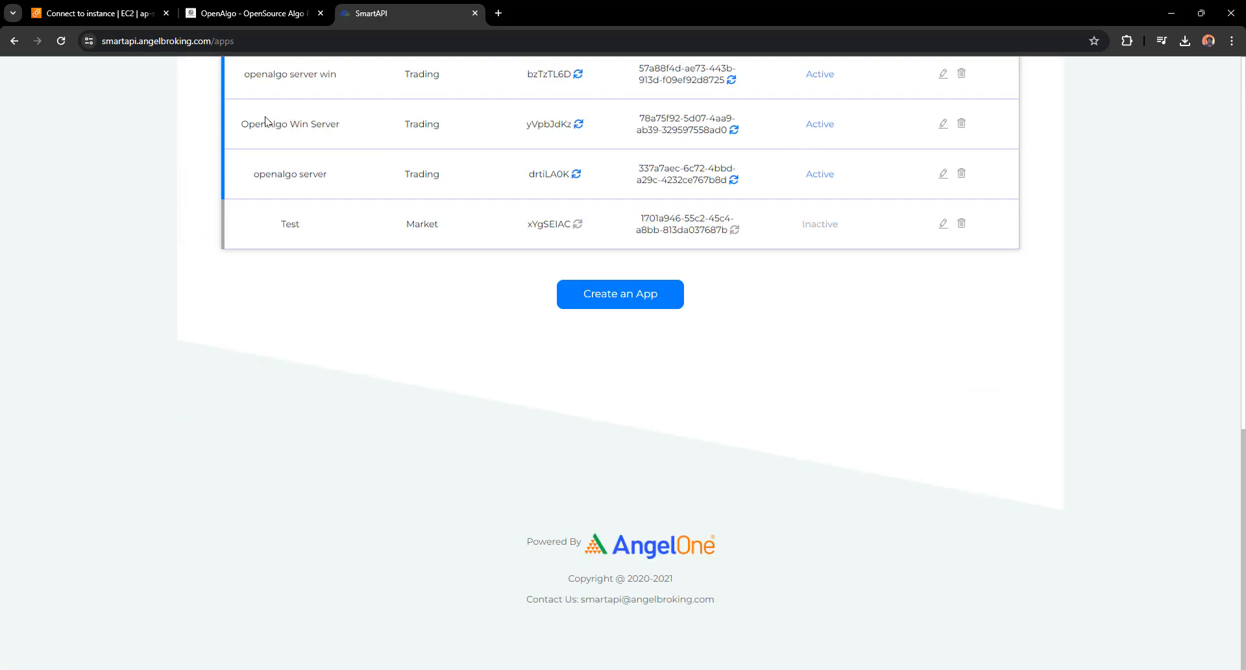
drag(248, 122, 343, 125)
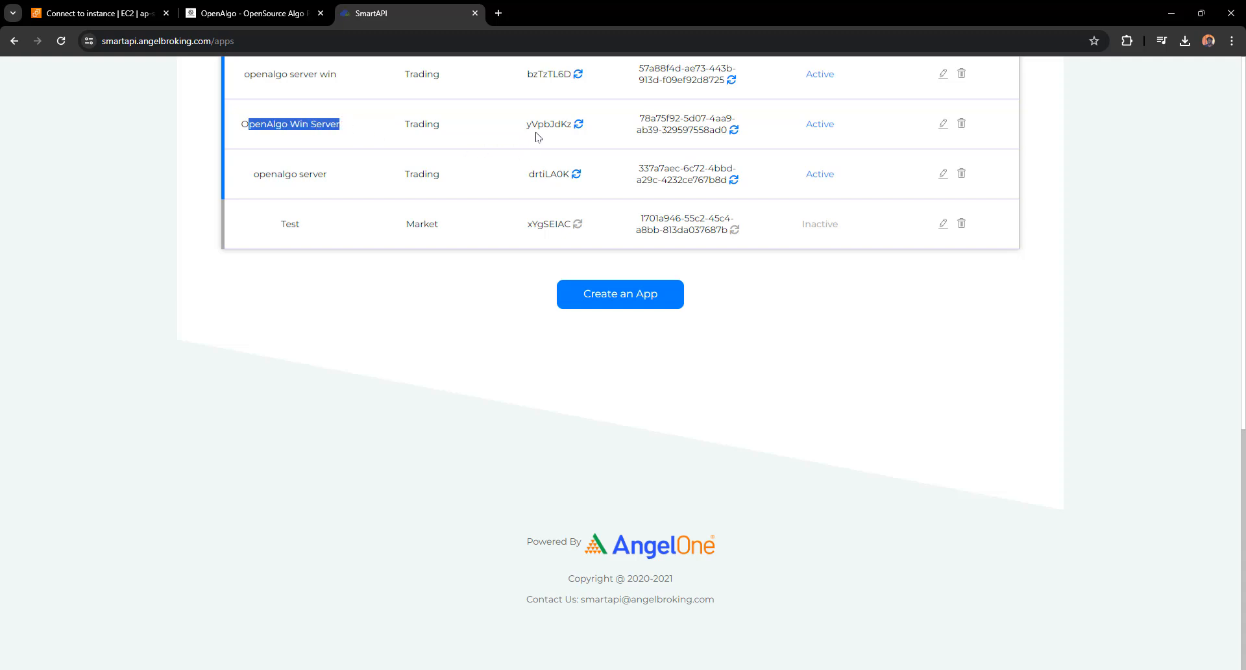
drag(528, 124, 572, 124)
key(ctrl+c)
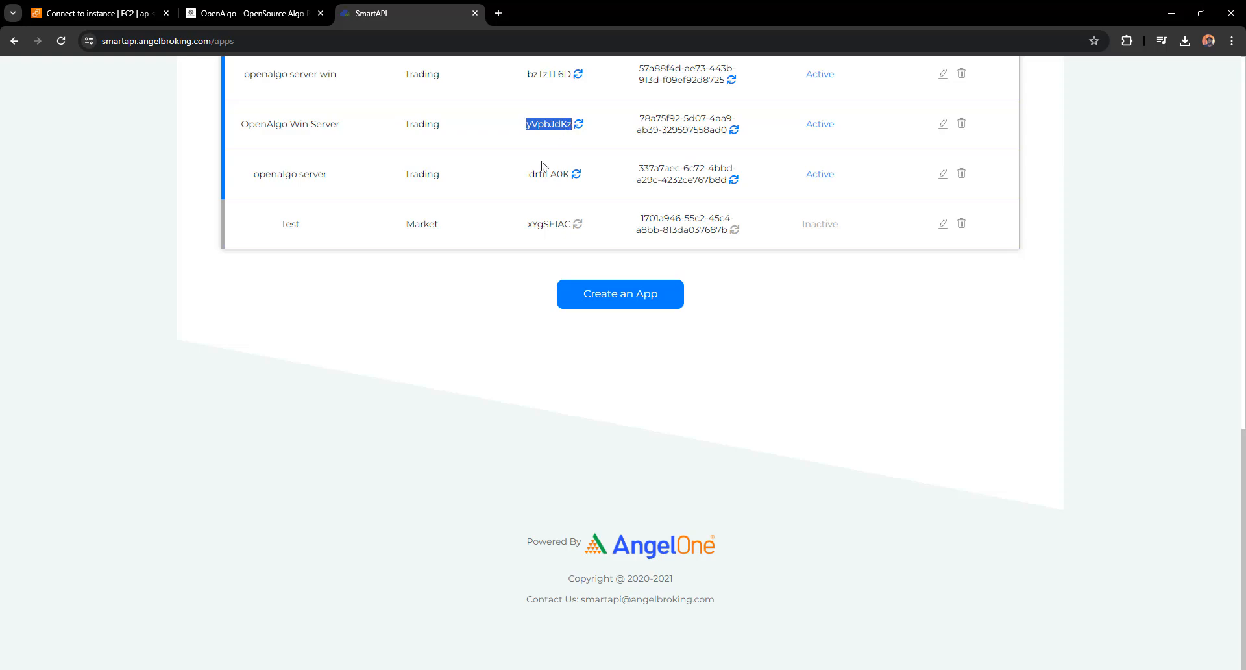
key(alt+Tab)
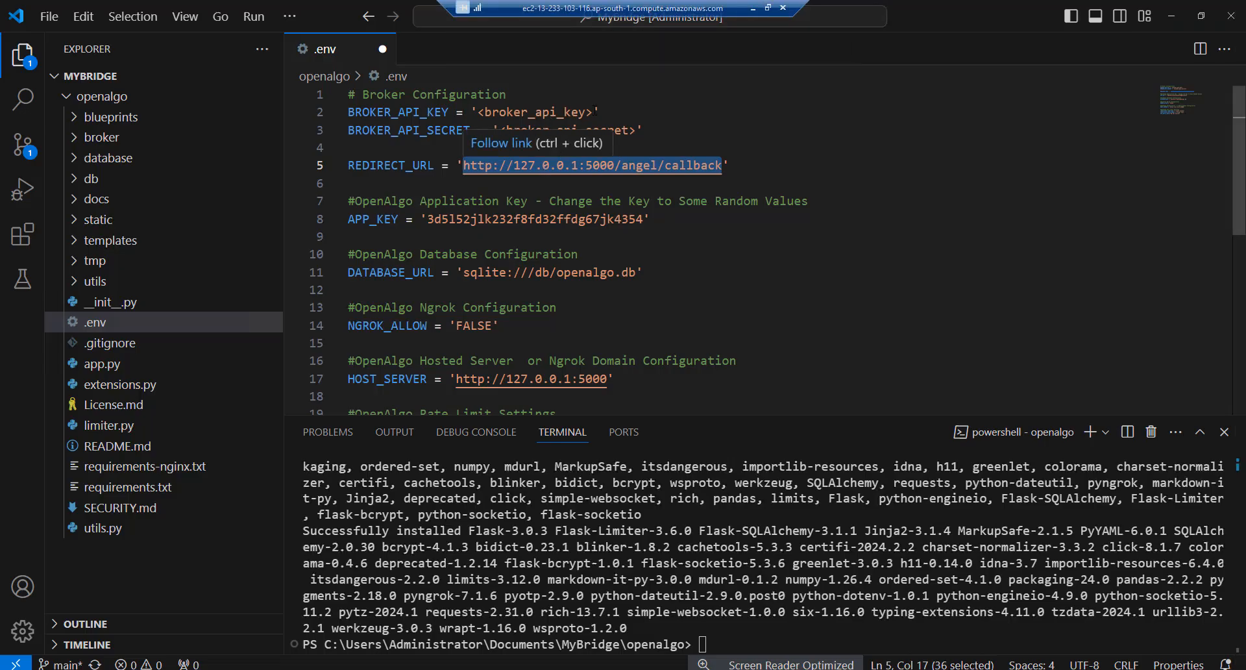
Replace the BROKER_API_KEY and BROKER_API_SECRET placeholders in .env with the pasted SmartAPI key and secret
drag(592, 112, 479, 111)
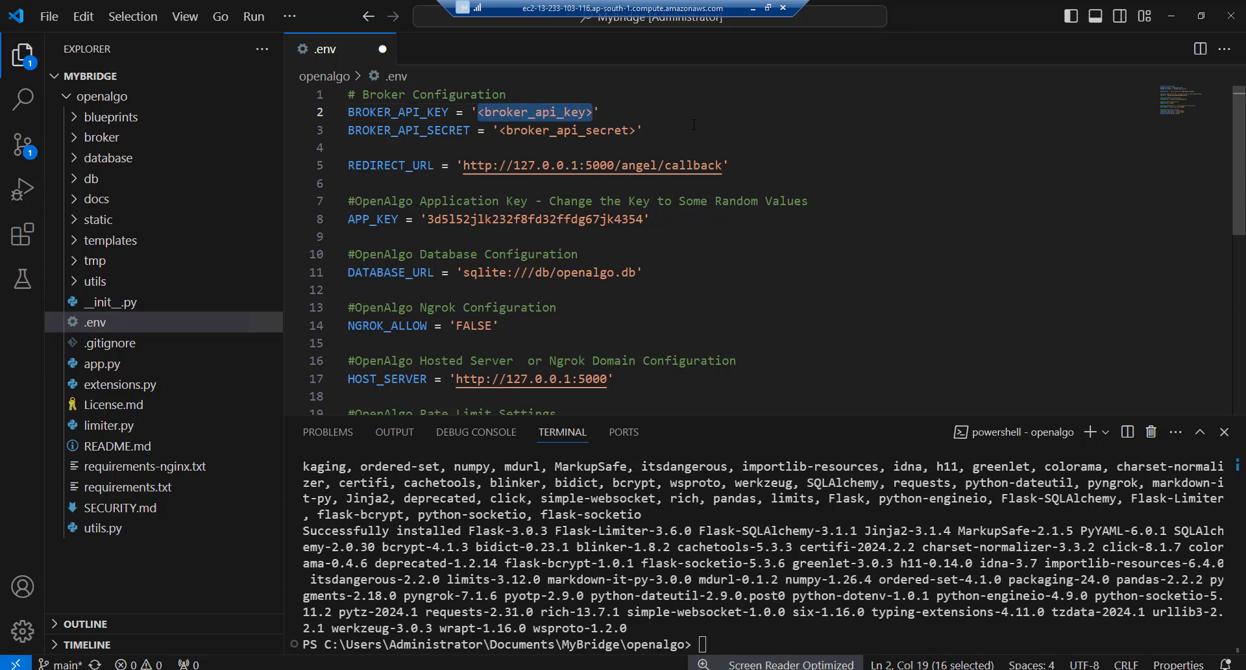
key(BackSpace)
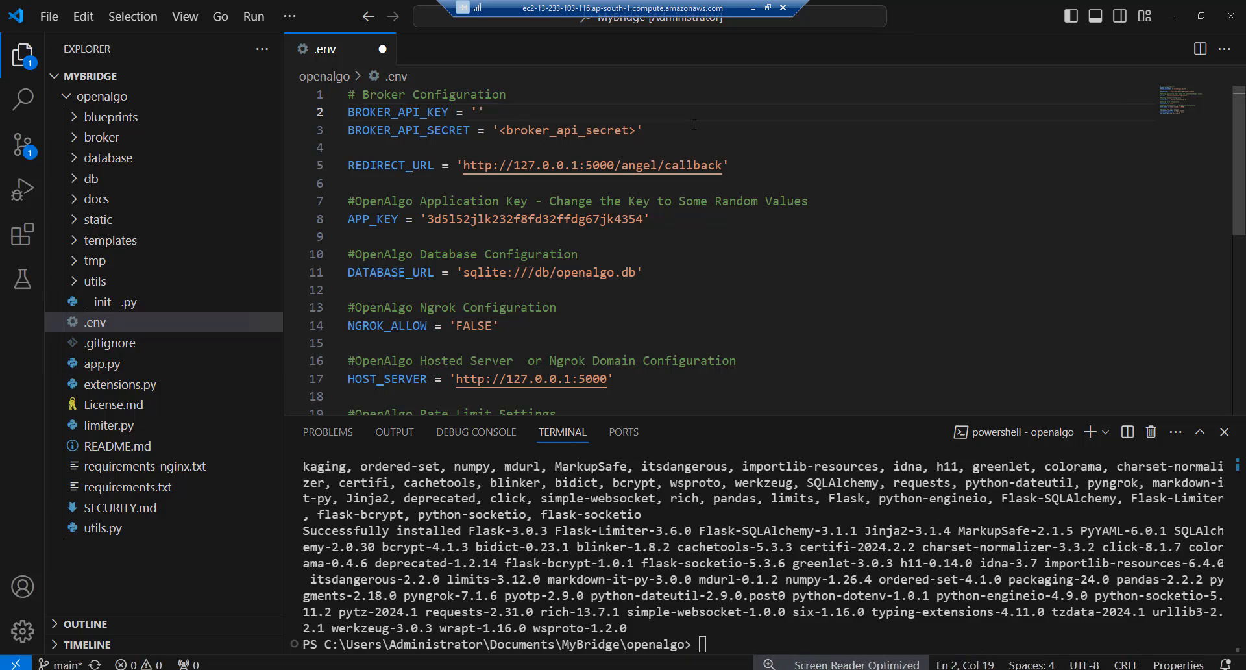
key(ctrl+v)
drag(637, 131, 499, 130)
key(BackSpace)
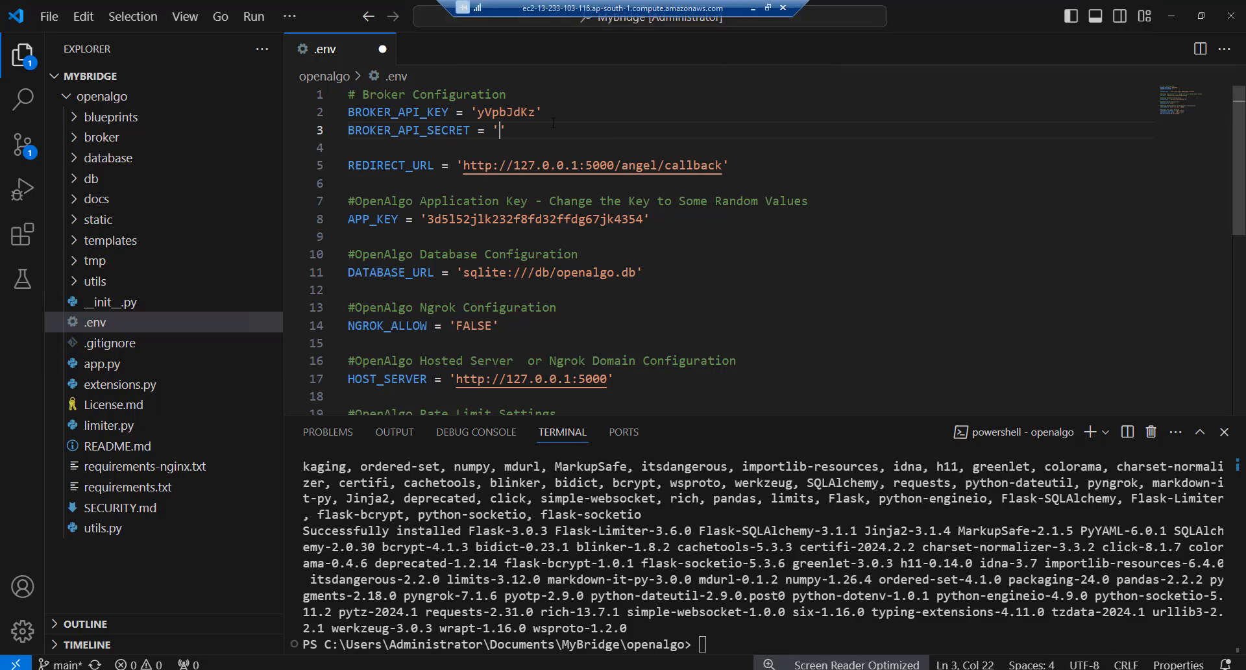
key(ctrl+v)
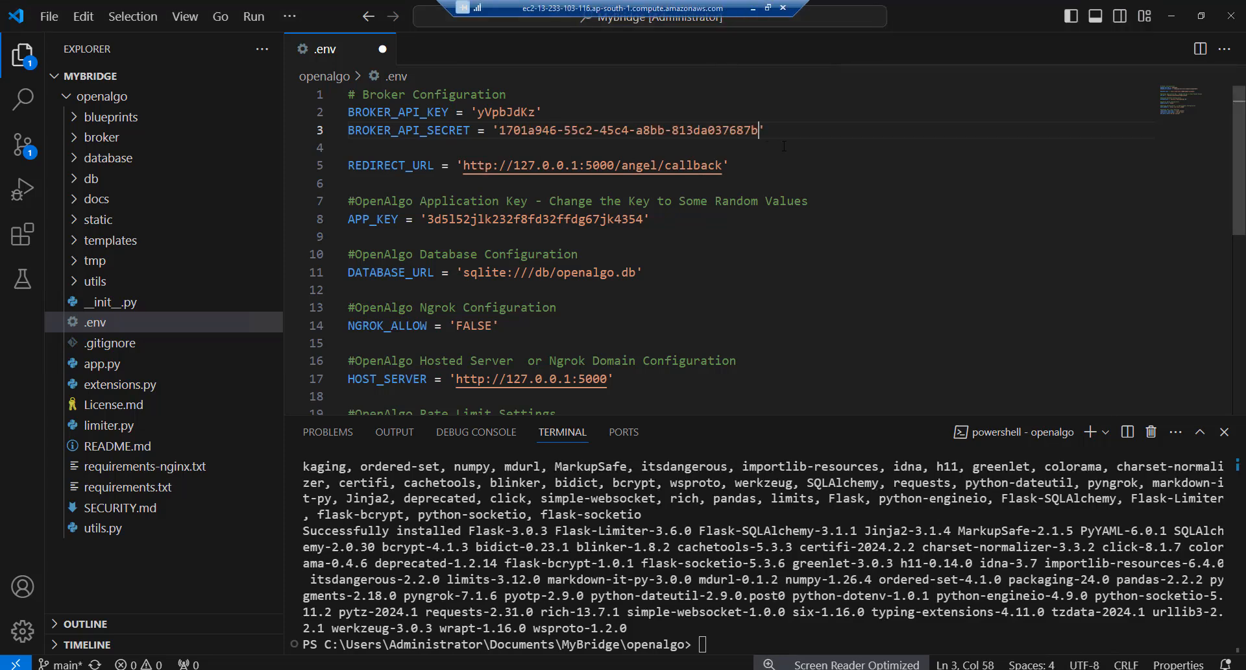
Save the .env file and stage 'python app.py' in the terminal
click(784, 145)
key(ctrl+s)
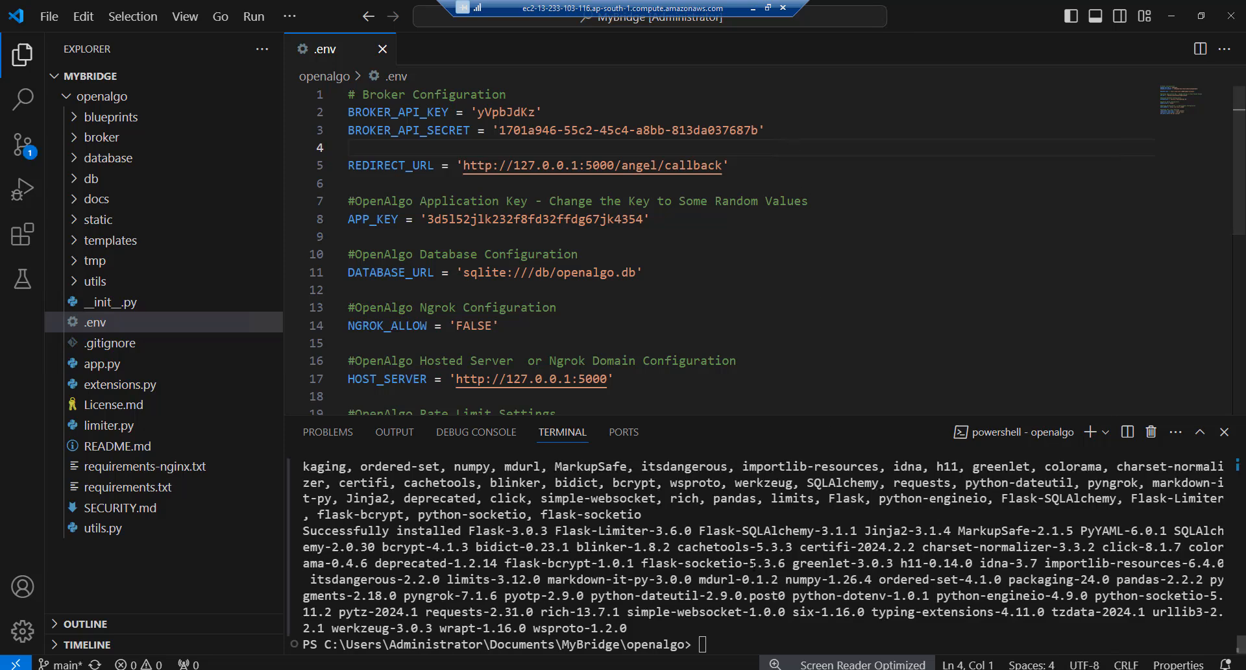
click(713, 638)
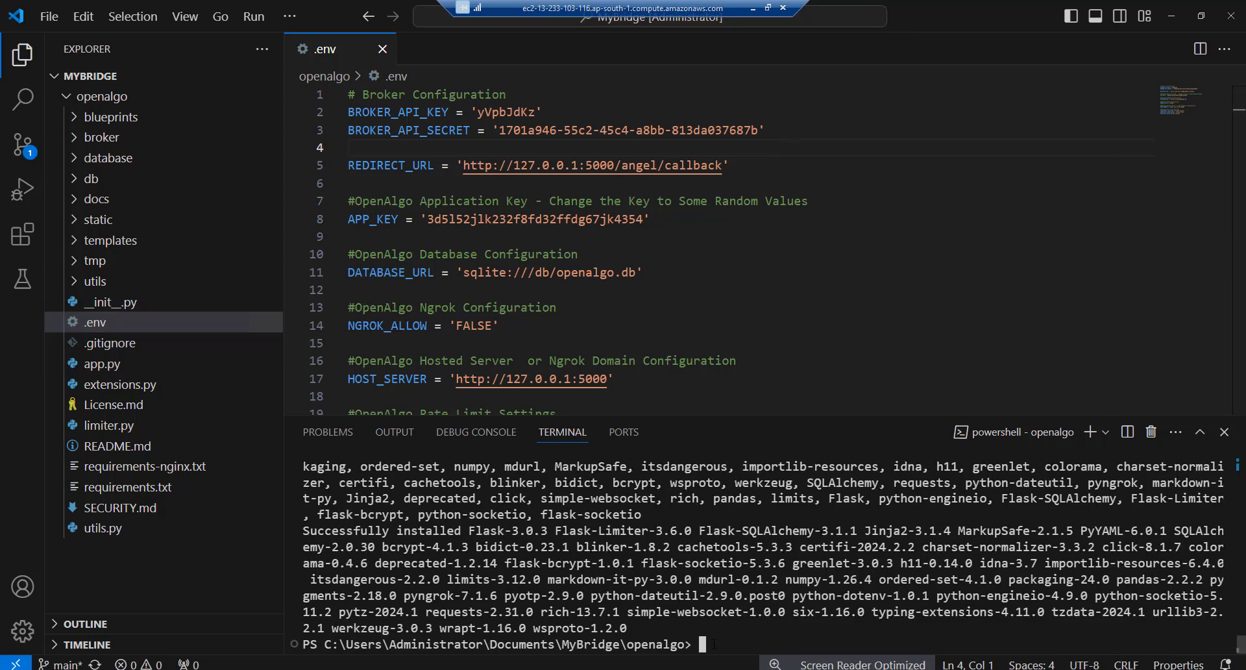
text(python app.py)
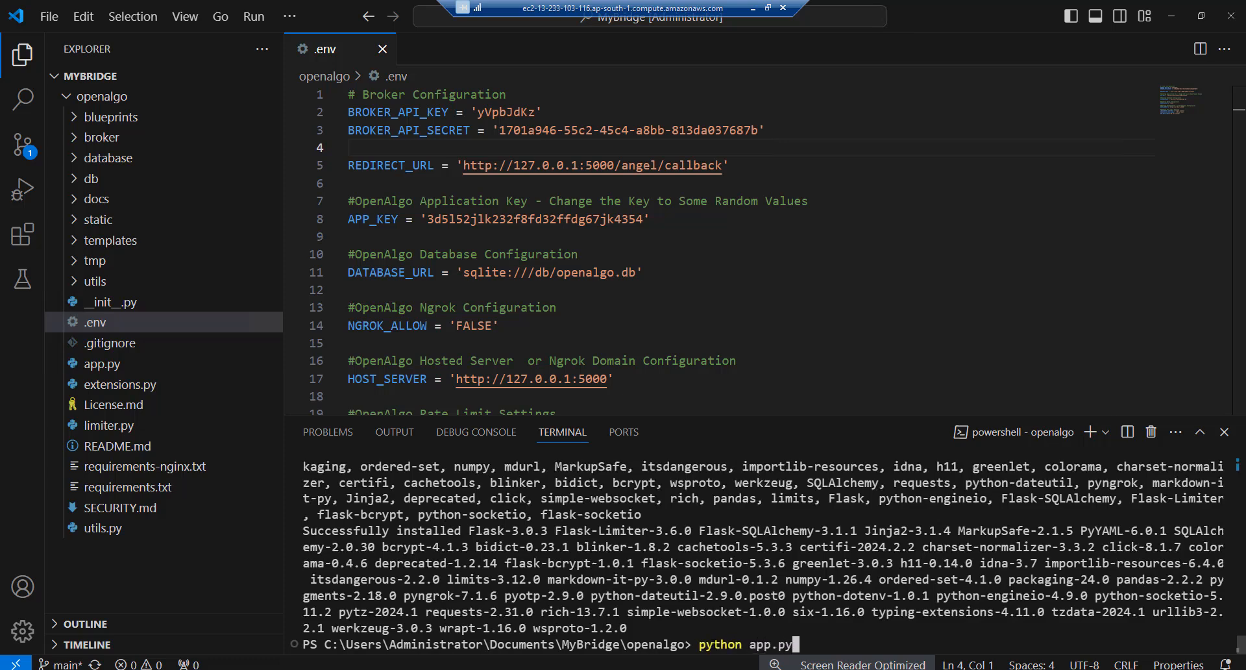
key(Return)
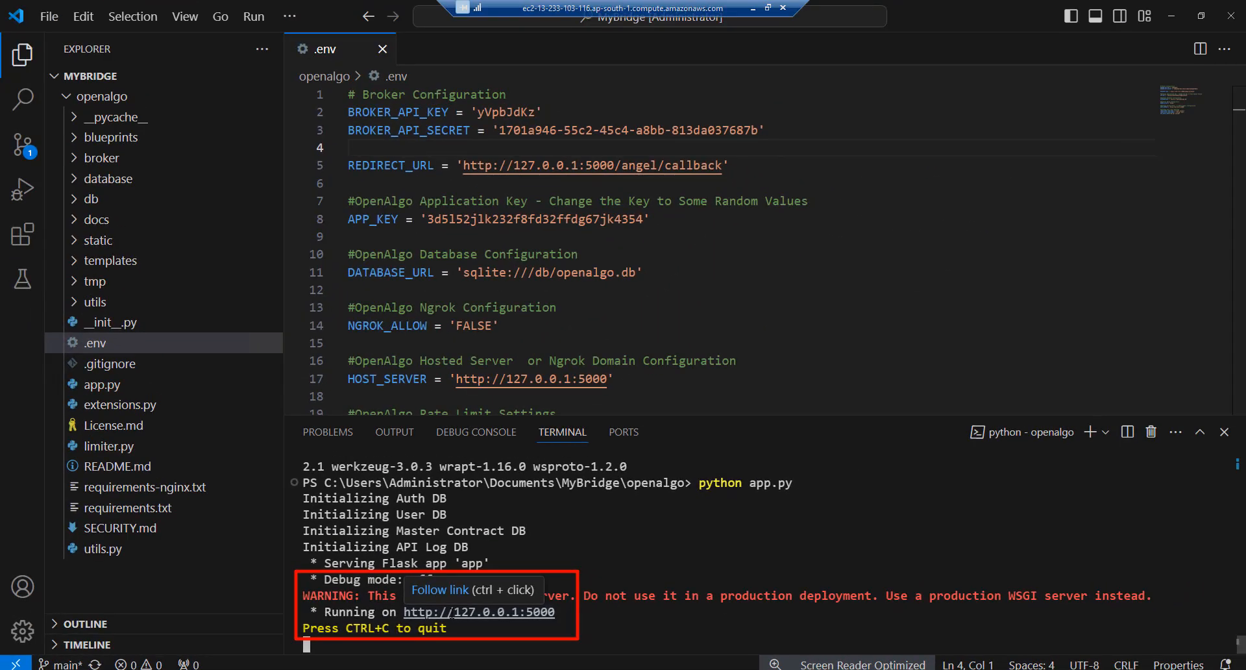
ctrl+click(451, 613)
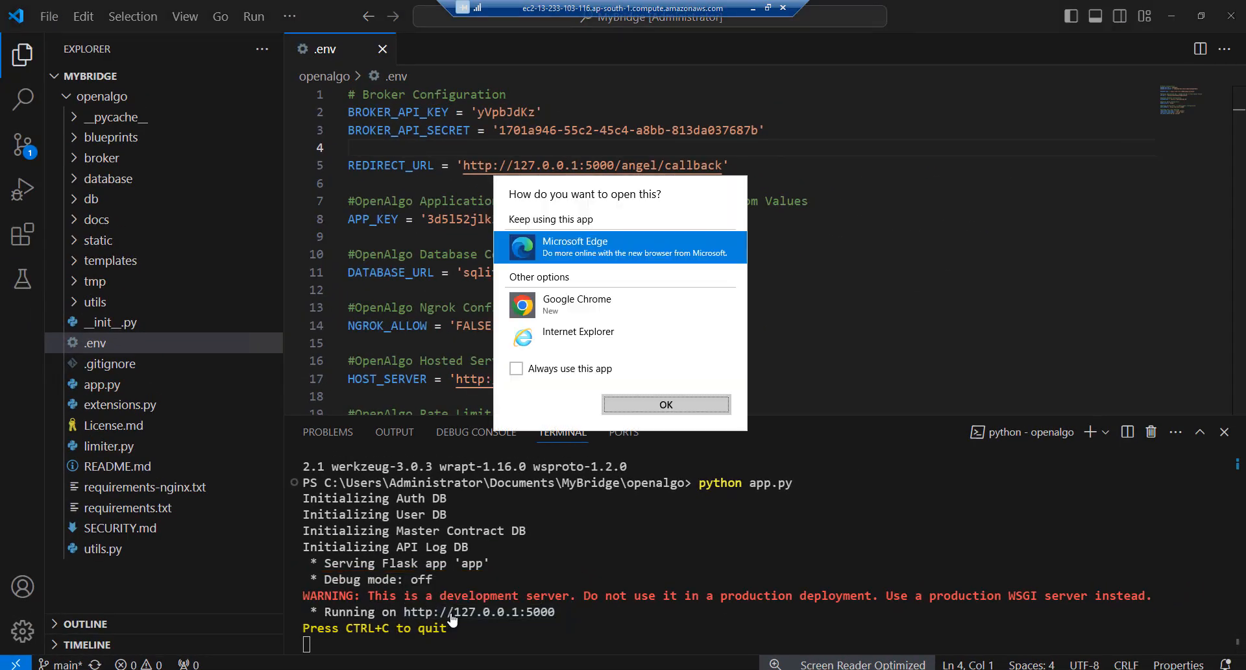
click(552, 305)
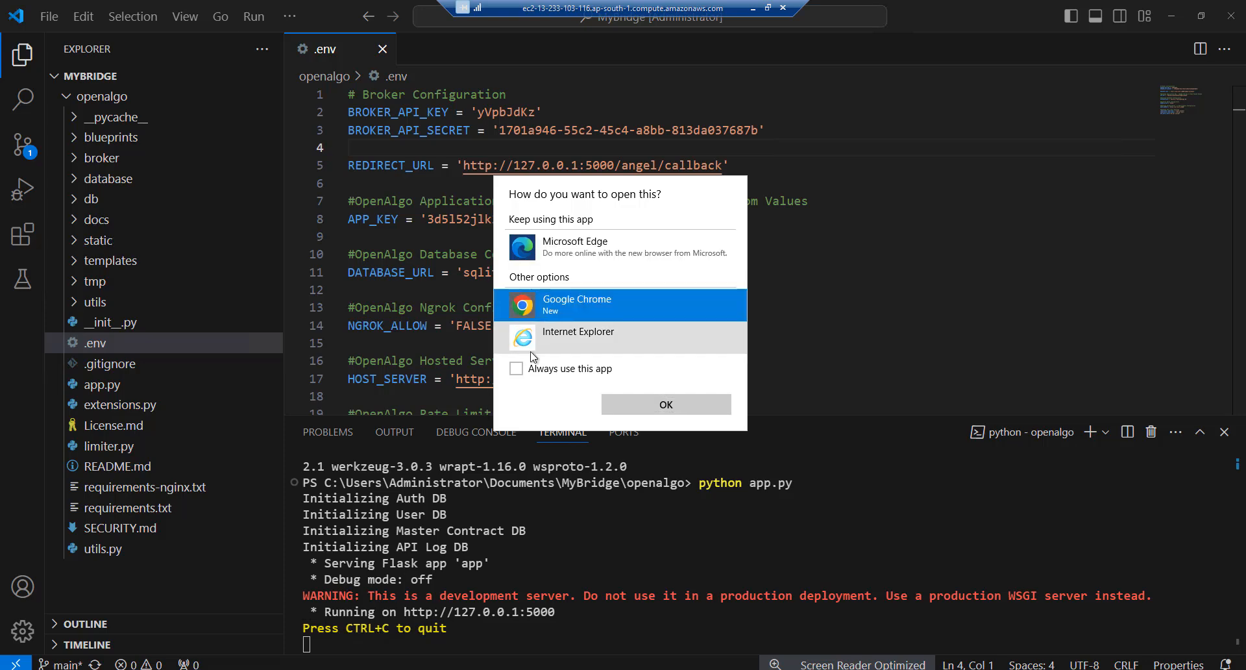
click(517, 369)
click(638, 405)
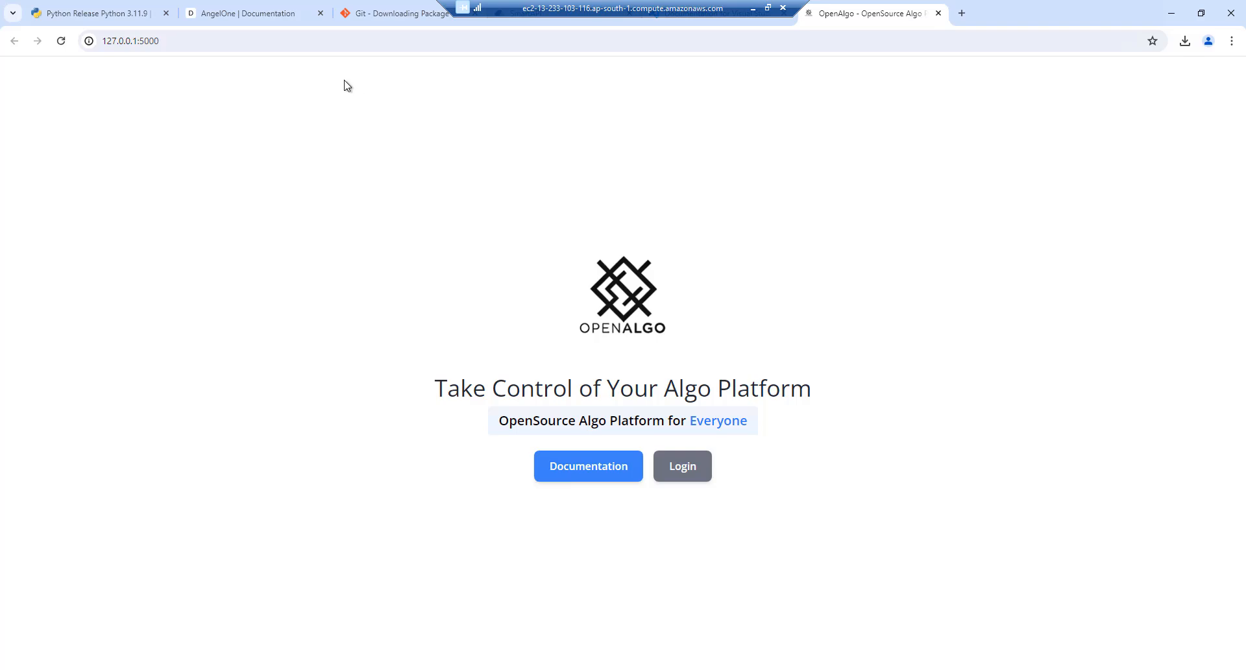
Load the OpenAlgo setup page at 127.0.0.1:5000/setup
click(361, 45)
click(361, 44)
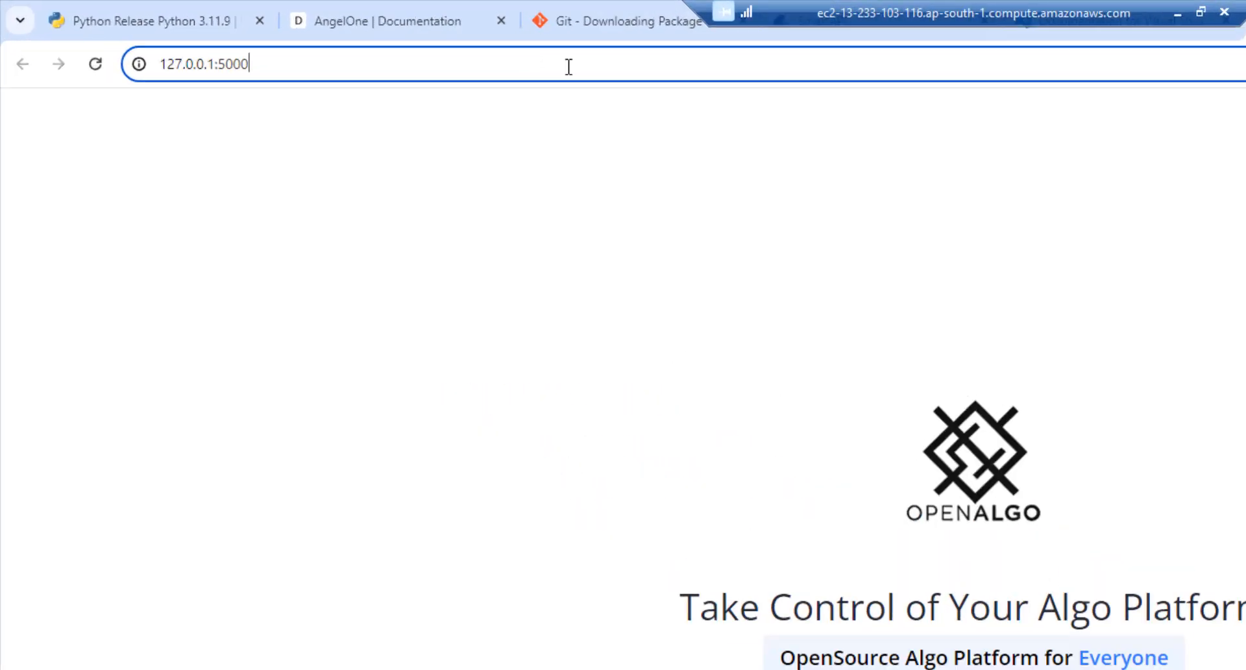
text(/setup)
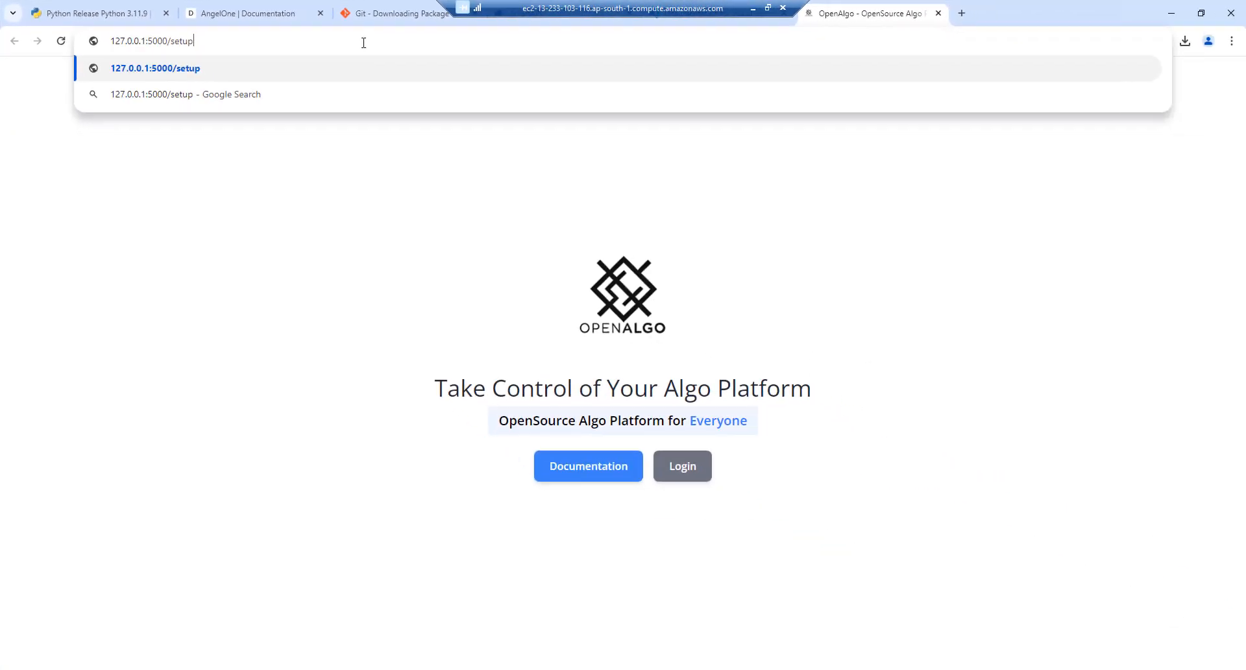
key(Return)
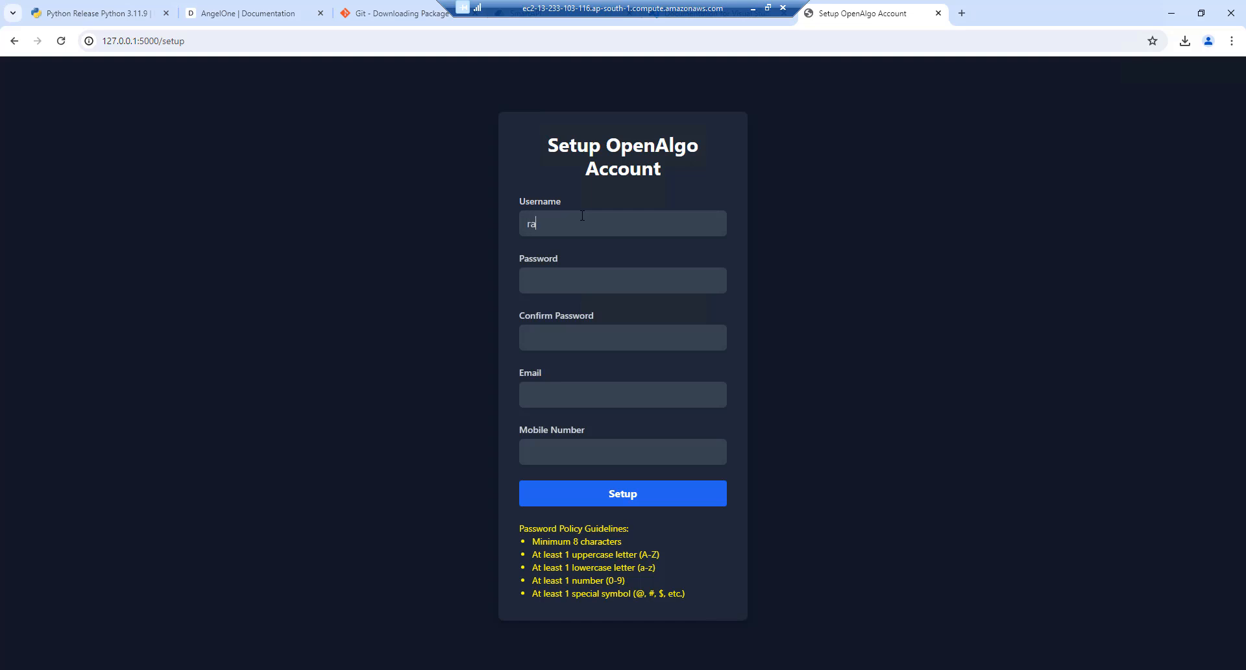
Enter the admin username, the password twice, and the account's email address in the setup form
click(582, 216)
text(rajandran)
key(Tab)
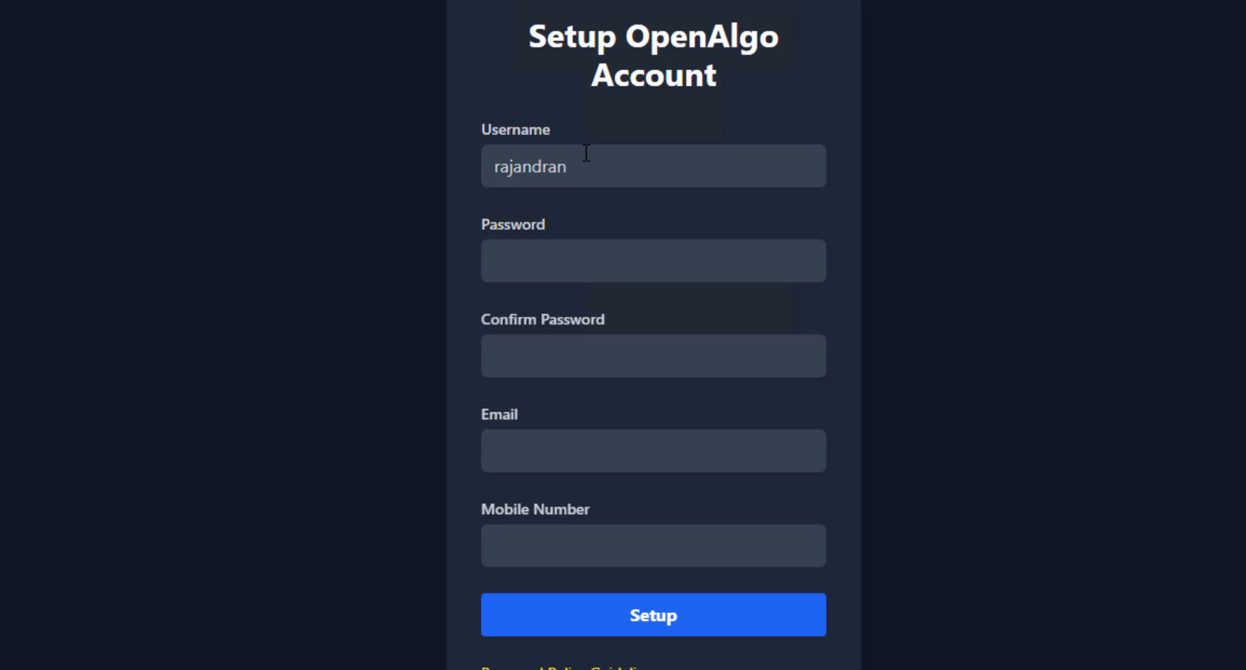
text(•••••••••)
key(Tab)
scroll(586, 152, up, 1)
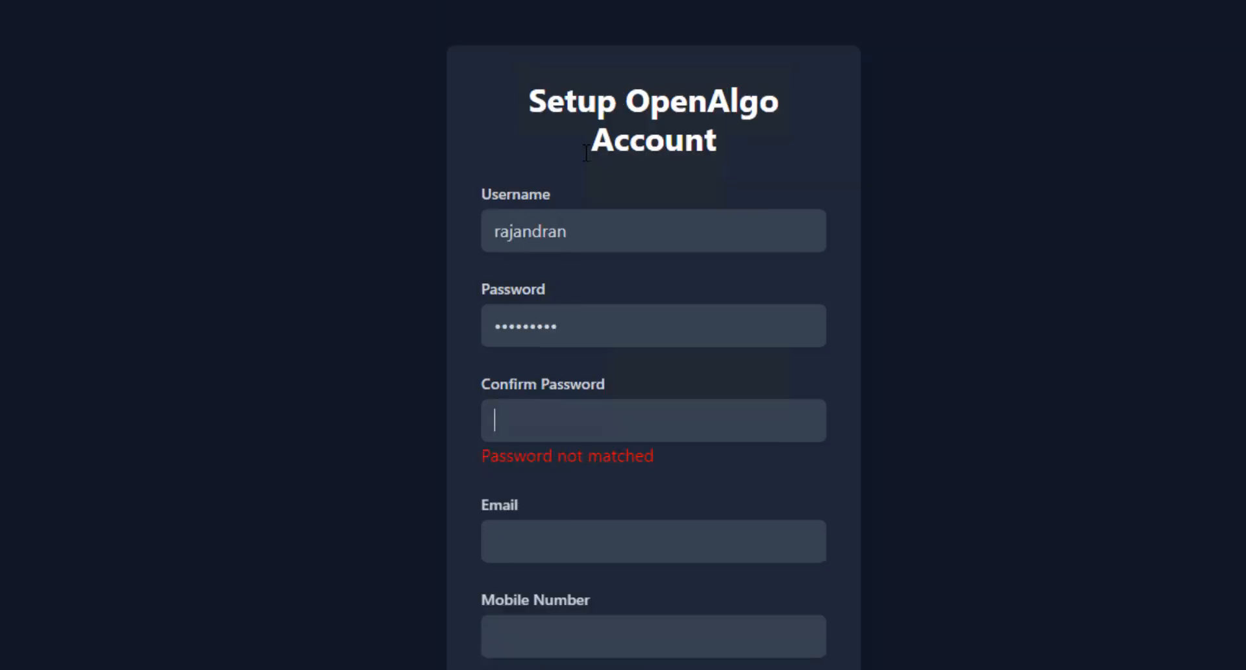
text(•••••••••)
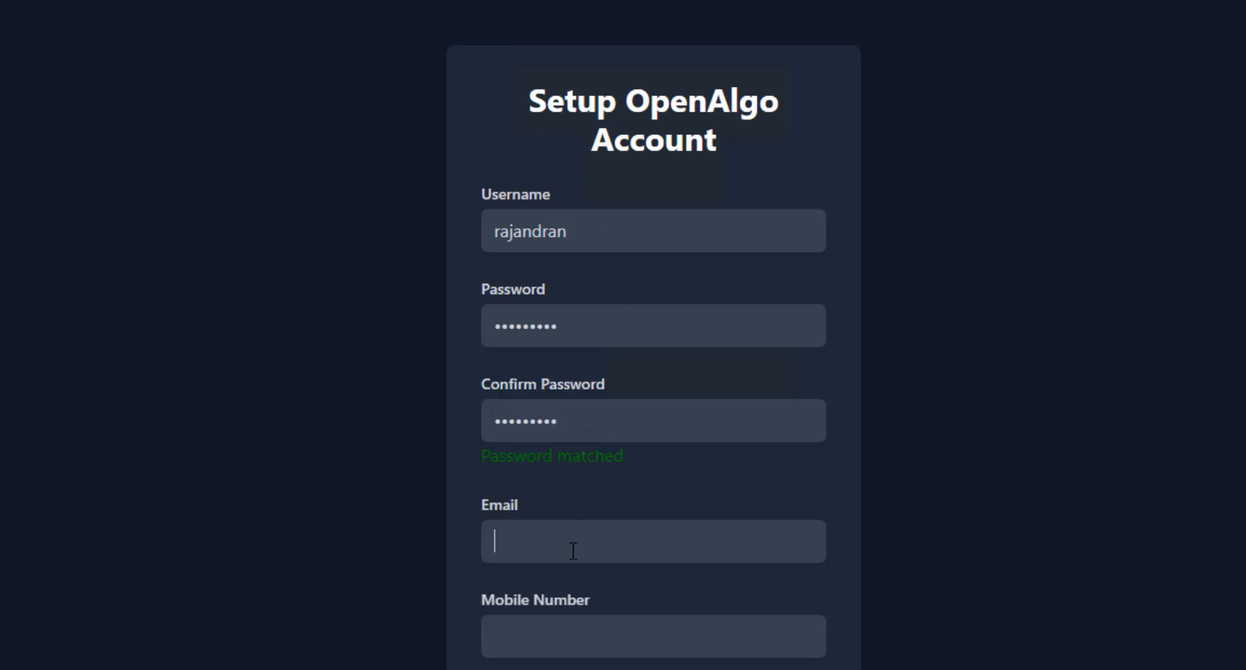
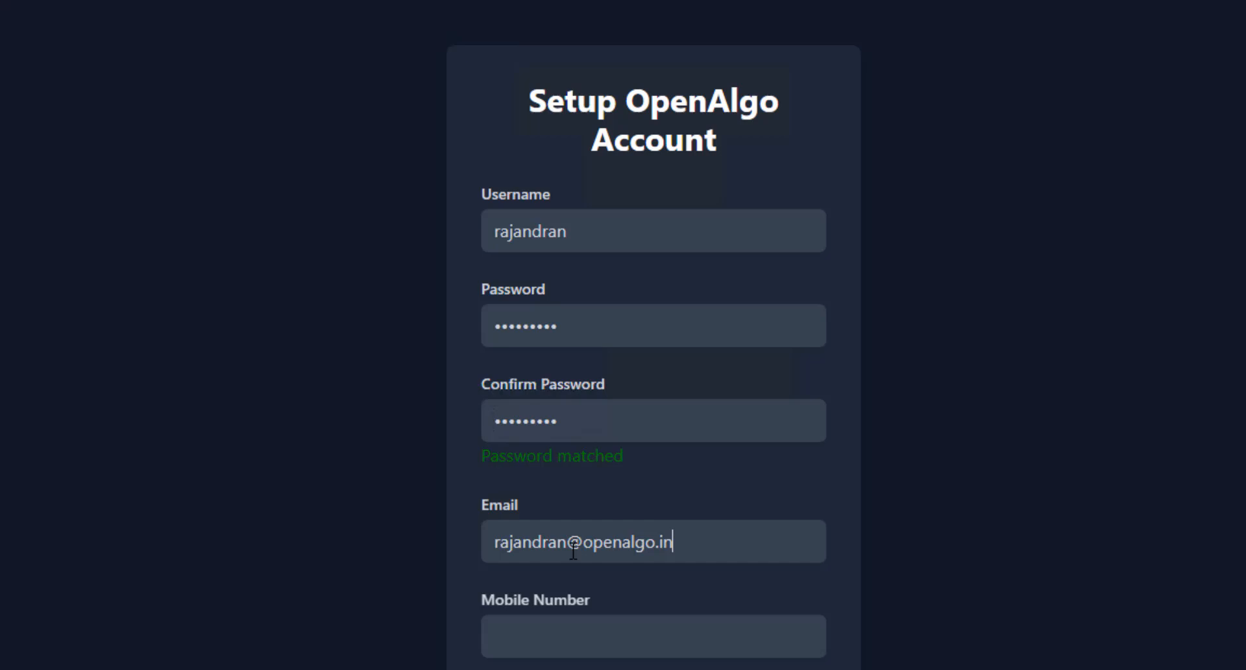
key(Tab)
text(99999)
Enter a ten-digit mobile number, correcting its length, and submit the setup form
text(9999)
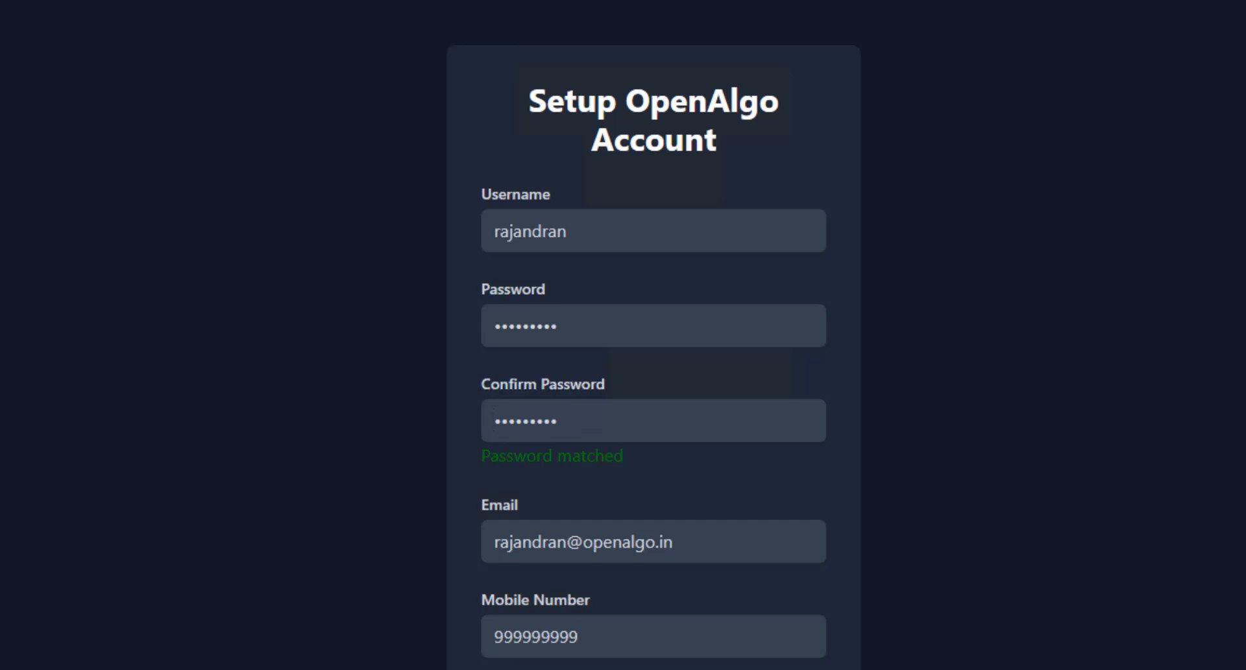
click(653, 669)
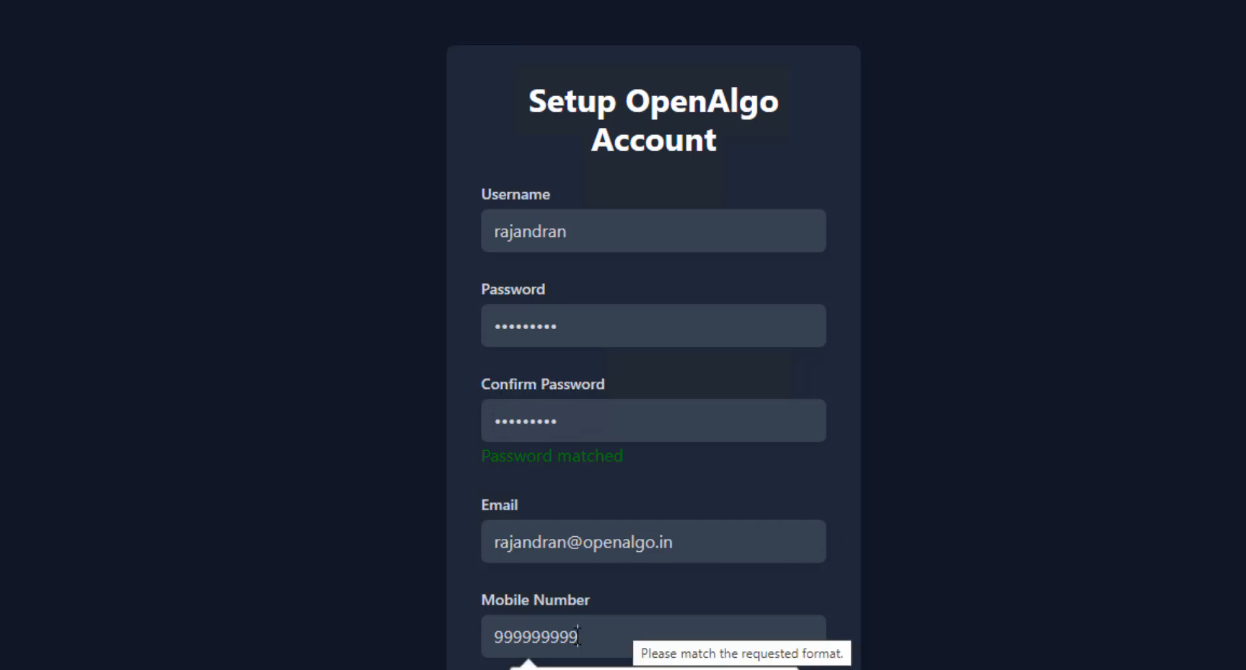
text(9)
click(552, 636)
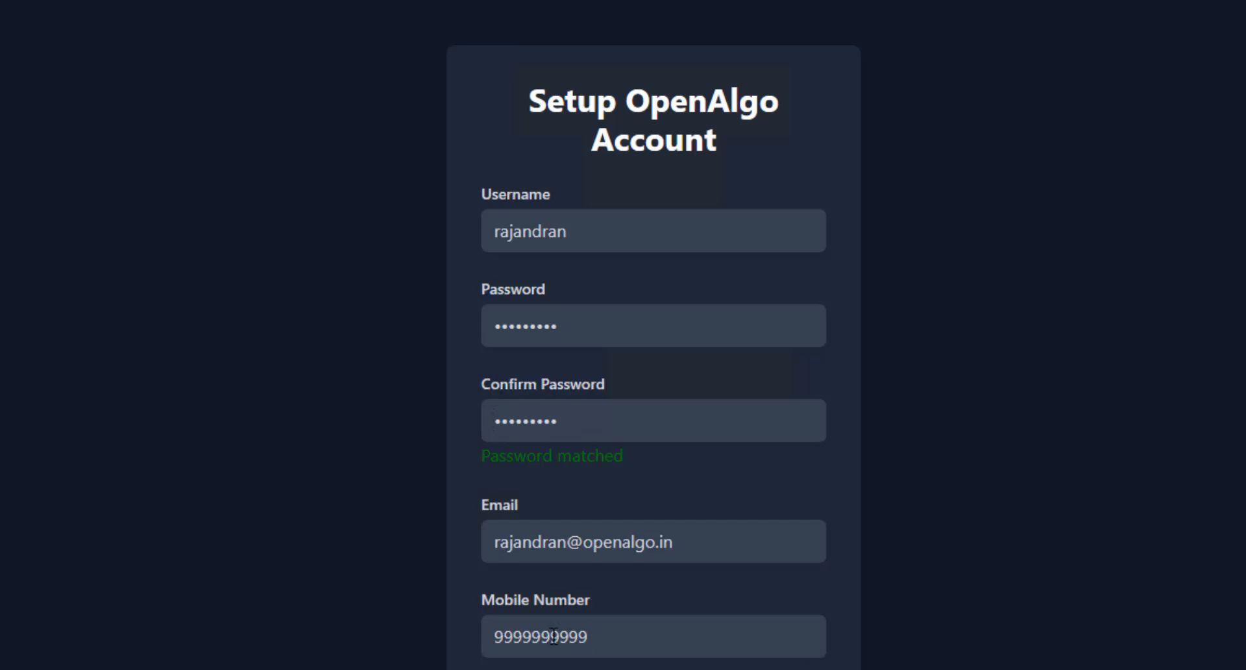
key(BackSpace)
key(BackSpace)
text(99)
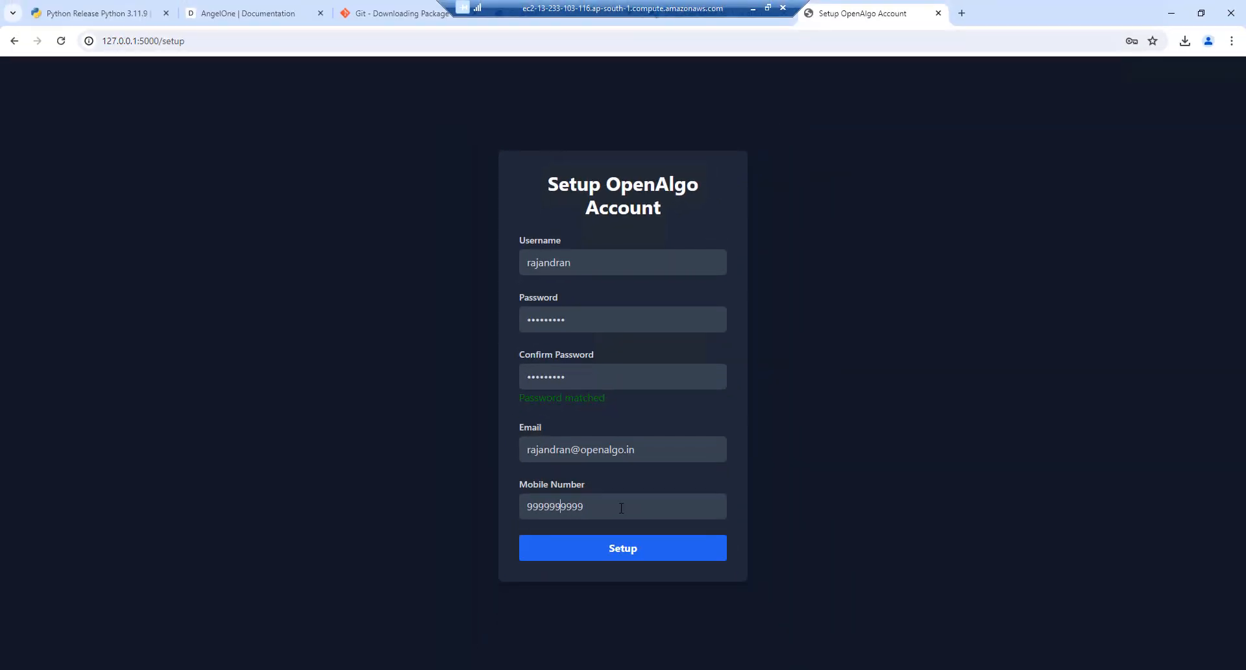
click(608, 555)
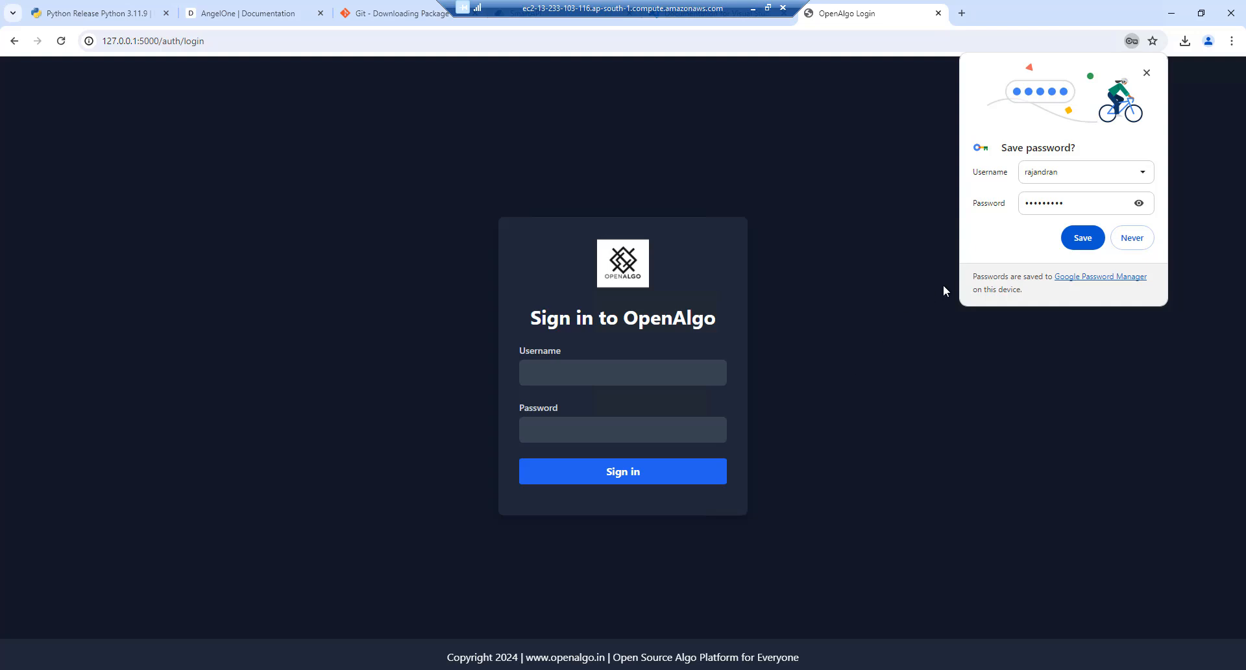
Save the login in Chrome, sign in to OpenAlgo, and choose Angel as the broker
click(1082, 238)
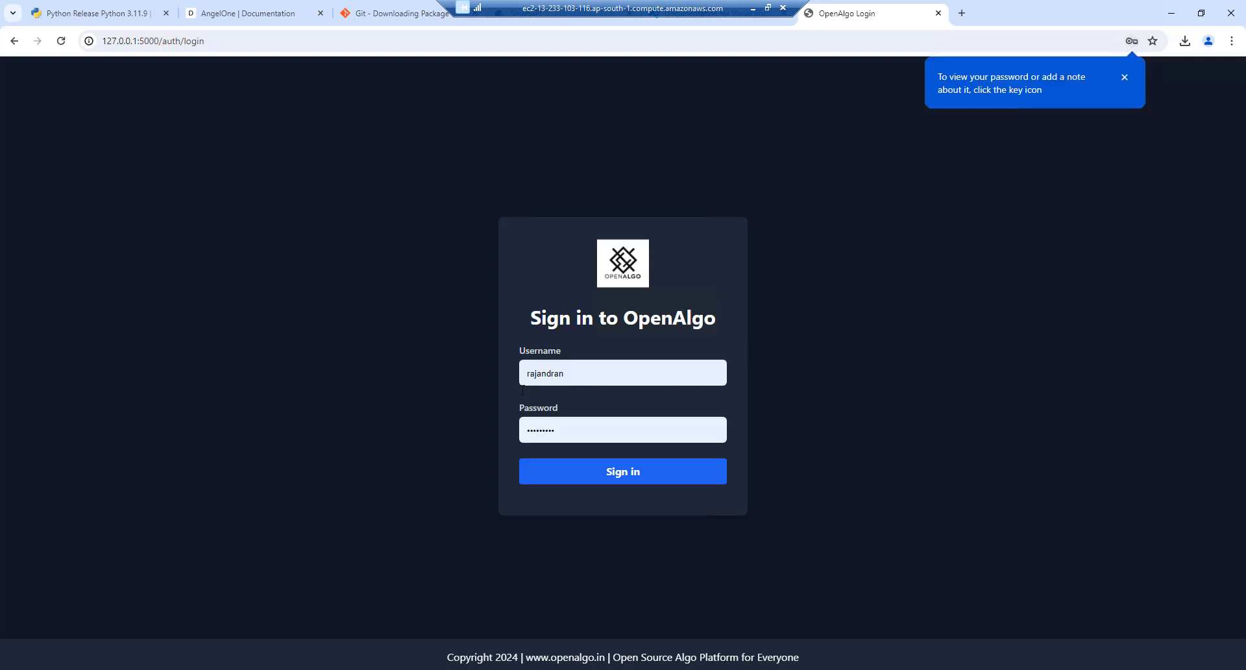
click(613, 474)
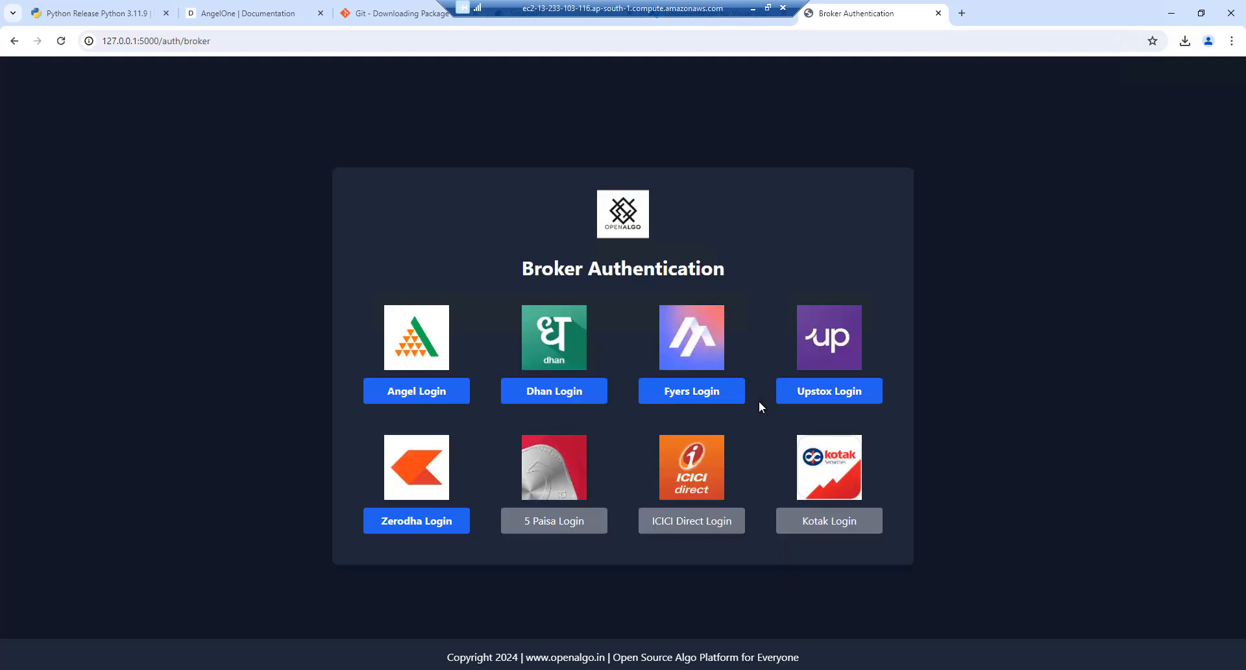
click(406, 397)
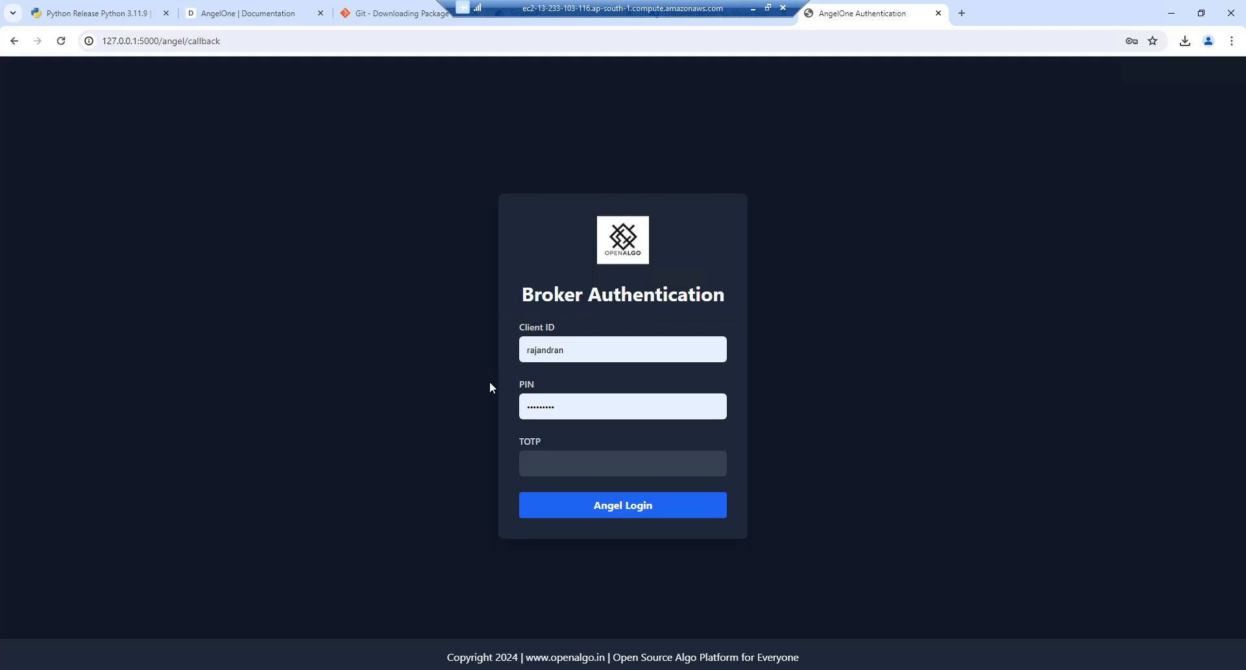
Replace the autofilled Angel client ID and PIN with the account's own credentials
click(564, 354)
key(ctrl+a)
key(BackSpace)
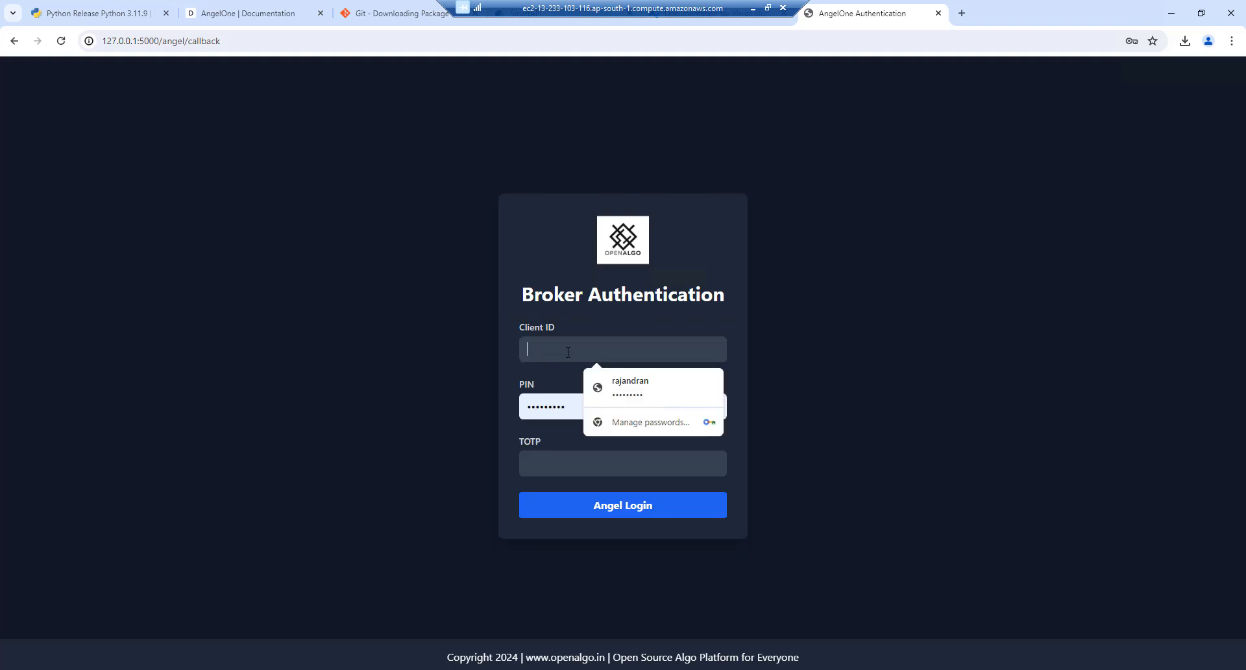
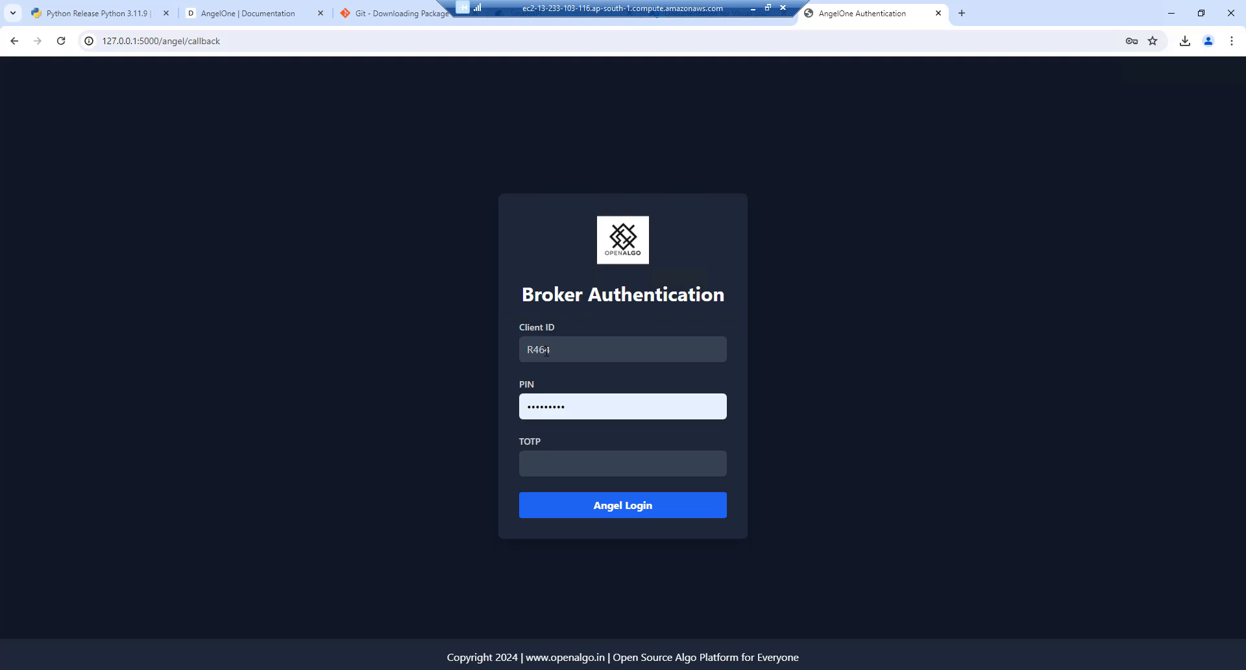
double_click(572, 405)
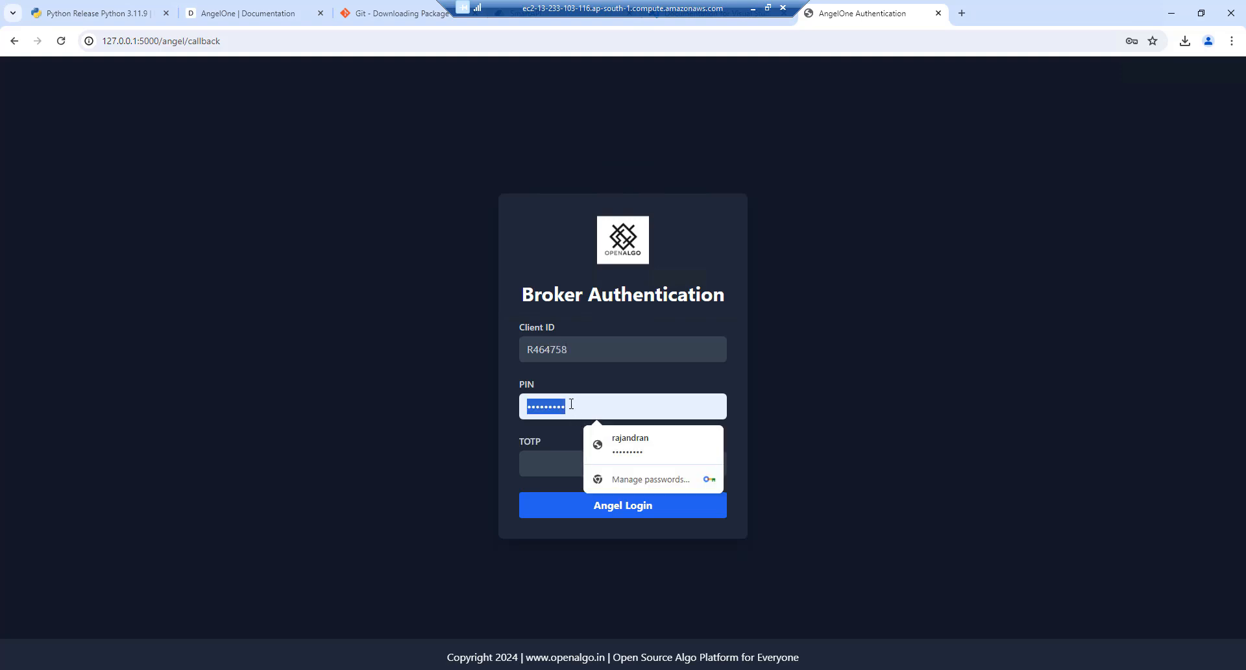
text(••••)
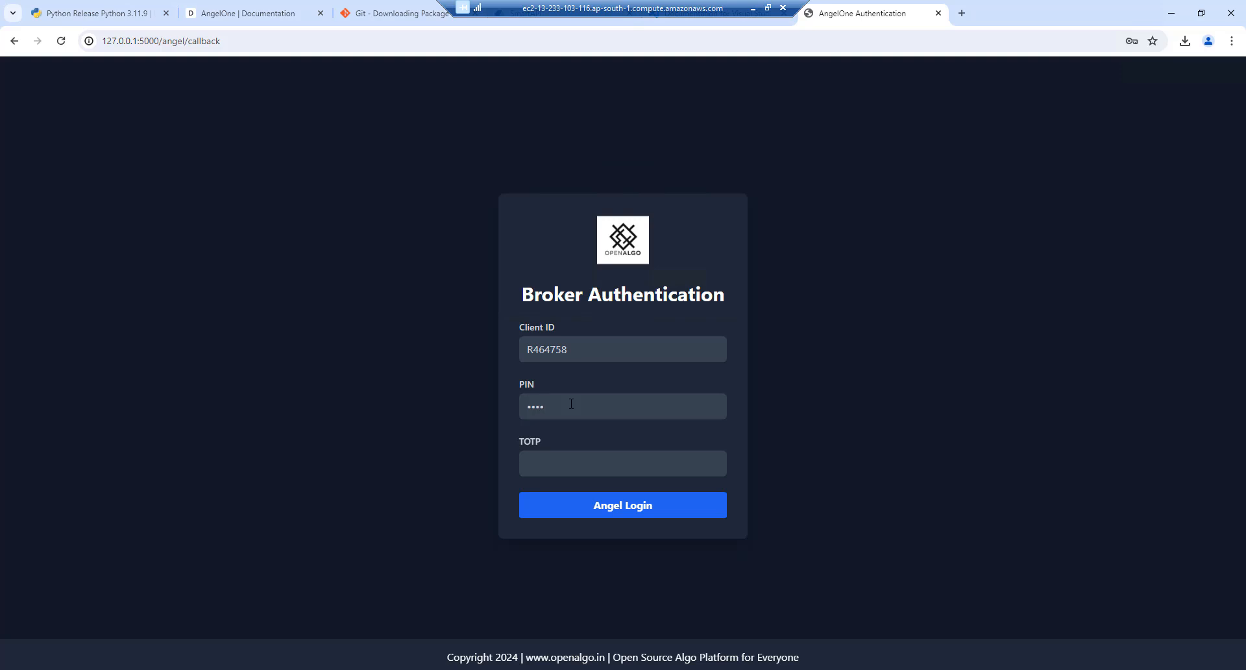
Enter the TOTP code and log in to Angel One, declining Chrome's offer to save the login
click(553, 464)
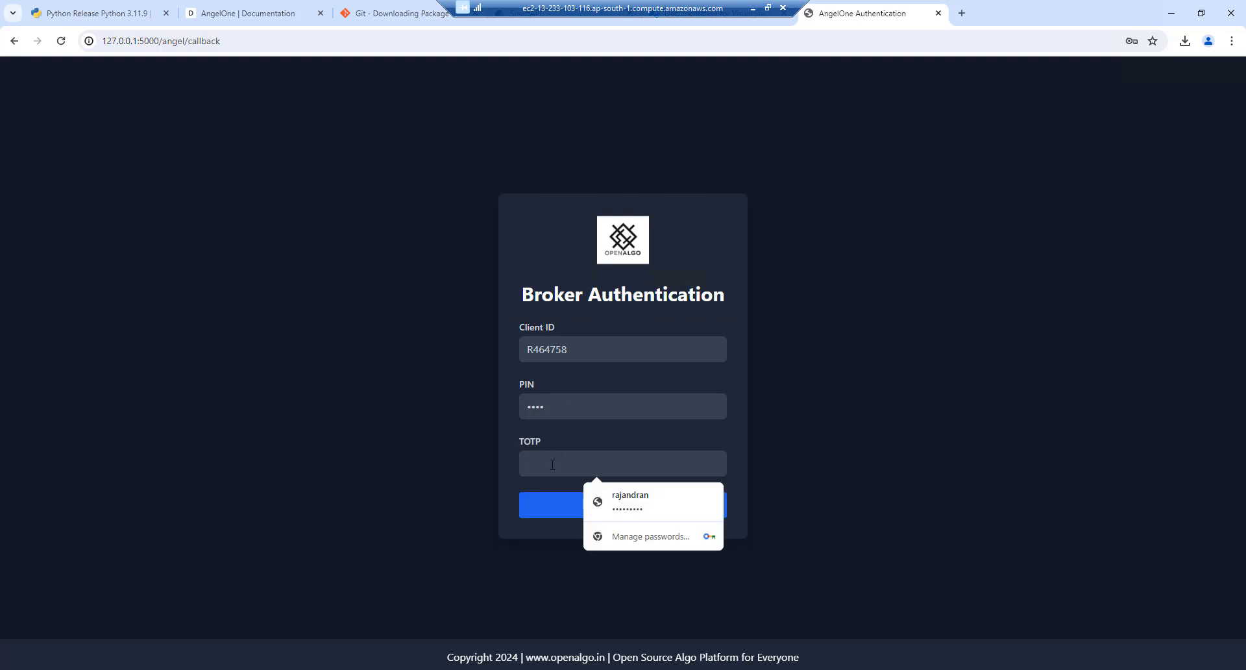
text(••)
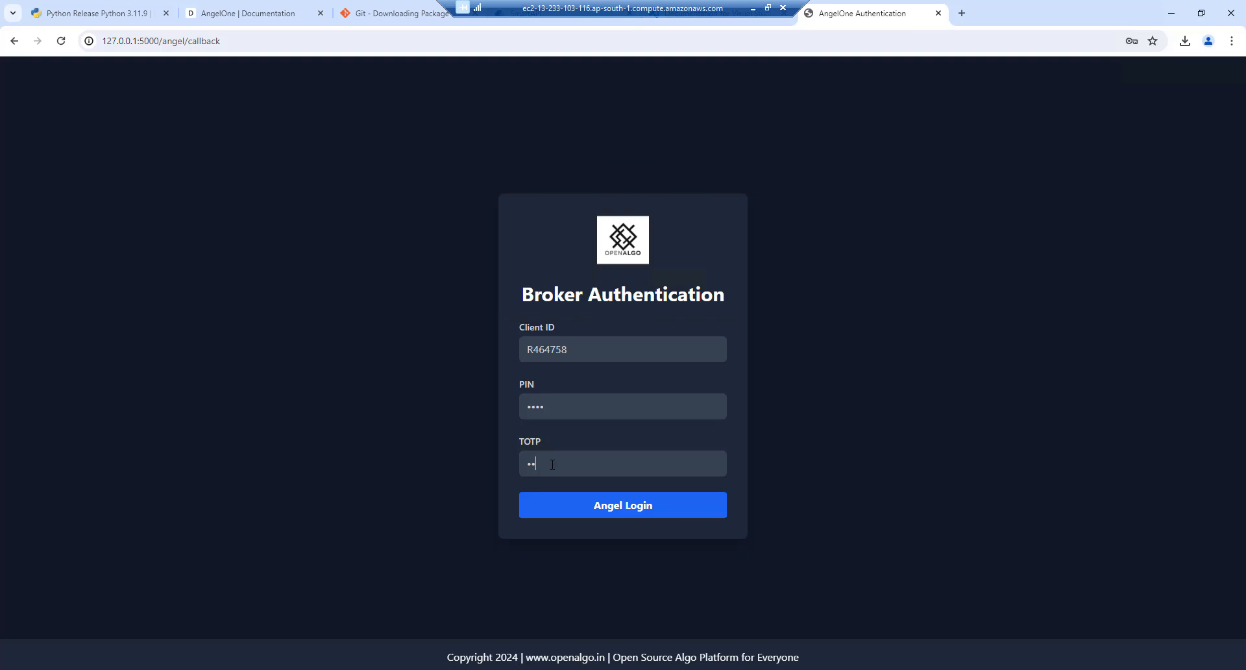
text(••••)
click(614, 507)
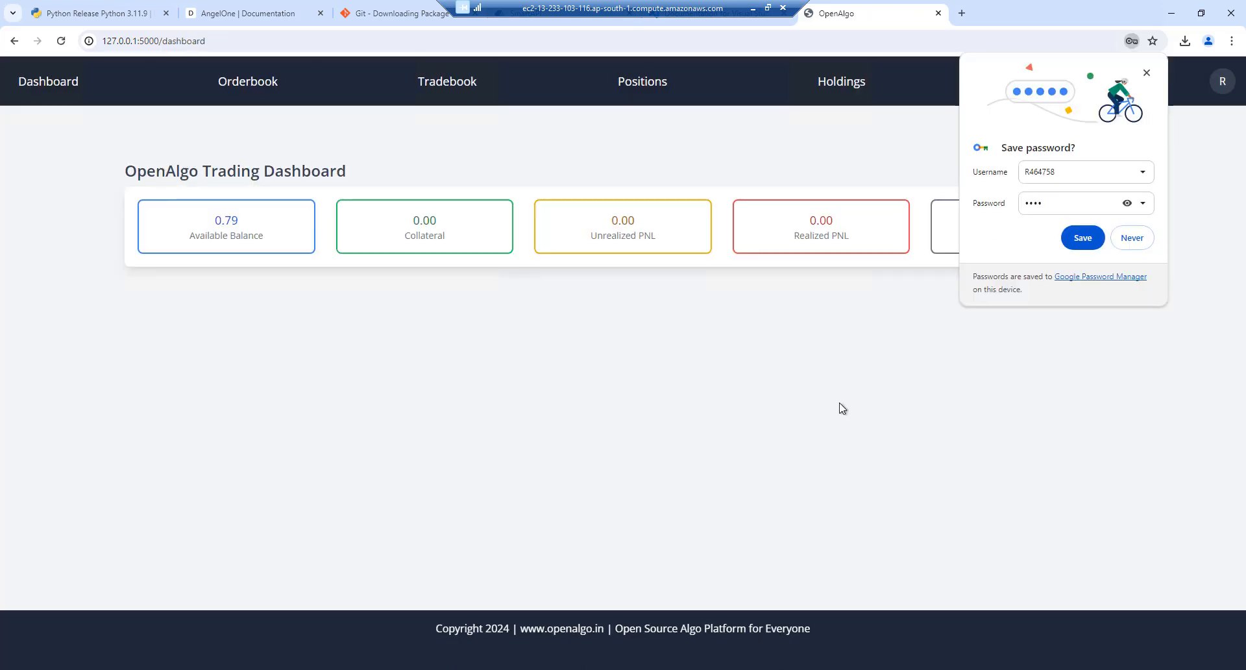
click(1132, 239)
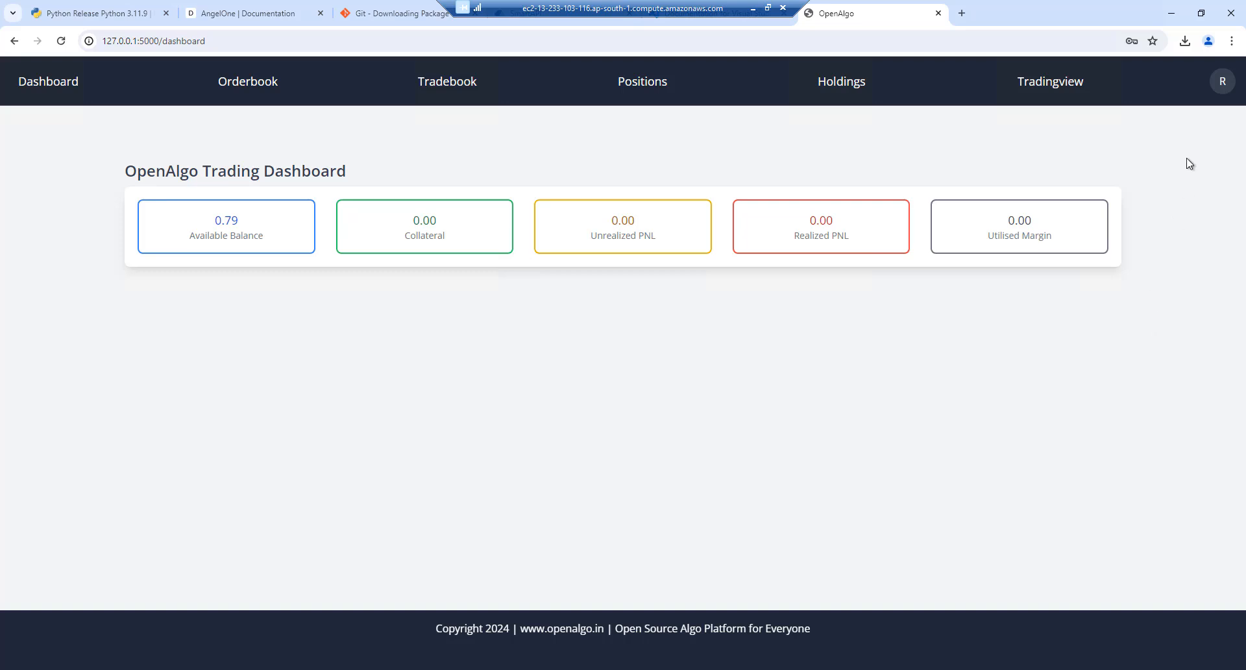
Search OpenAlgo's symbol lookup for ZOMATO on the NSE exchange
click(1219, 82)
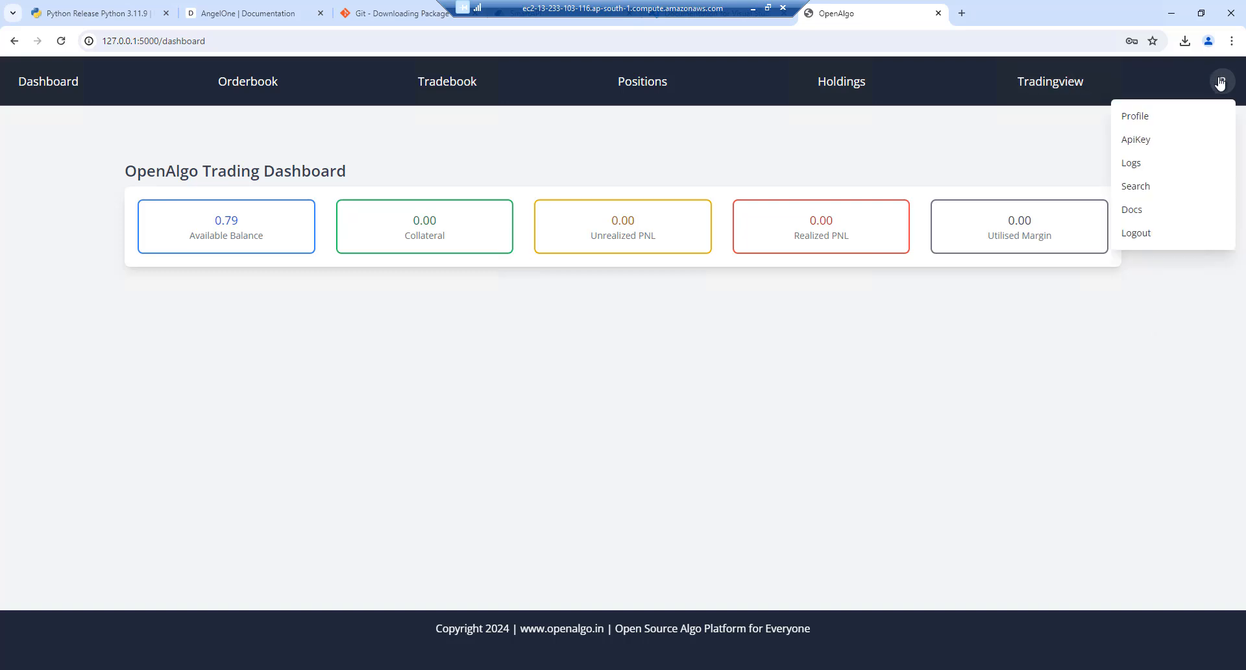
click(1141, 187)
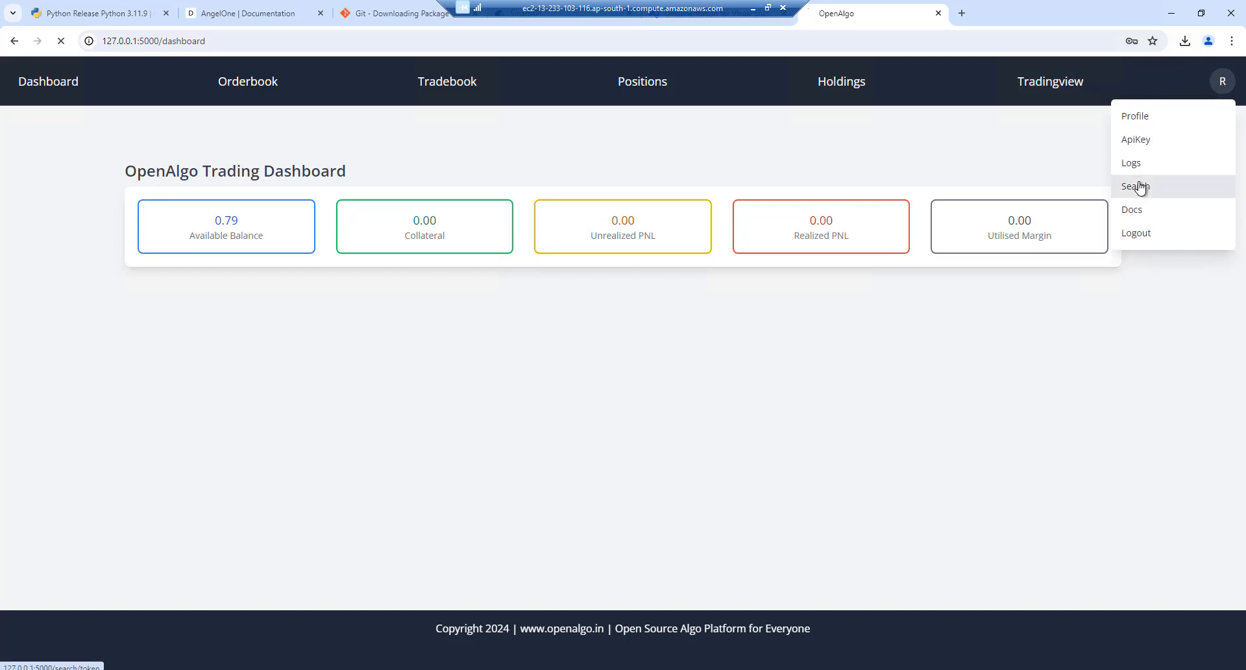
click(536, 235)
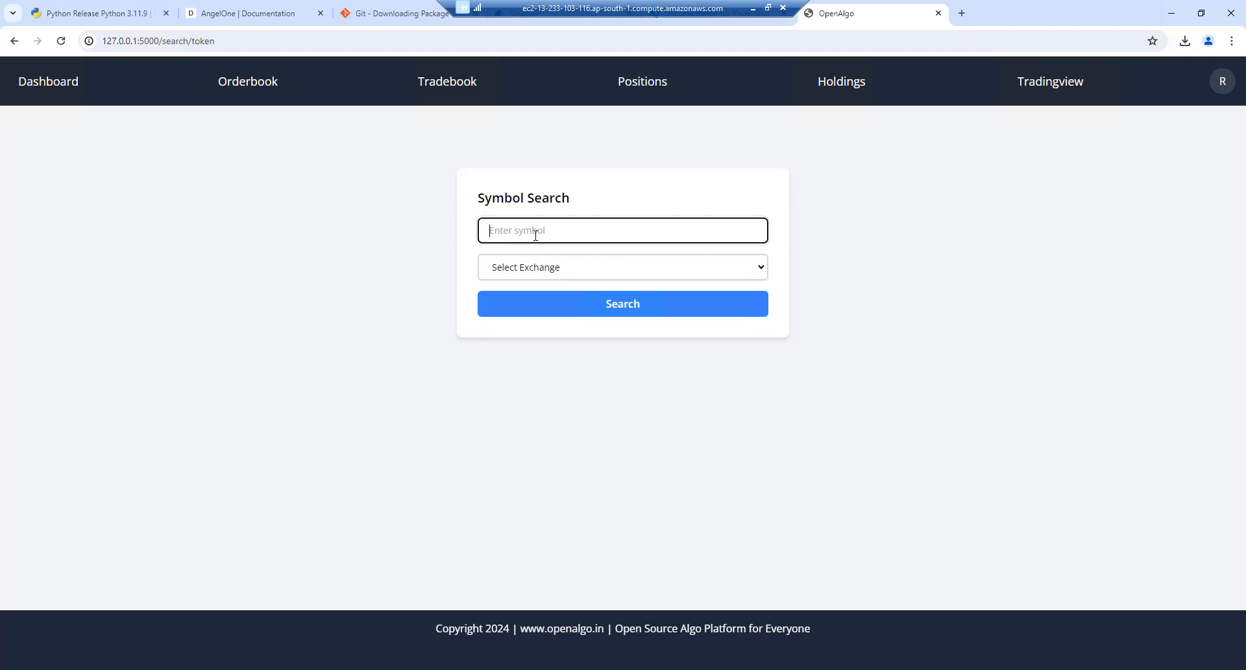
text(reli)
key(BackSpace)
key(BackSpace)
text(zomato)
click(537, 266)
click(516, 304)
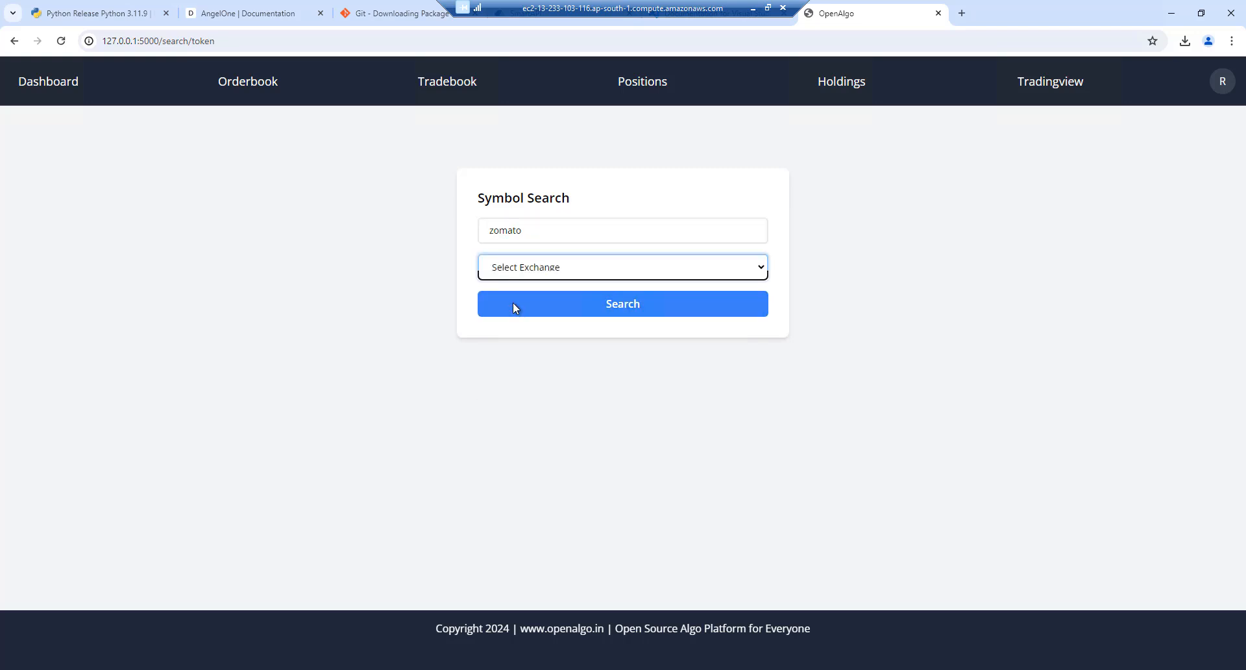
double_click(521, 234)
key(BackSpace)
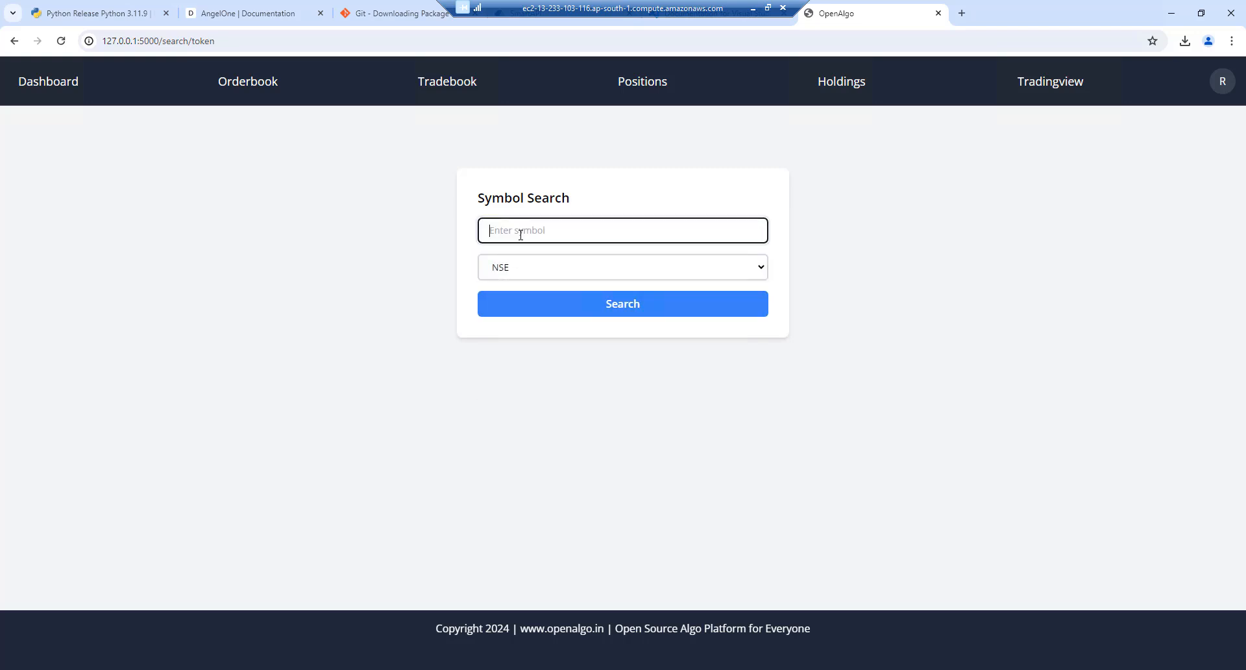
text(ZOMATO)
click(589, 305)
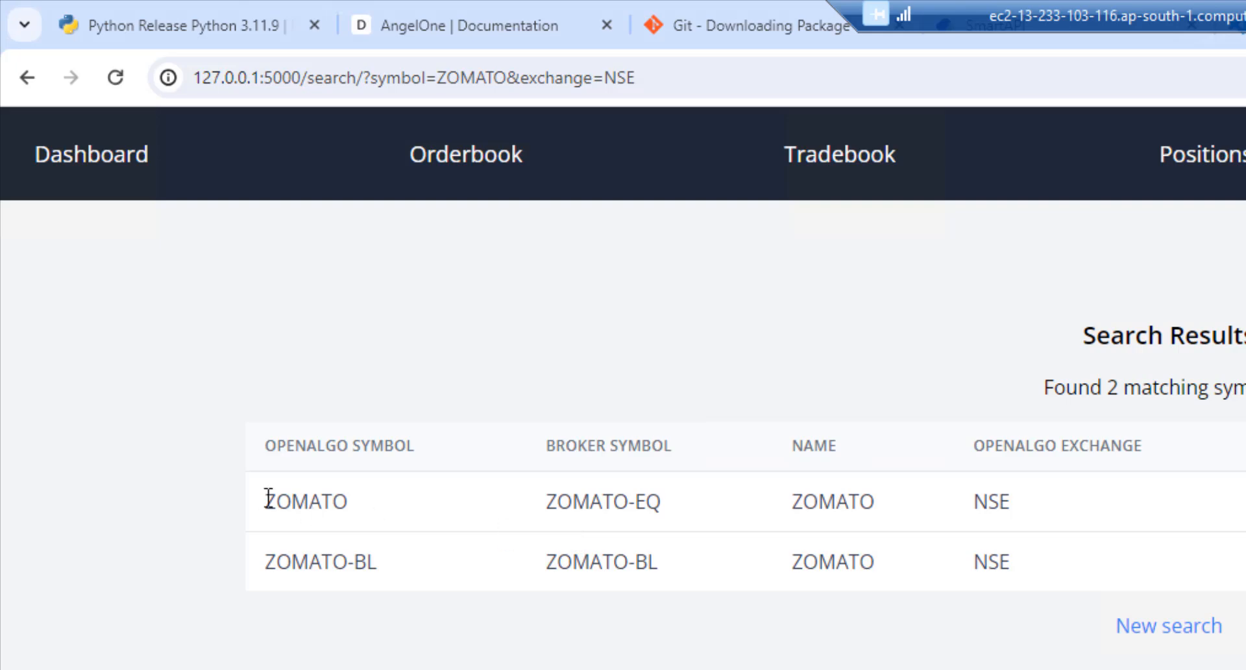
Highlight the ZOMATO symbol and its broker symbol ZOMATO-EQ in the results
drag(273, 503, 371, 511)
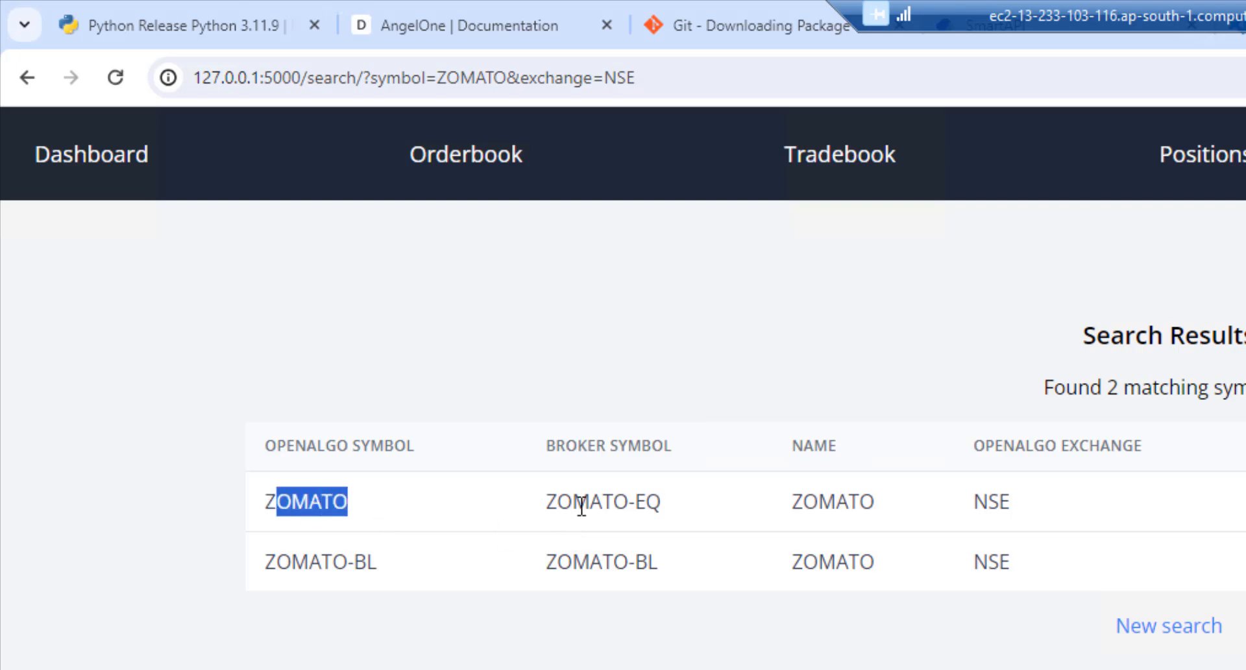
drag(542, 501, 691, 497)
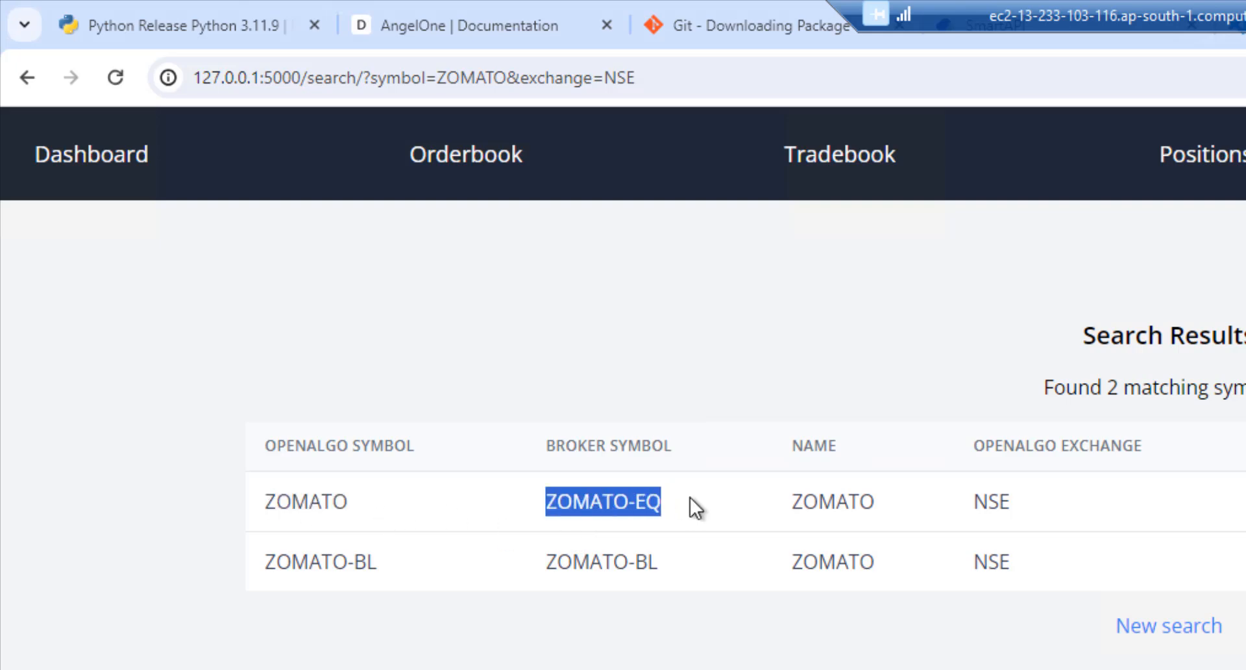
double_click(293, 513)
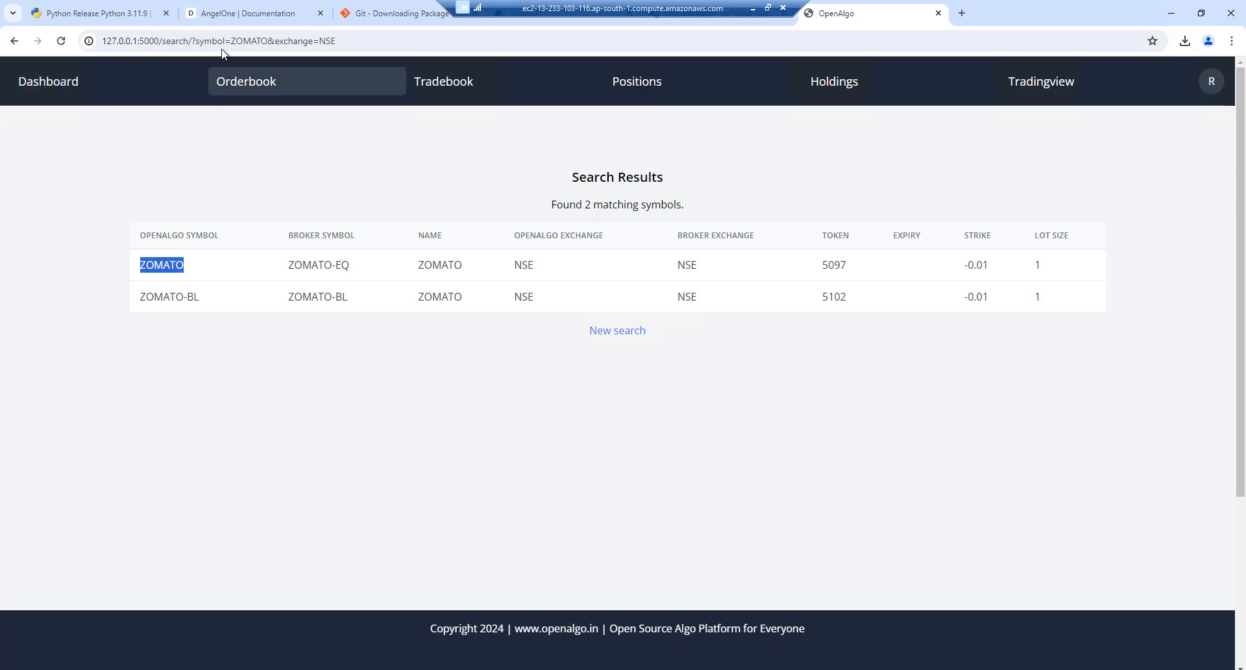
Show the Symbol Format page under API Documentation in the OpenAlgo docs
click(228, 15)
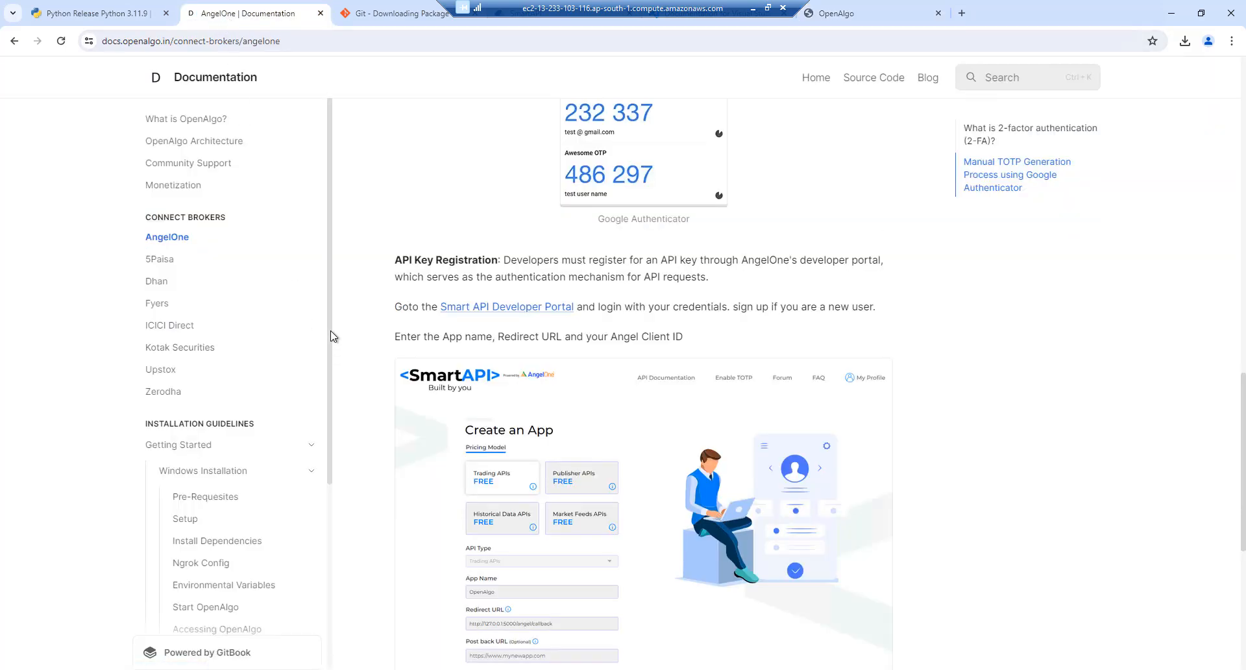
drag(331, 331, 319, 549)
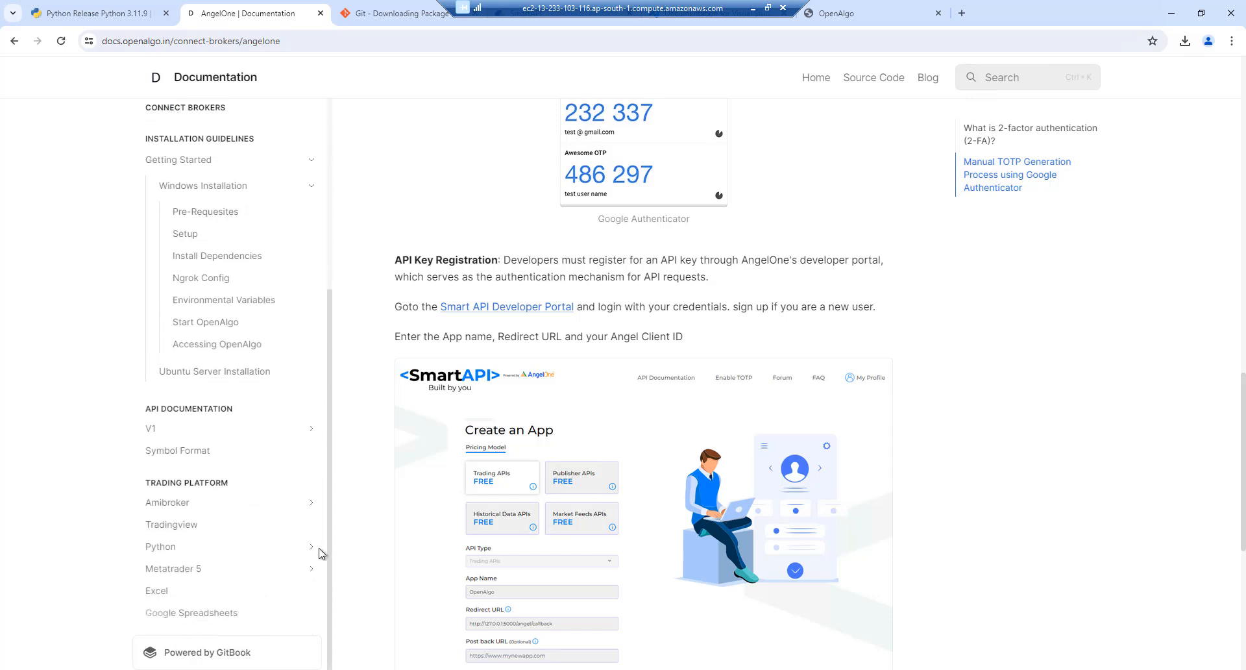
click(190, 458)
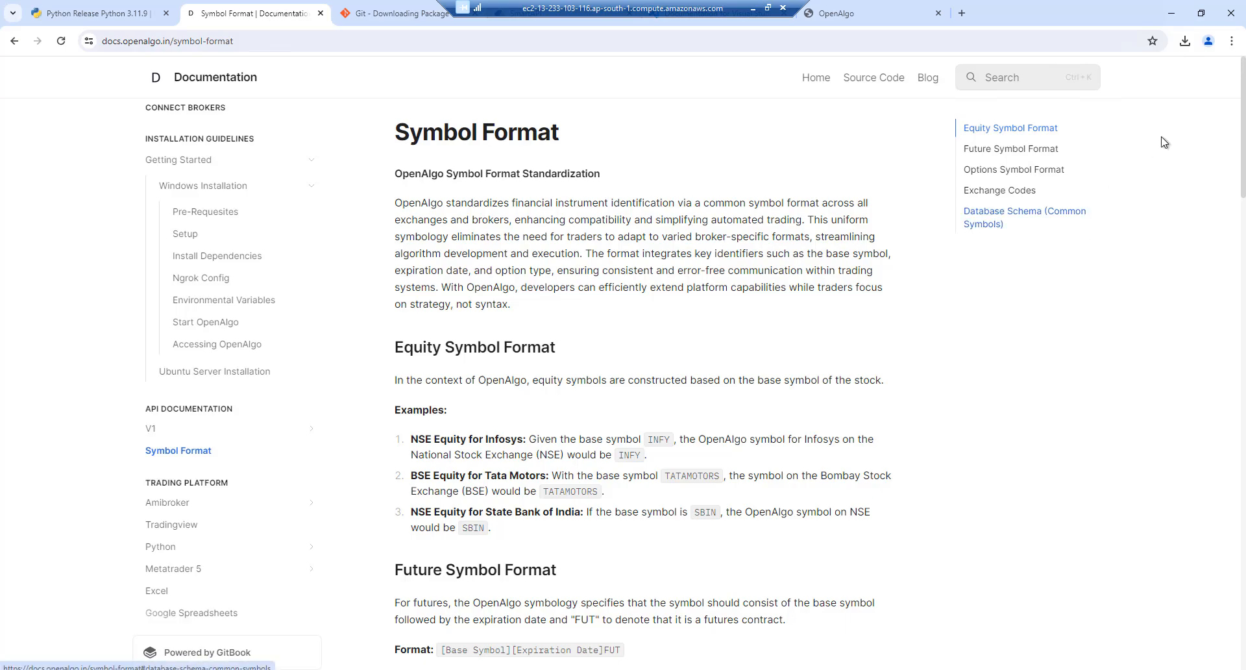
drag(1242, 111, 1221, 78)
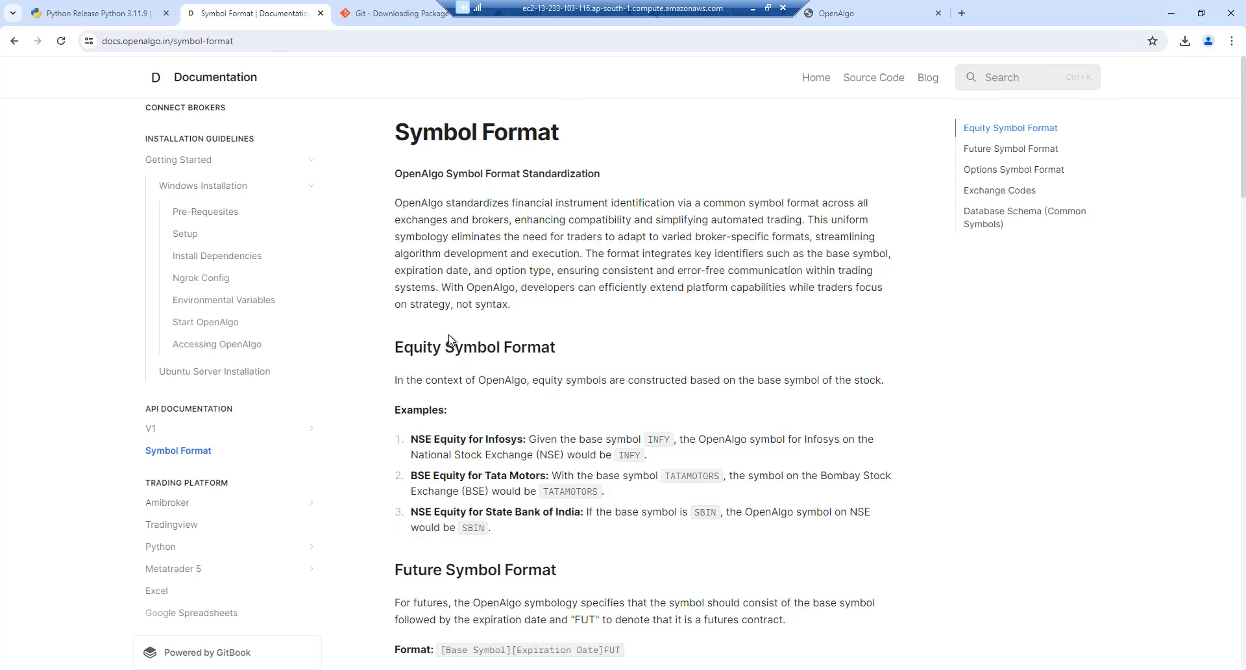
Go to amibroker.com and bring up its download page for AmiBroker 6.00
click(956, 15)
text(amib)
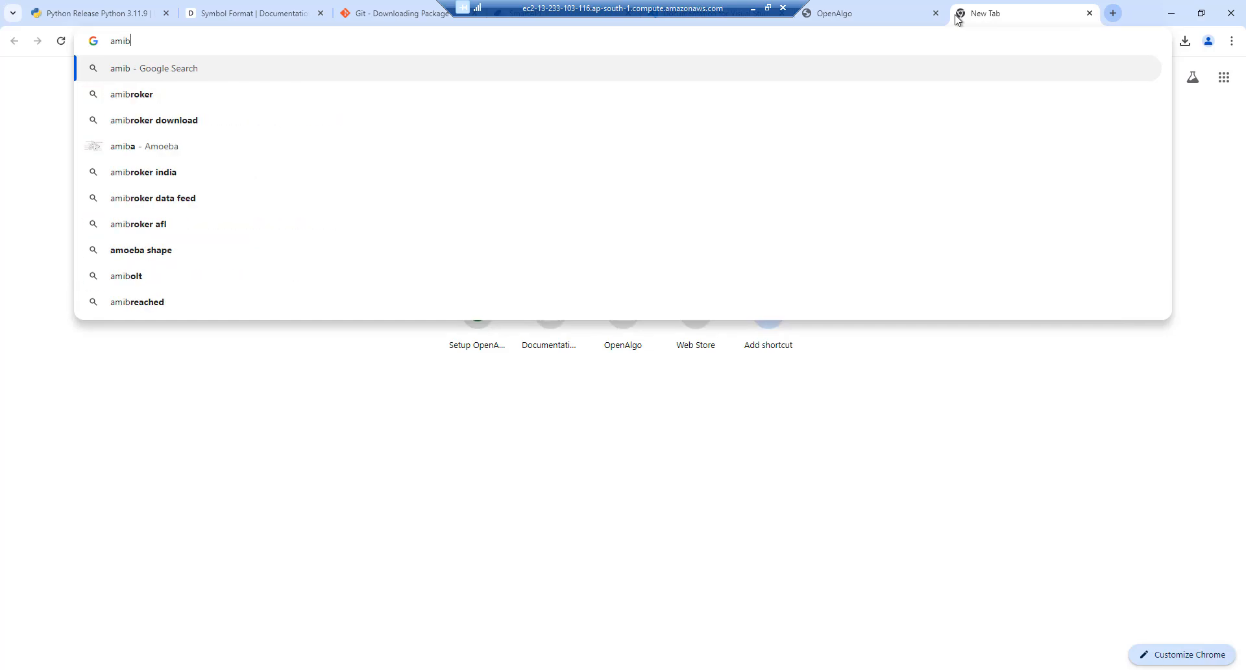
text(roker.com)
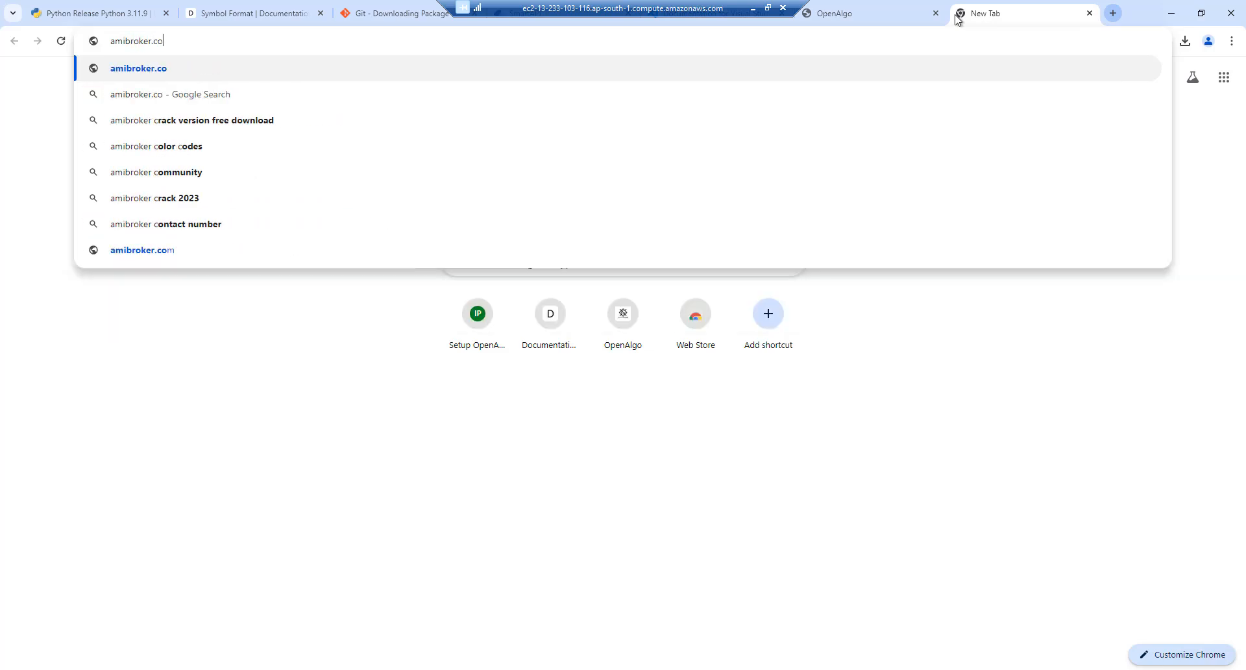
key(Return)
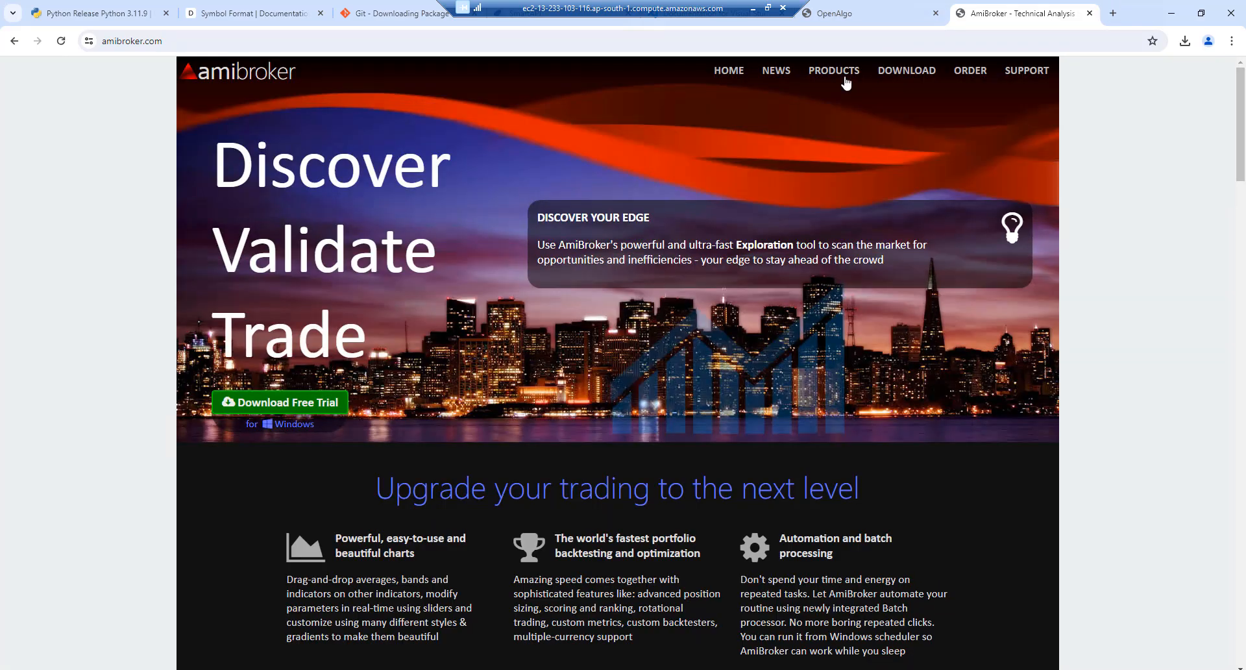
click(906, 77)
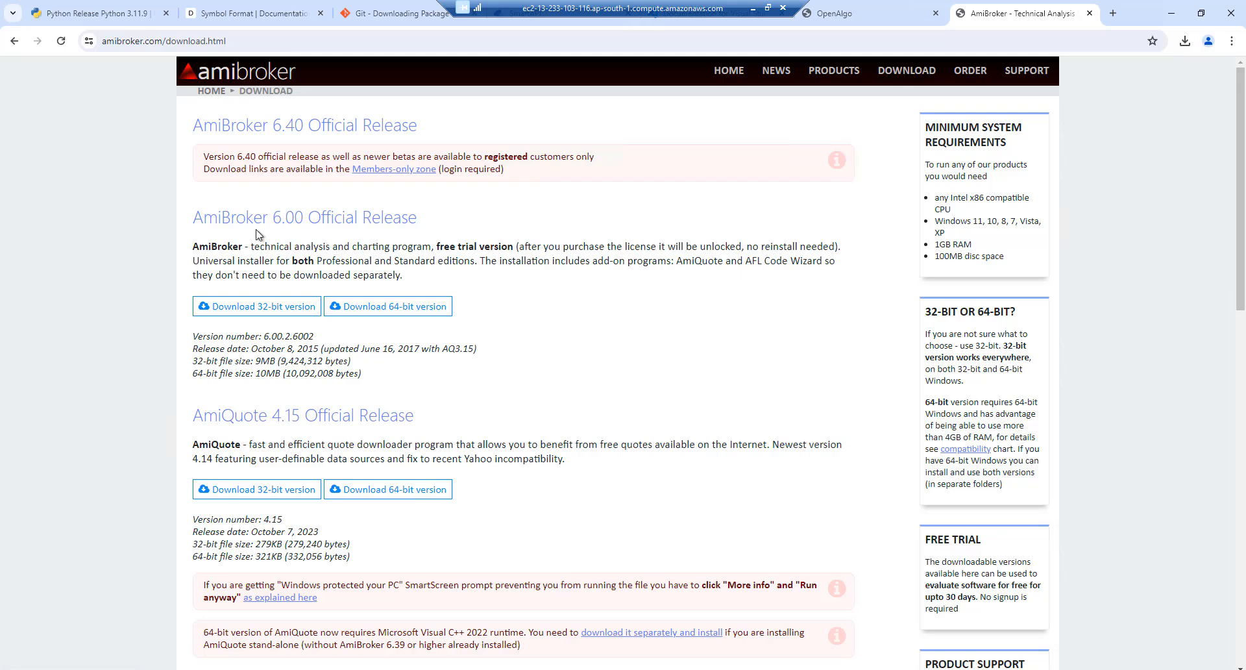
drag(237, 222, 436, 227)
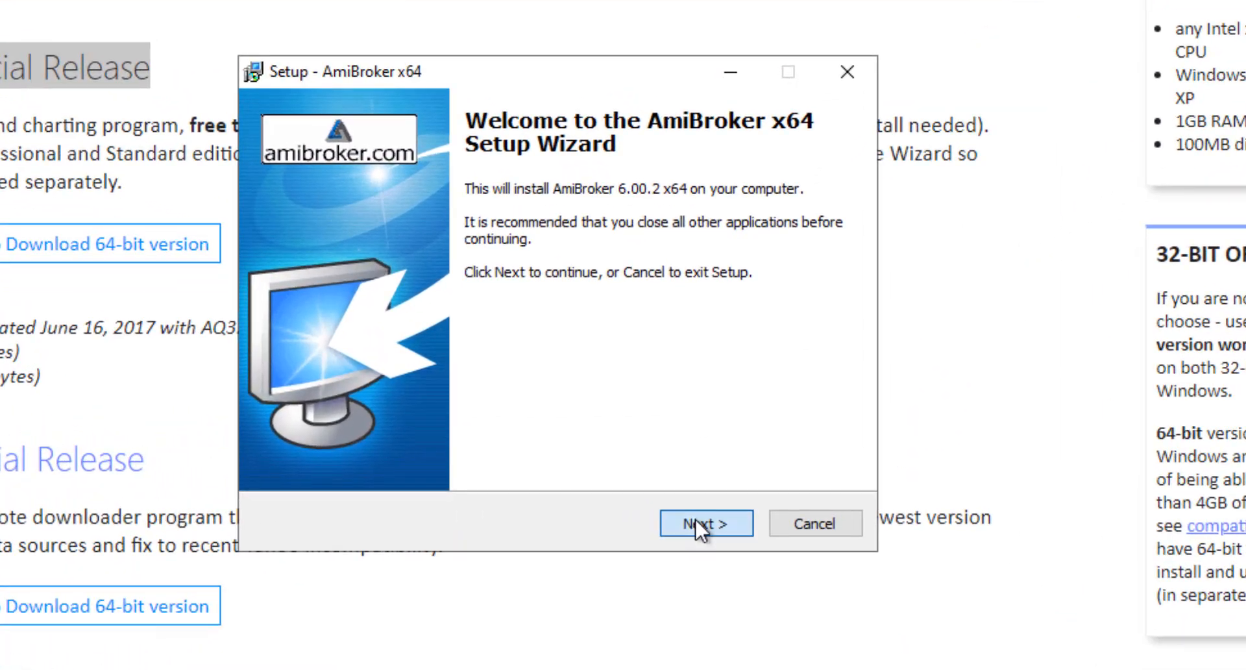
Accept the licence, keep C:\Program Files\AmiBroker and Full Installation, install, and launch AmiBroker
click(697, 448)
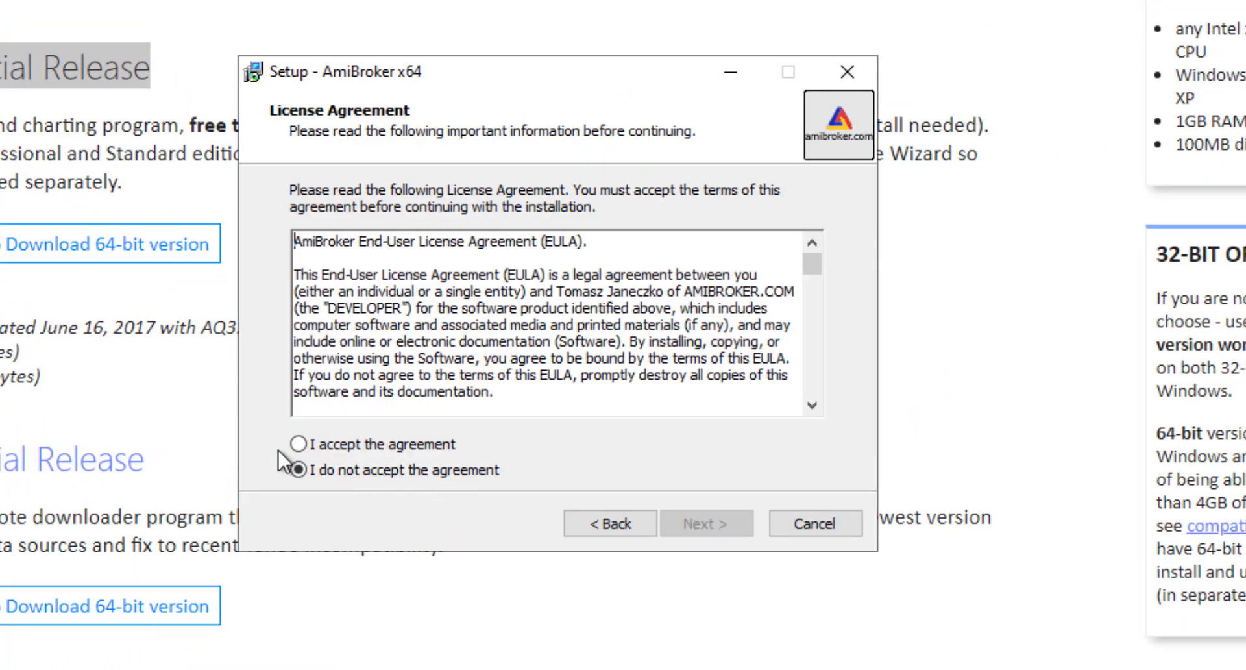
click(298, 445)
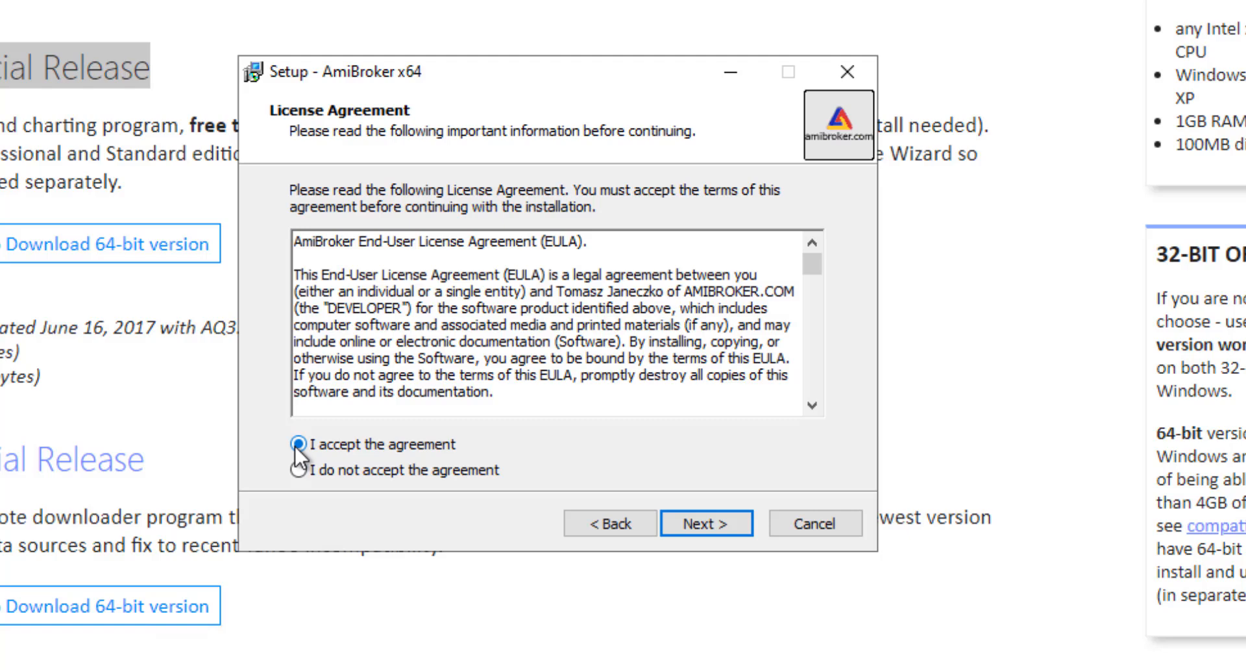
click(721, 521)
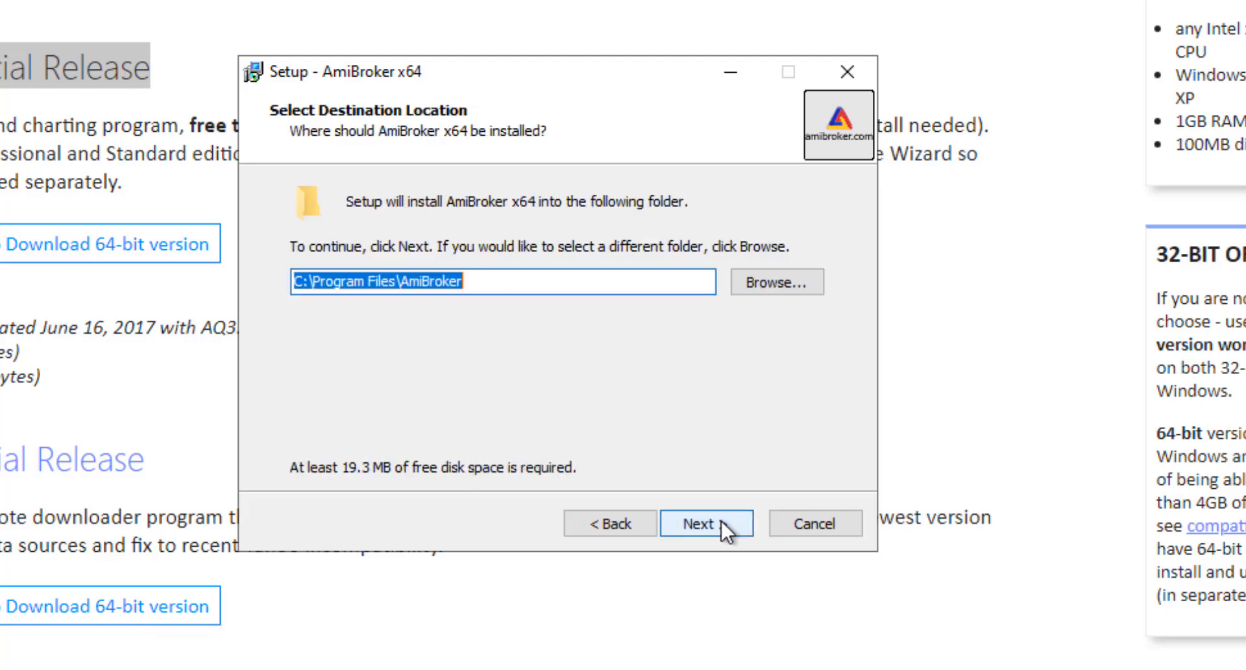
click(721, 520)
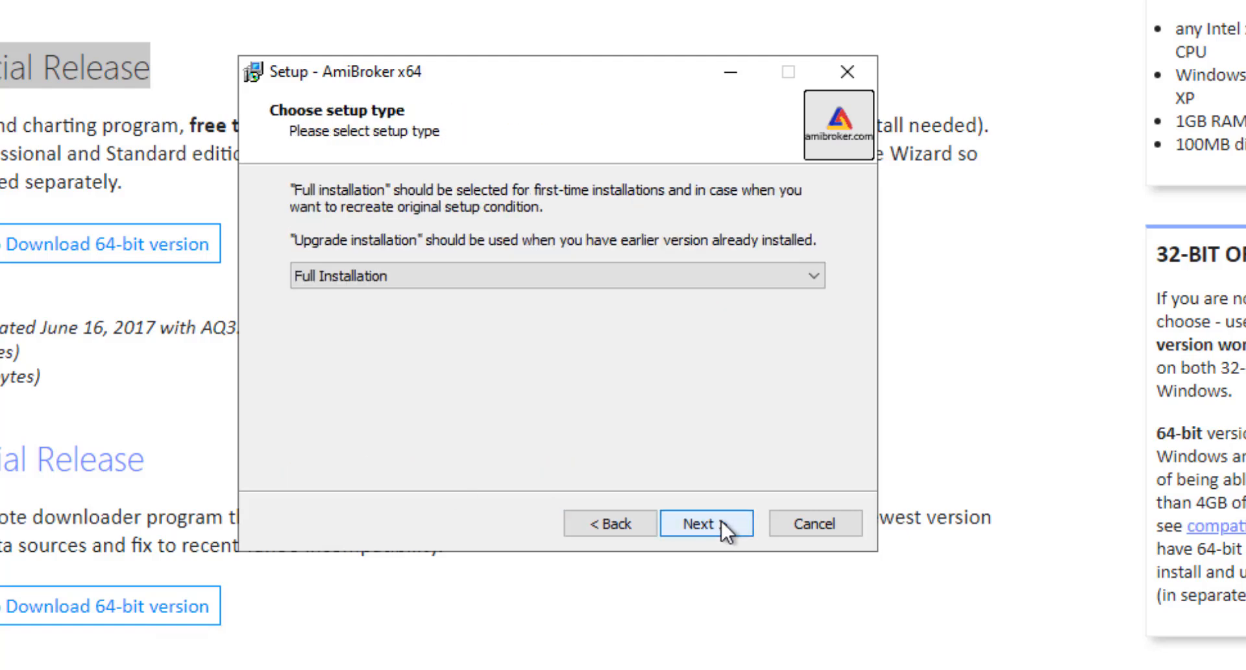
click(722, 521)
click(722, 521)
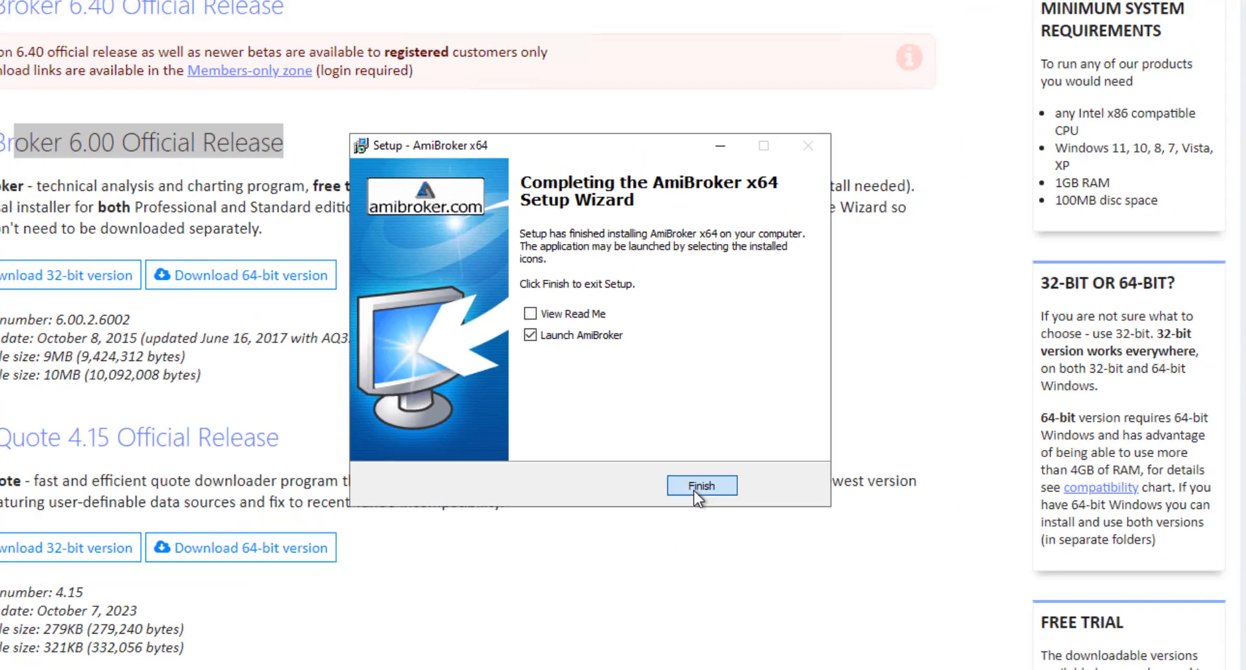
click(697, 525)
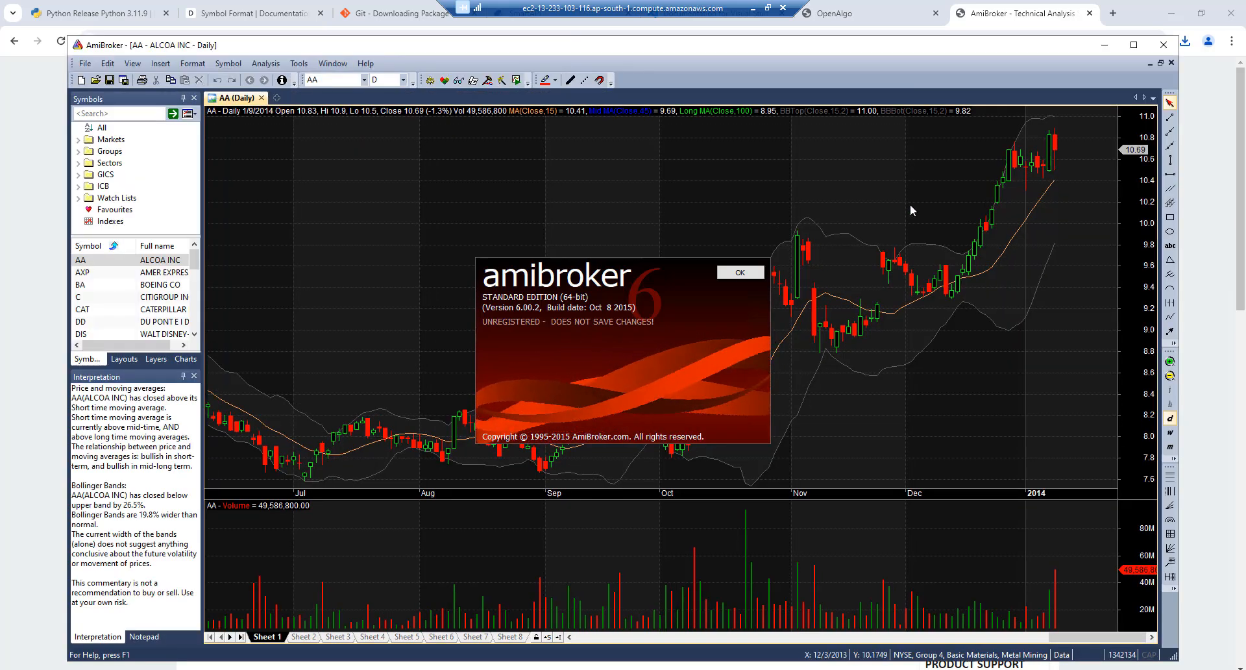
Close the AmiBroker splash screen to reveal the AA daily chart
click(740, 272)
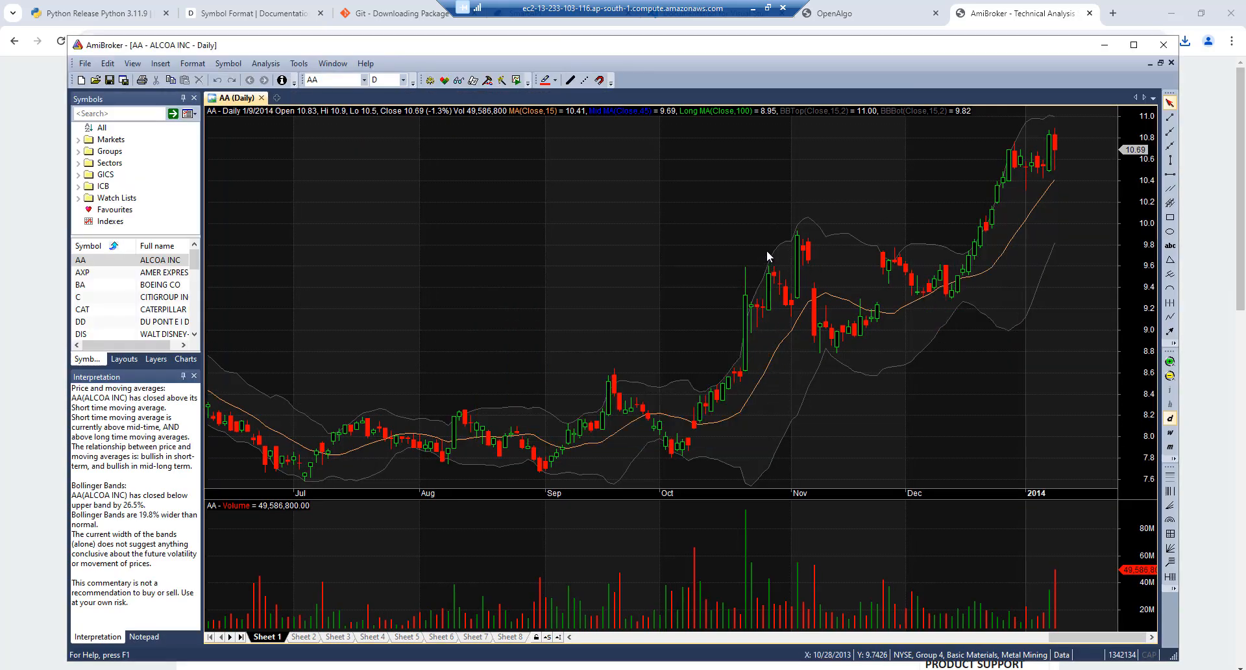
mouse_move(767, 257)
mouse_move(988, 141)
Search the web for 'range filter marketcalls' and open the Marketcalls Range Filter article
click(1116, 13)
click(1116, 13)
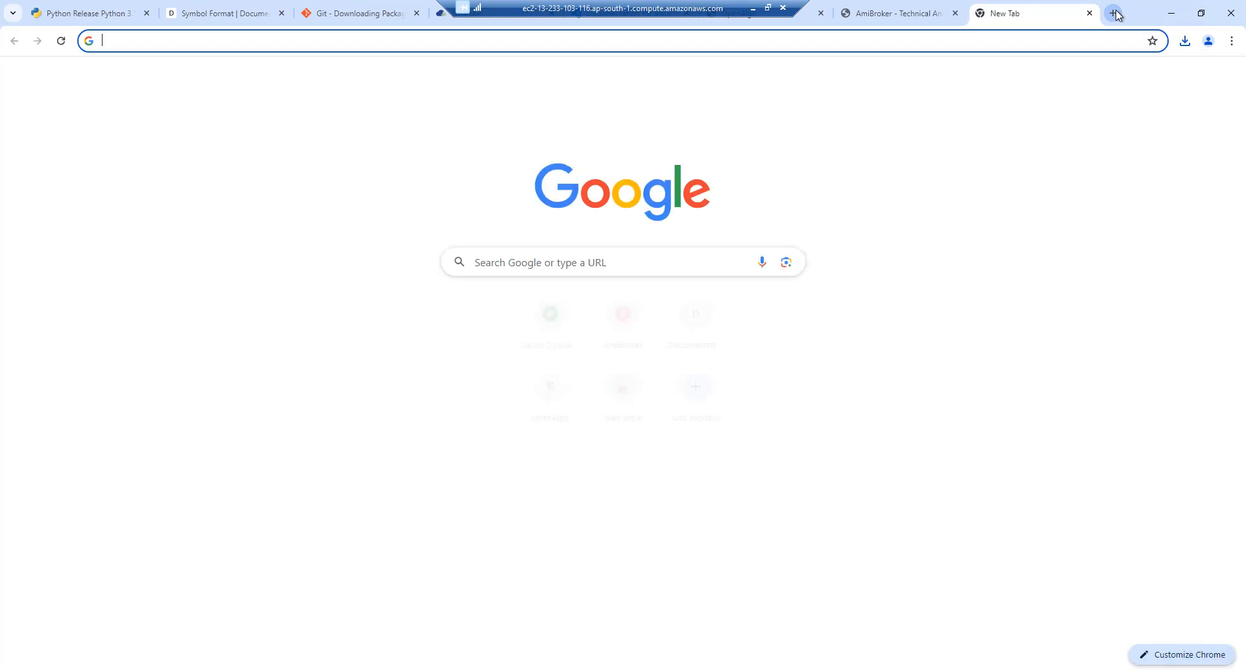
text(range fi)
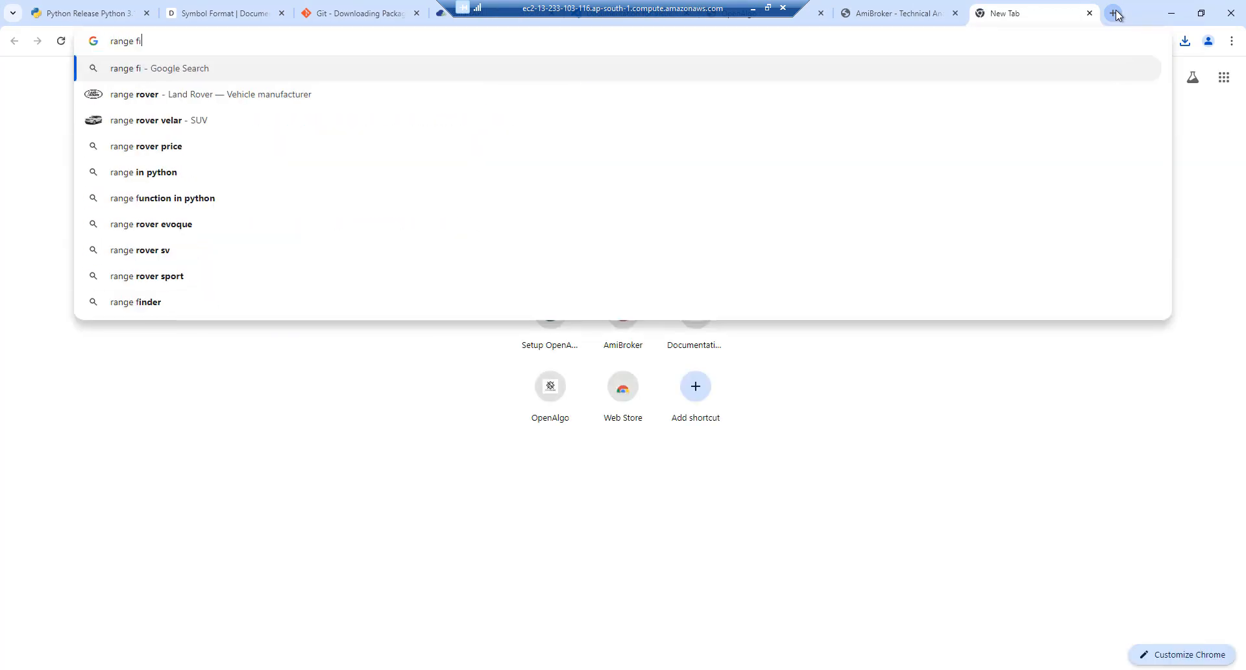
text(lter mar)
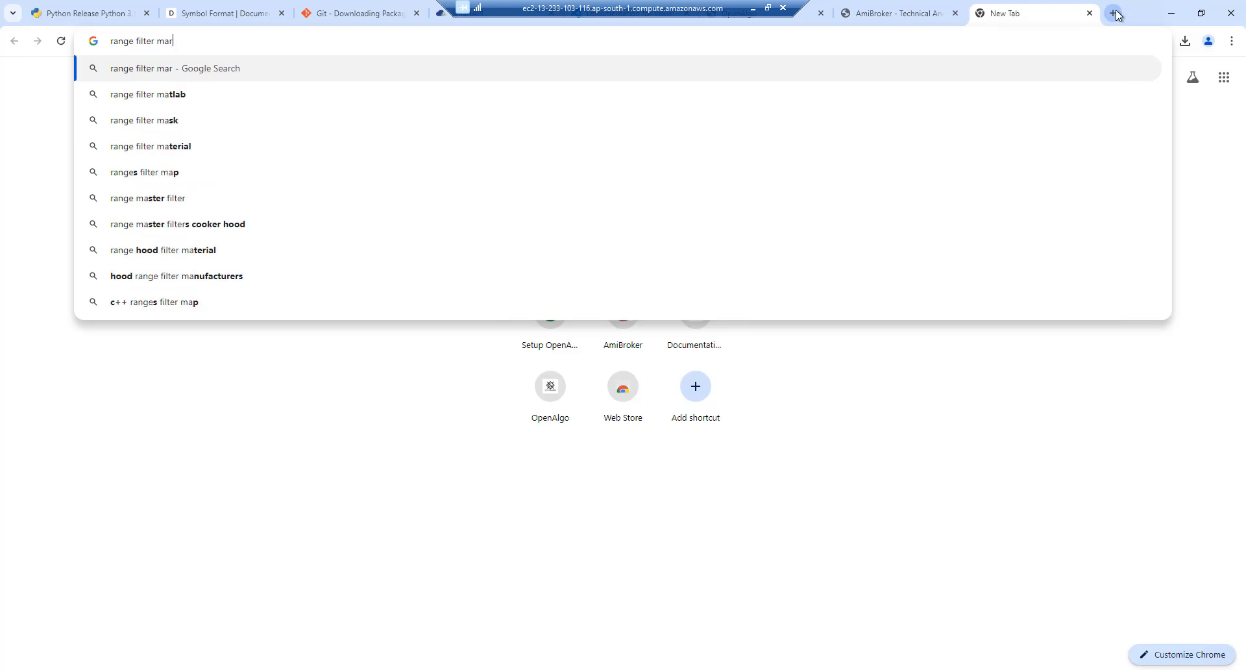
text(ketcalls)
key(Return)
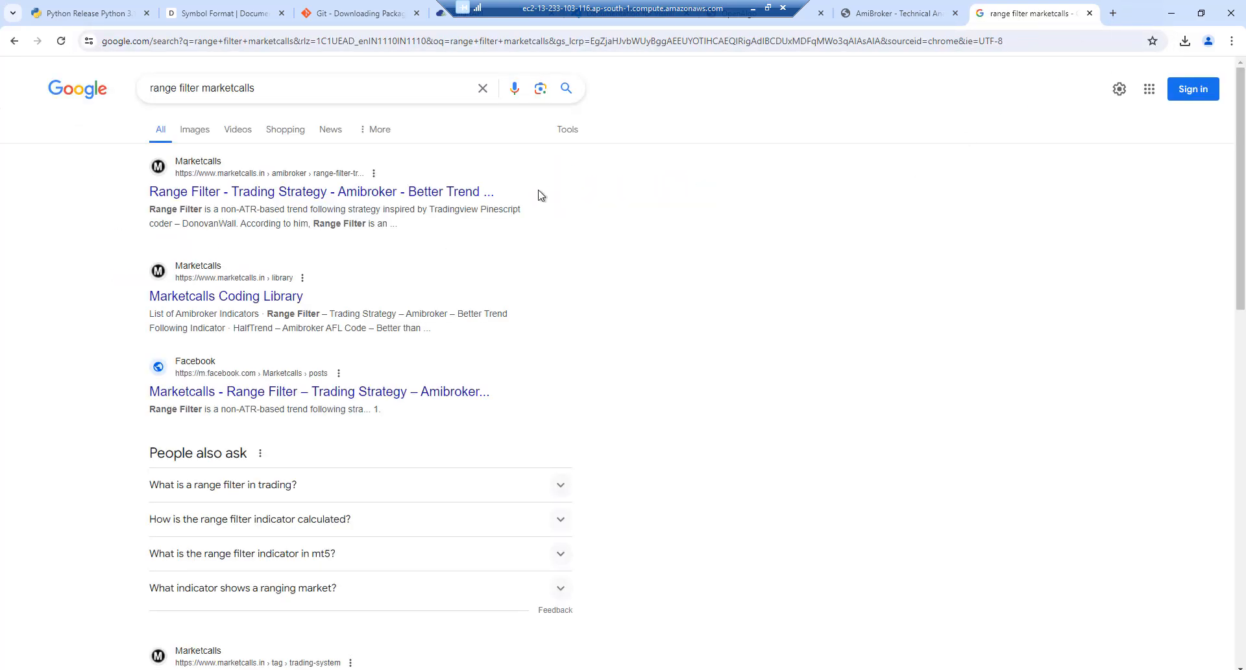
click(378, 193)
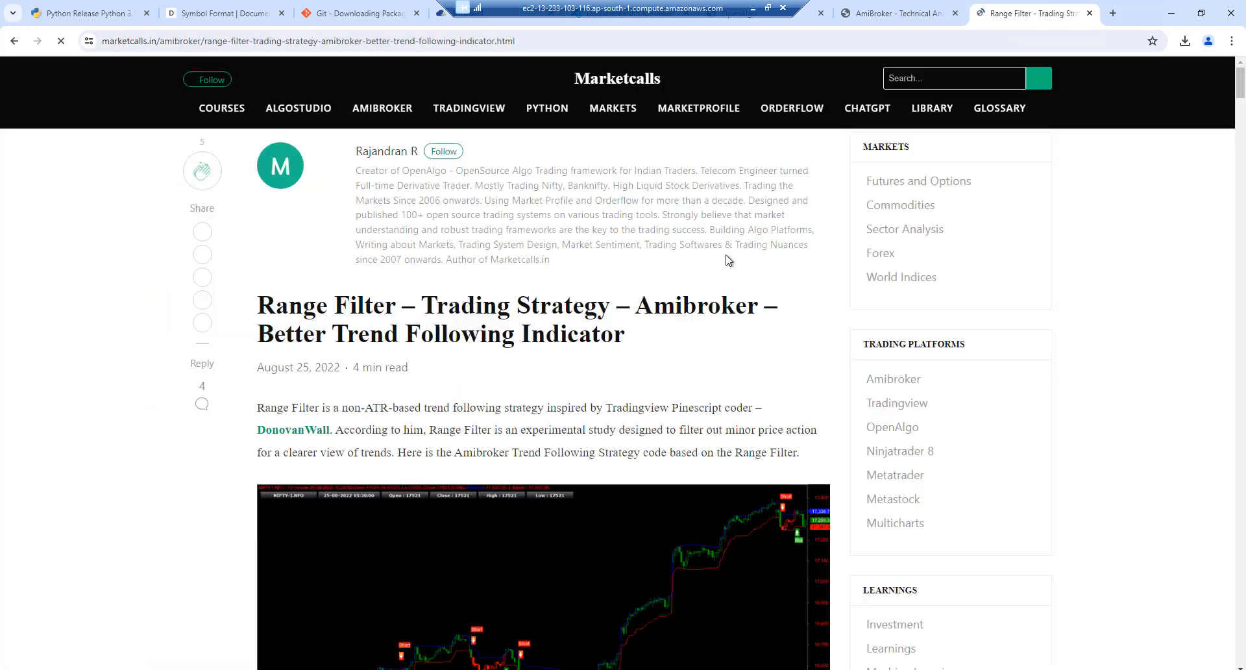
Copy the article's Range Filter AFL code and return to AmiBroker
drag(1242, 89, 1223, 242)
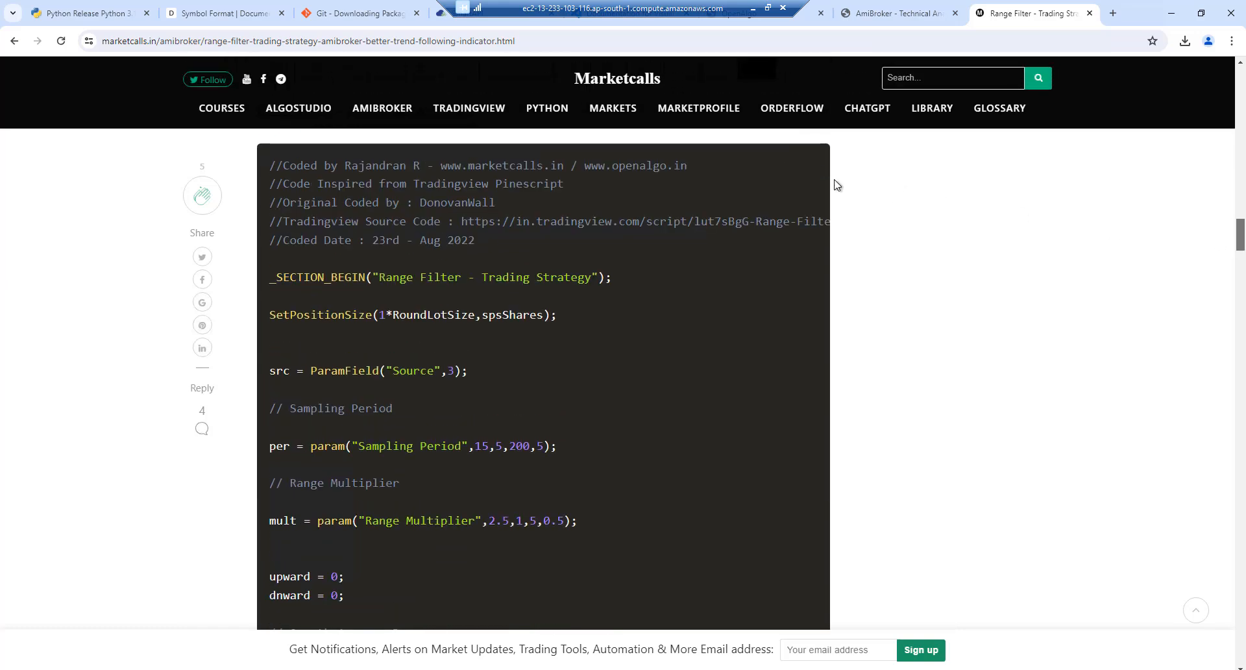
mouse_move(793, 155)
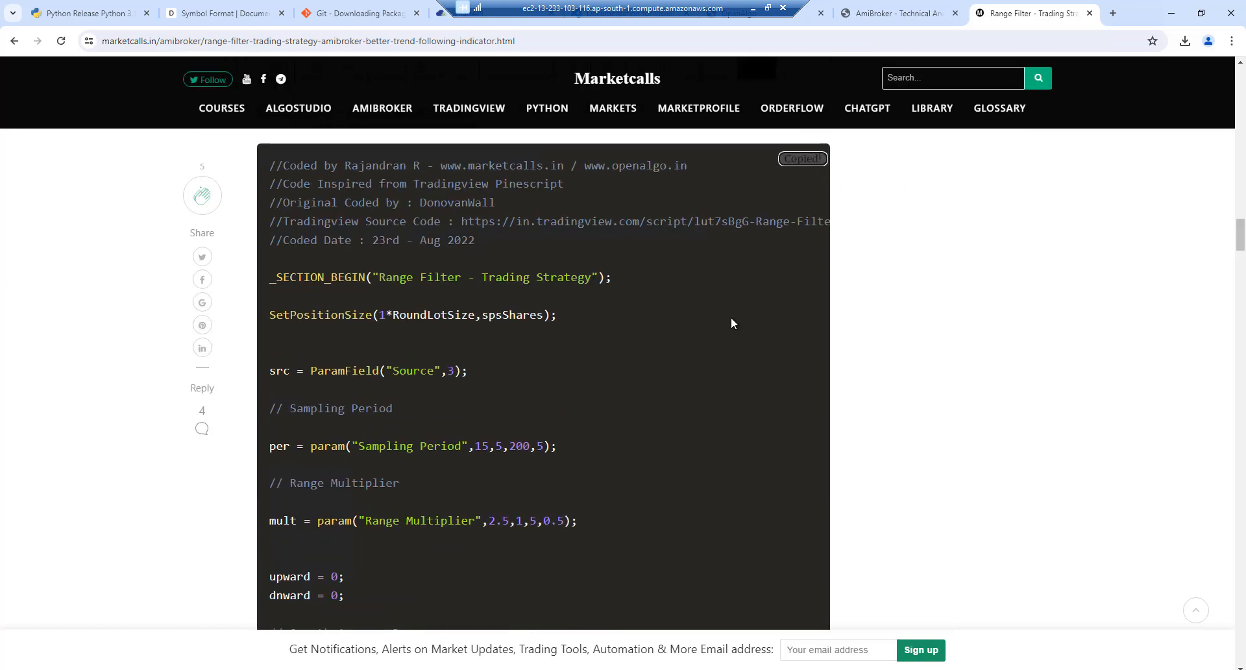
mouse_move(430, 669)
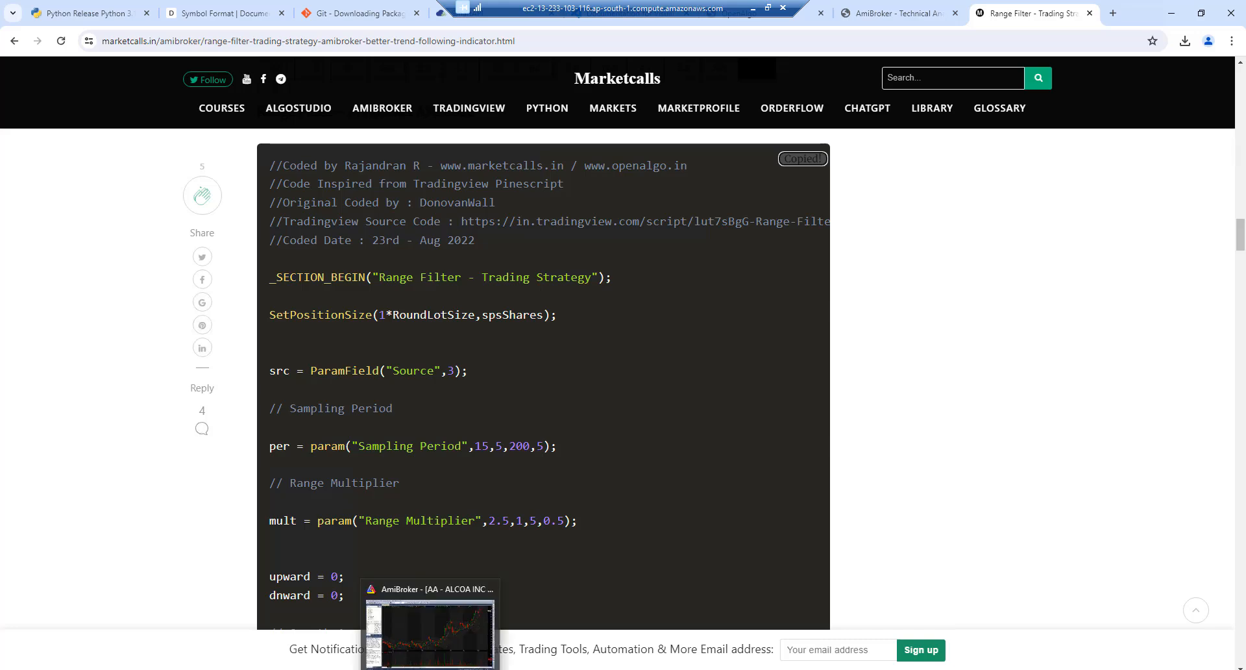
click(413, 638)
Create a new formula in a maximized AFL Formula Editor and paste the Range Filter code
double_click(420, 45)
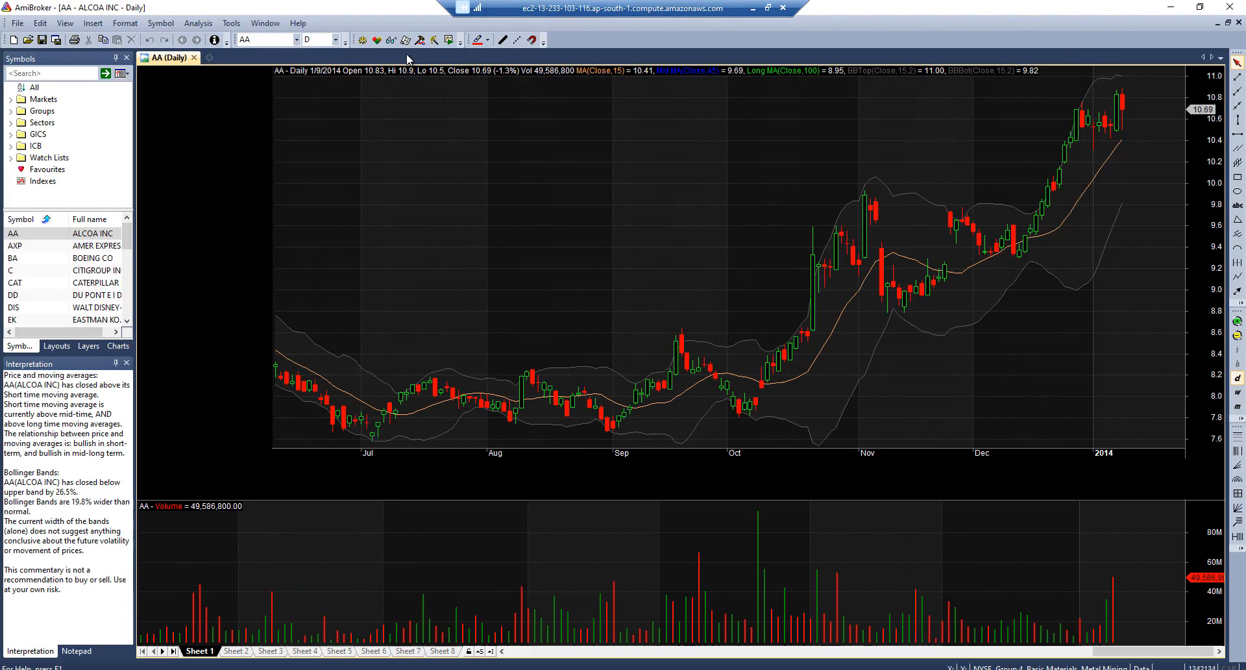
click(17, 23)
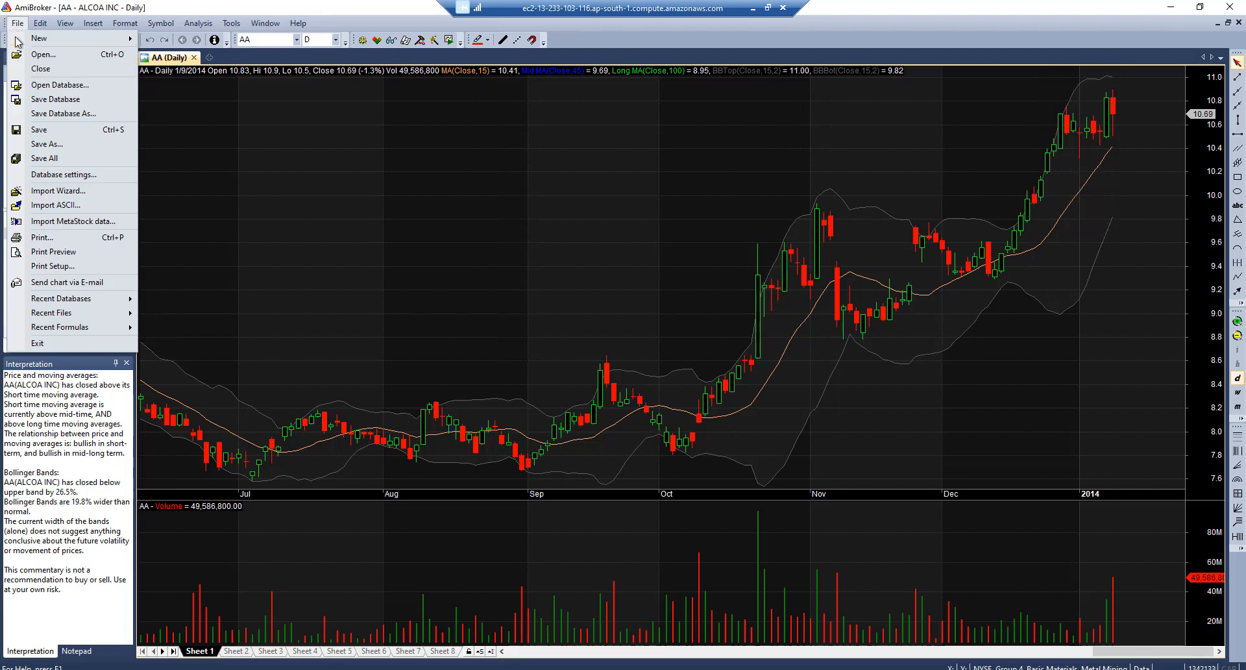
mouse_move(72, 39)
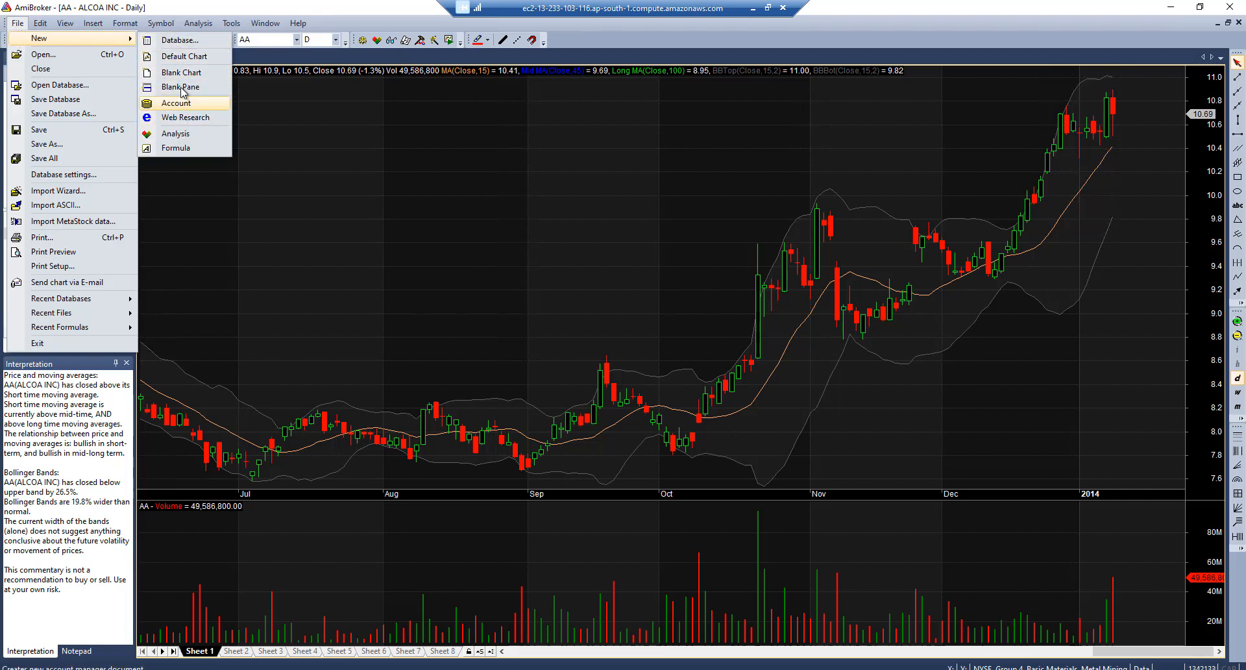
click(176, 147)
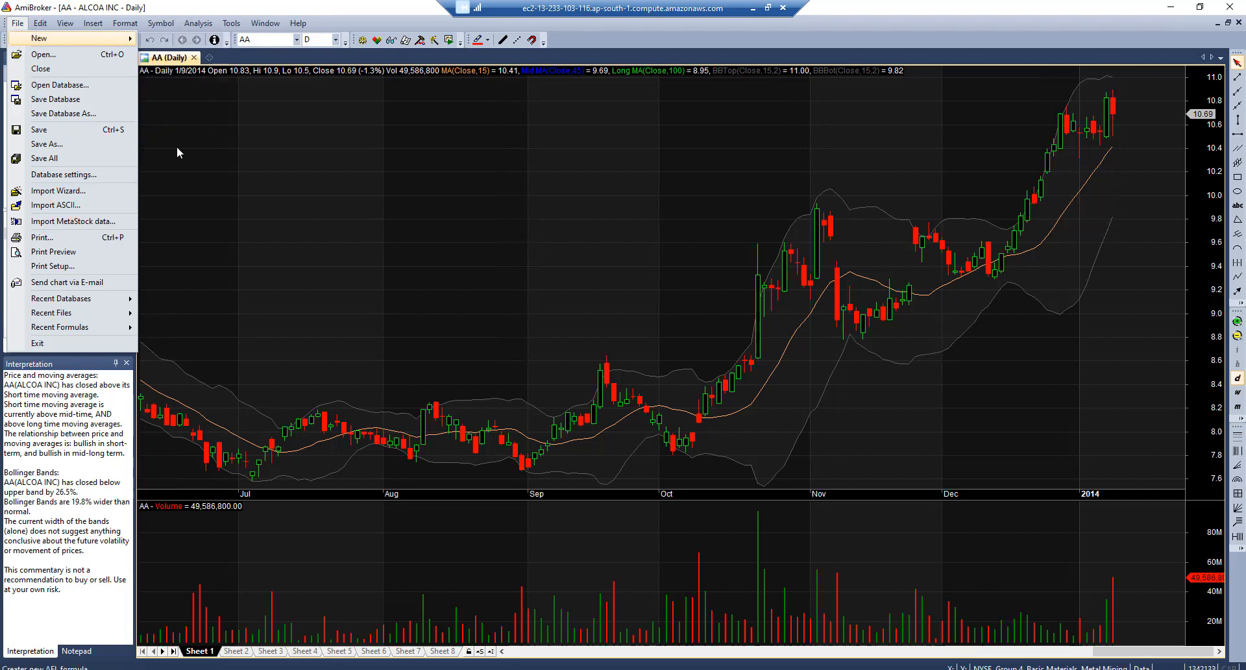
click(272, 18)
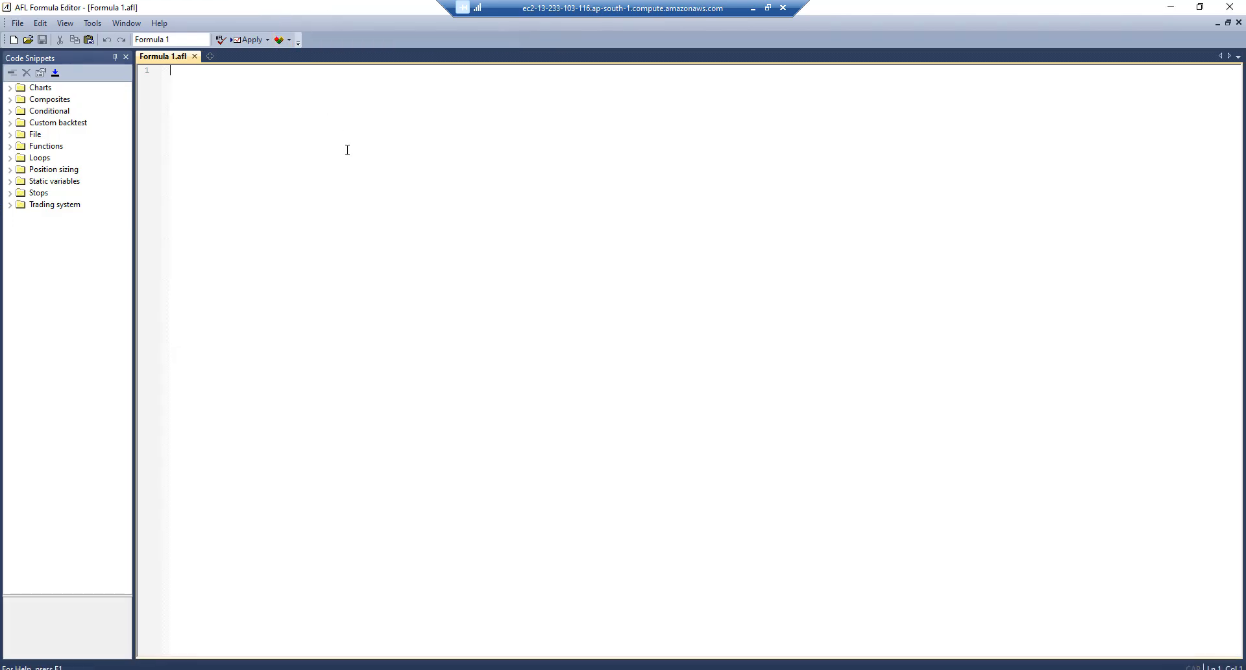
key(ctrl+v)
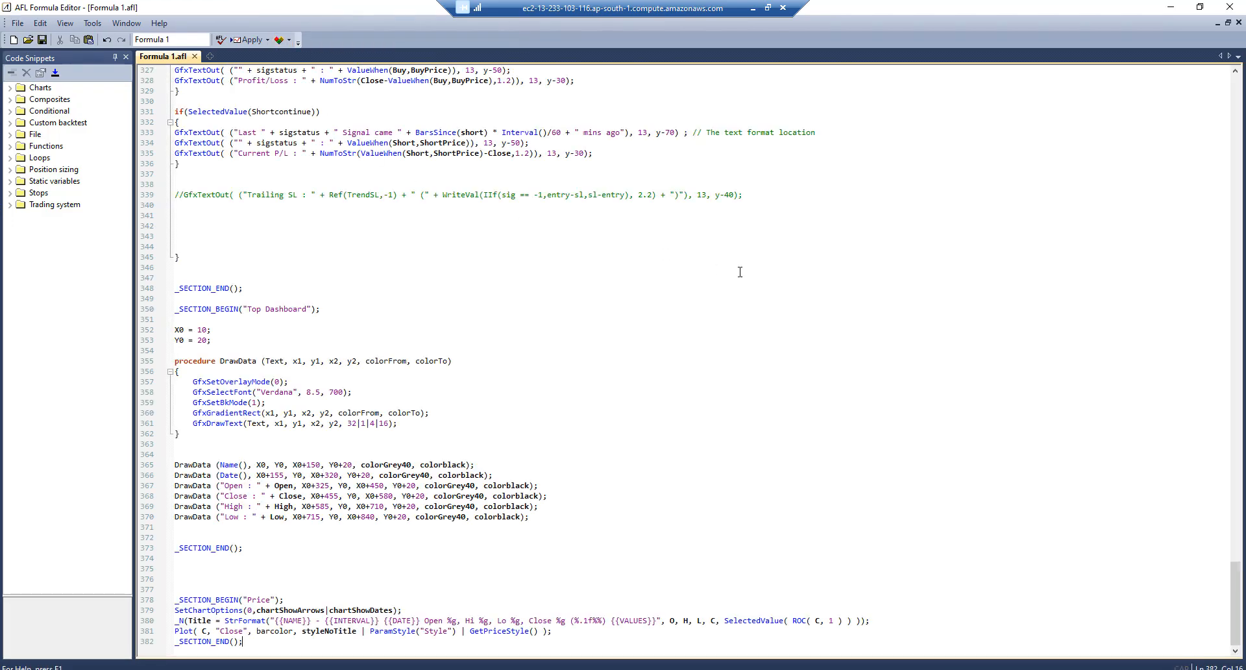
In Save As, go up to Formulas, create an OpenAlgo folder and enter it
click(18, 22)
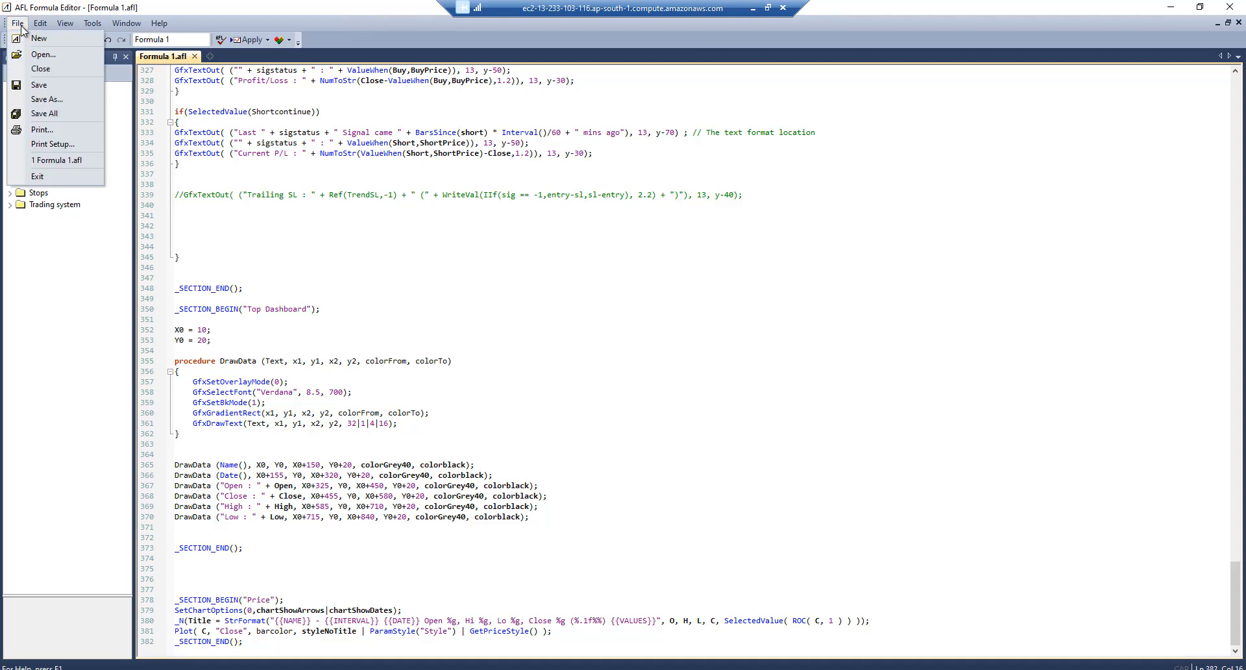
click(58, 106)
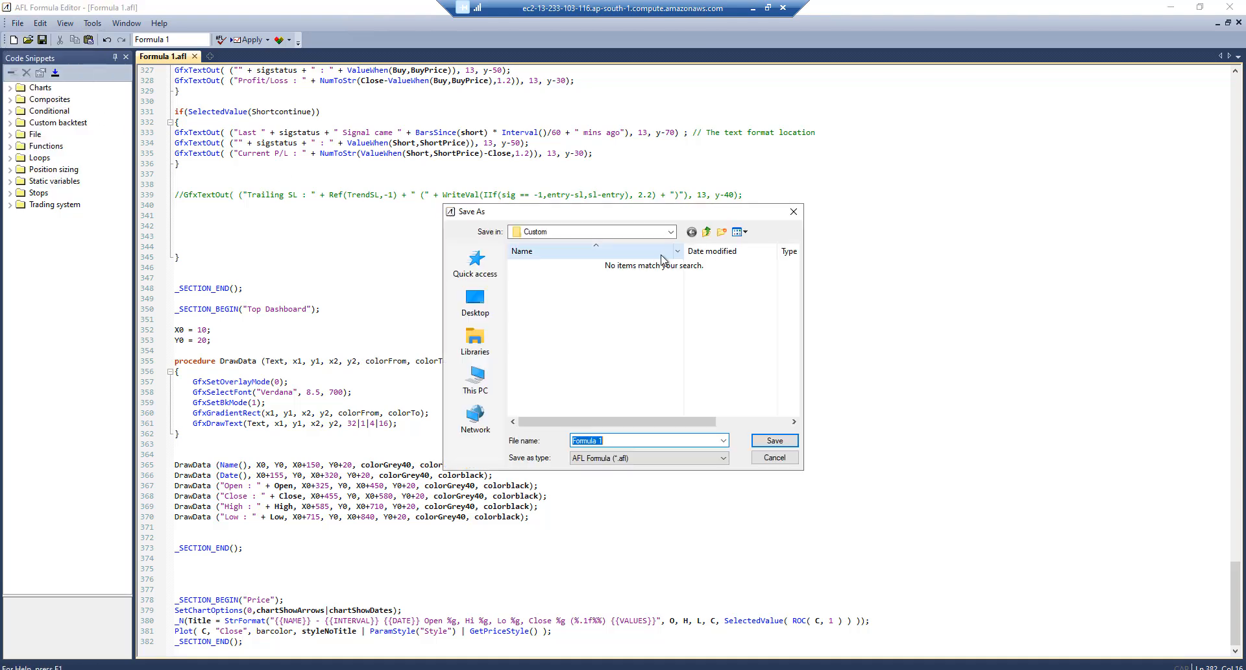
click(708, 233)
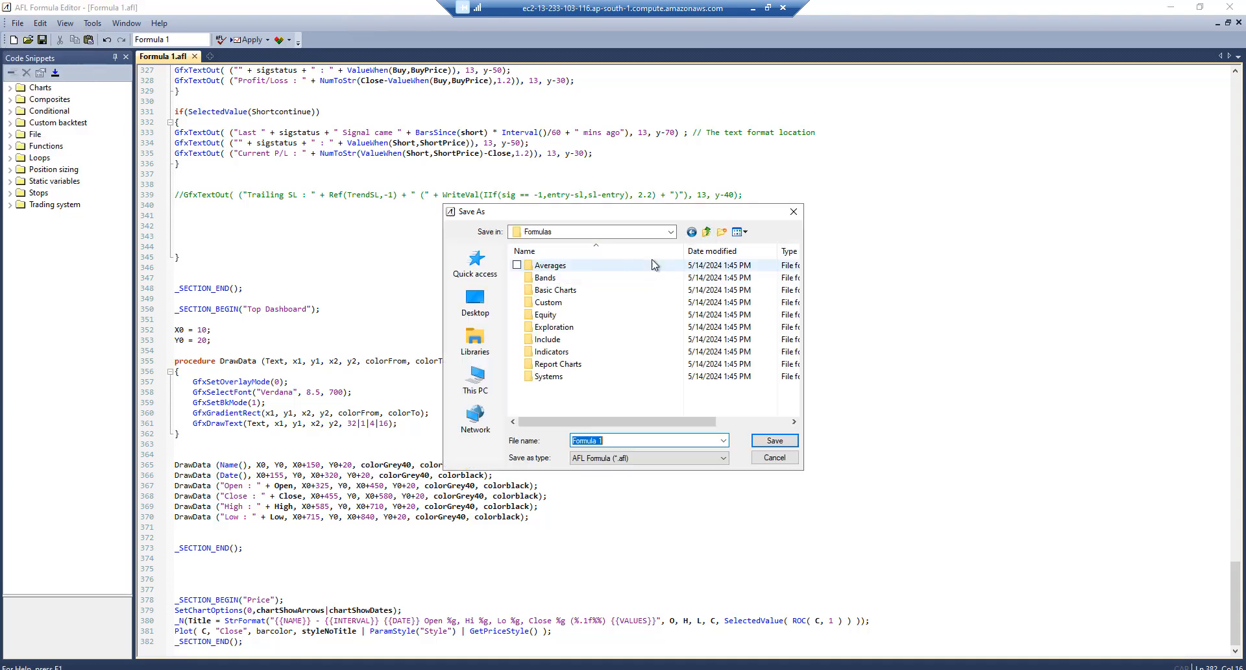
click(722, 233)
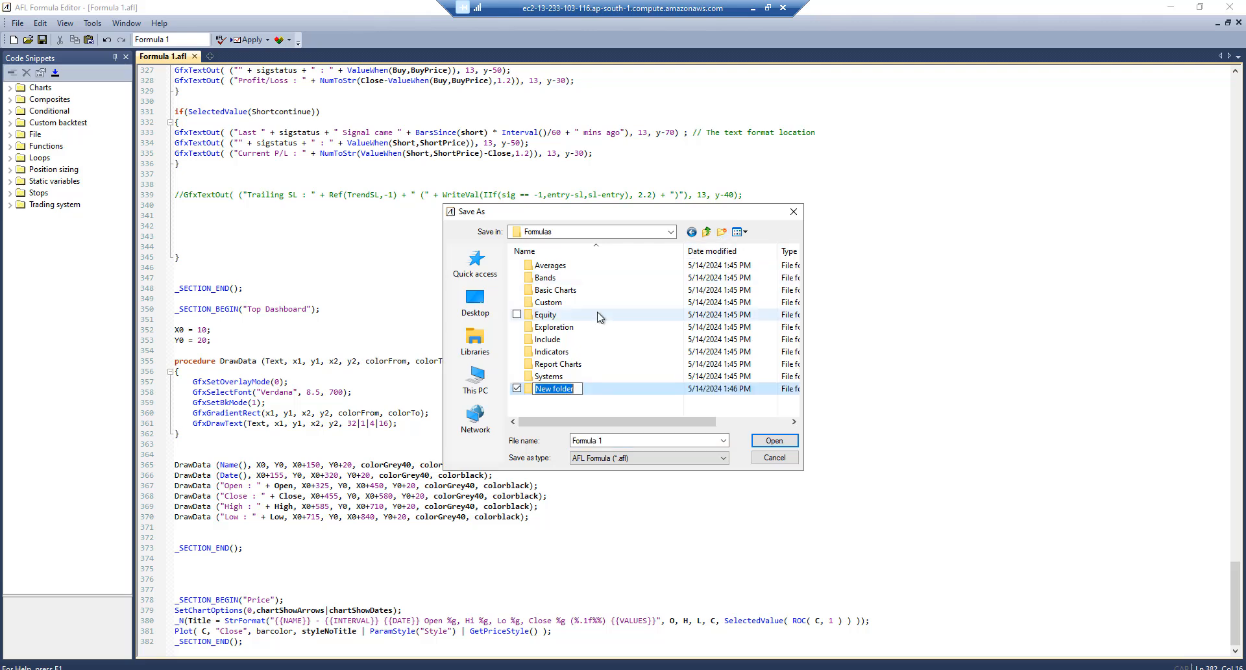
text(OpenAlgo)
key(Return)
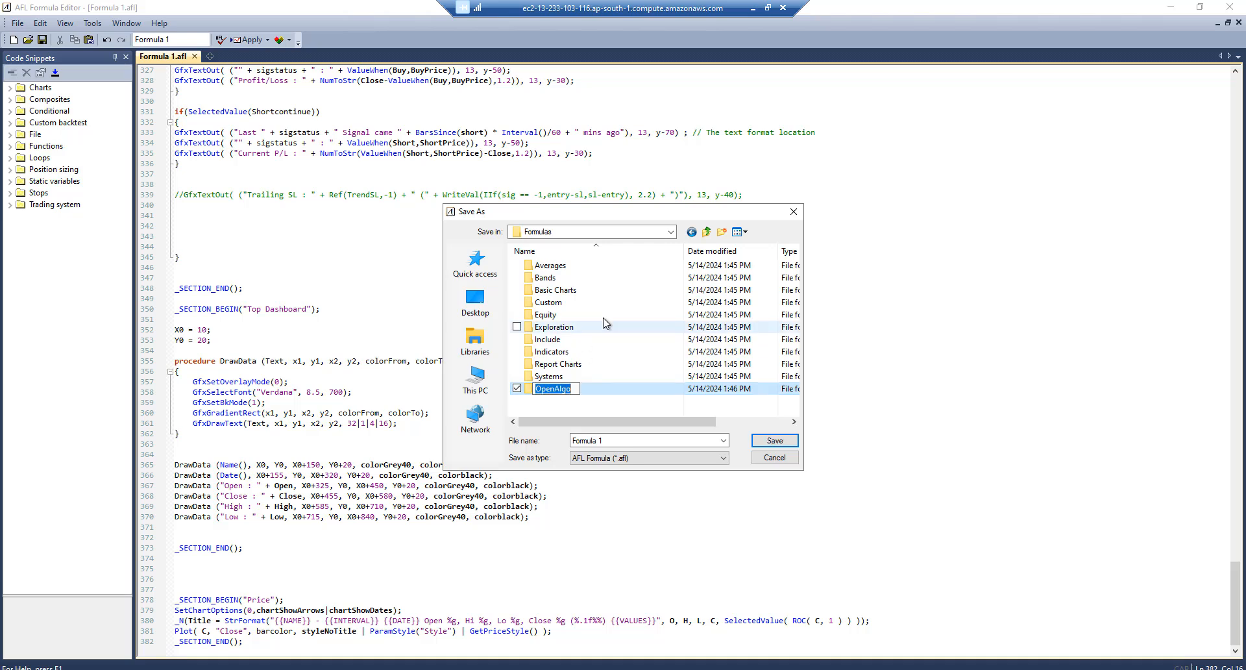
click(613, 405)
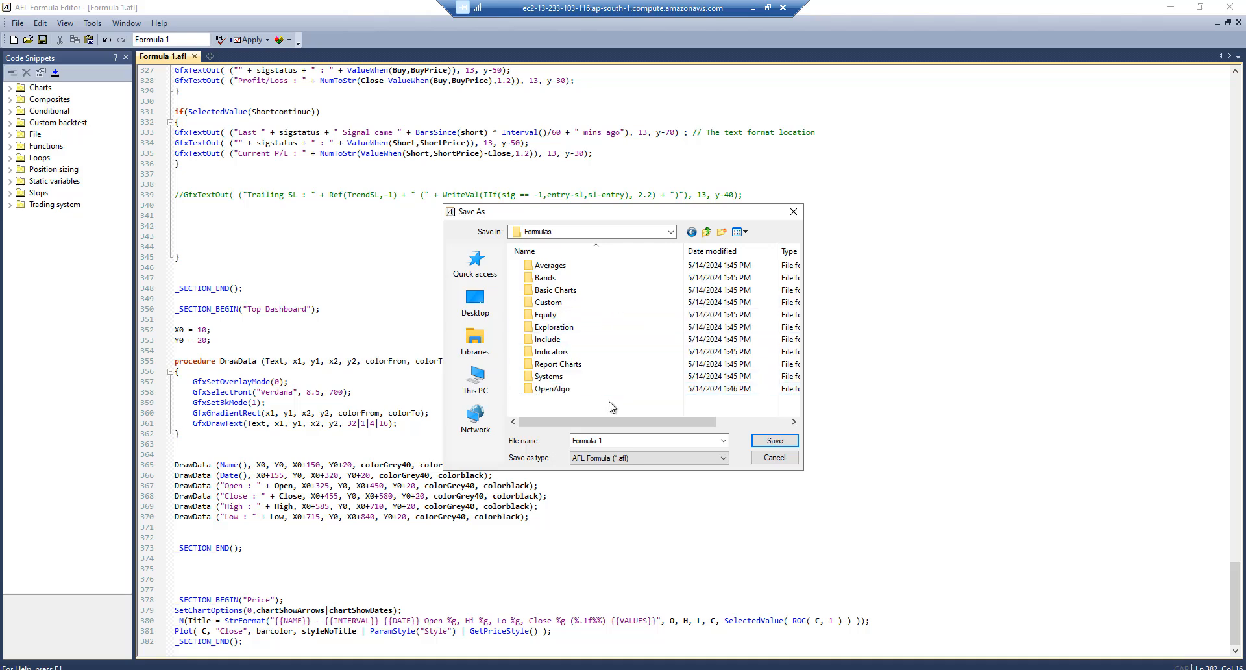
click(553, 392)
click(549, 389)
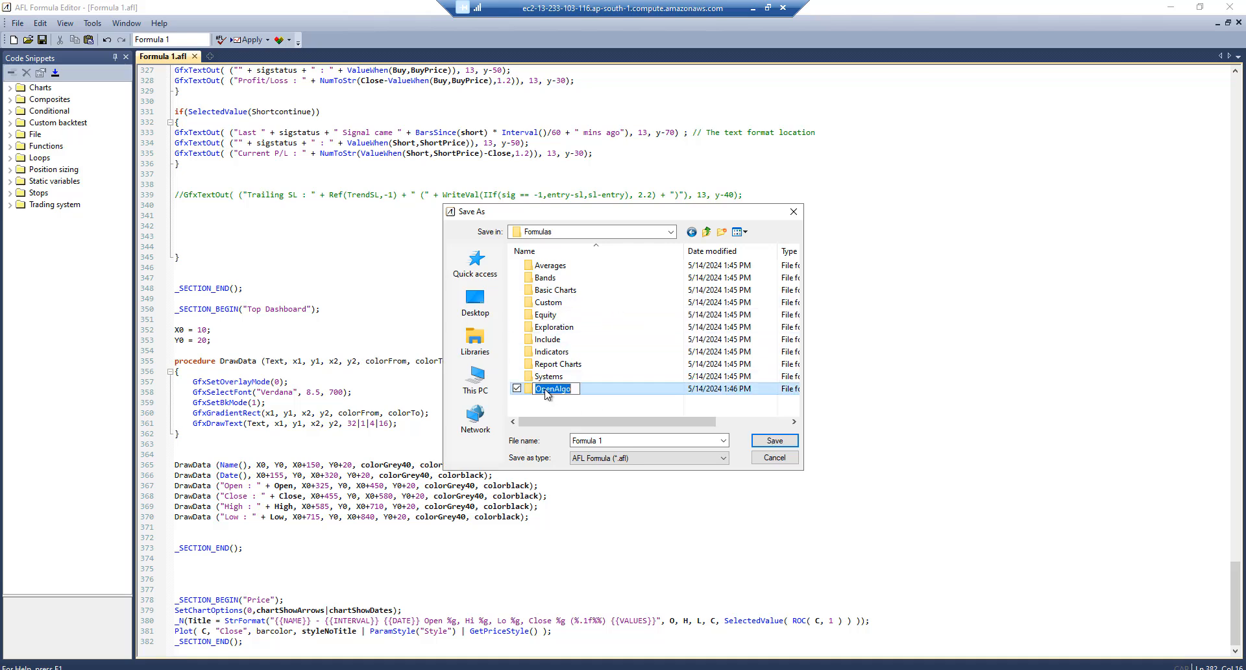
click(584, 402)
double_click(550, 390)
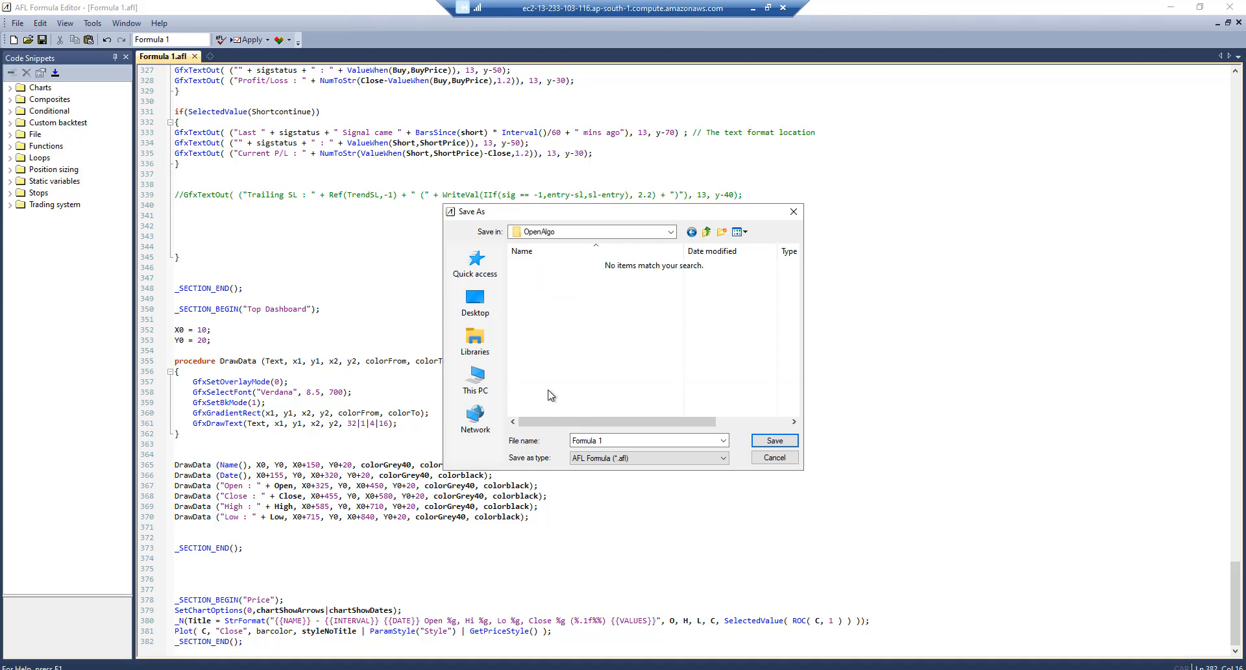
Create Strategies and Modules subfolders in OpenAlgo, deleting the extra New folder
click(722, 232)
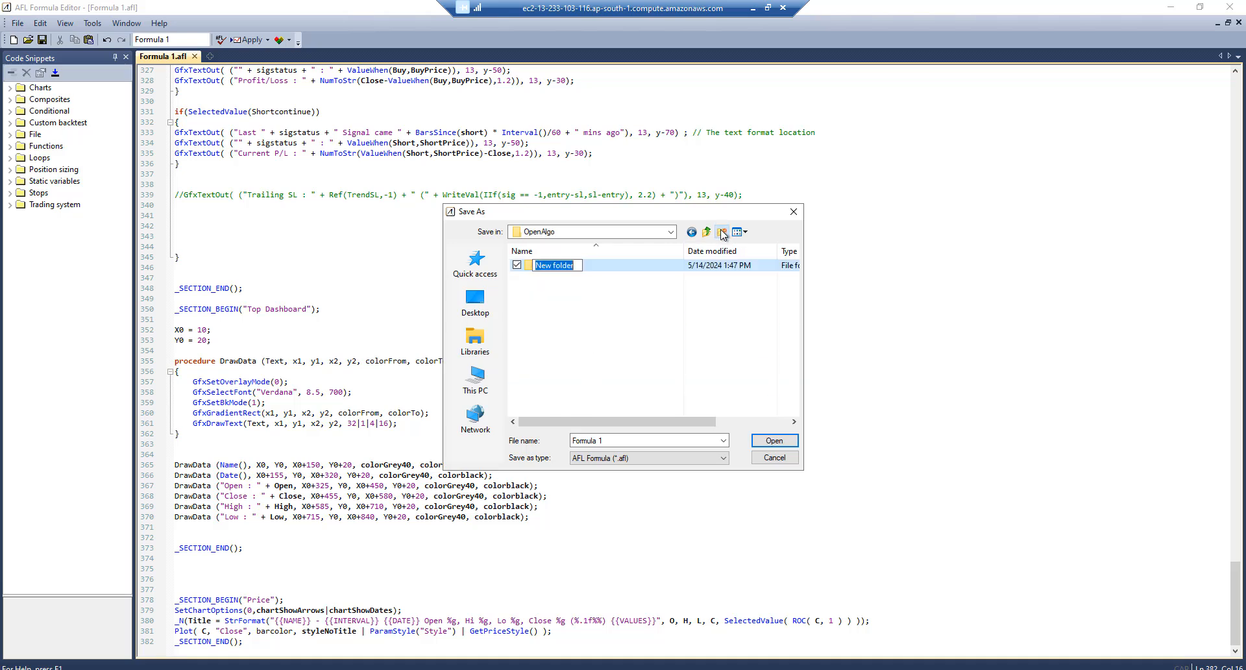
text(Strategies)
key(Return)
click(721, 232)
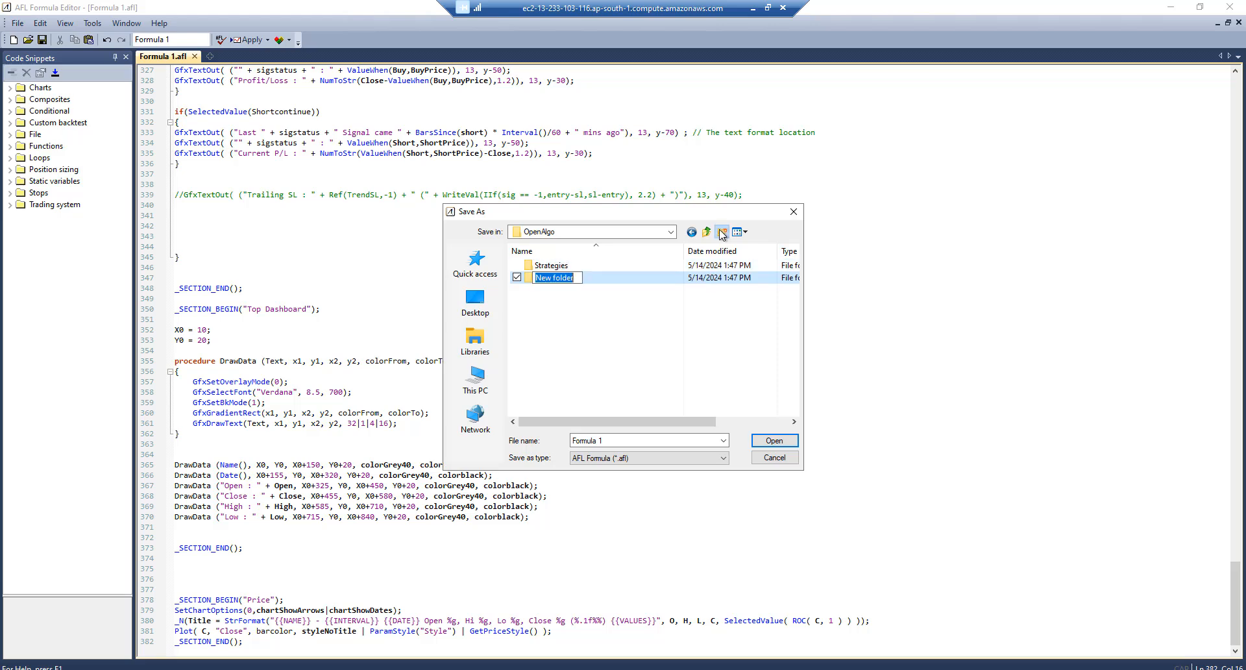
click(721, 232)
text(Modules)
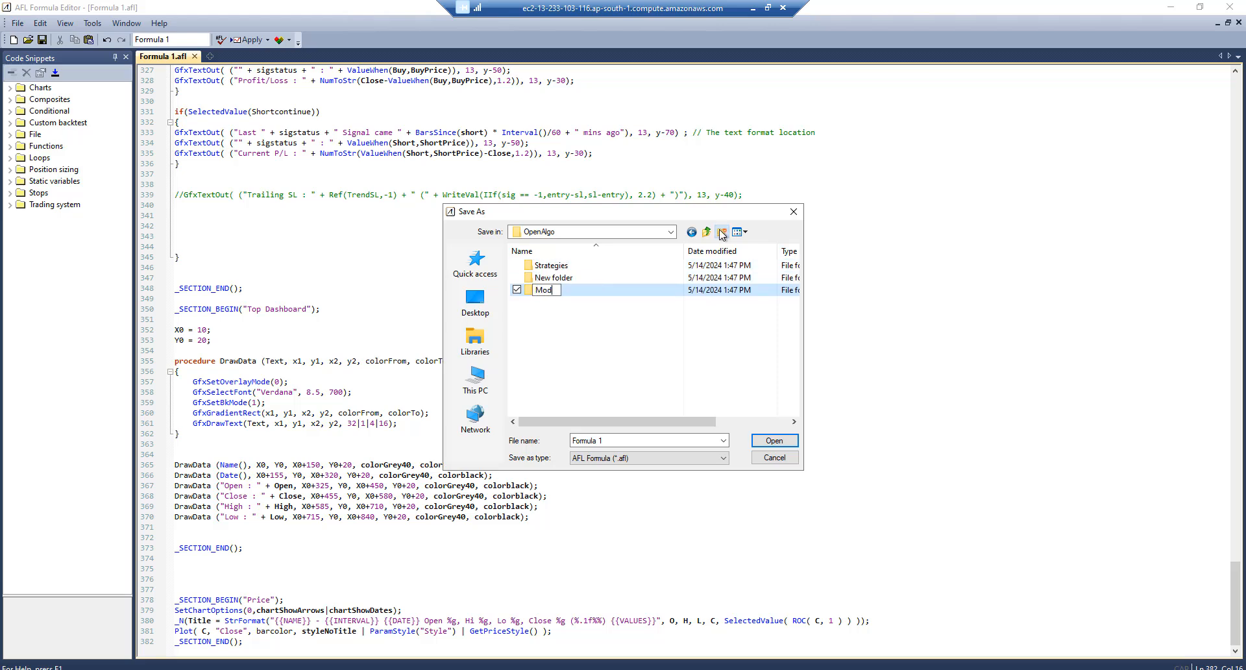
key(Return)
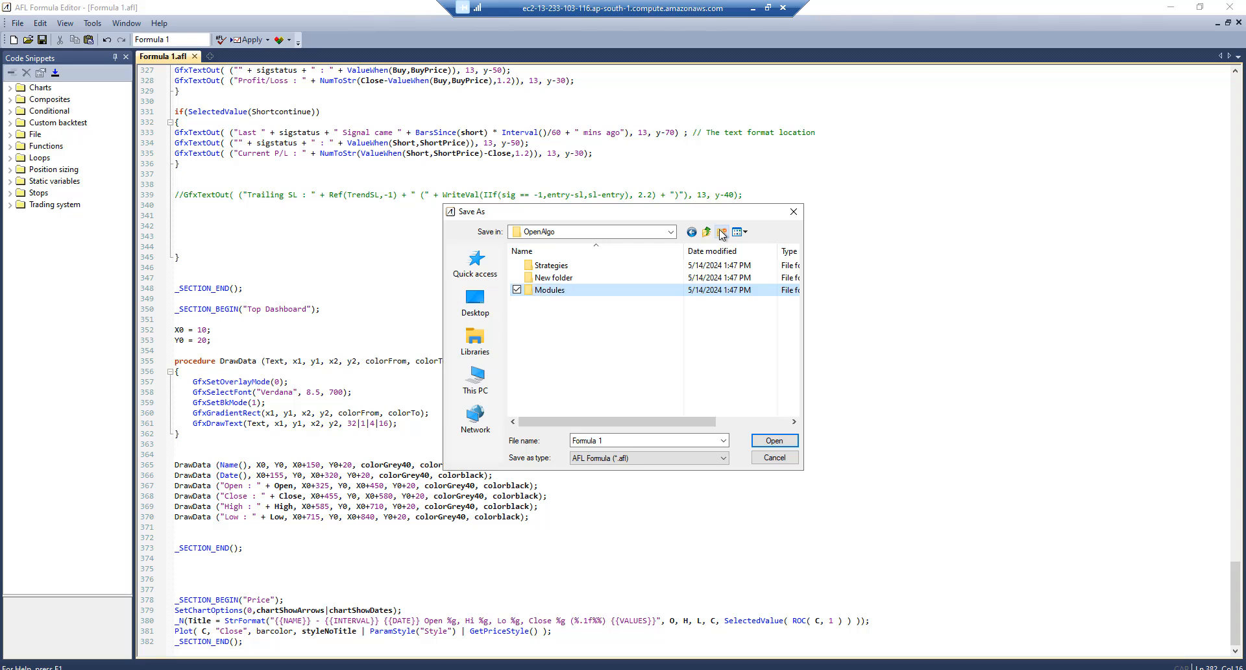
click(549, 278)
key(shift+Delete)
key(Return)
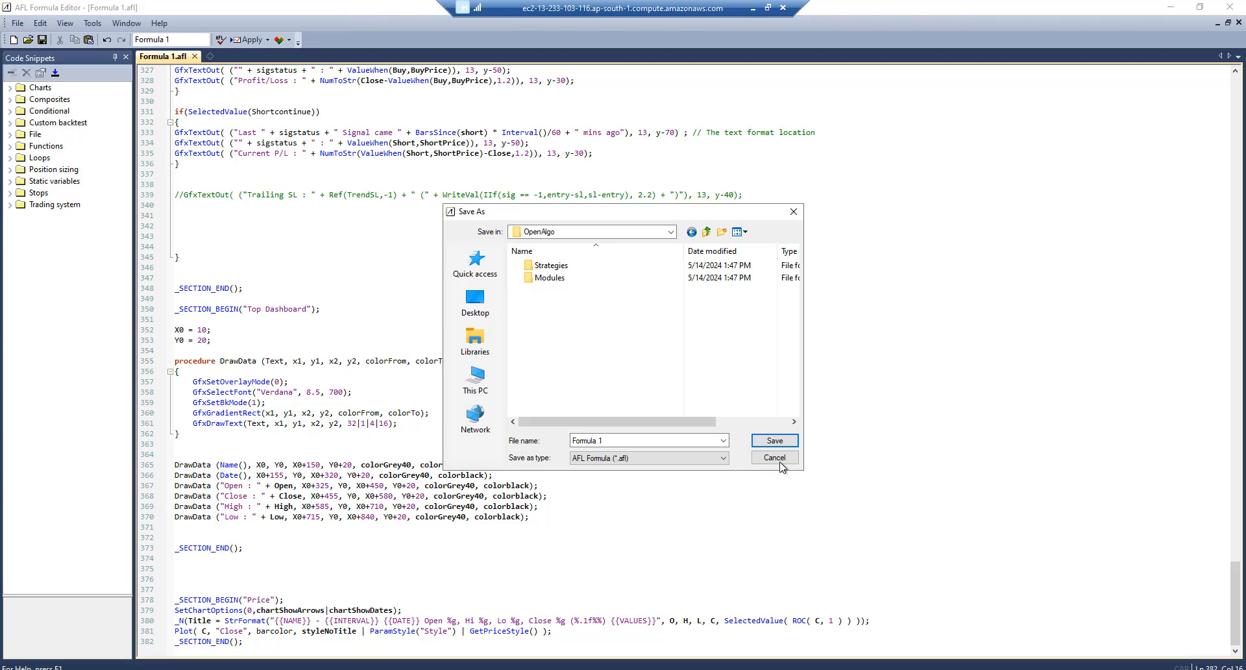
Save the formula as Range Filter.afl in the Strategies folder
double_click(548, 266)
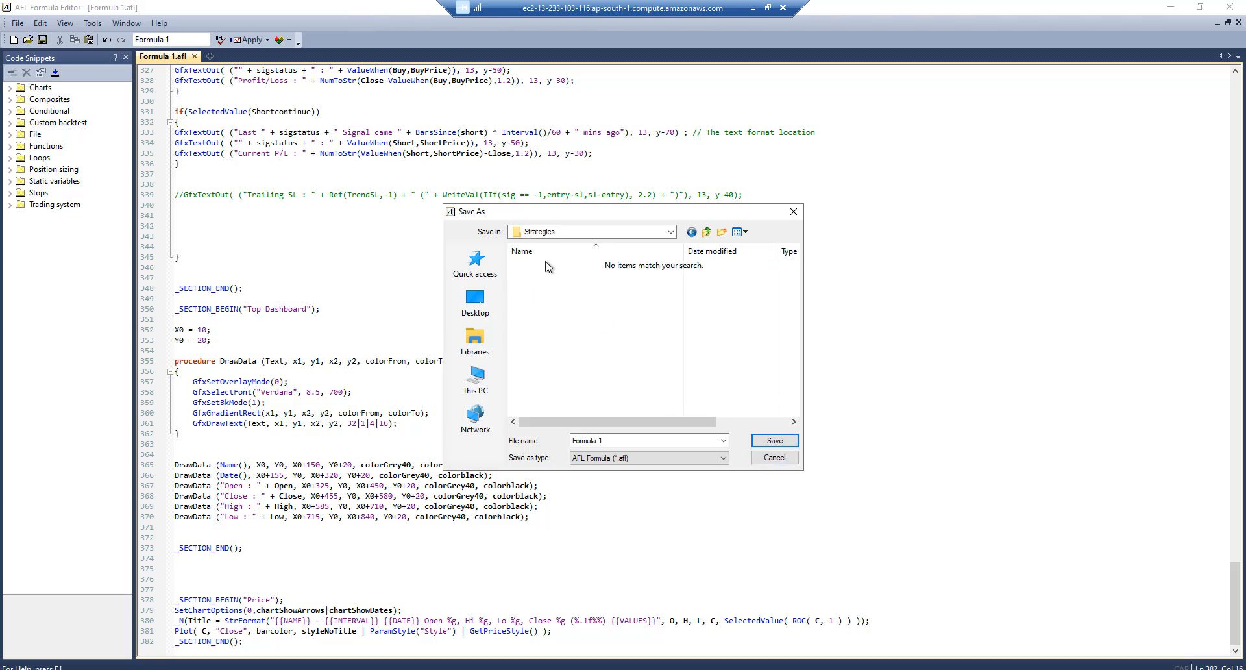
click(618, 441)
text(ange Filter)
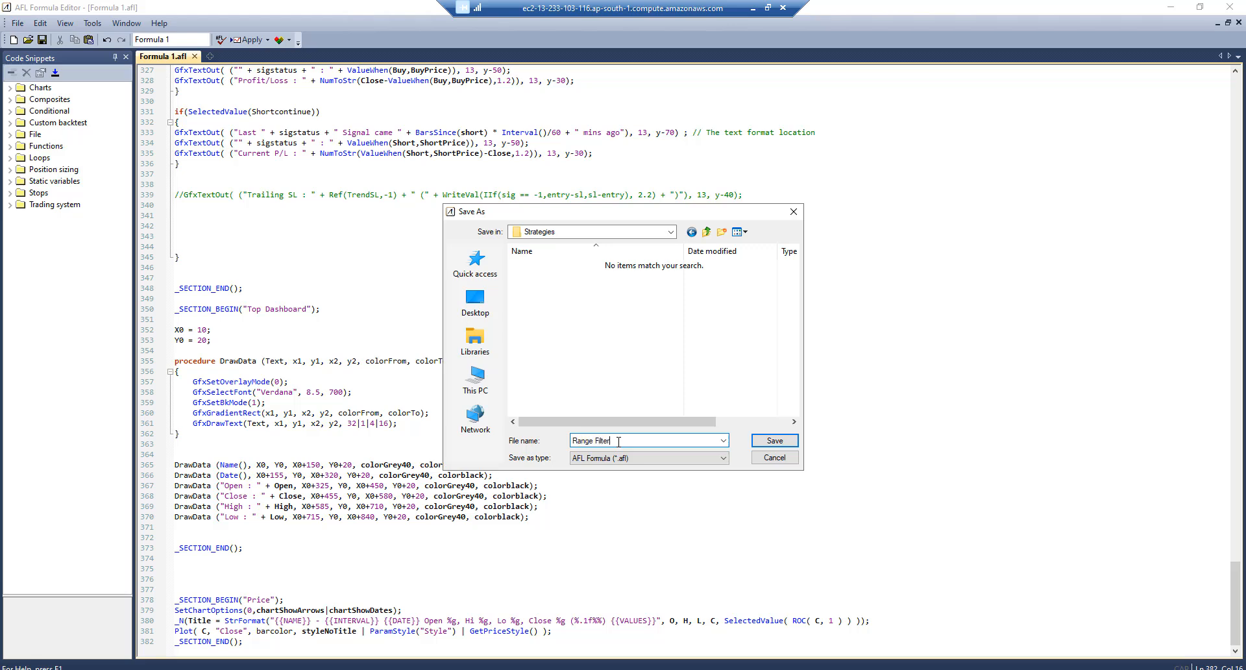
key(Return)
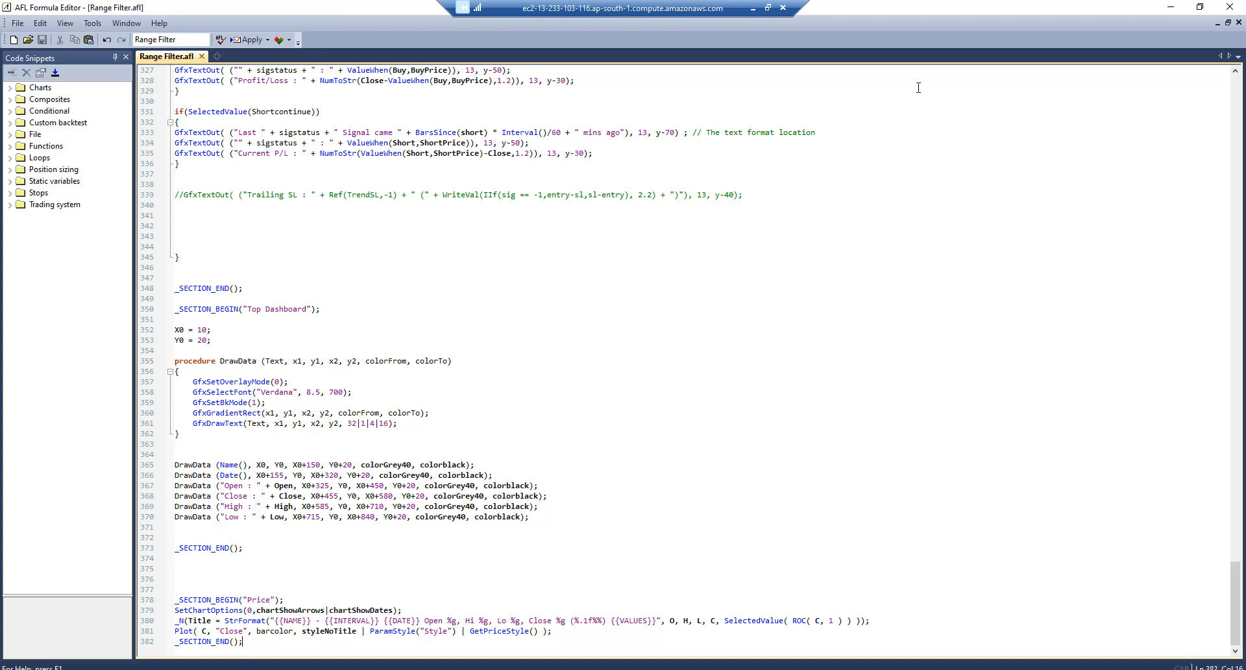
Close the formula editor, add a new blank chart, and close the Interpretation and Notepad panes
click(1229, 7)
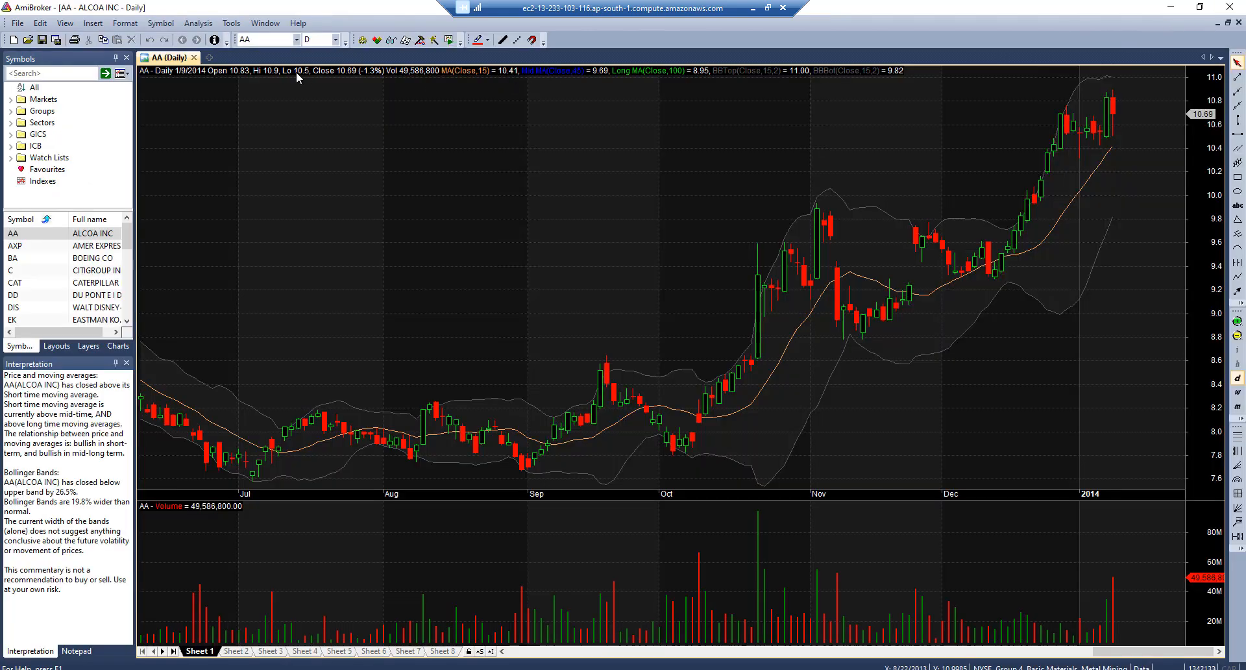
click(209, 58)
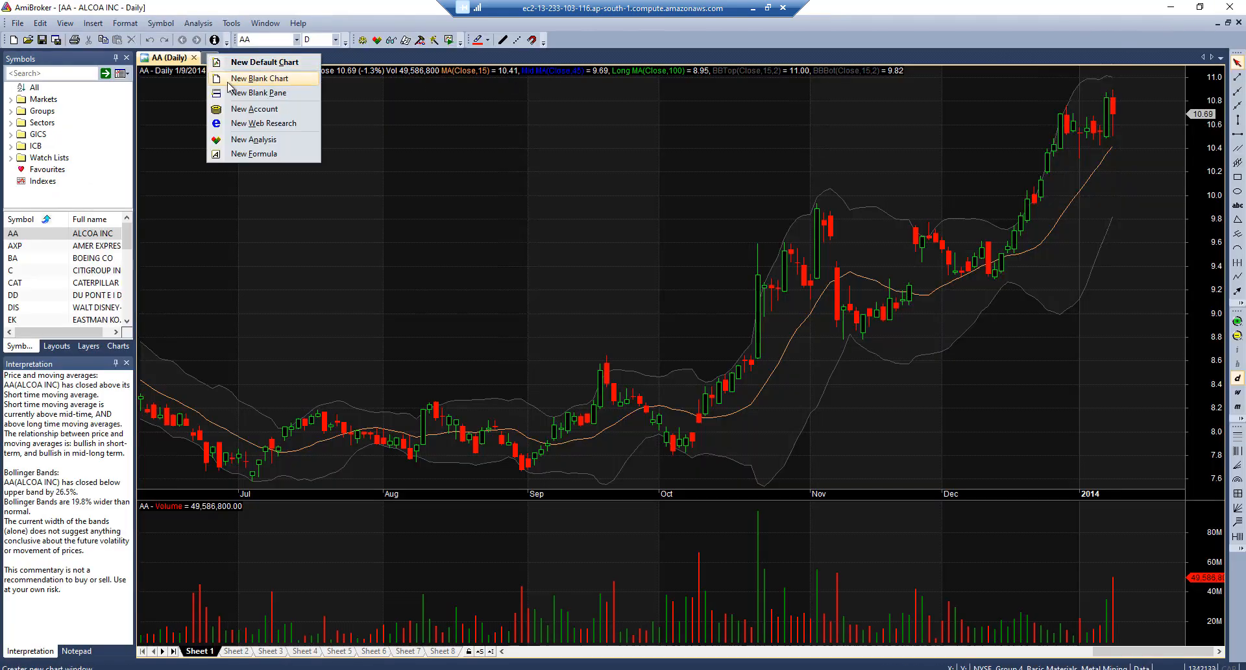
click(258, 78)
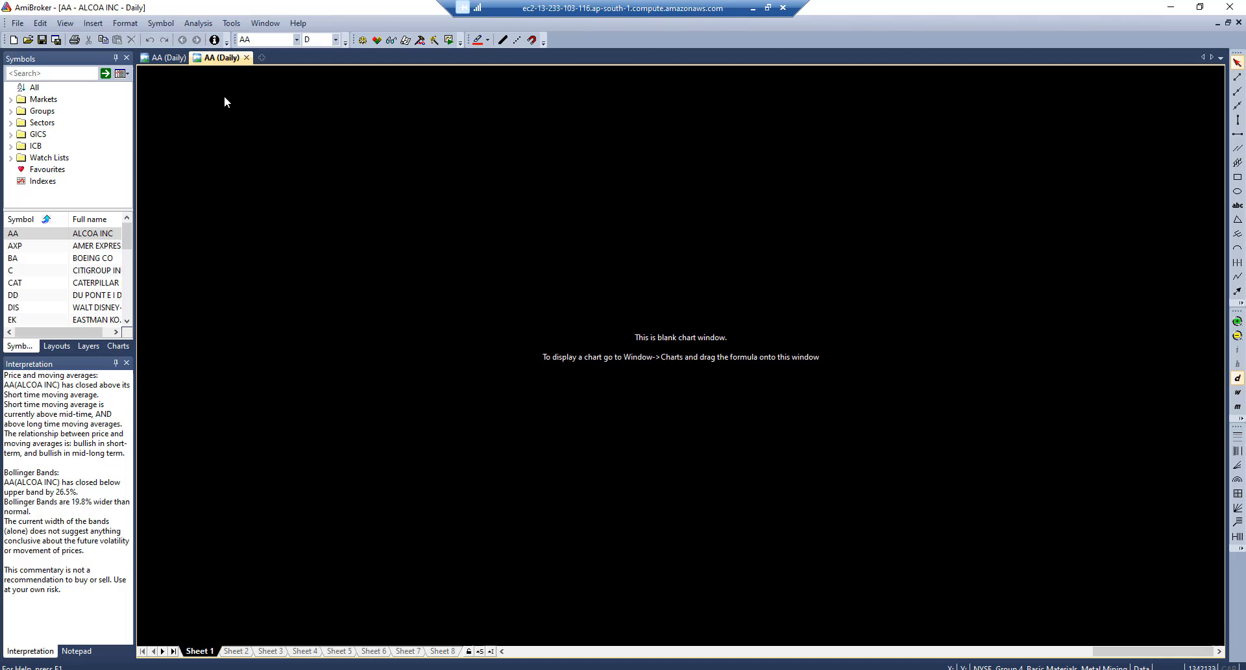
click(127, 363)
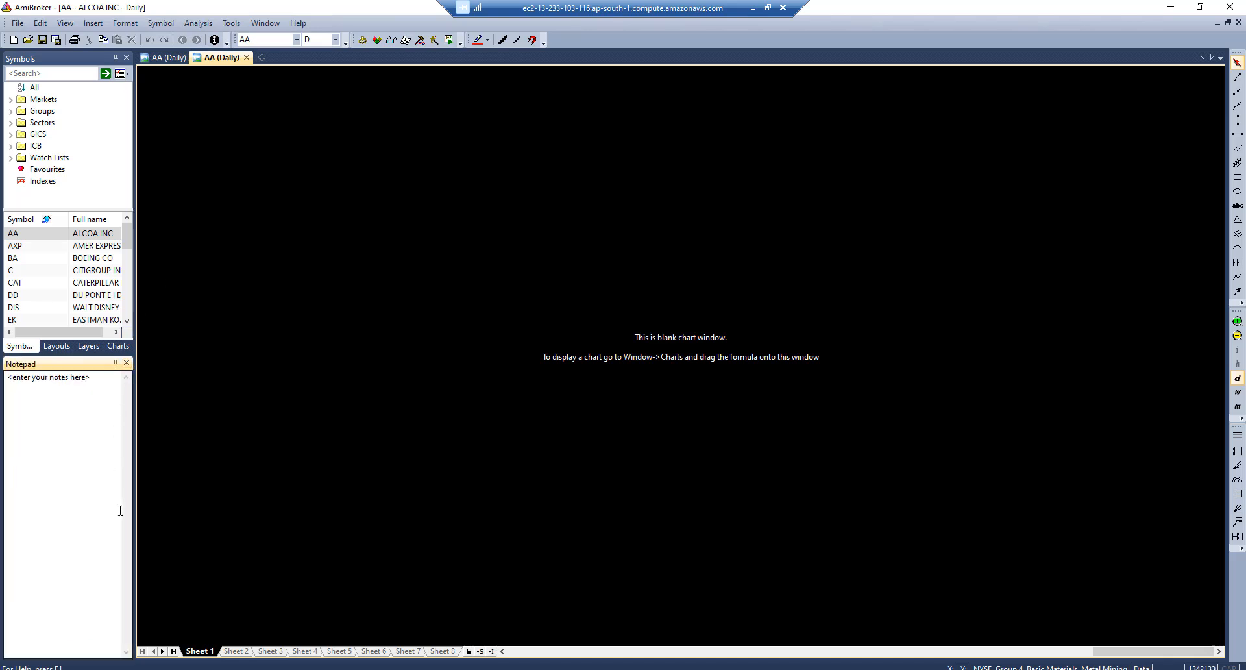
click(127, 363)
Drag Basic Charts > Price onto the blank chart, keeping its default properties
click(118, 650)
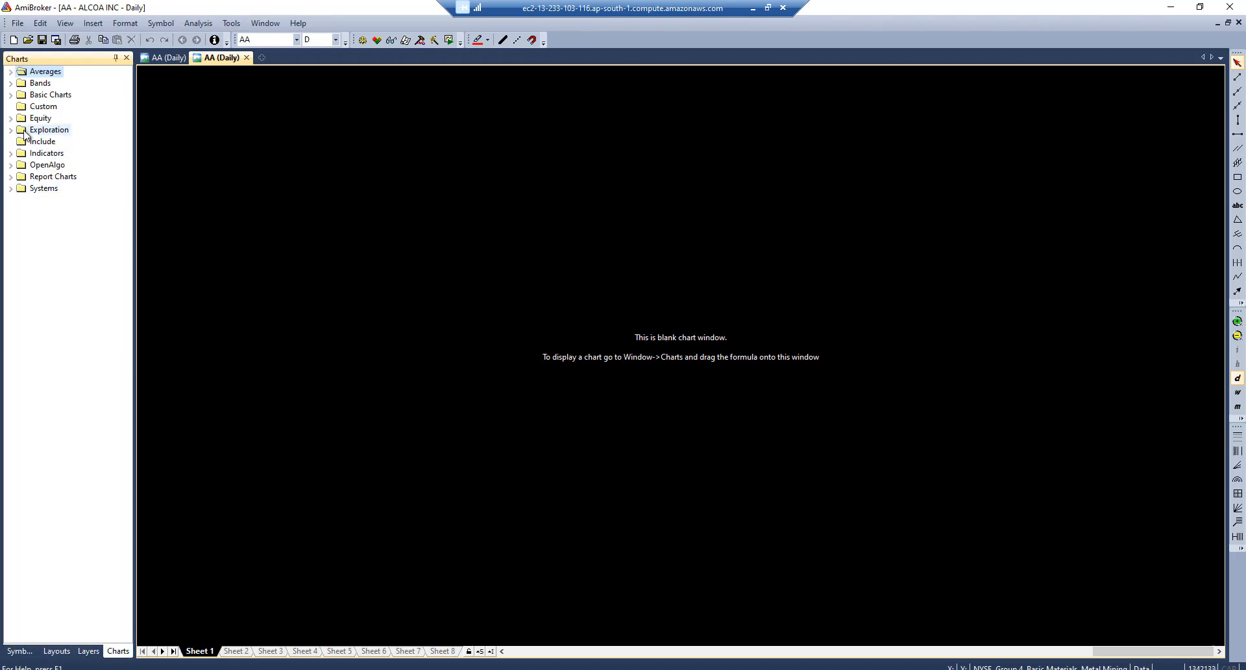
click(11, 94)
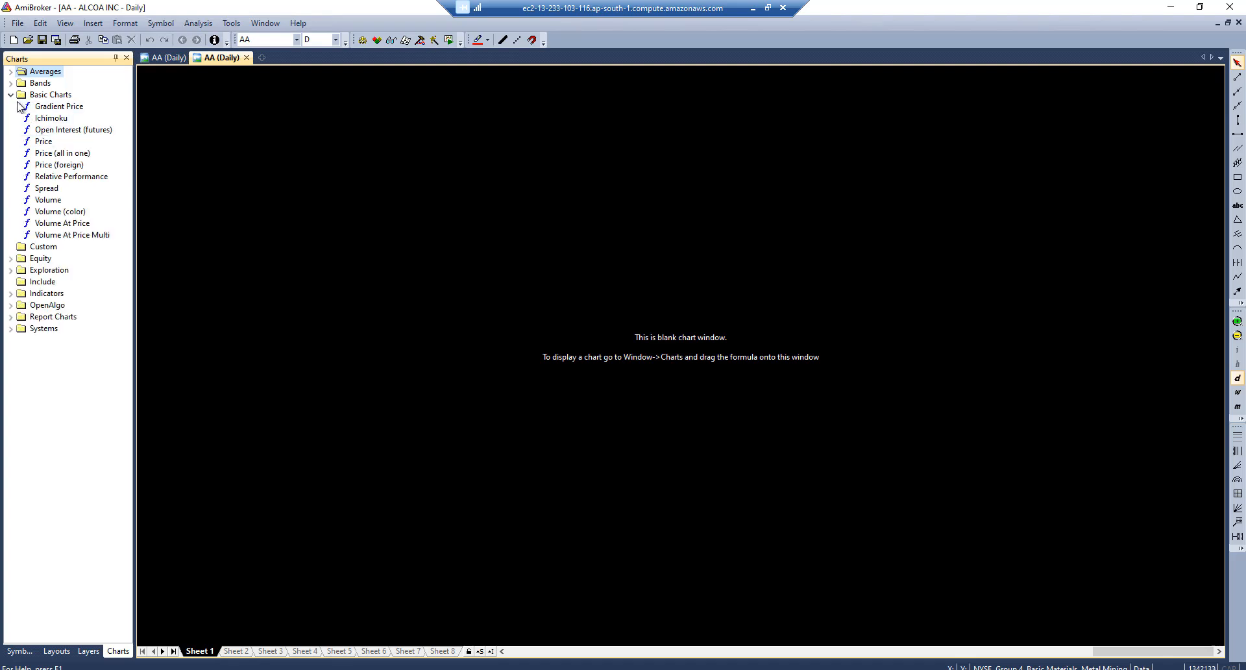
drag(42, 147, 407, 290)
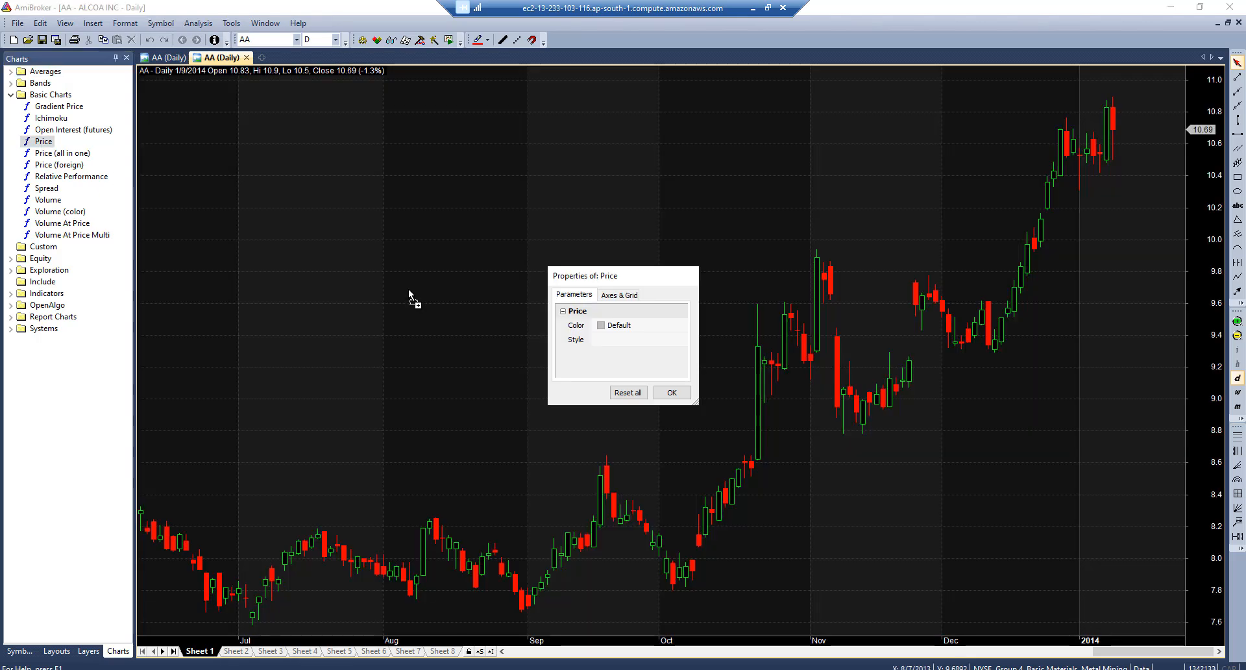
click(671, 392)
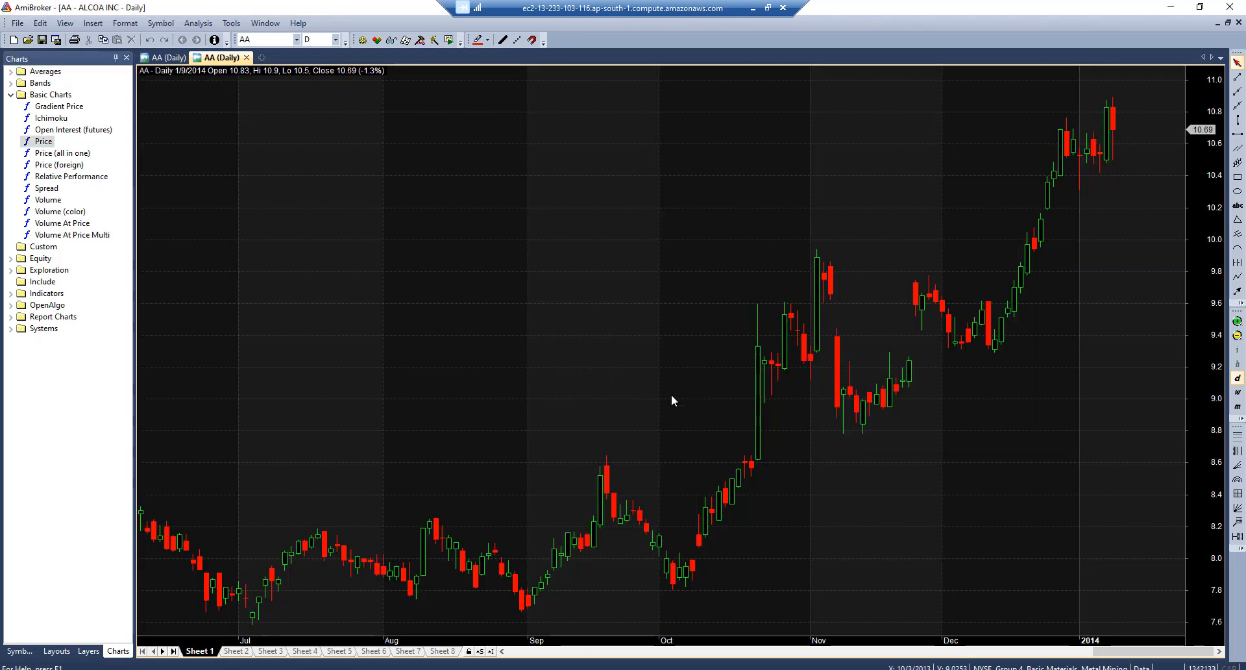
click(263, 60)
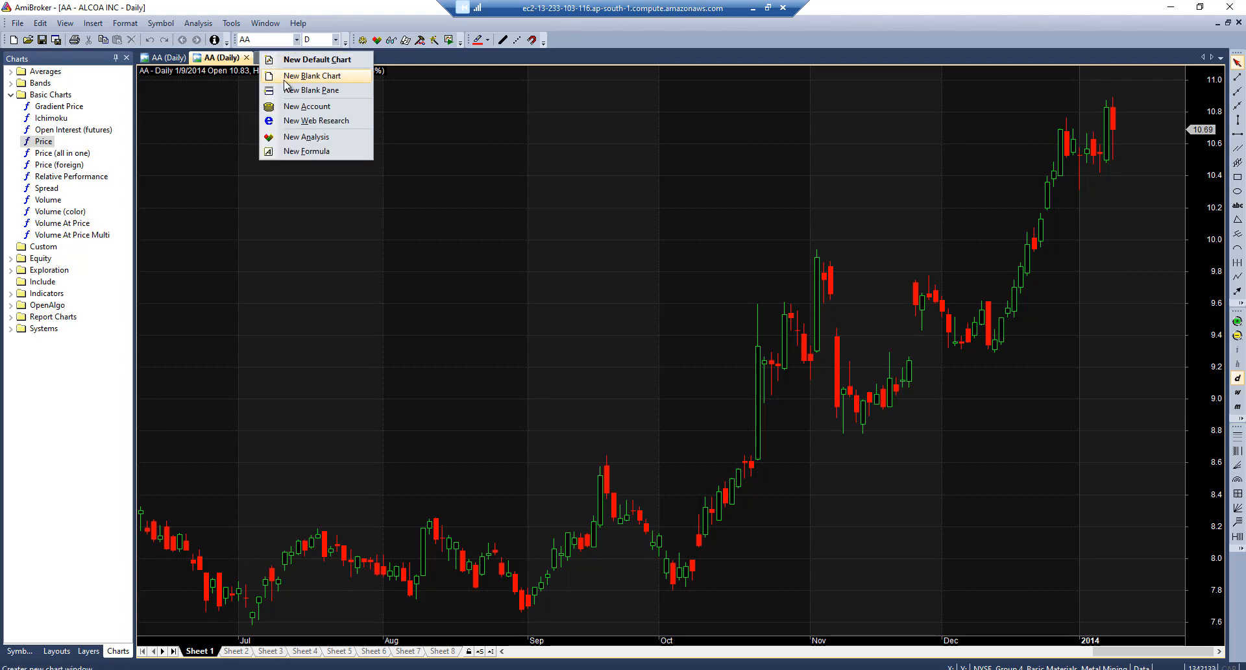
Plot OpenAlgo > Strategies > Range Filter on a new blank chart, then return to the Chrome article
click(286, 76)
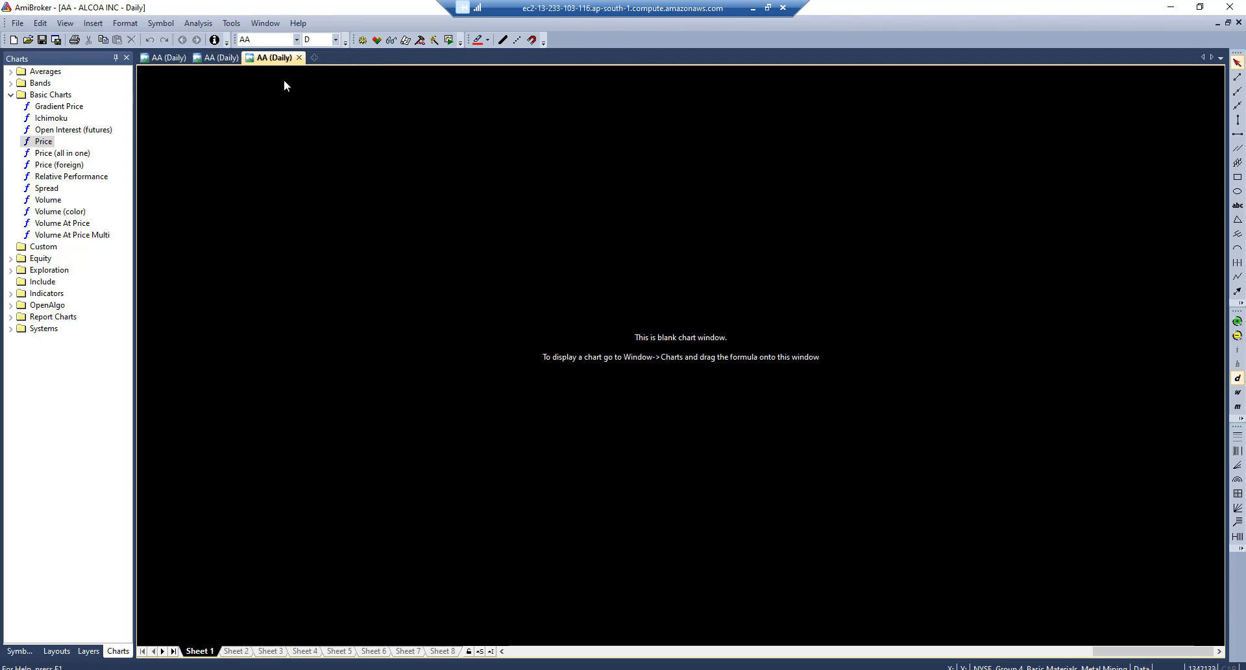
right_click(52, 365)
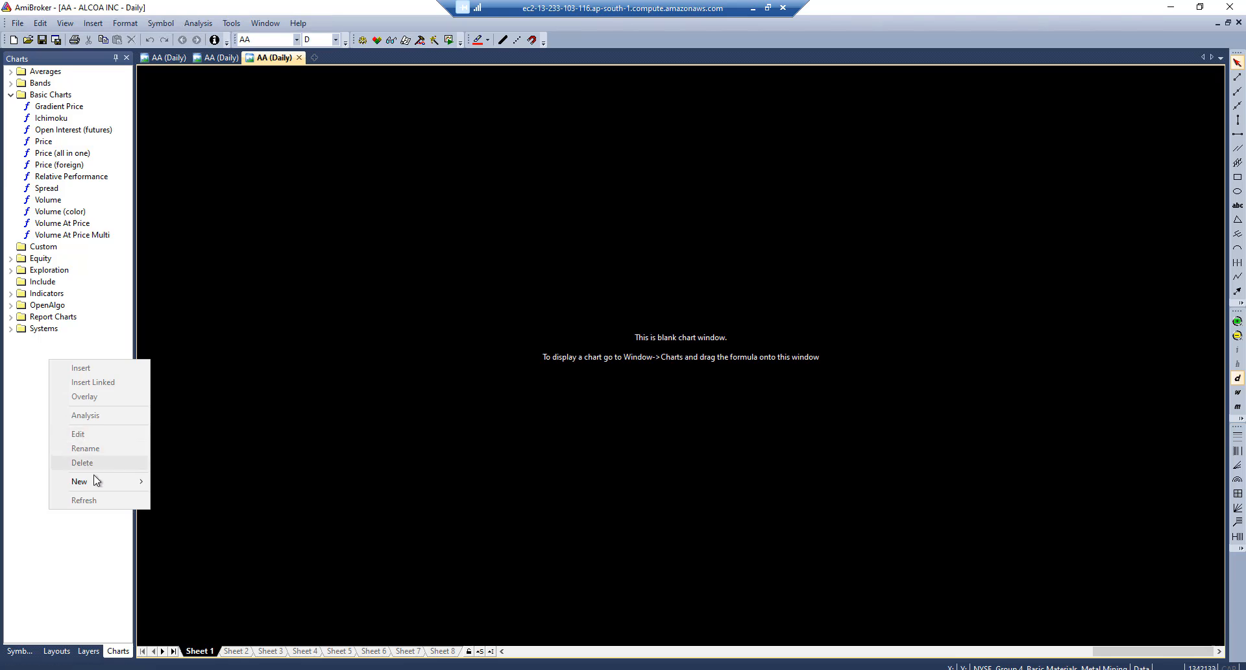
click(33, 471)
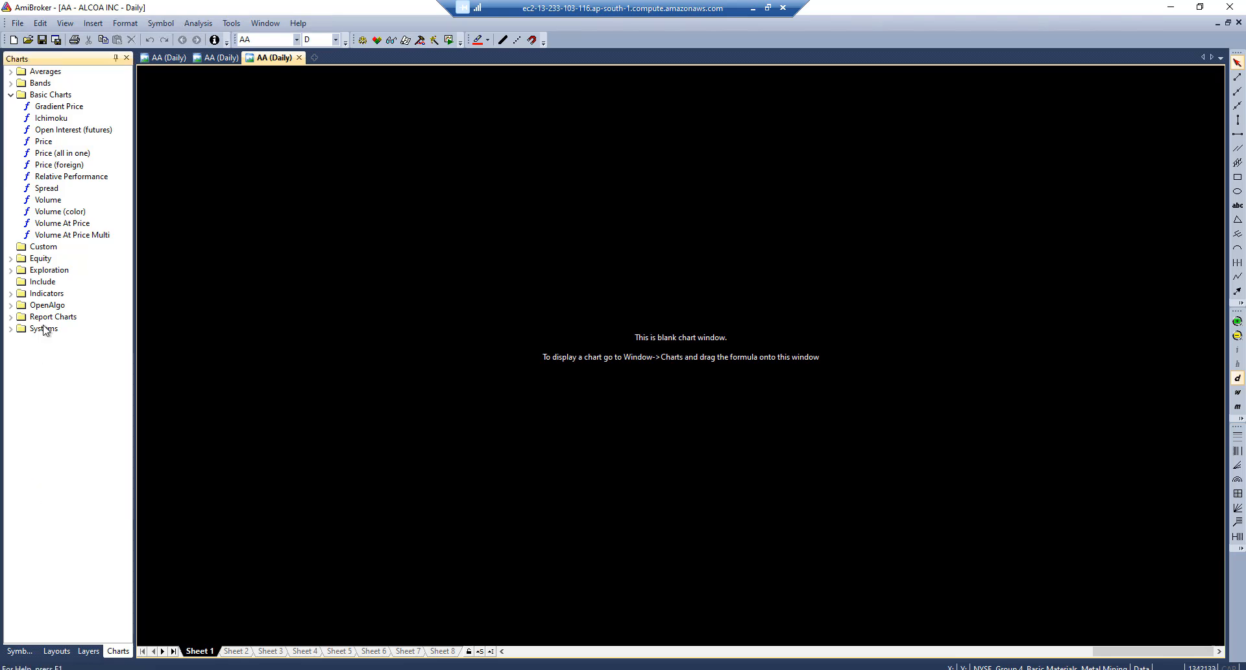
click(10, 305)
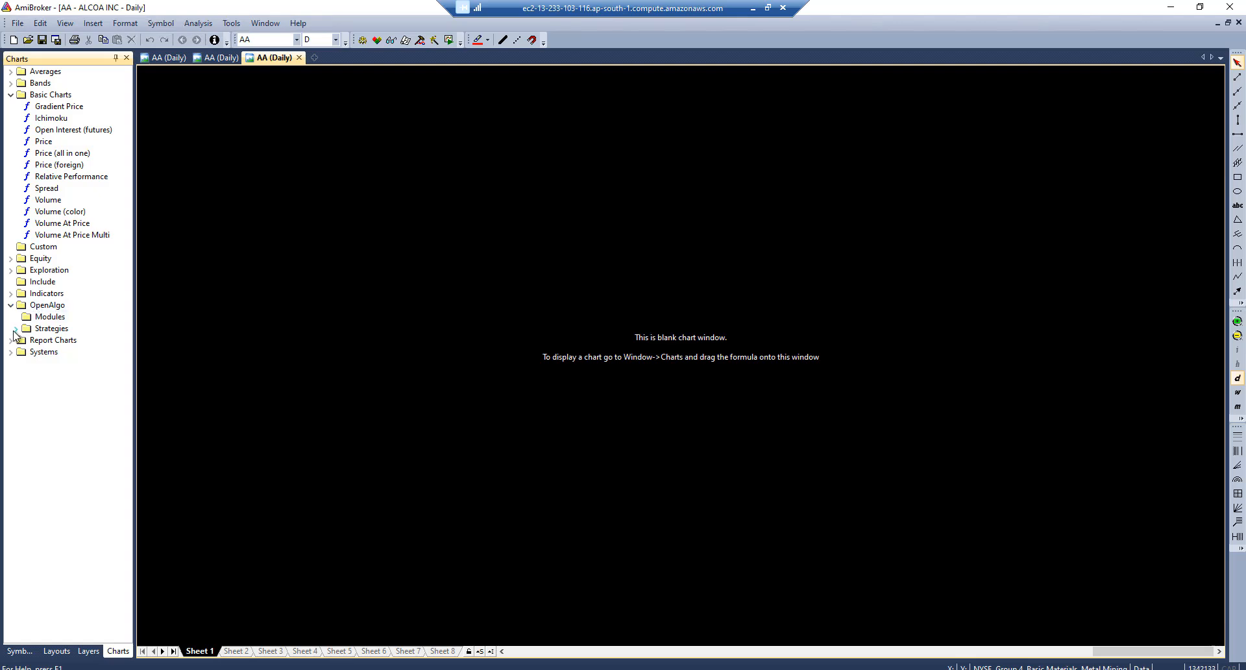
click(15, 330)
drag(53, 343, 438, 241)
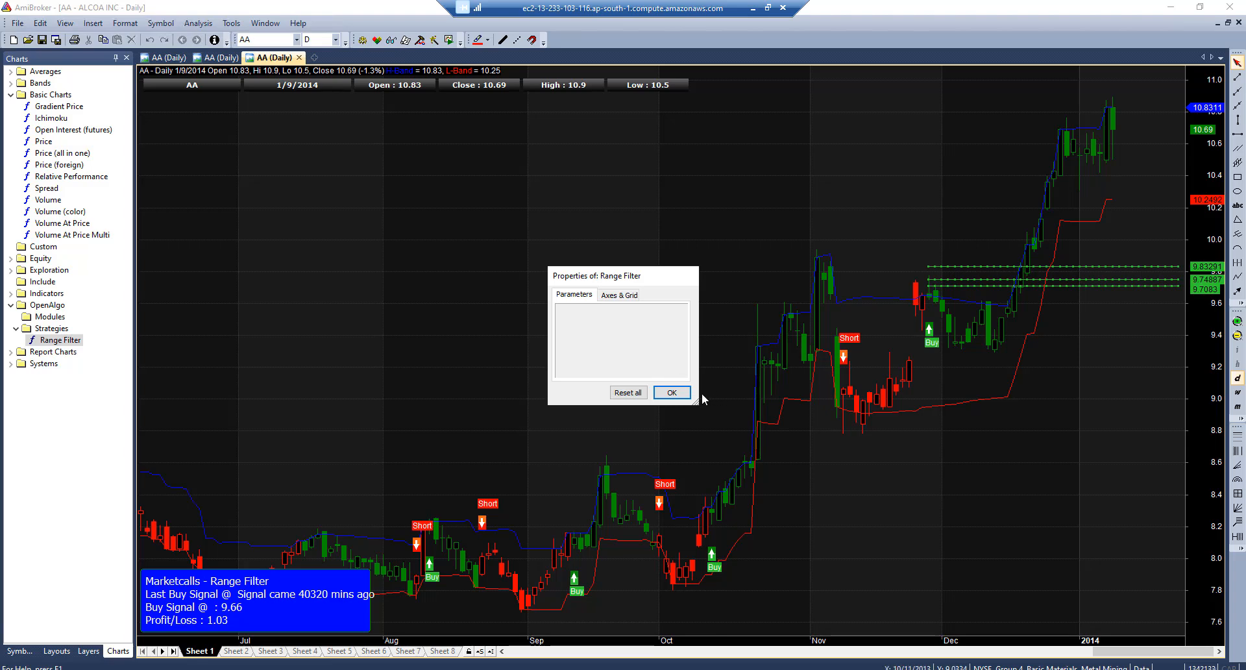
click(674, 391)
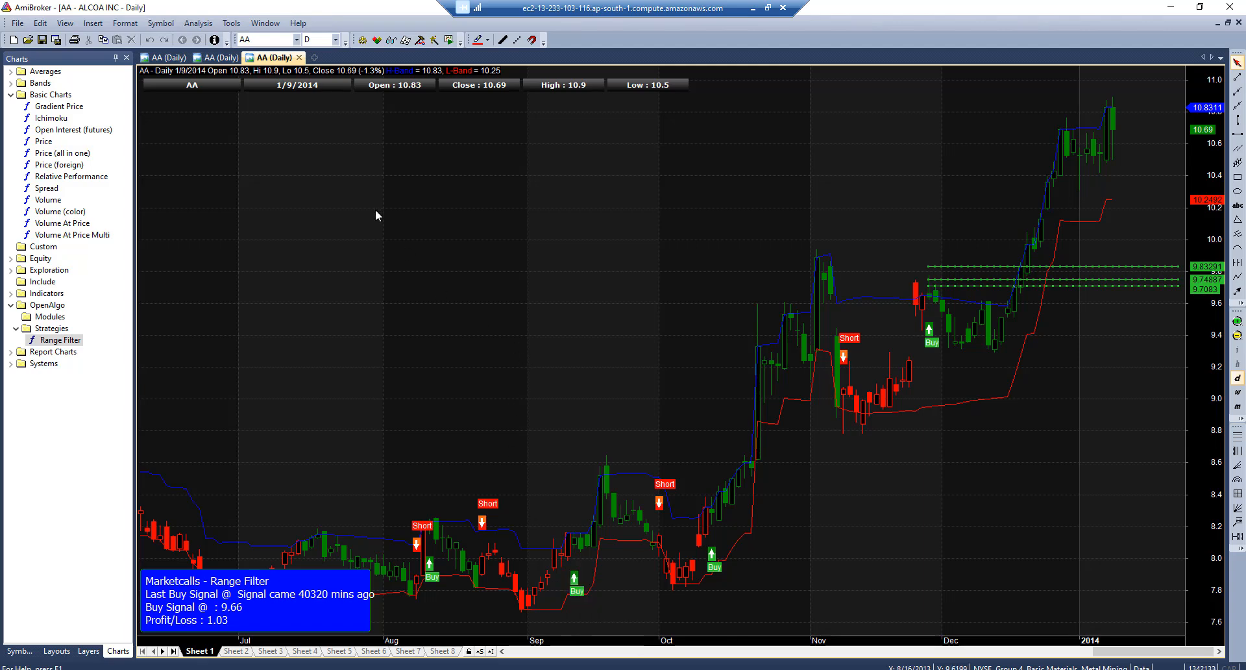
mouse_move(431, 331)
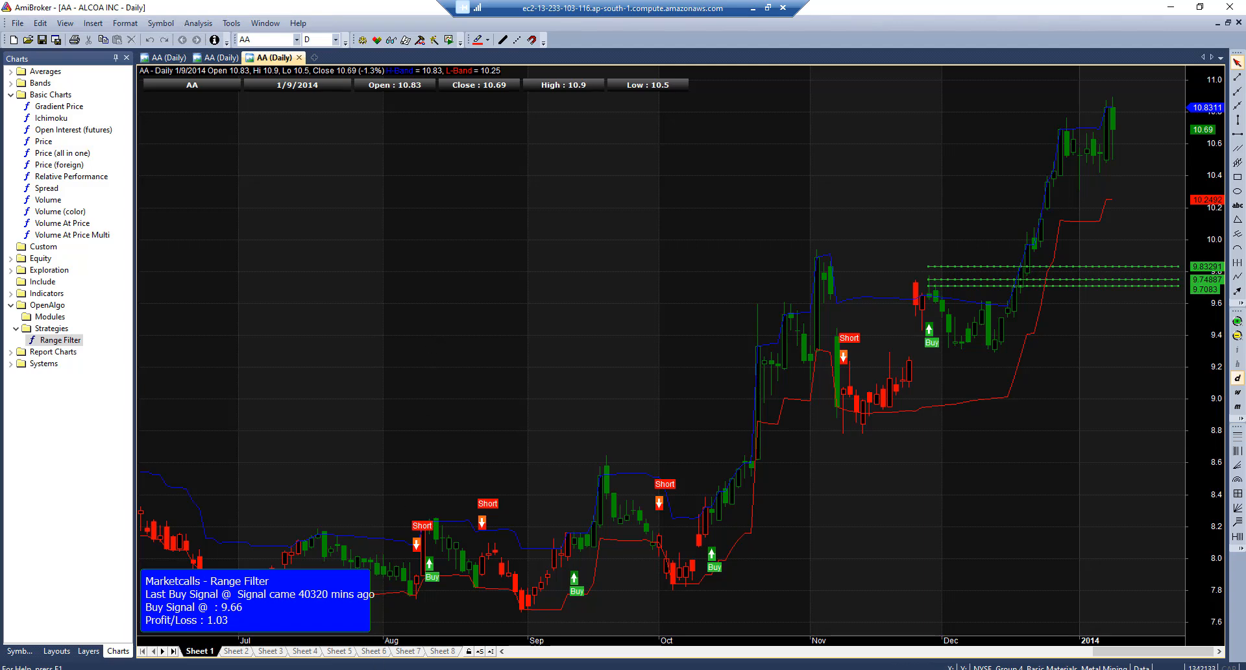
click(367, 669)
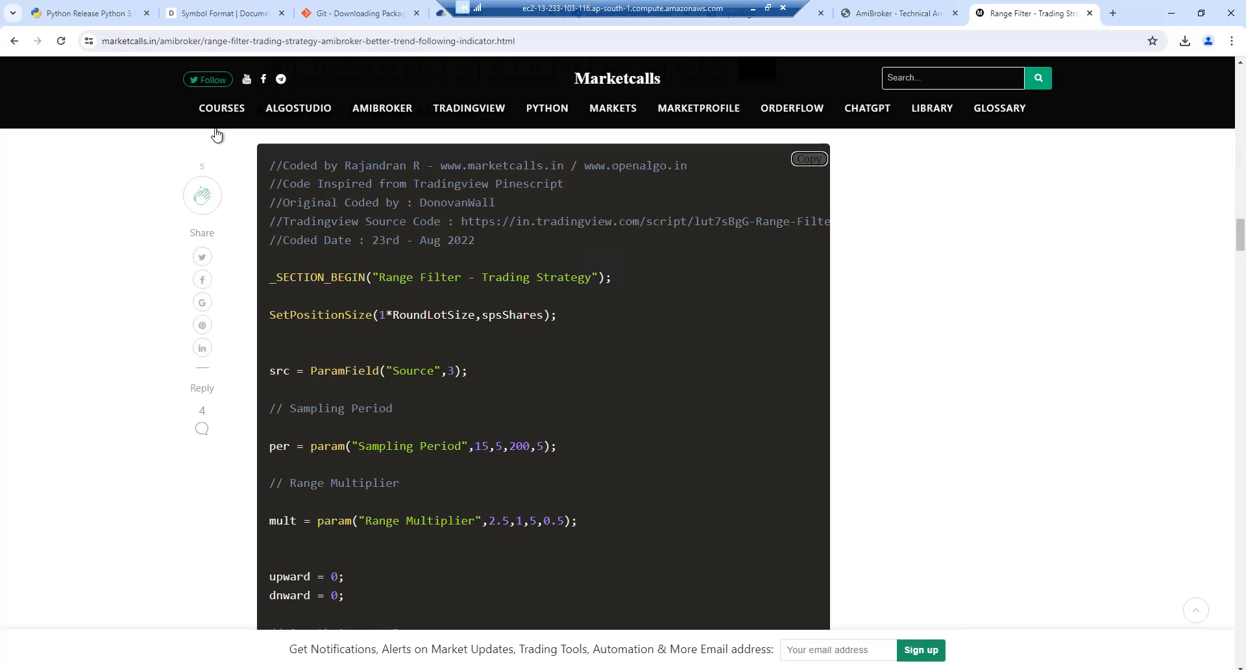
Copy the AFL code from the docs' Amibroker > SmartOrder Chart Module page and return to AmiBroker
click(201, 14)
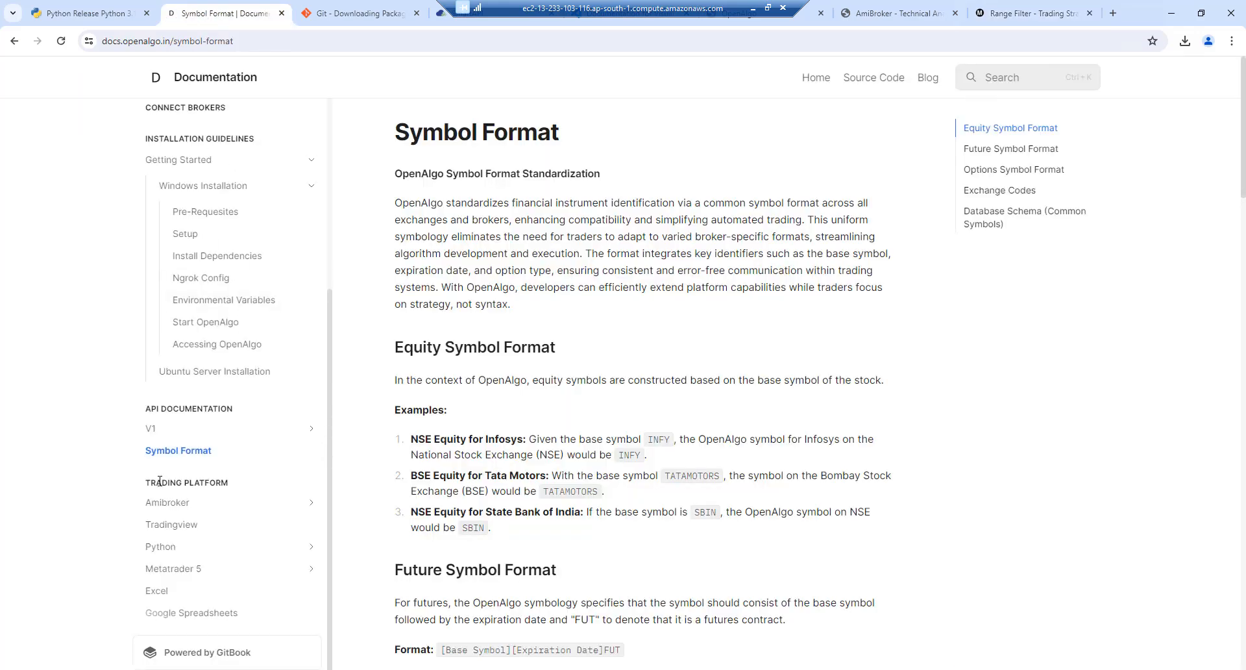
click(167, 503)
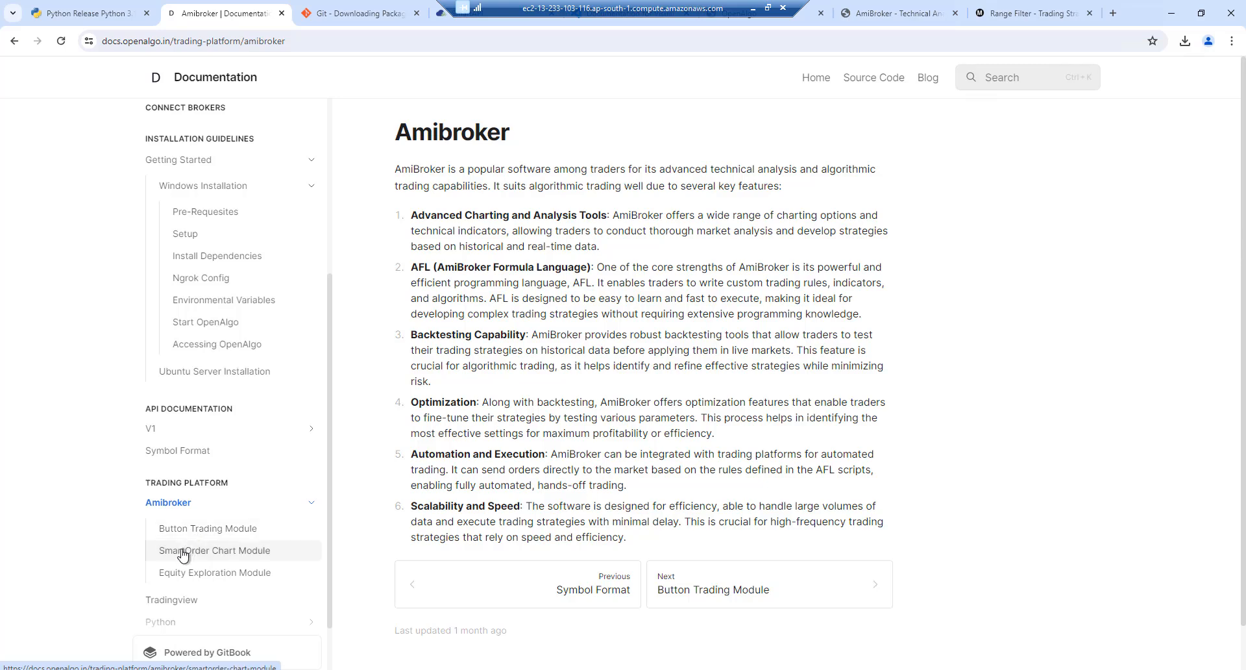
click(182, 553)
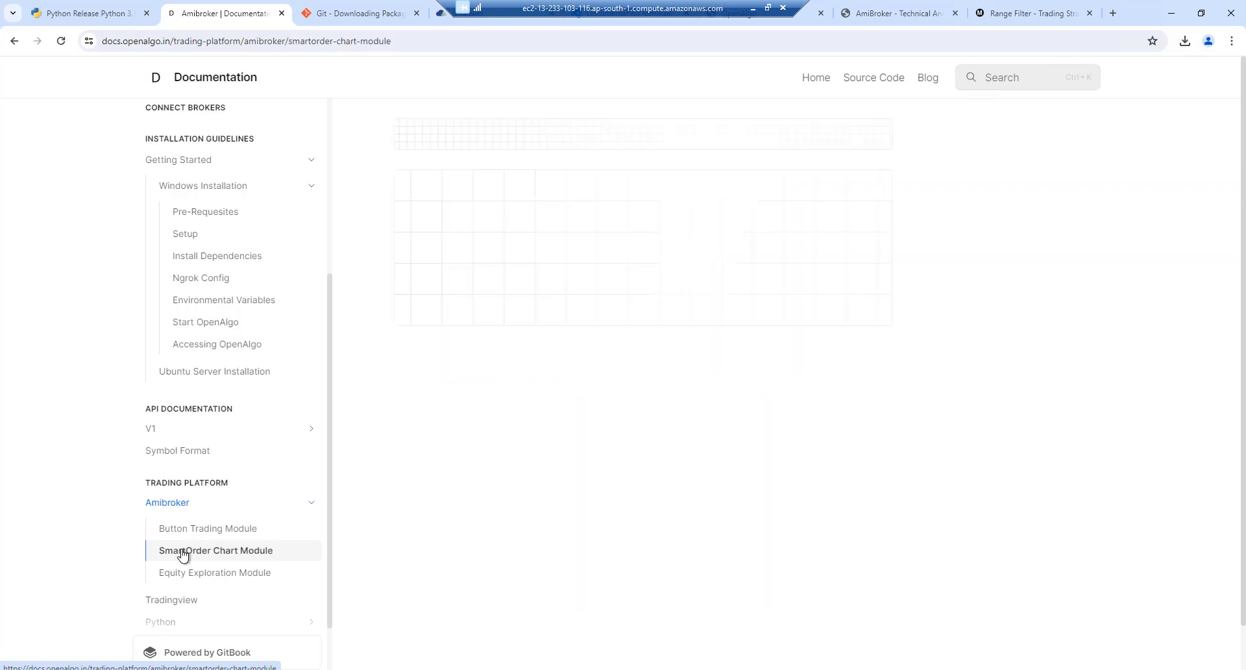
mouse_move(586, 457)
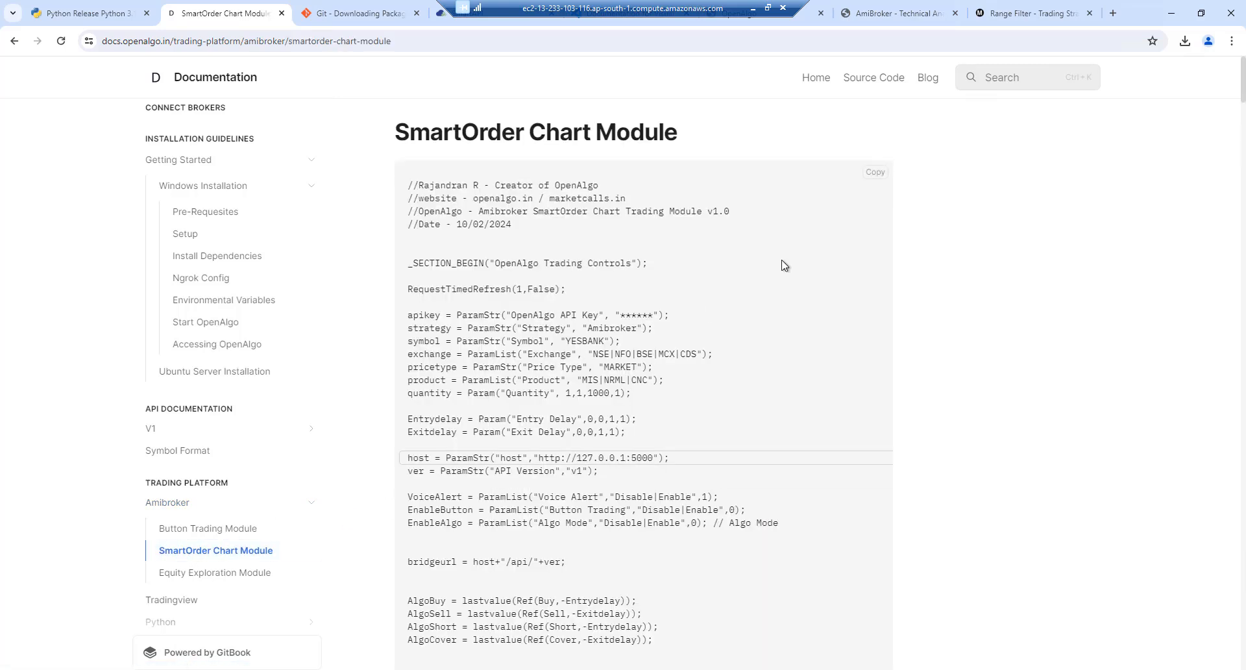
click(871, 174)
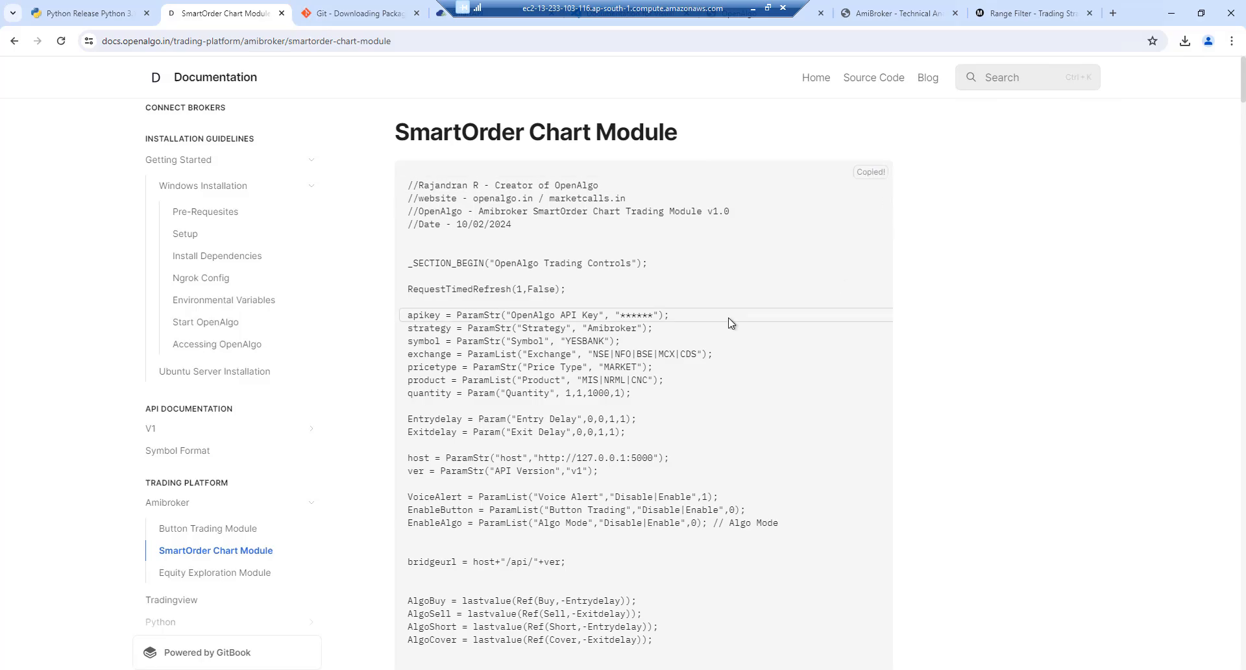
key(alt+Tab)
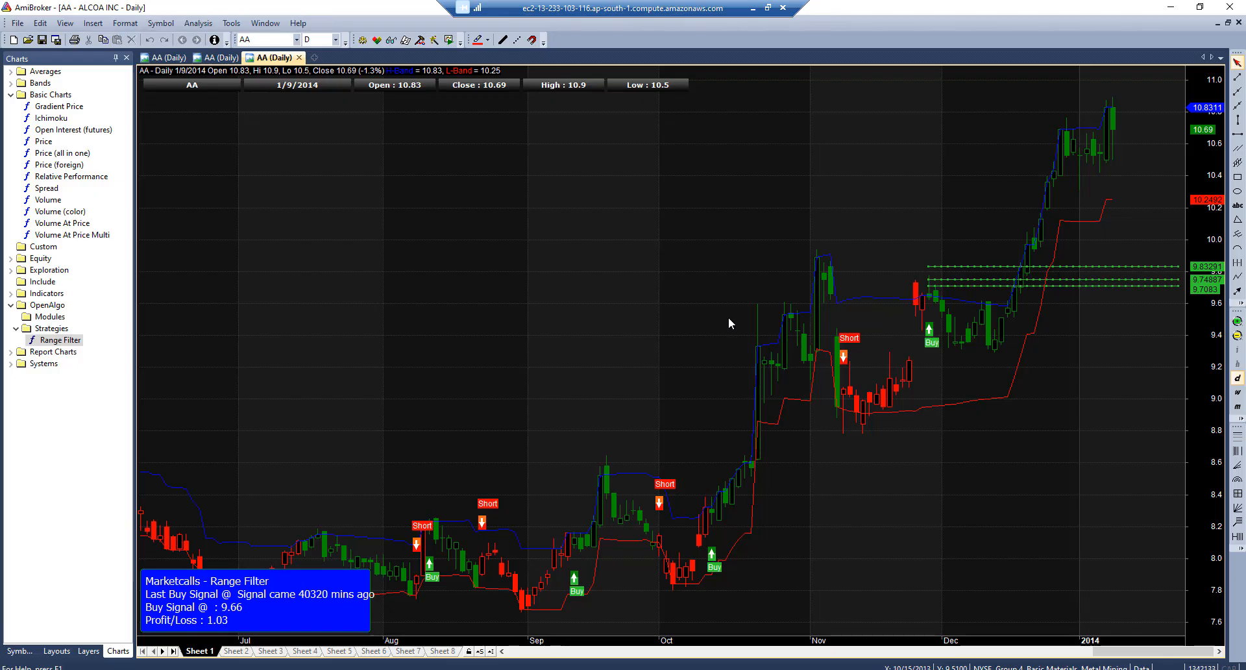
Paste the copied SmartOrder code into a new formula in the maximized formula editor
right_click(435, 274)
click(478, 311)
double_click(279, 13)
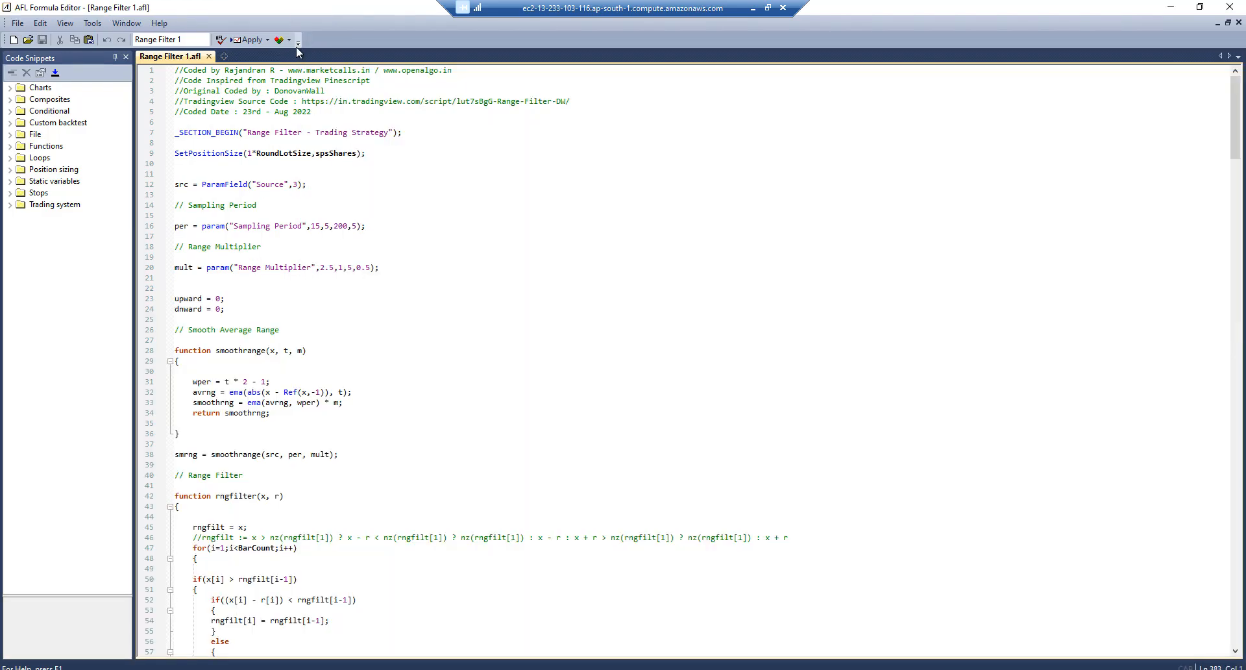
click(224, 55)
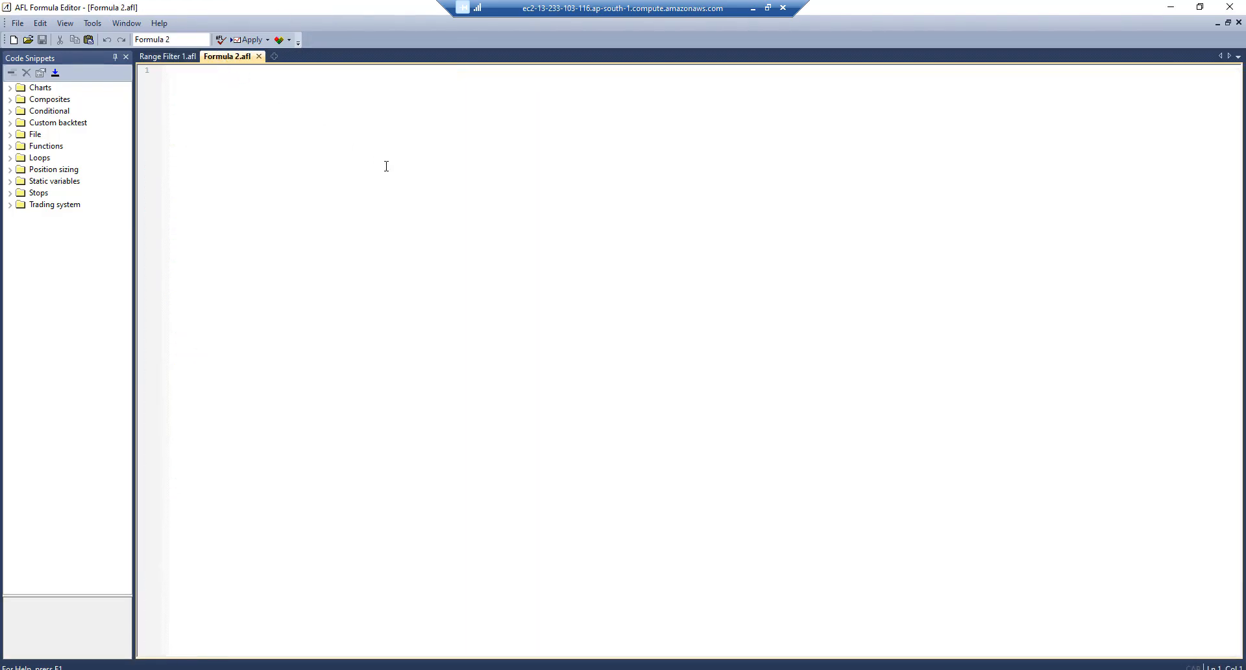
key(ctrl+v)
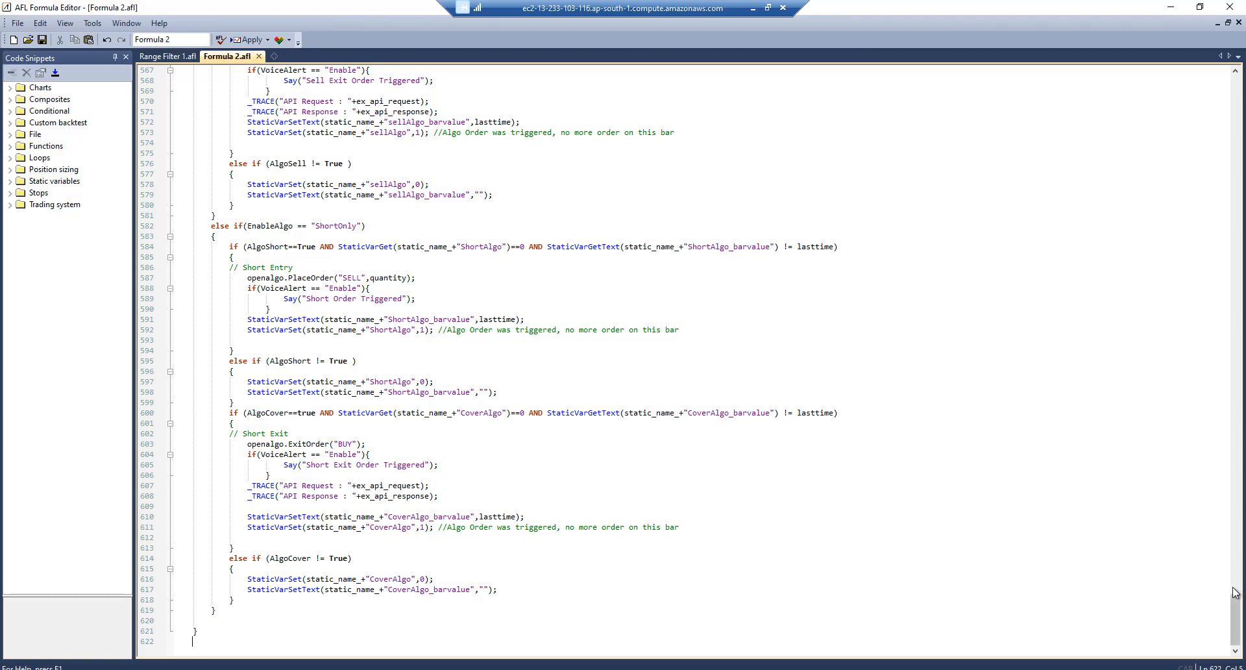
drag(1235, 616, 1236, 72)
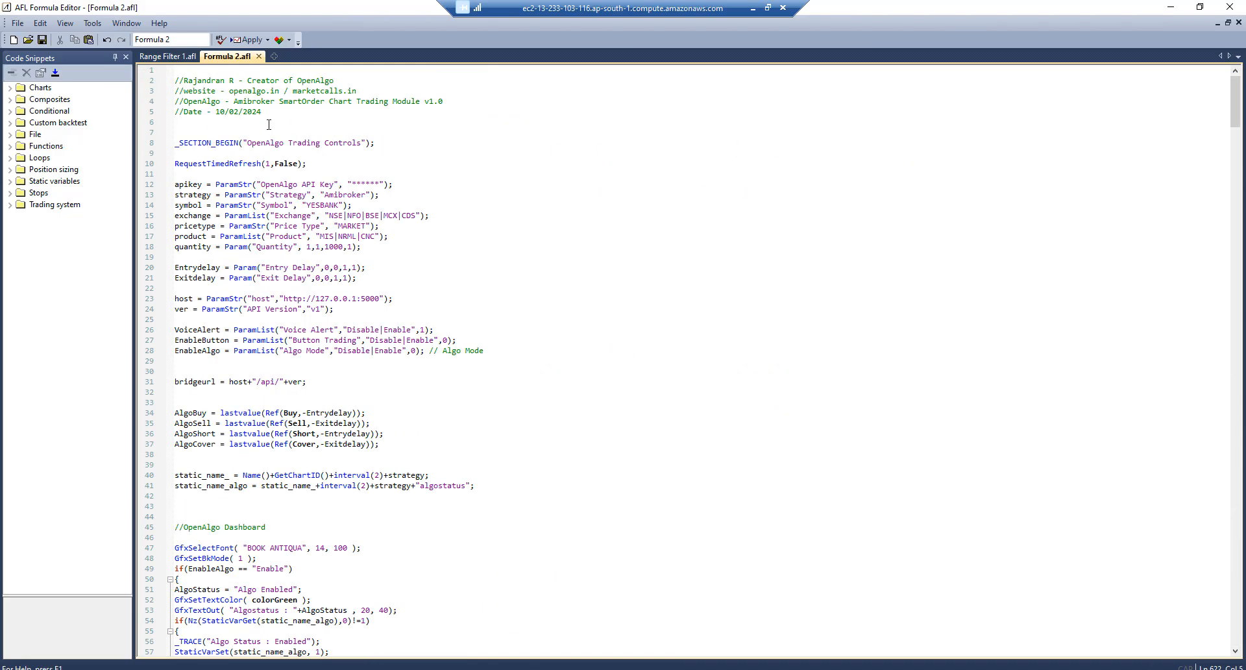
Save the formula as 'Smart Order Chart Trading' in Formulas\OpenAlgo\Modules
click(20, 24)
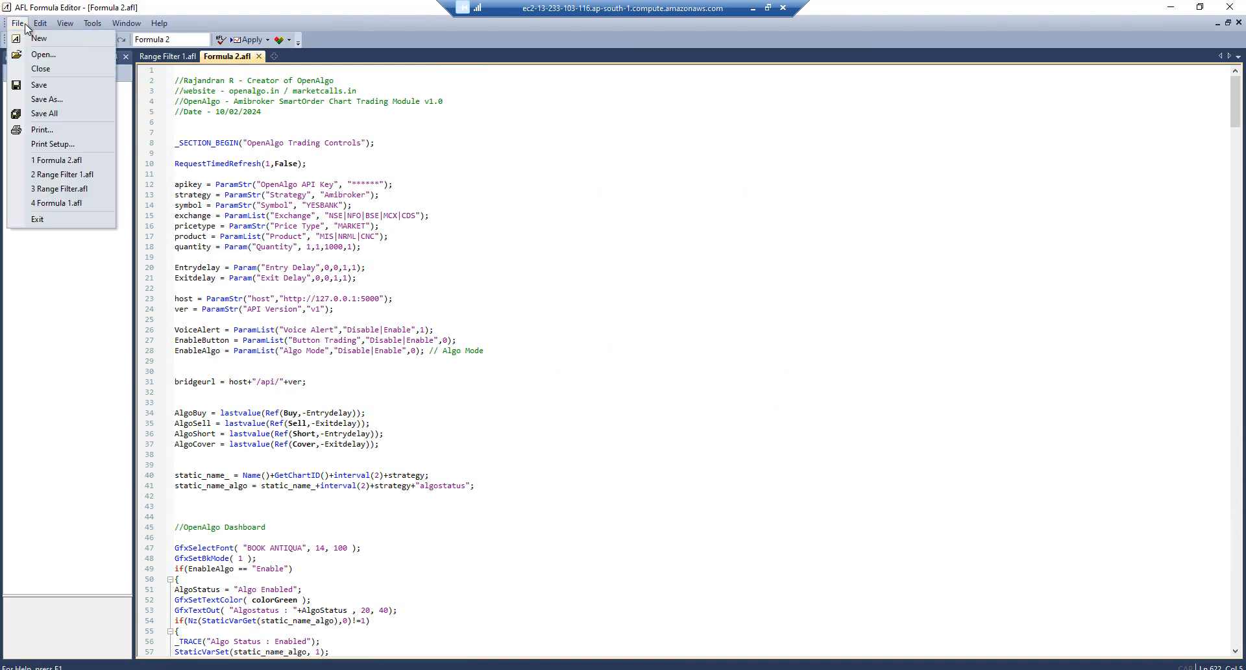
click(40, 102)
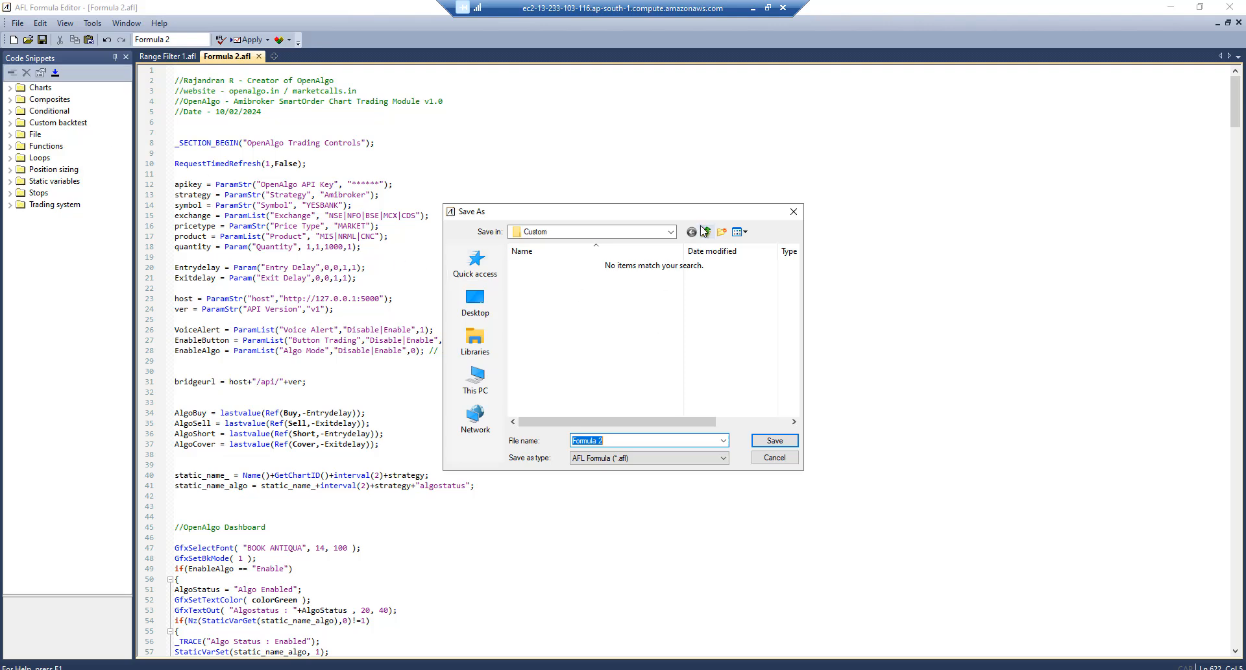
click(671, 232)
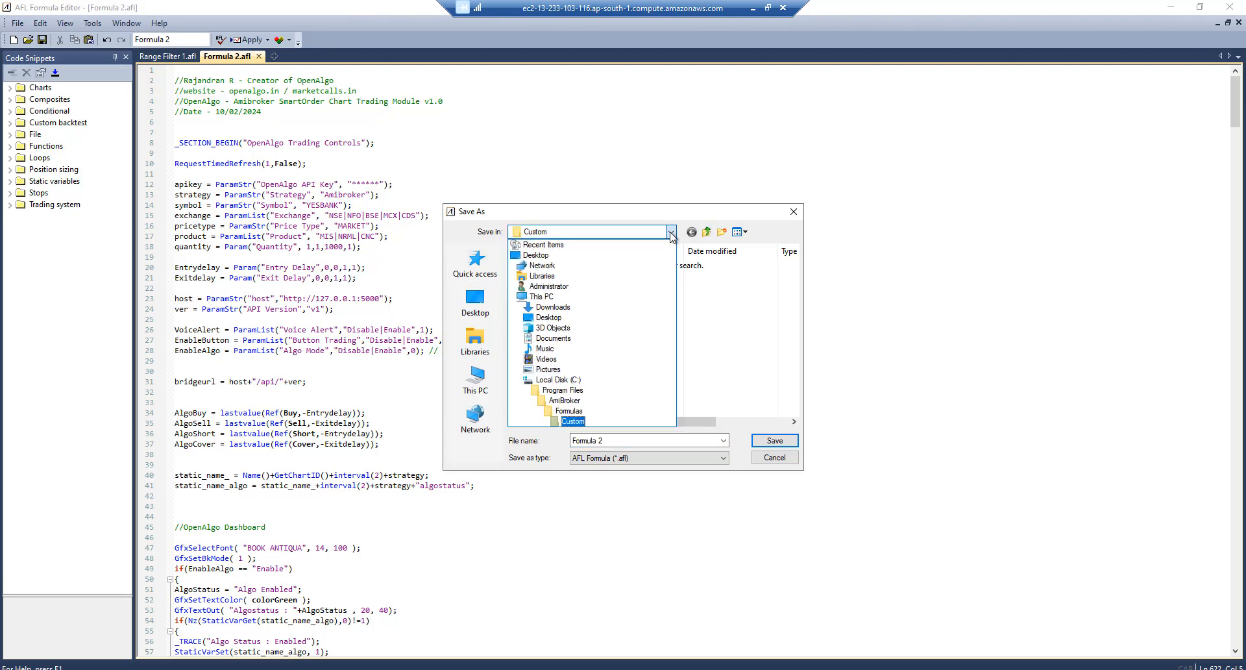
click(568, 409)
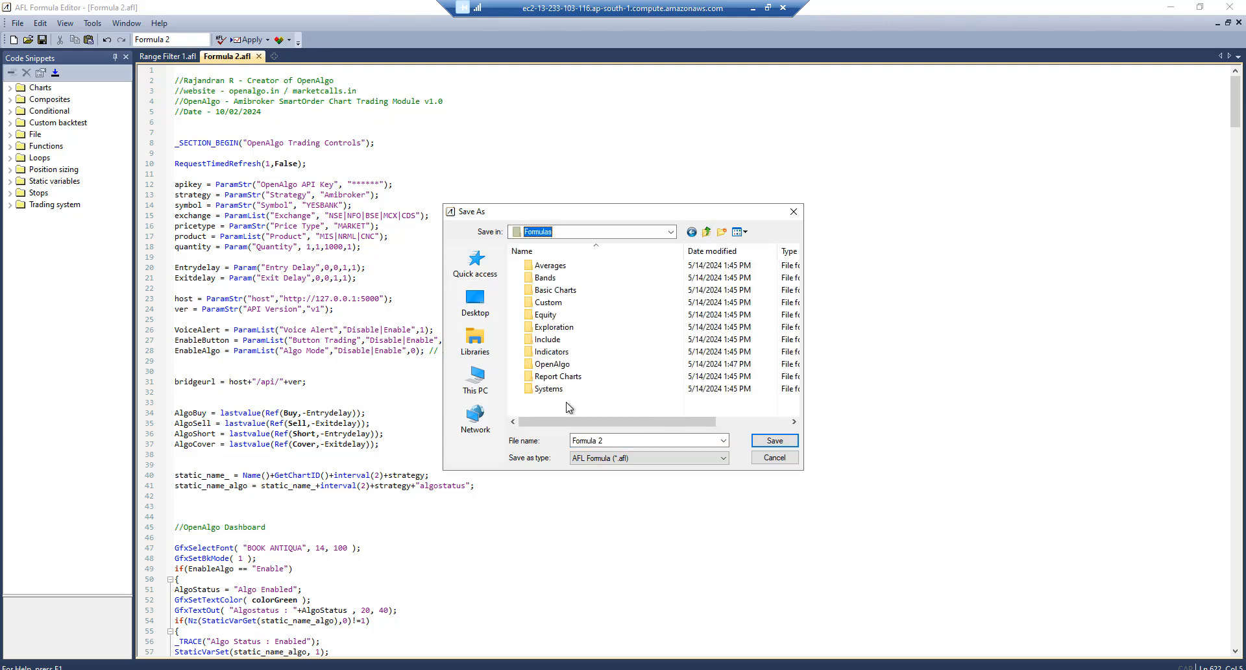
double_click(550, 366)
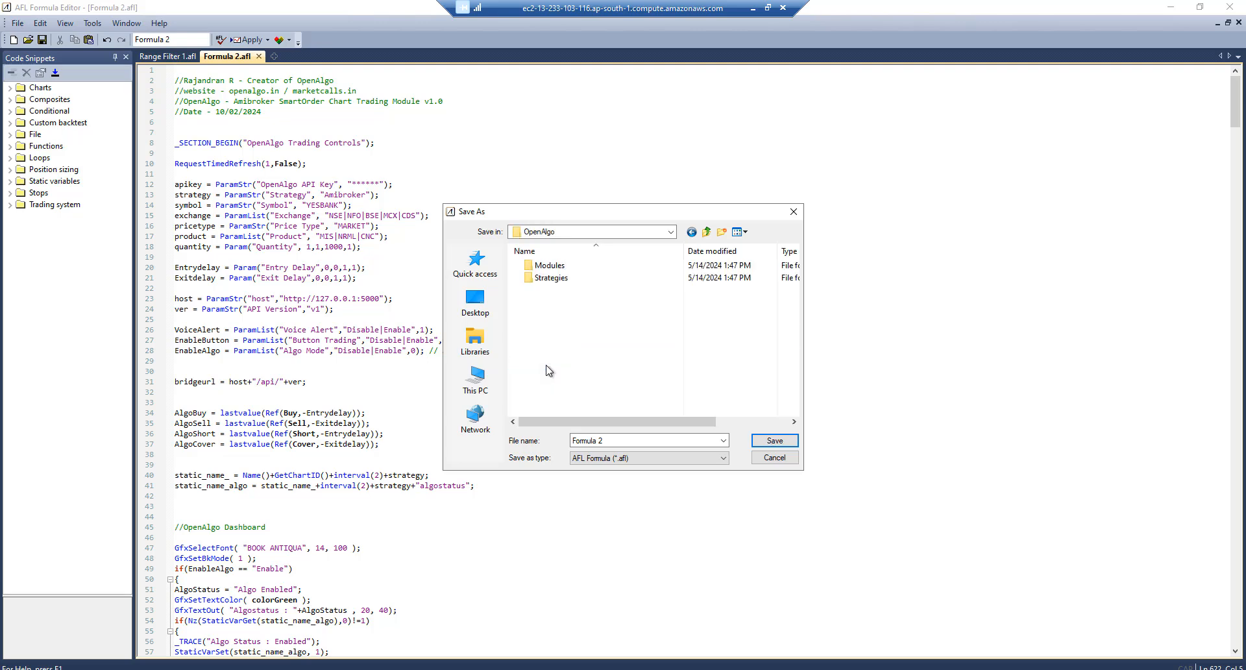
double_click(549, 265)
click(602, 441)
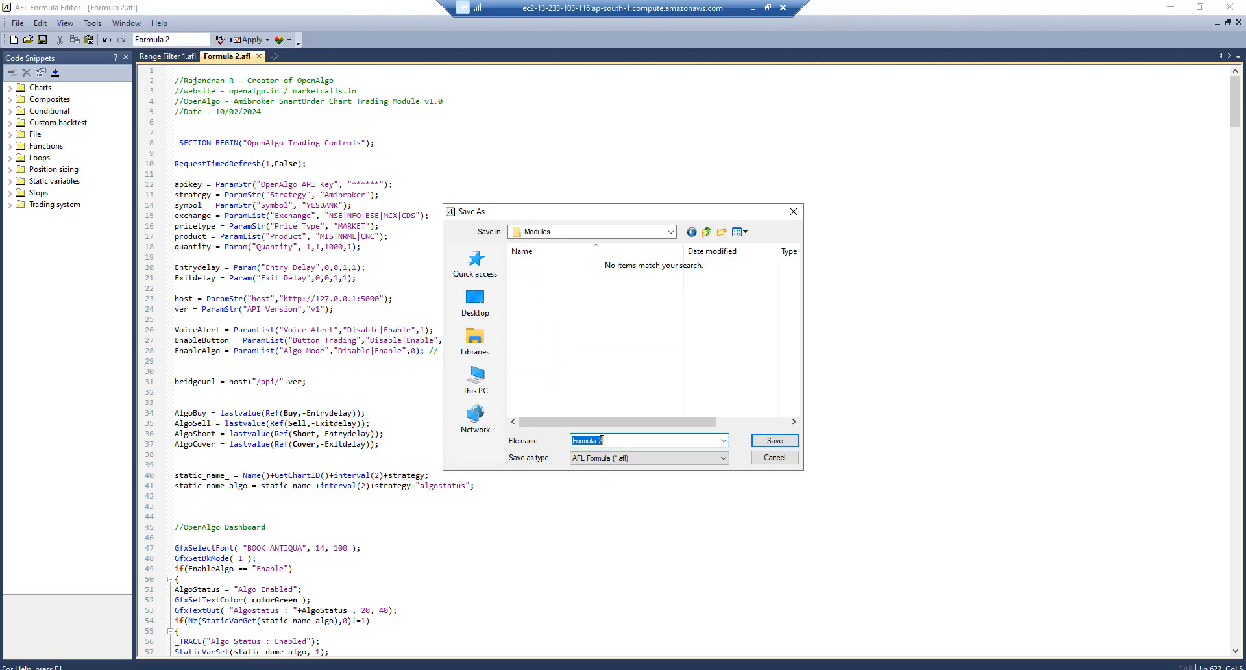
text(Smart Order Chart Trading)
key(Return)
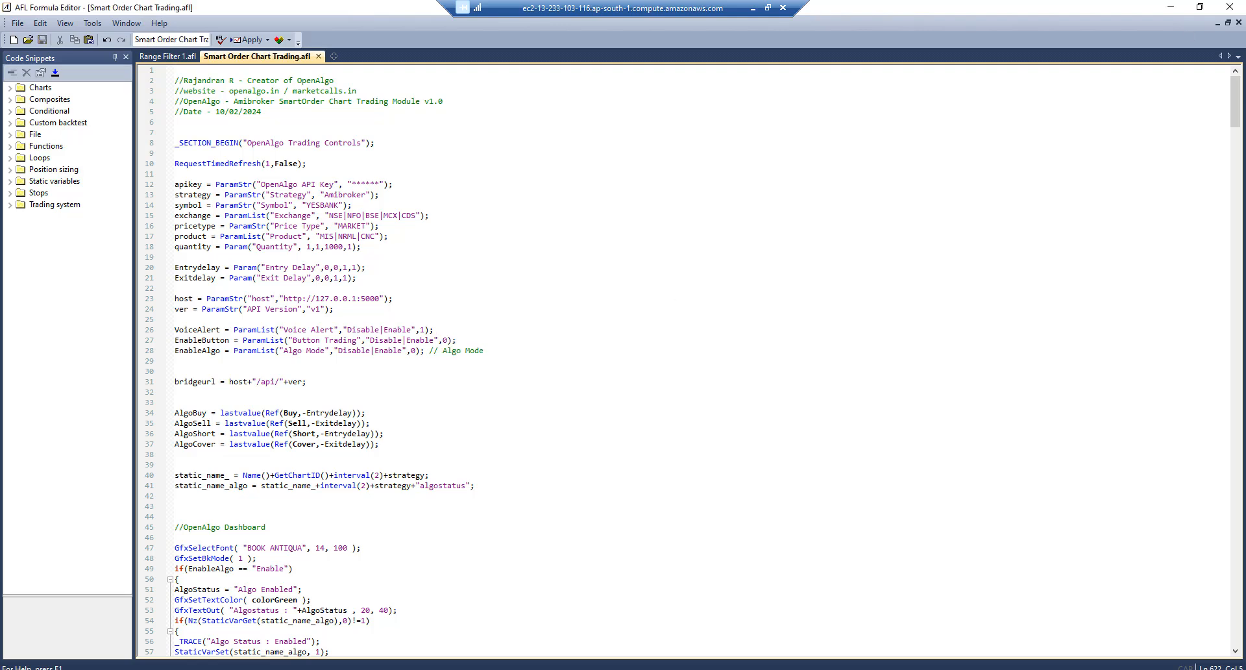
Close the editor and drag Smart Order Chart Trading from the Modules folder onto the chart
click(1229, 7)
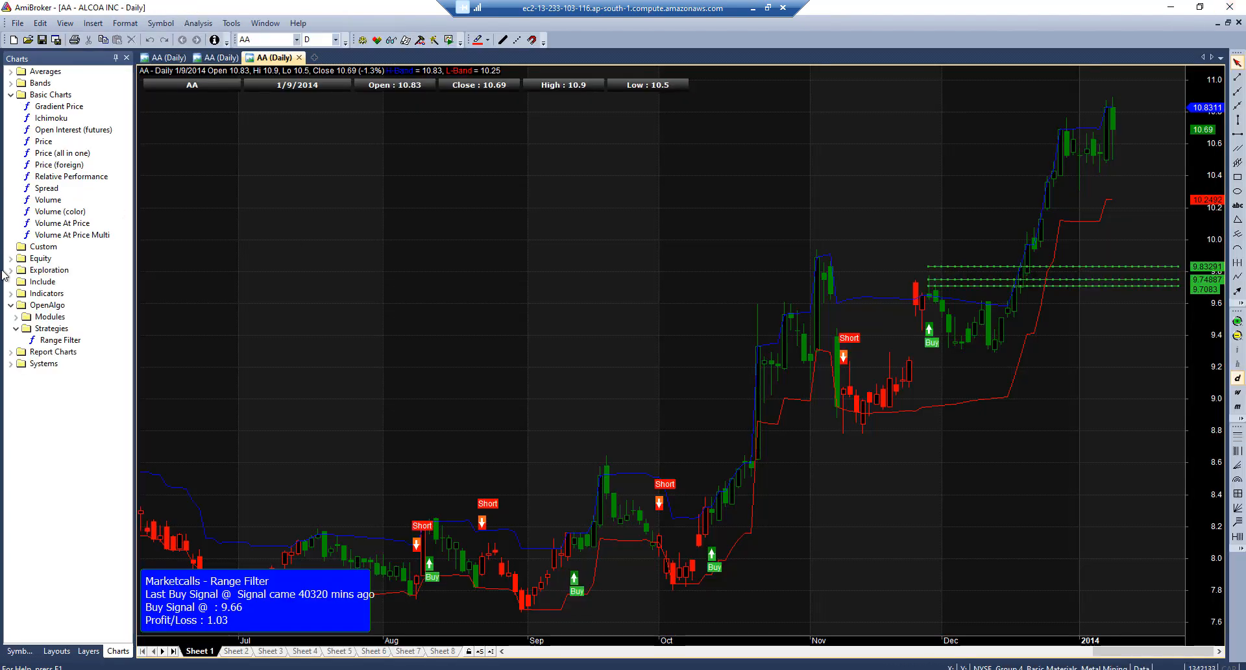
click(16, 317)
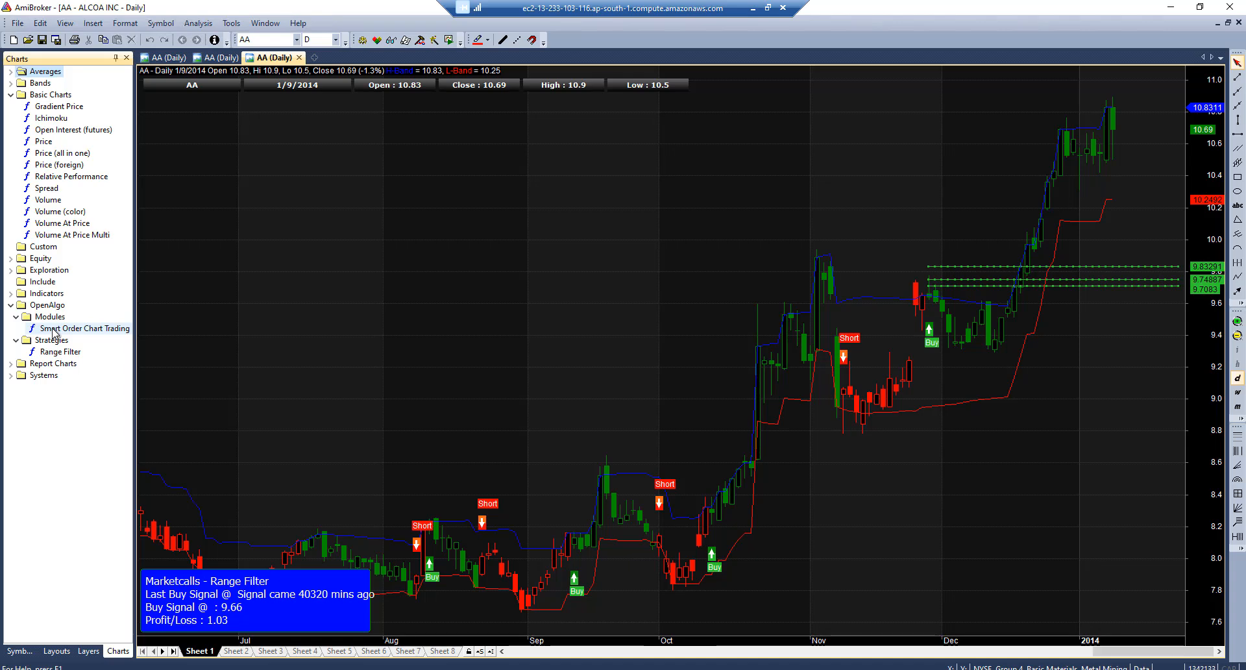
drag(52, 329, 305, 282)
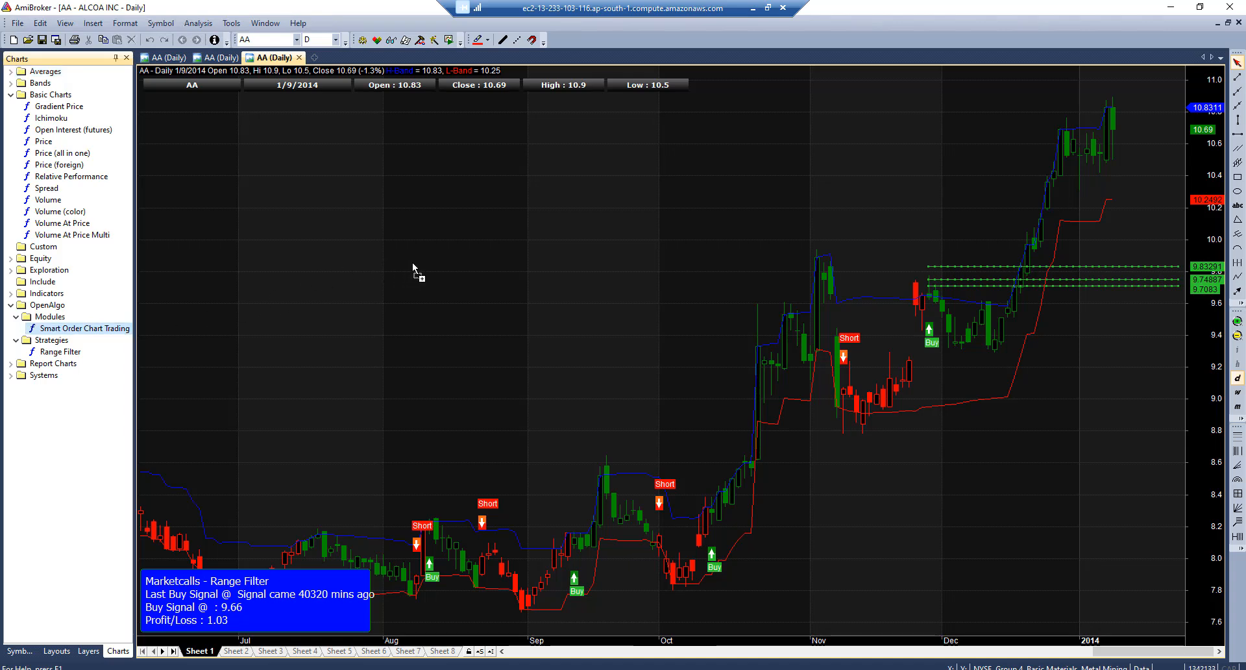
drag(413, 264, 413, 263)
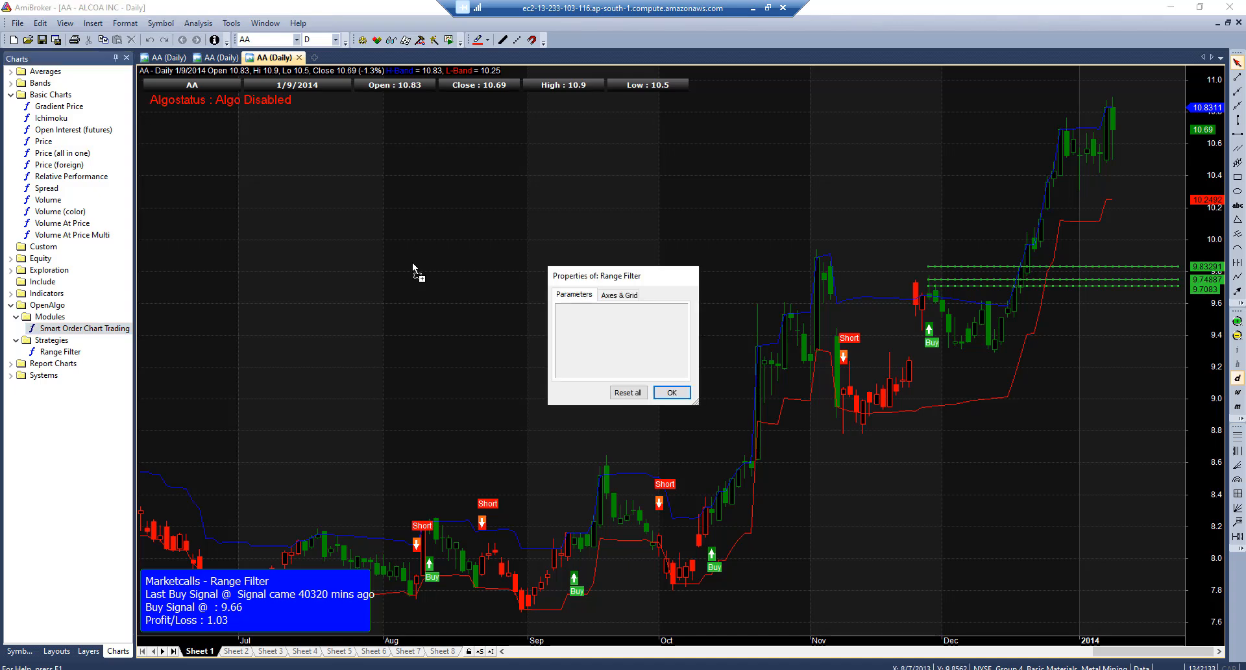
click(672, 392)
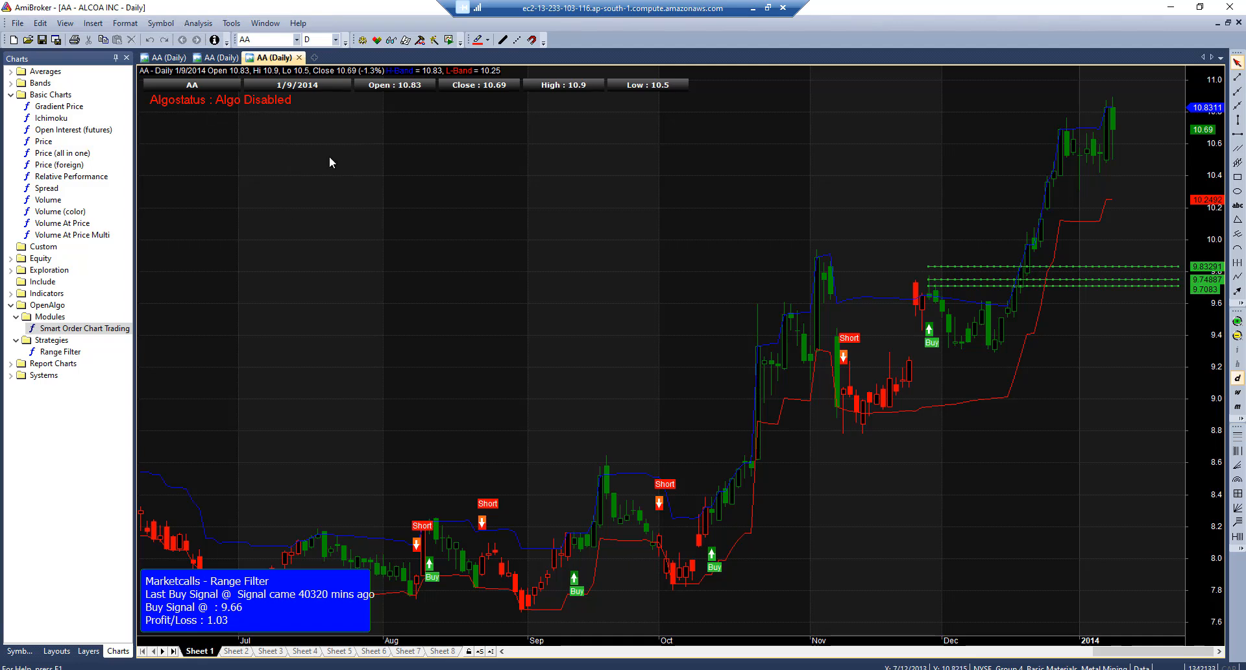
Open the chart parameters enlarged, select the OpenAlgo API Key field, and switch to the browser
right_click(388, 203)
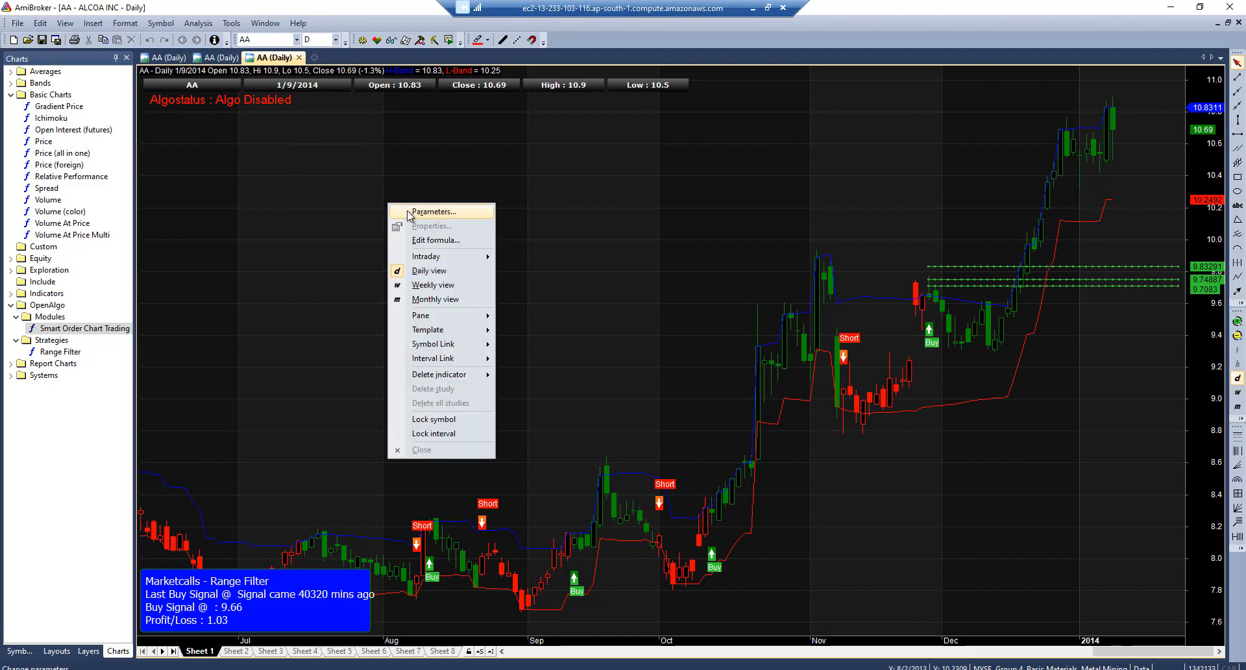
click(409, 211)
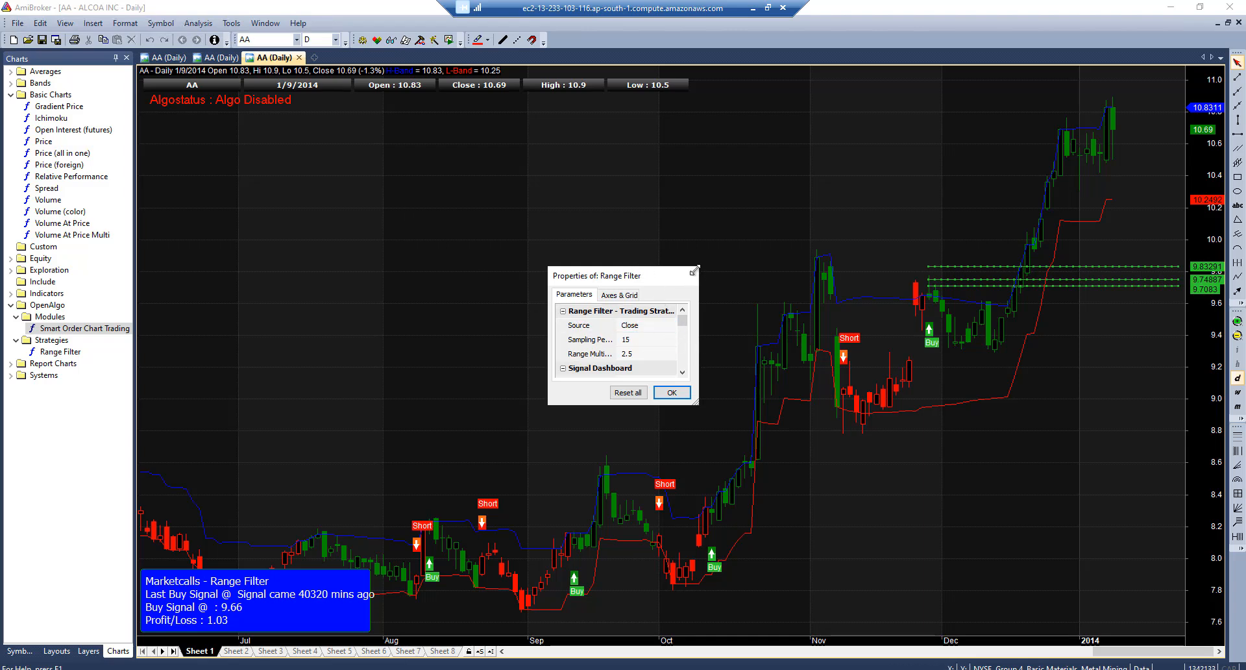
drag(695, 268, 852, 99)
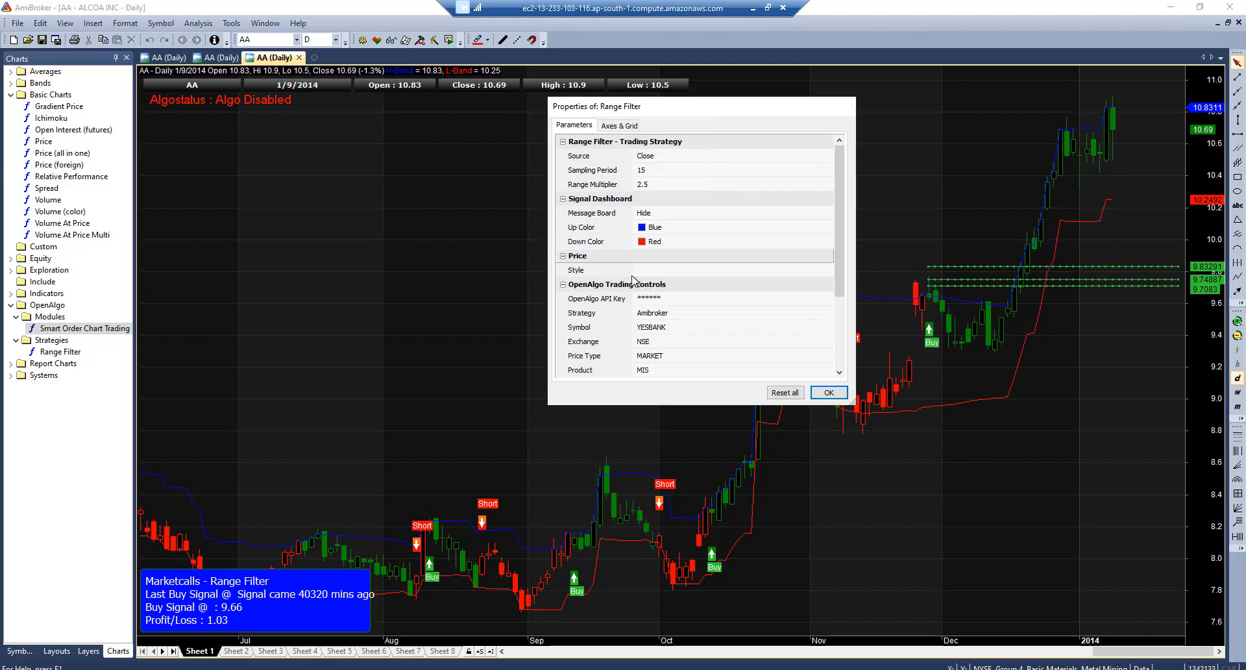
click(662, 299)
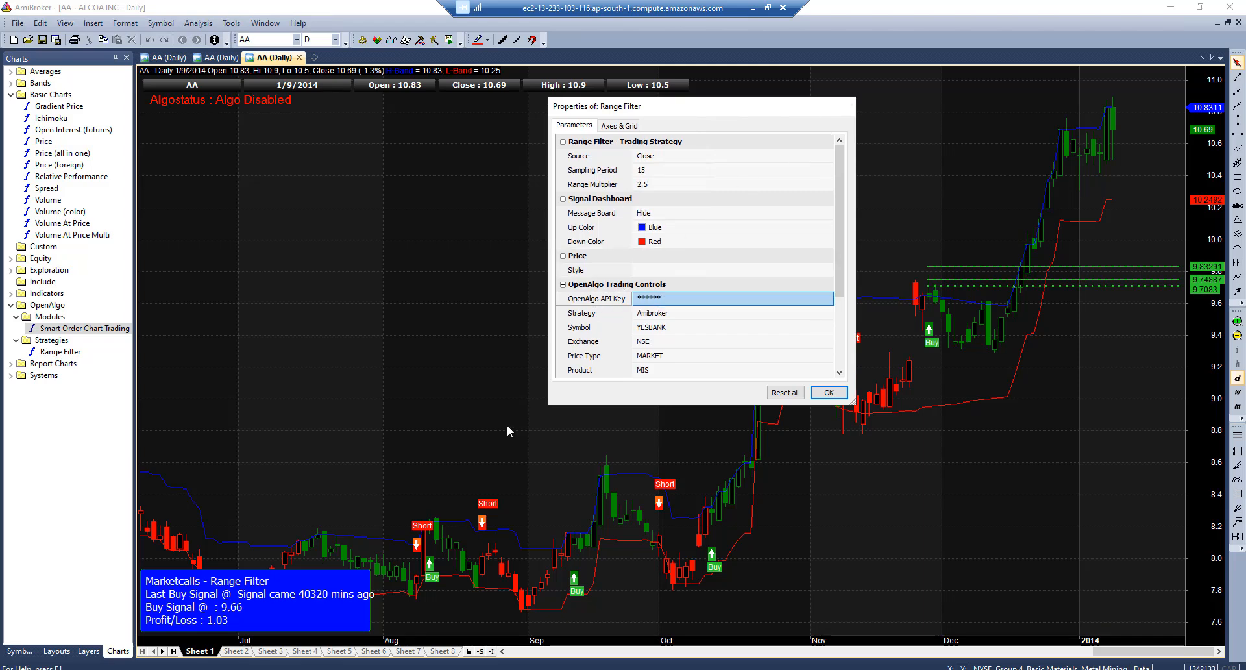
click(221, 669)
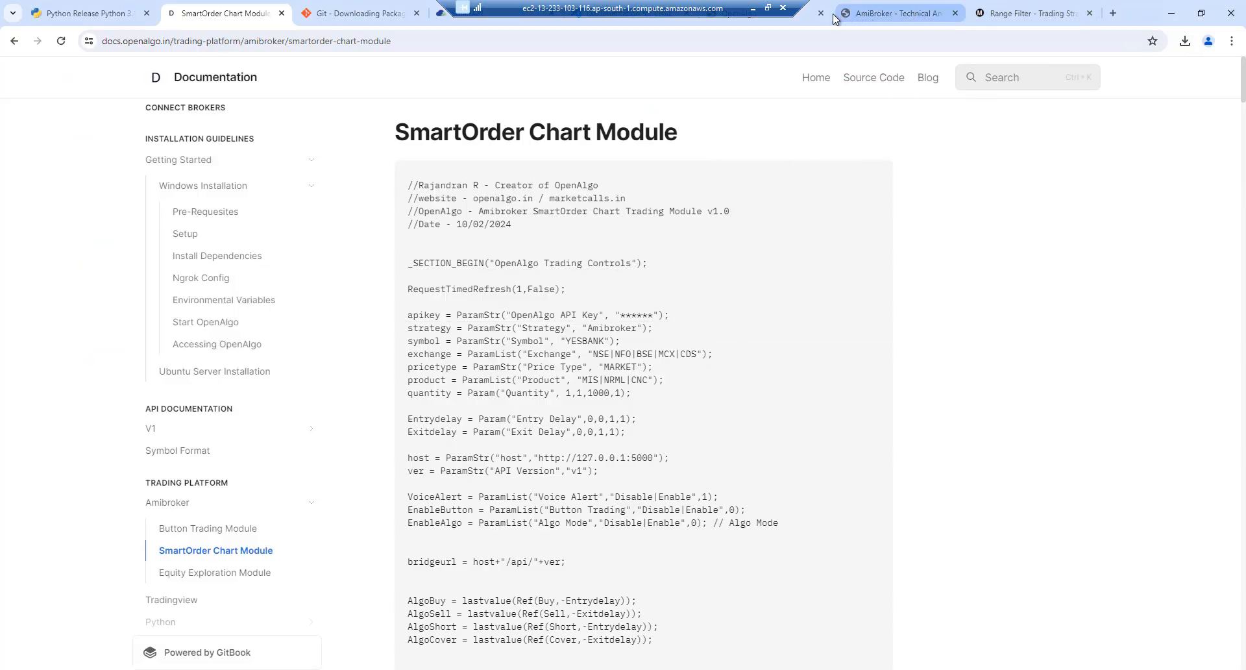
Regenerate the OpenAlgo API key on the profile's ApiKey page, copy it, and go back to AmiBroker
click(800, 17)
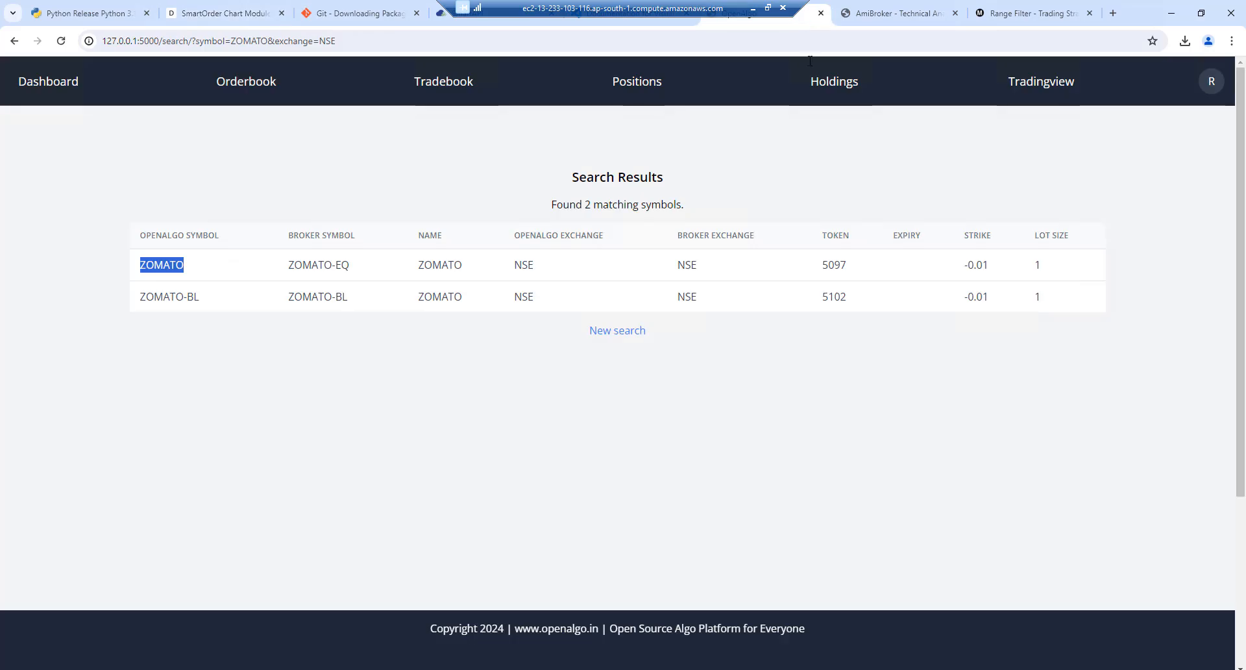
click(1212, 83)
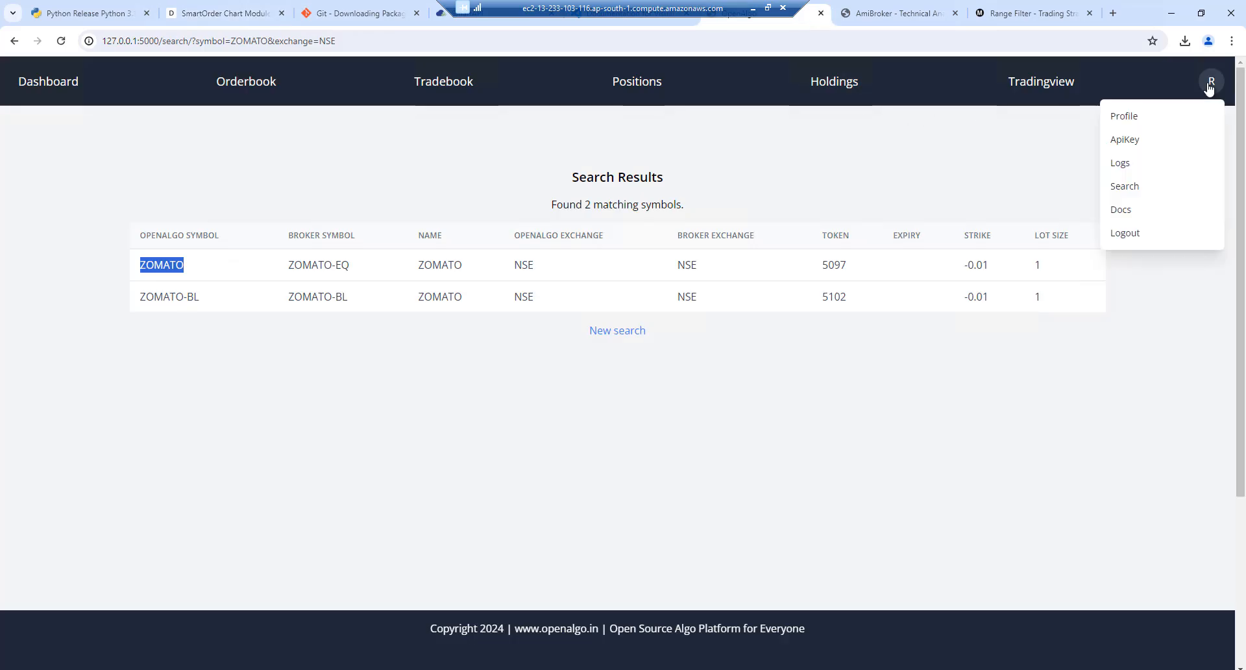
click(1137, 142)
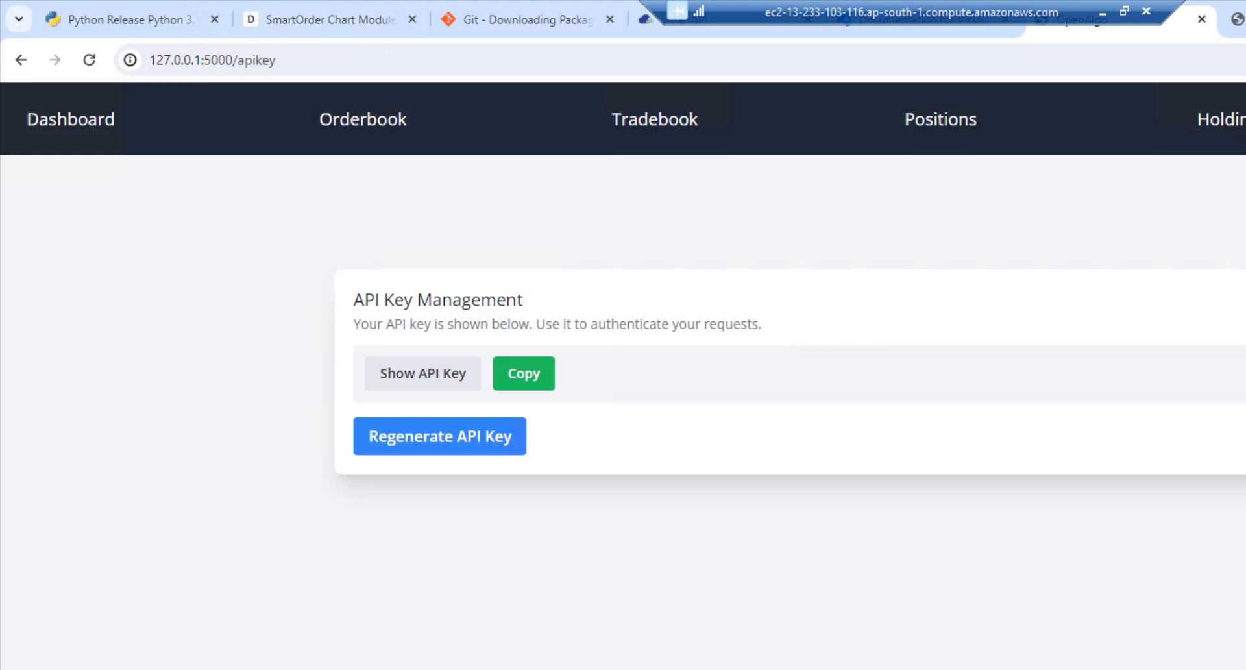
click(409, 379)
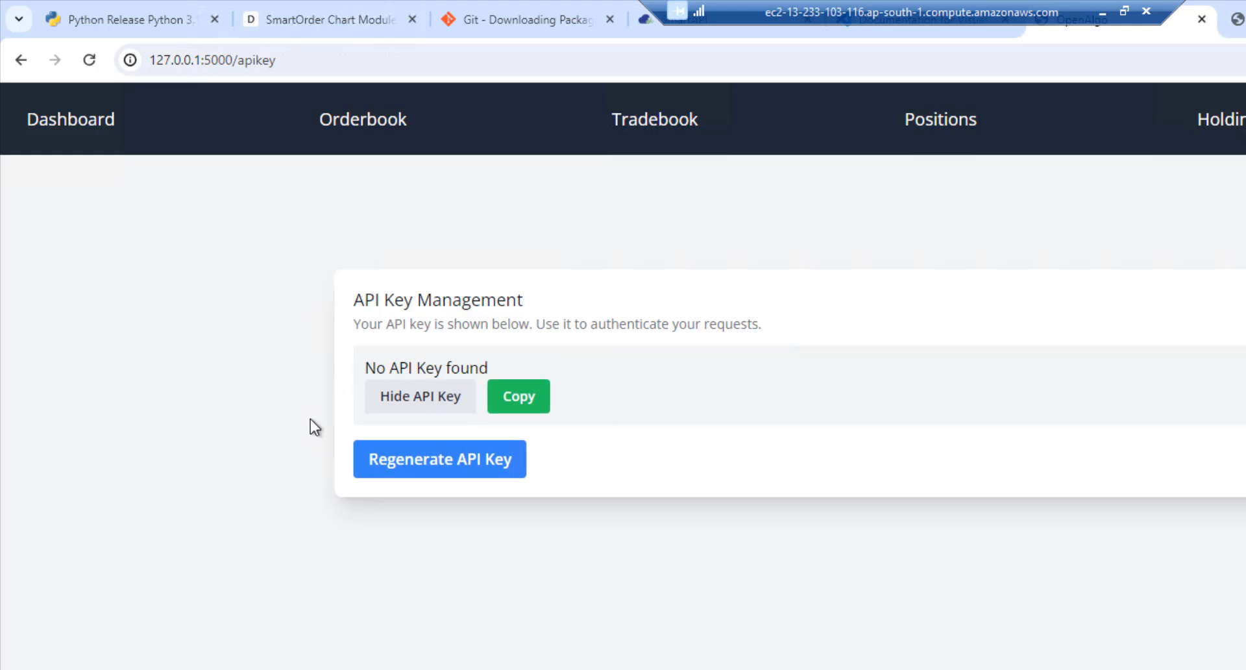
click(462, 470)
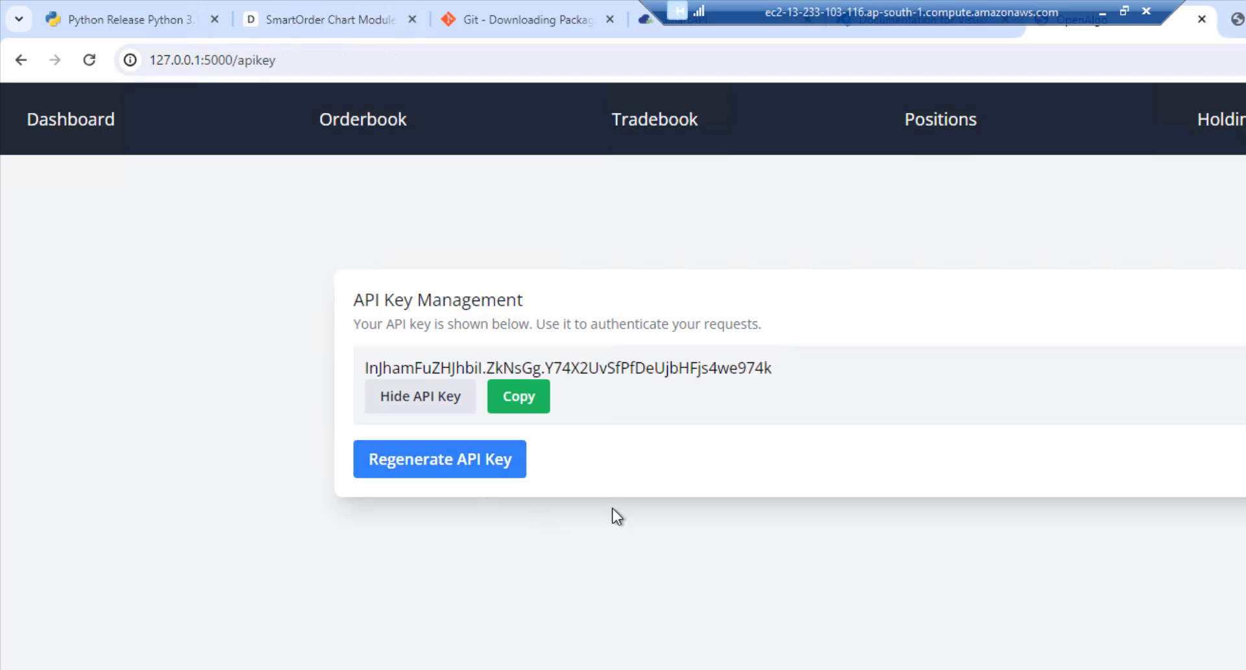
click(536, 404)
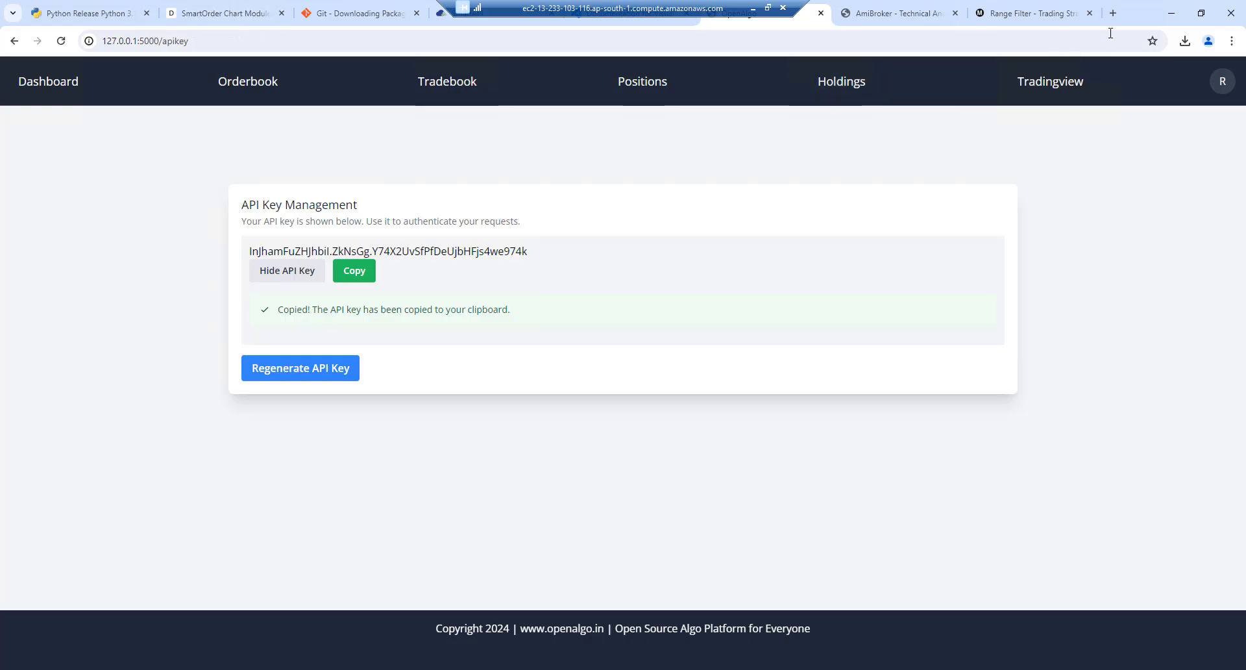
click(1171, 13)
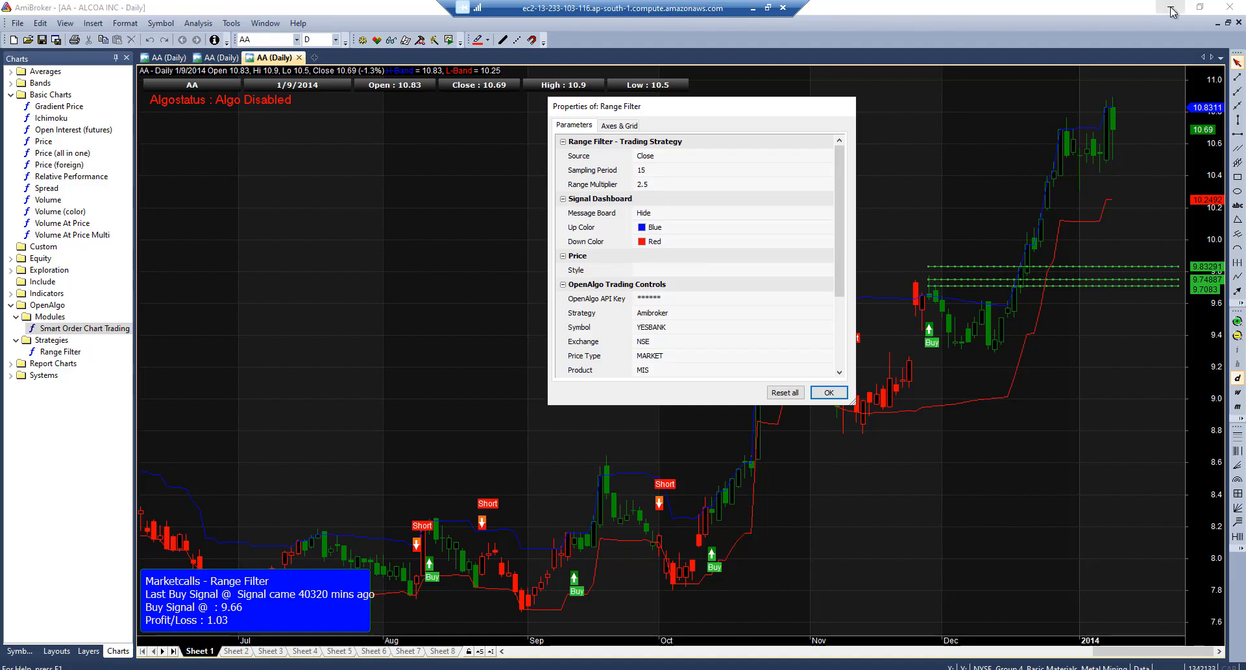
Paste the API key, change the Symbol from YESBANK to RELIANCE, and set Exchange to NSE
click(668, 299)
key(ctrl+v)
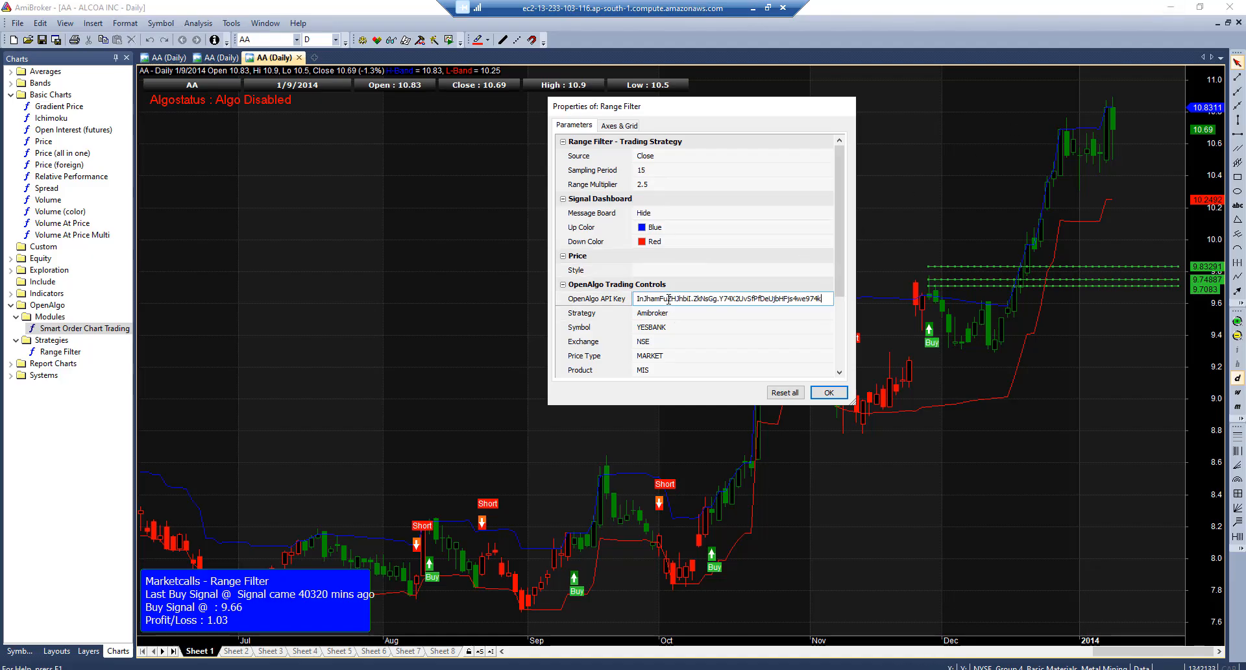
click(660, 328)
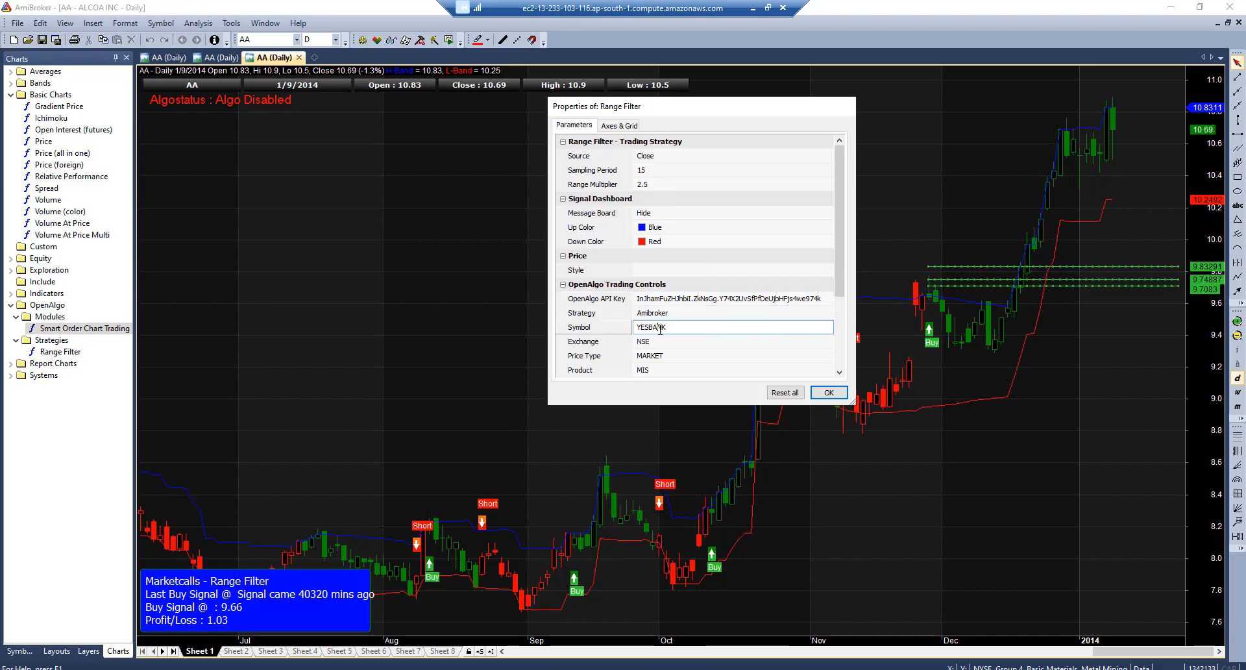
double_click(660, 328)
text(RELIANCE)
click(640, 344)
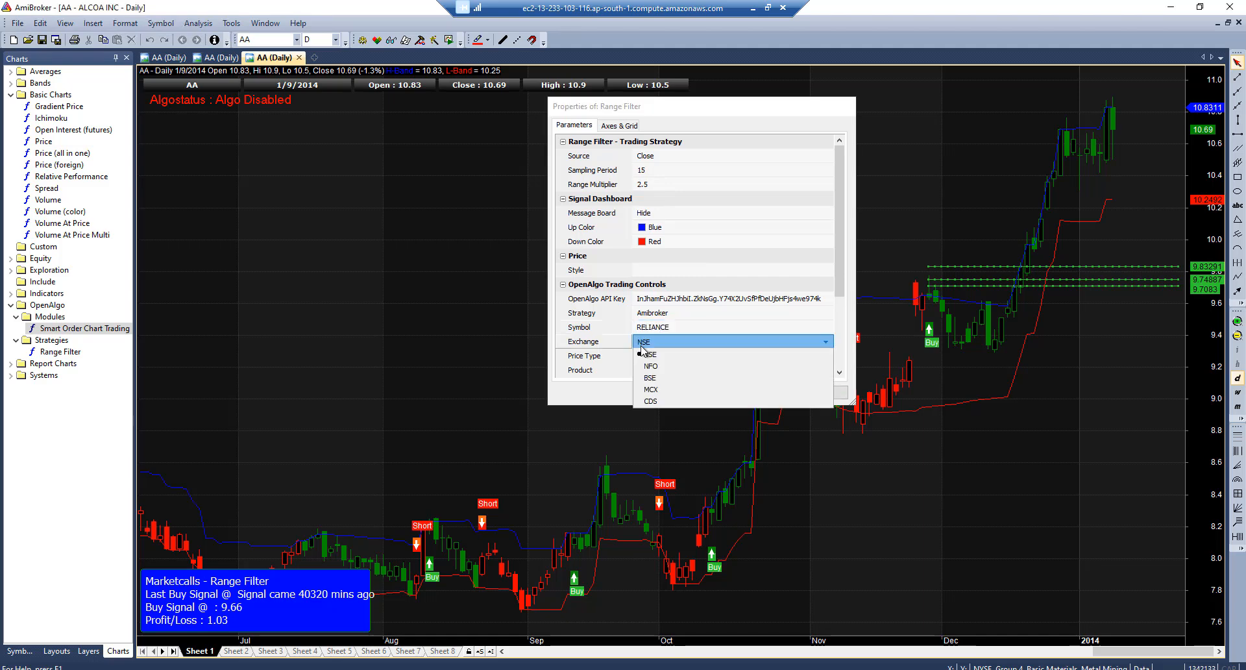
click(644, 354)
Keep Price Type MARKET and Product MIS, and set Quantity to 10
click(658, 357)
click(669, 357)
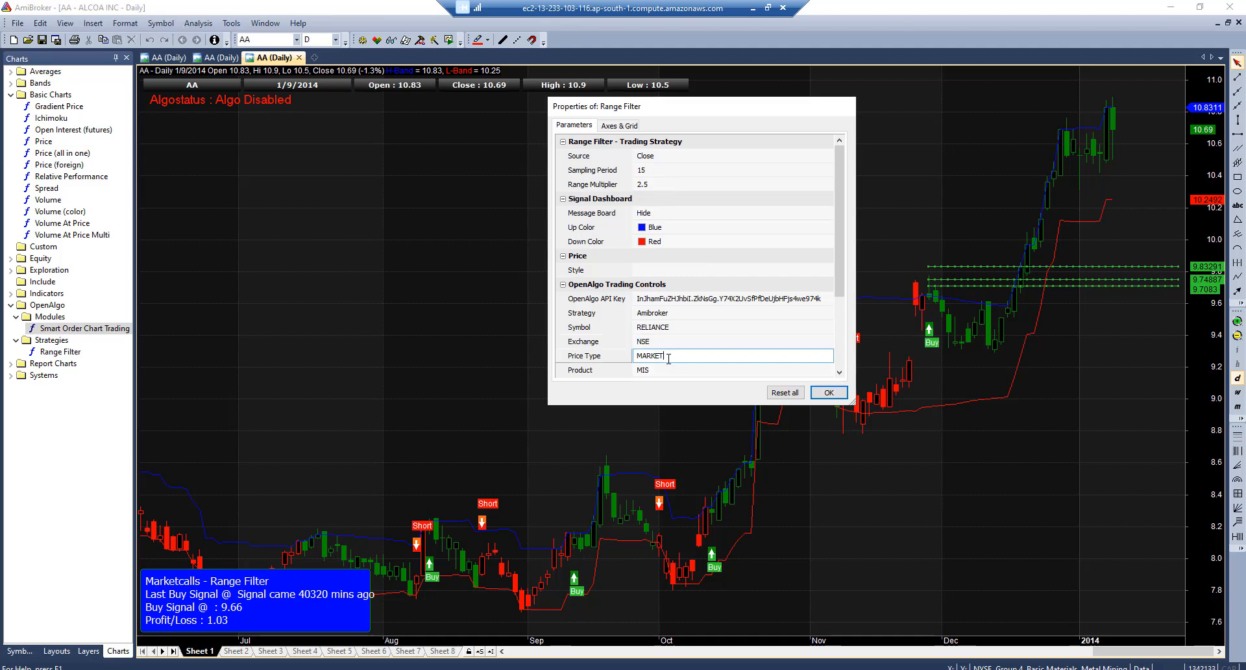
scroll(838, 266, down, 3)
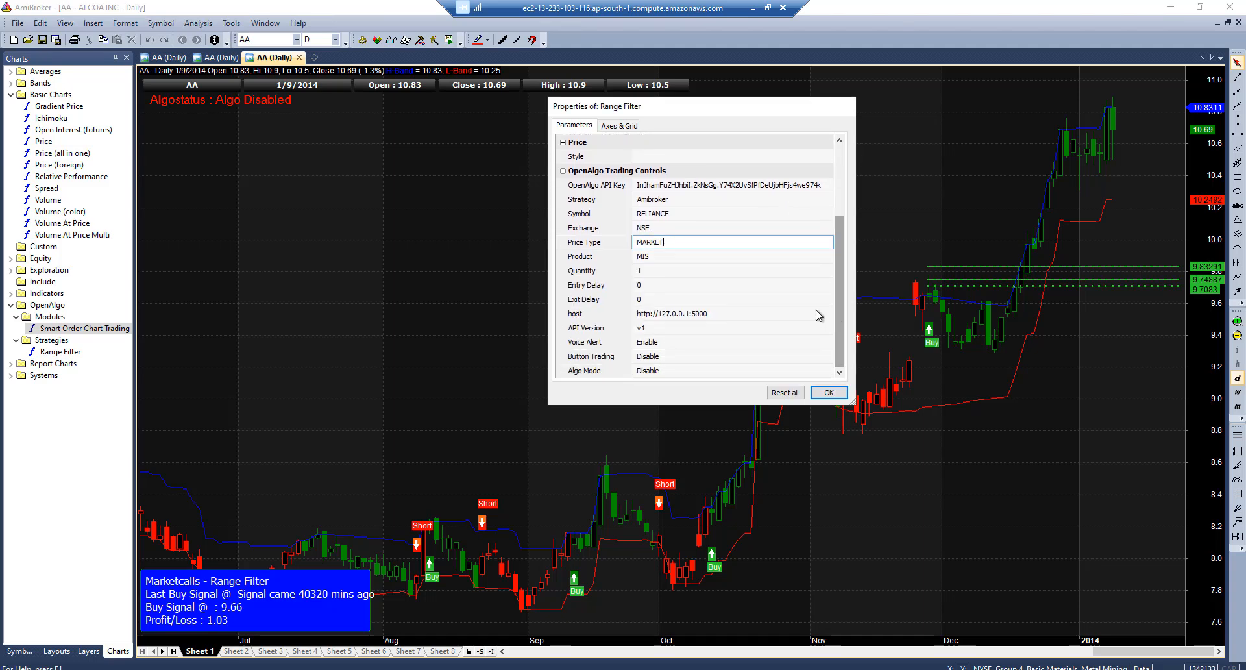
click(646, 257)
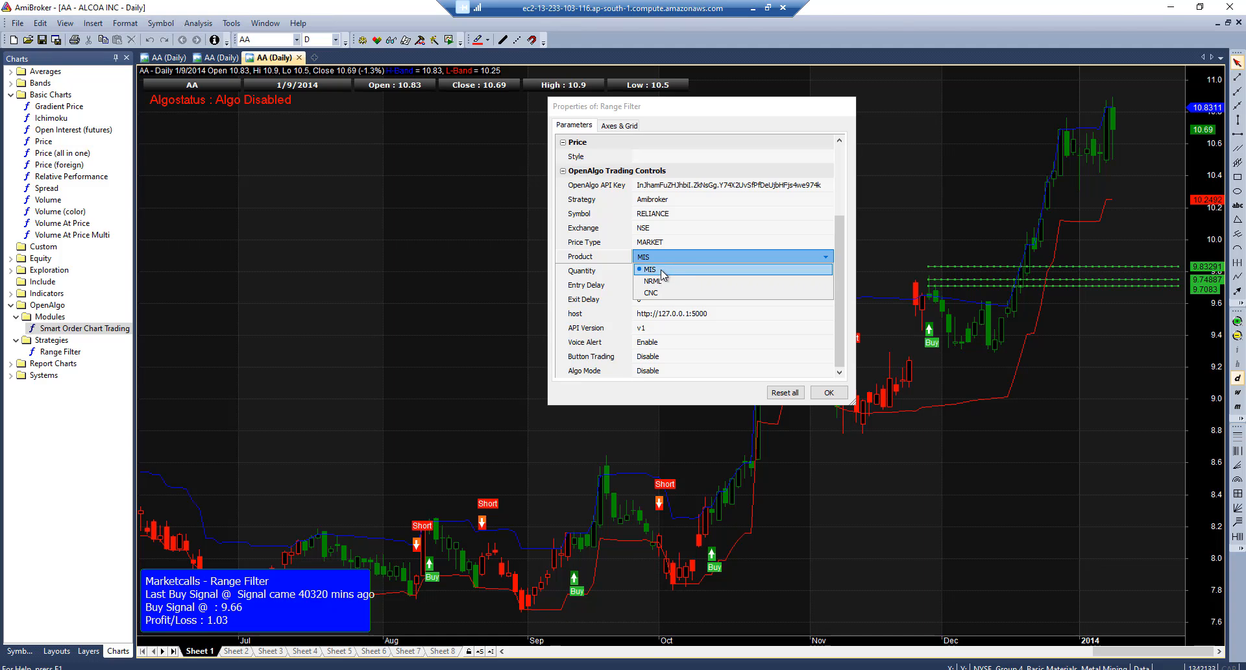
click(662, 270)
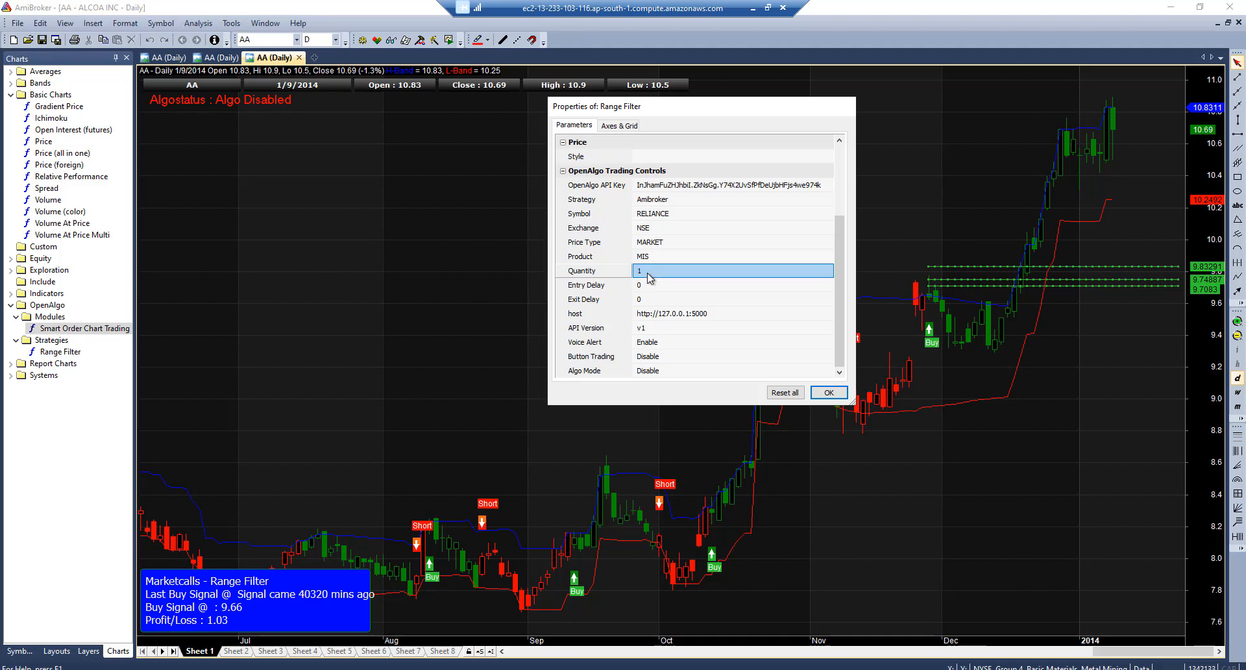
click(660, 272)
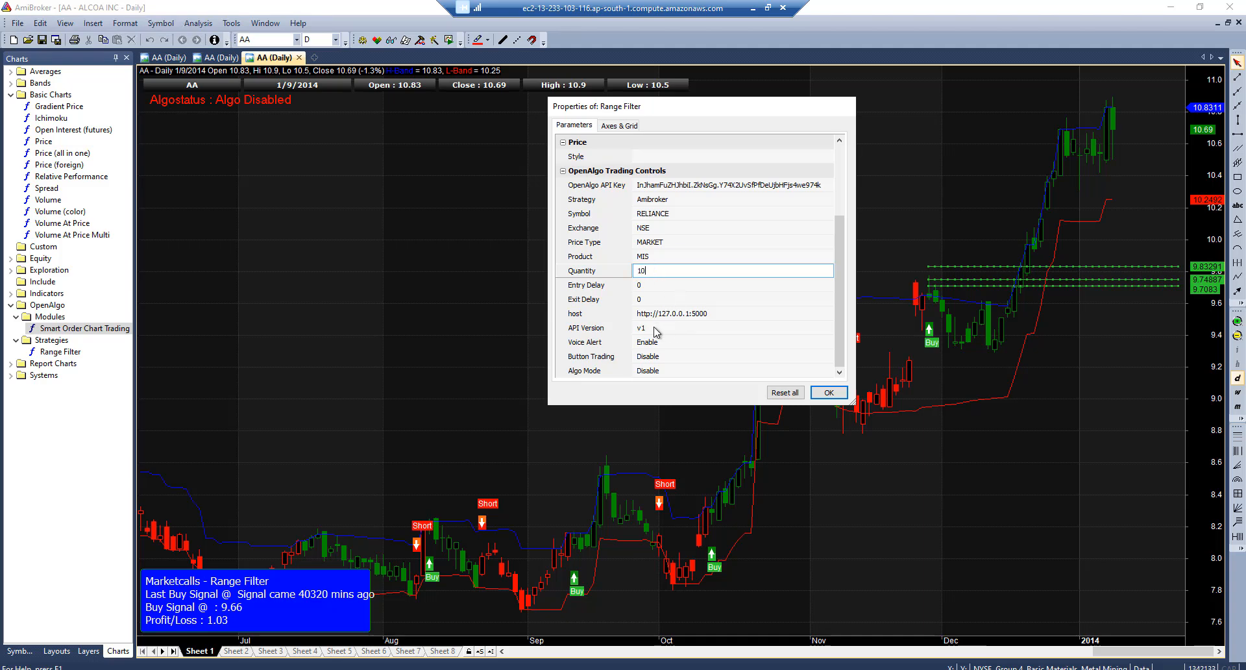
Enable Button Trading and Algo Mode, check the host address, and apply the parameters
click(655, 358)
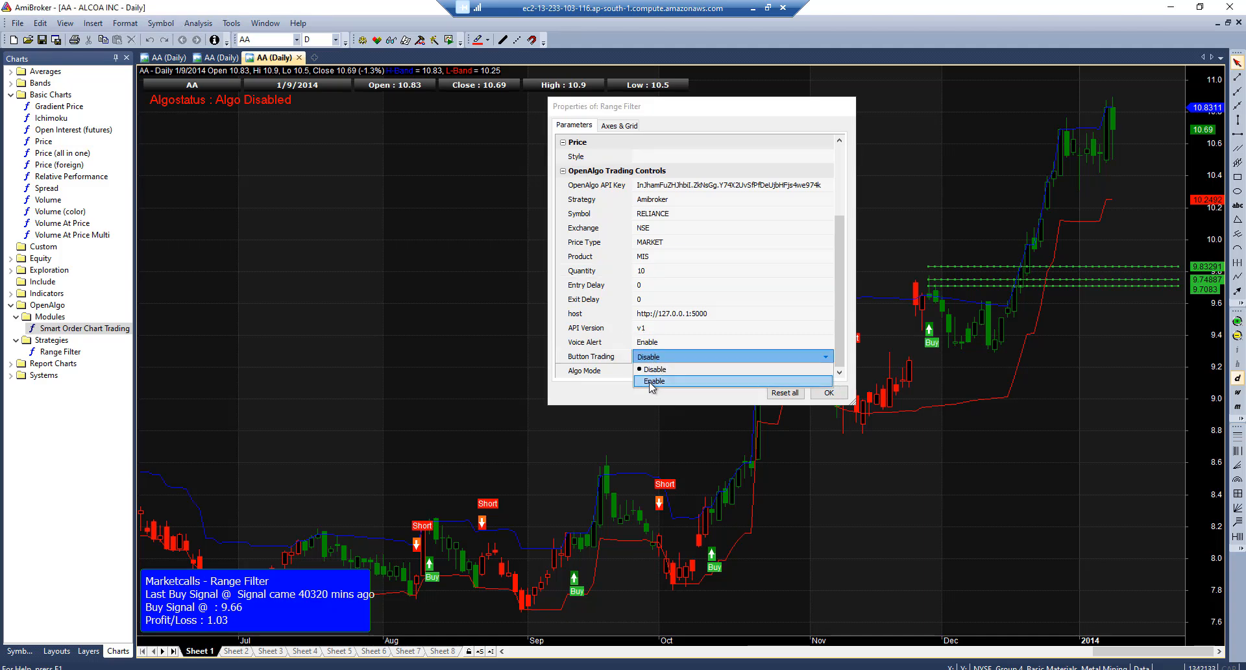
click(651, 382)
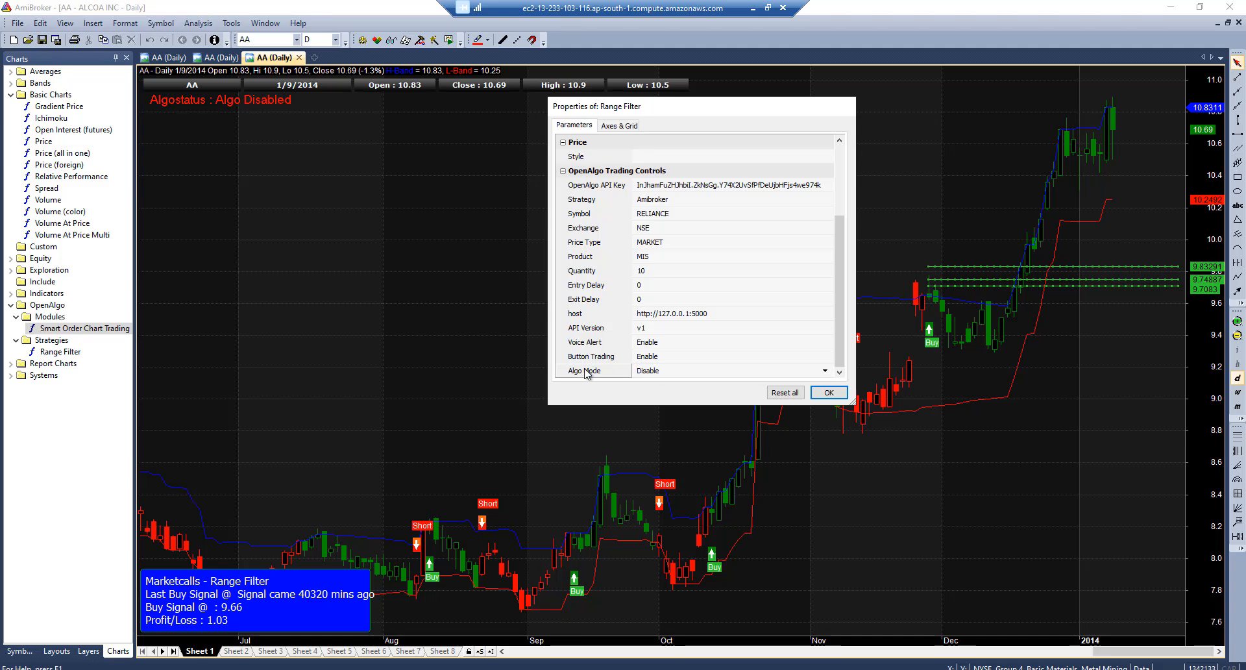
click(649, 372)
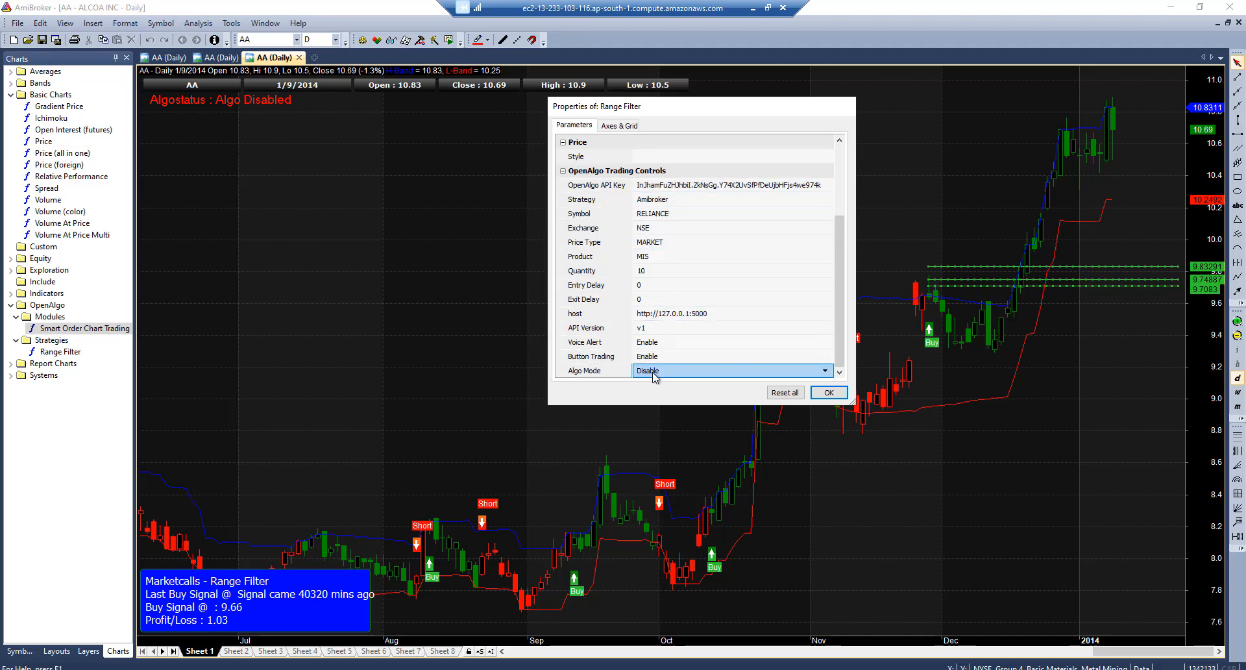
click(572, 315)
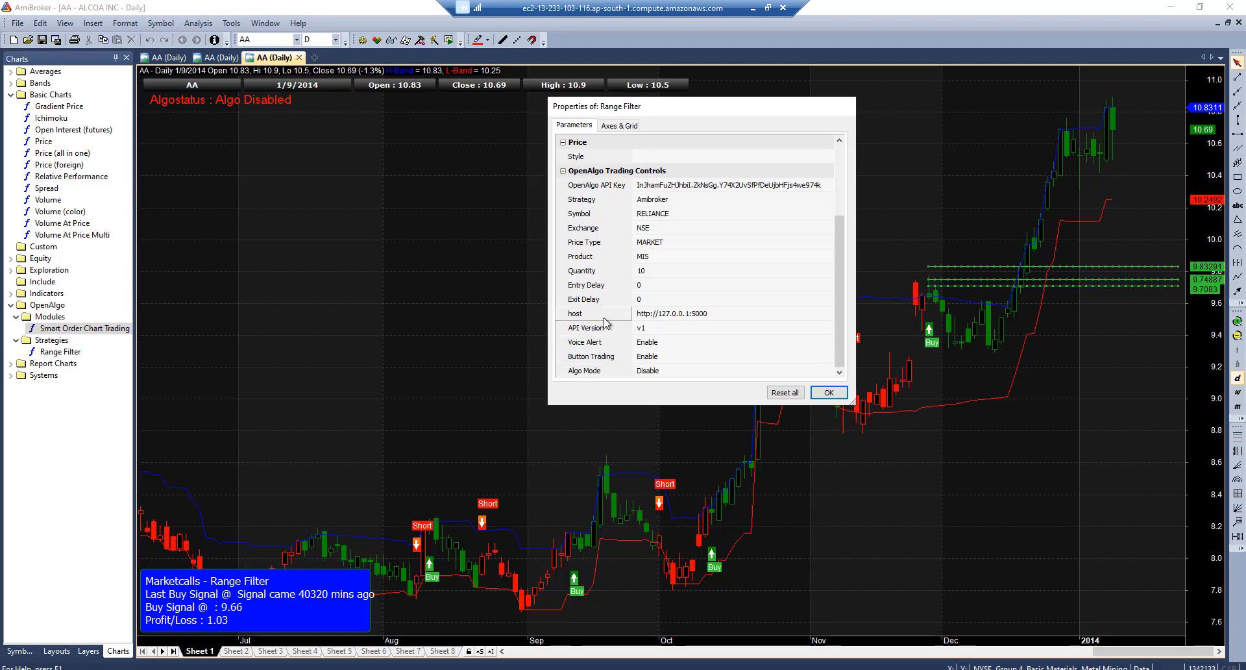
click(669, 315)
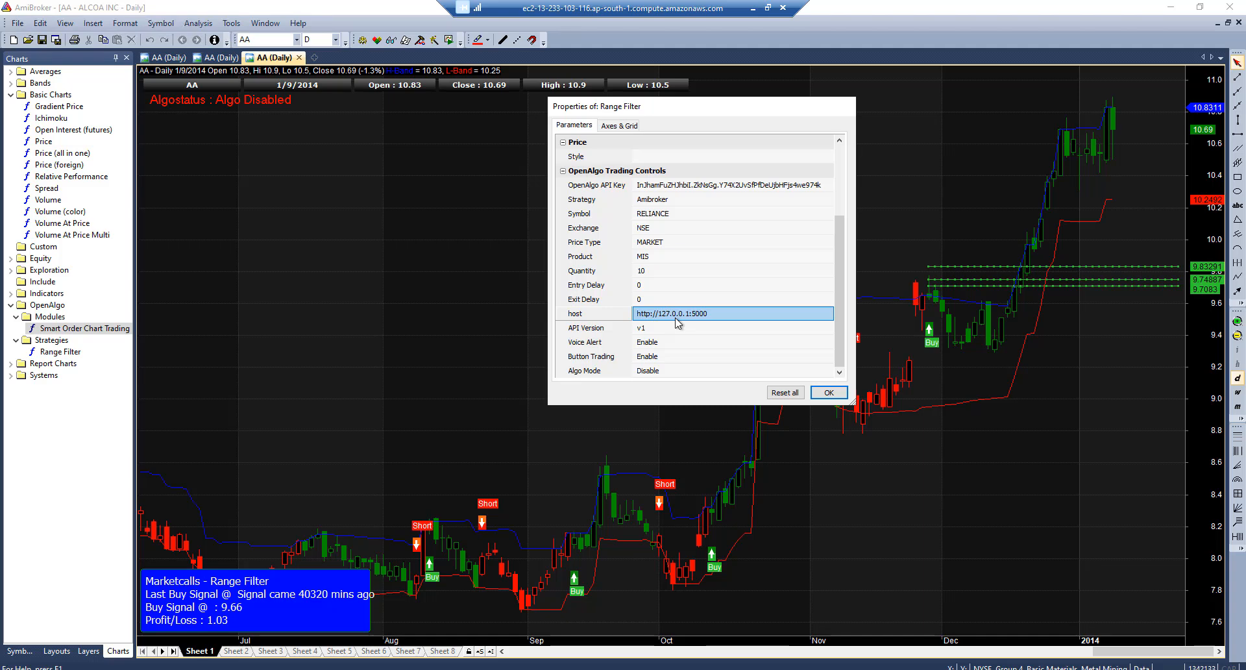
click(652, 371)
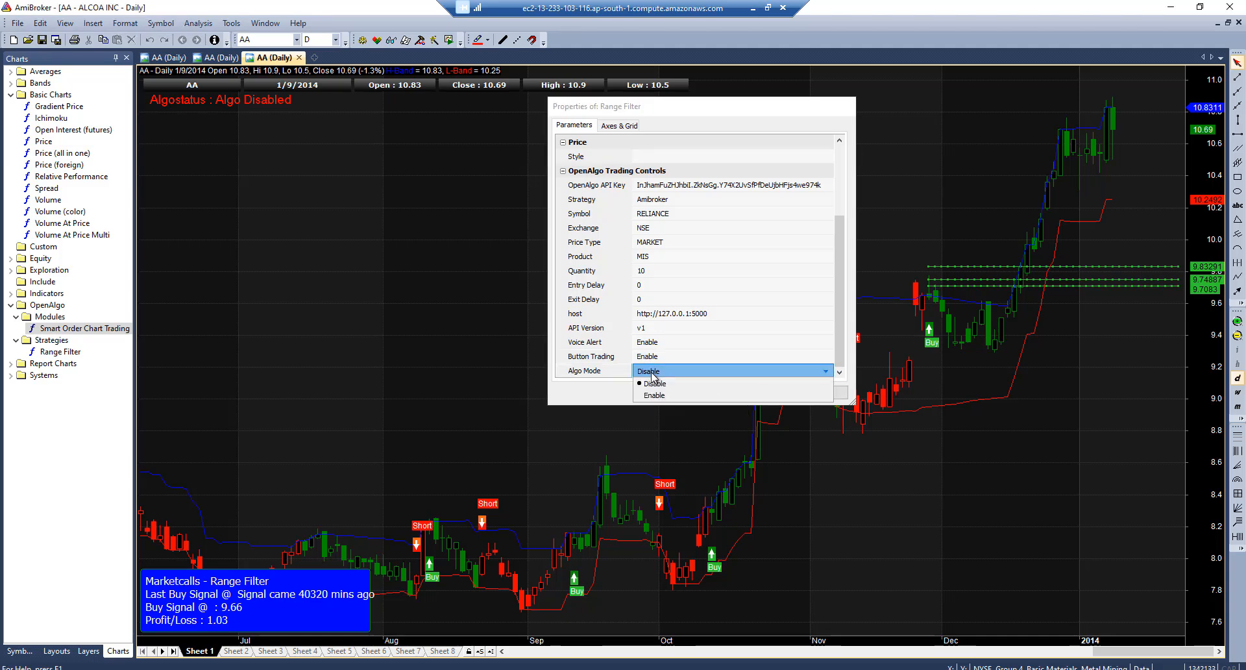
click(654, 396)
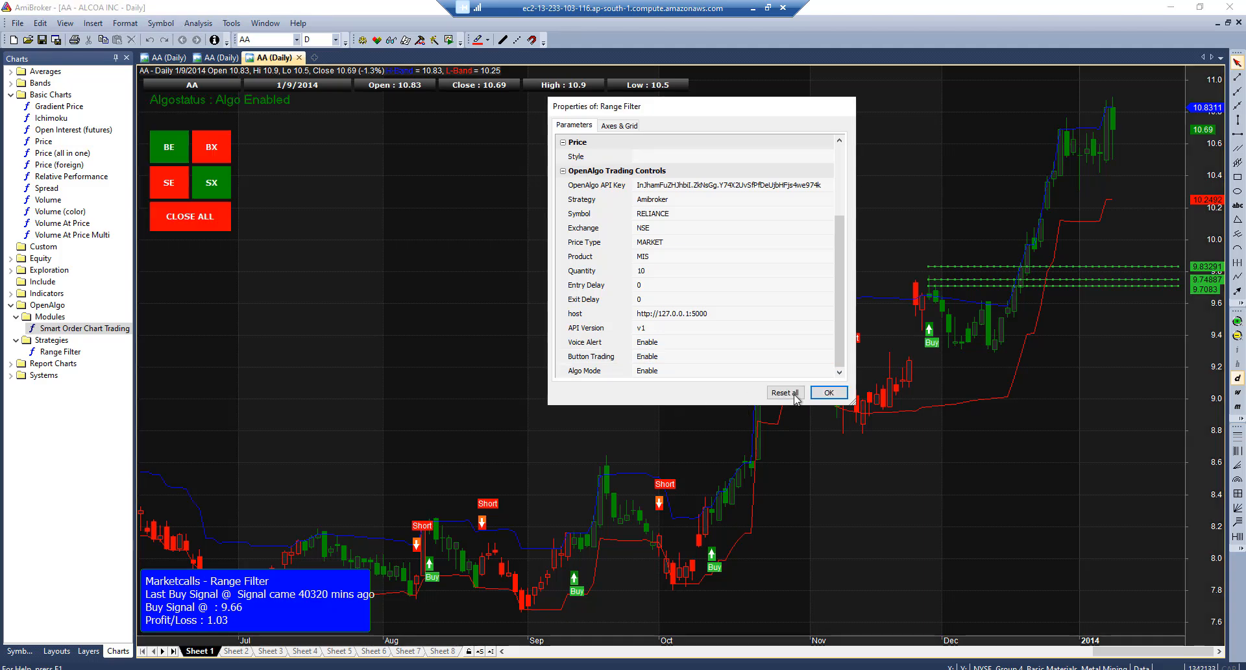
click(829, 393)
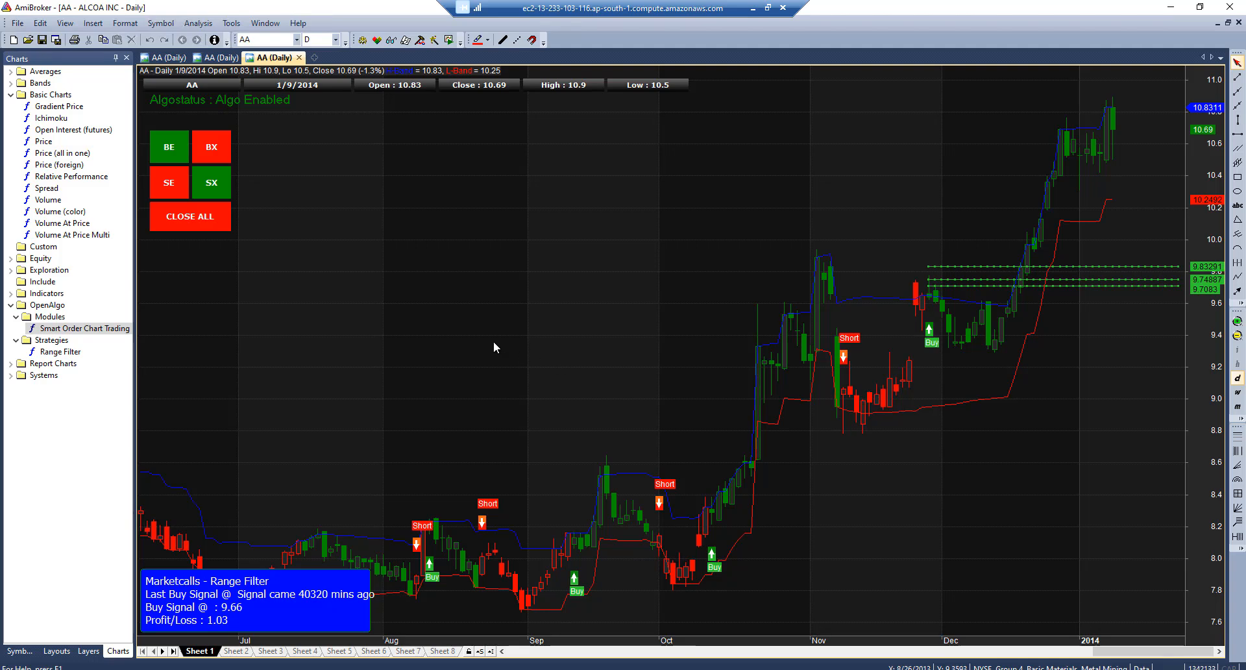
Show the Log panel below the Range Filter chart
mouse_move(494, 342)
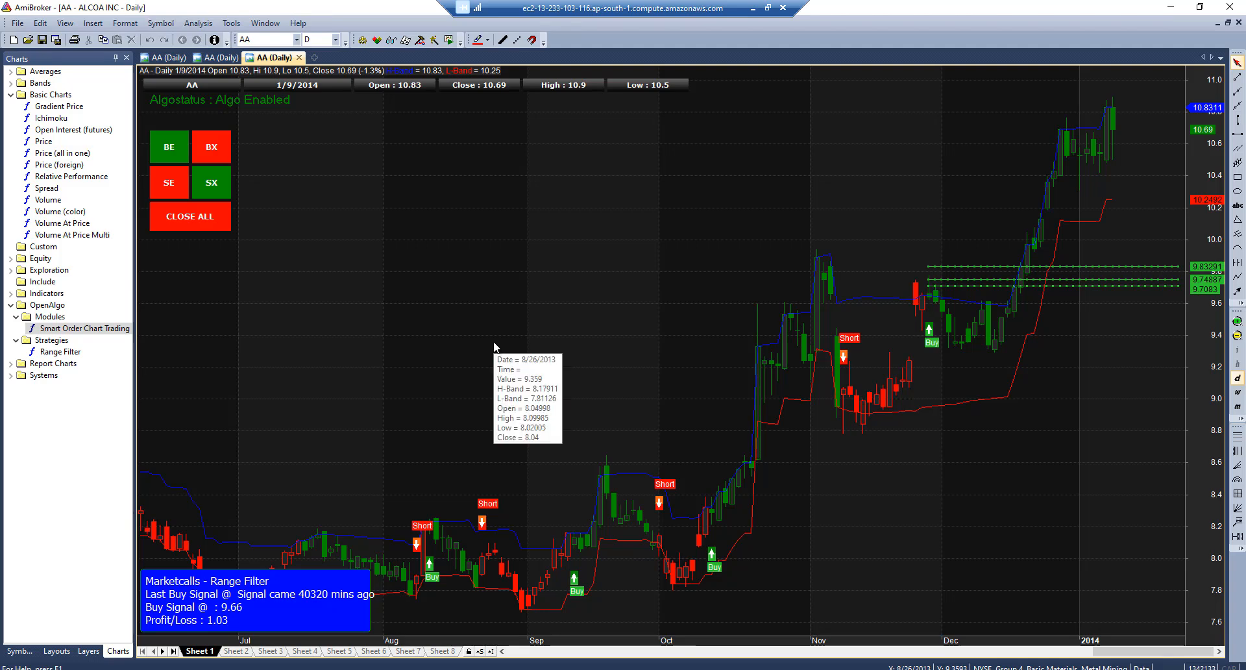
click(263, 29)
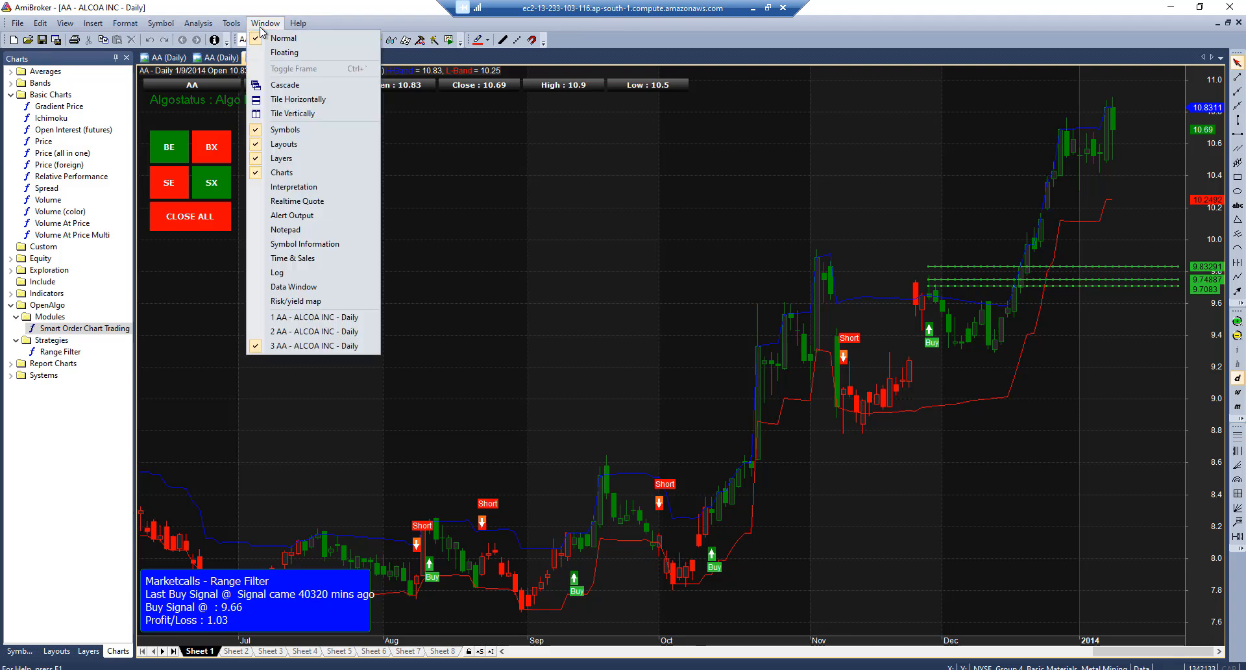
click(286, 272)
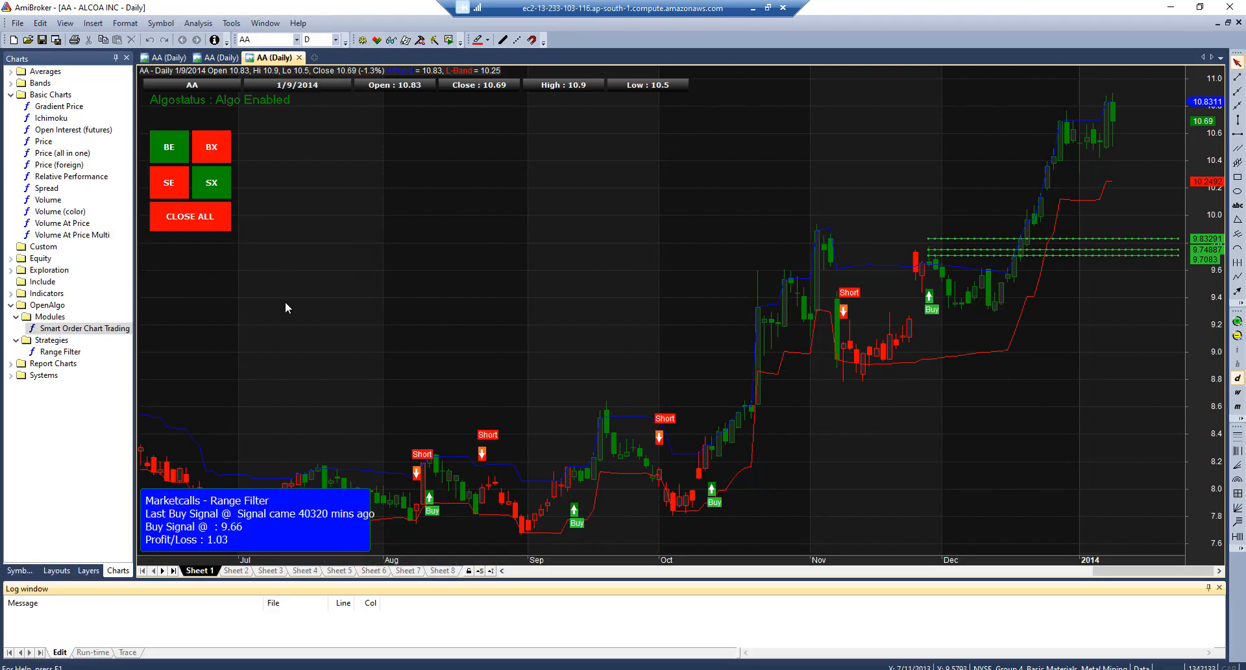
Switch the log to the Trace tab with output set to Internal, and make it taller
click(129, 652)
right_click(209, 635)
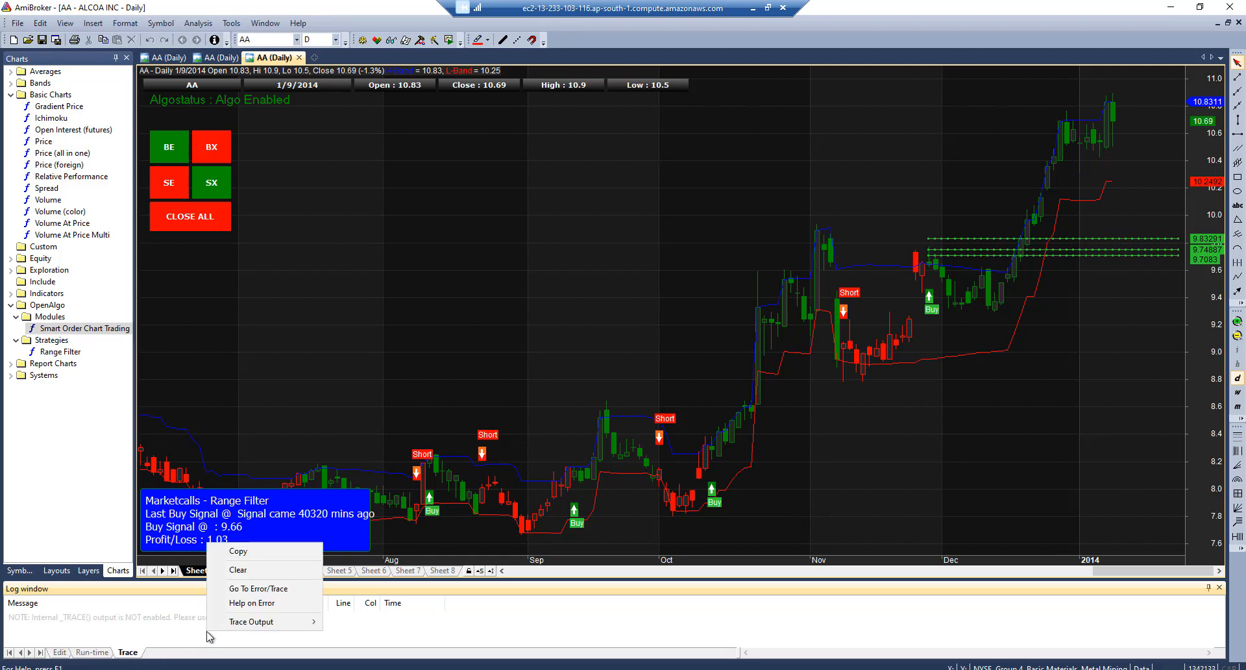
mouse_move(246, 631)
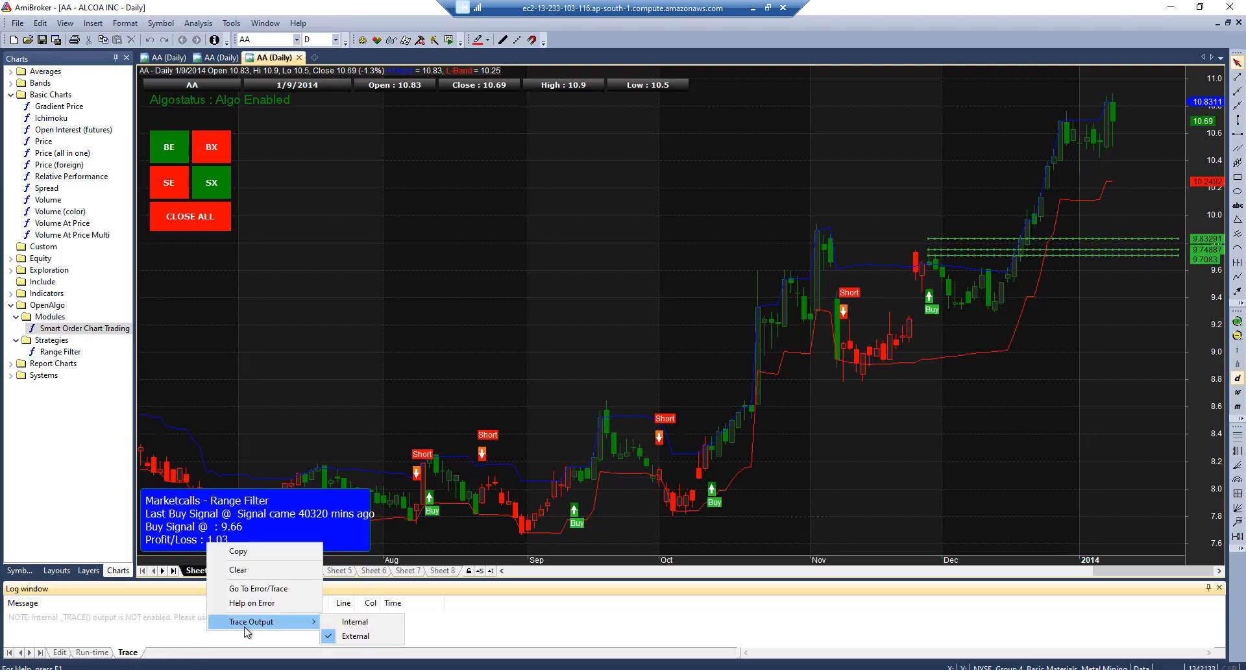
click(360, 623)
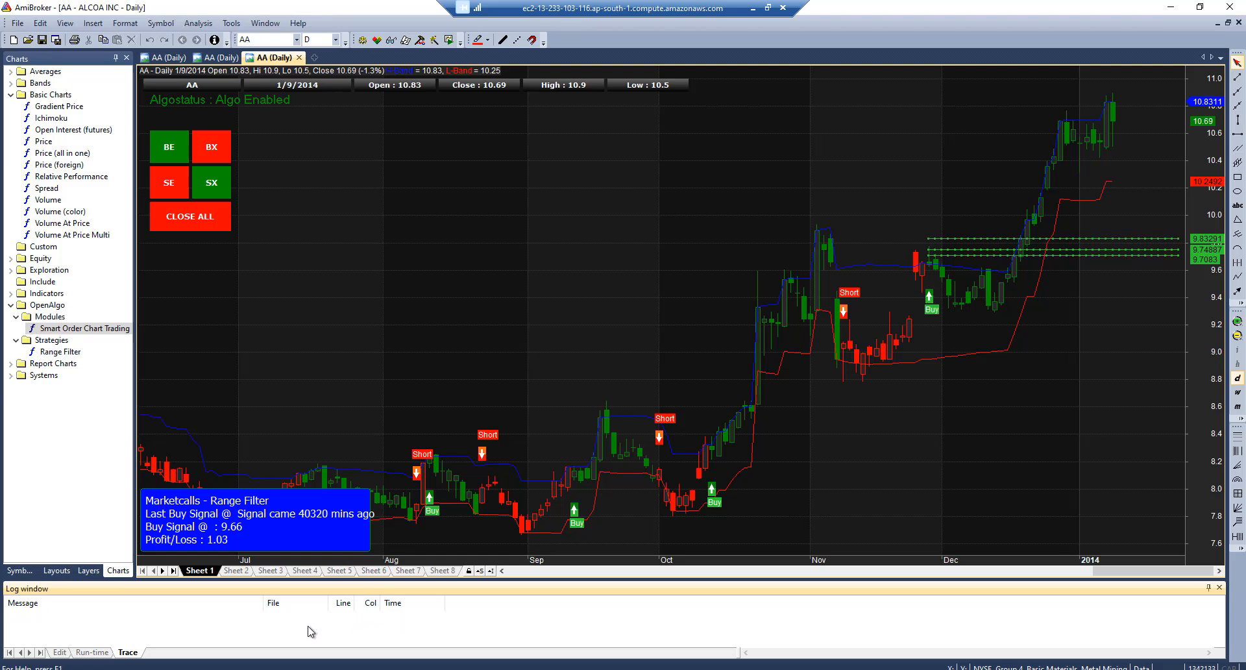
drag(459, 580, 442, 469)
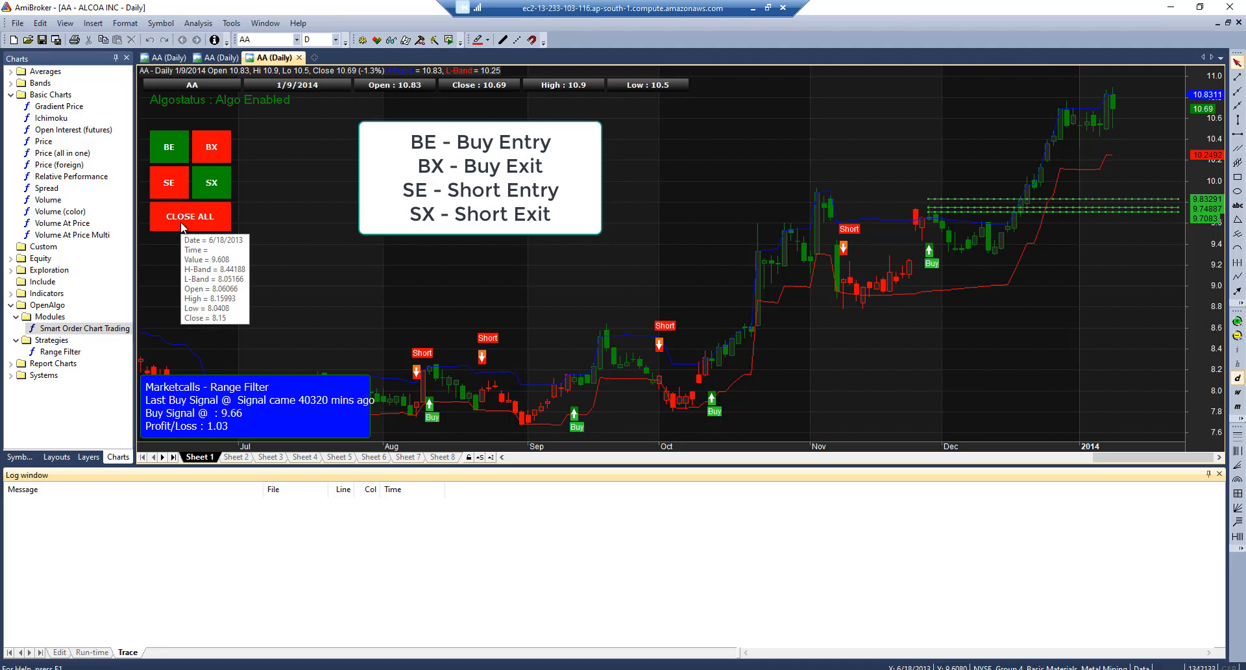
Send a BE buy order for RELIANCE, then check its log response and the OpenAlgo Orderbook entry
click(171, 147)
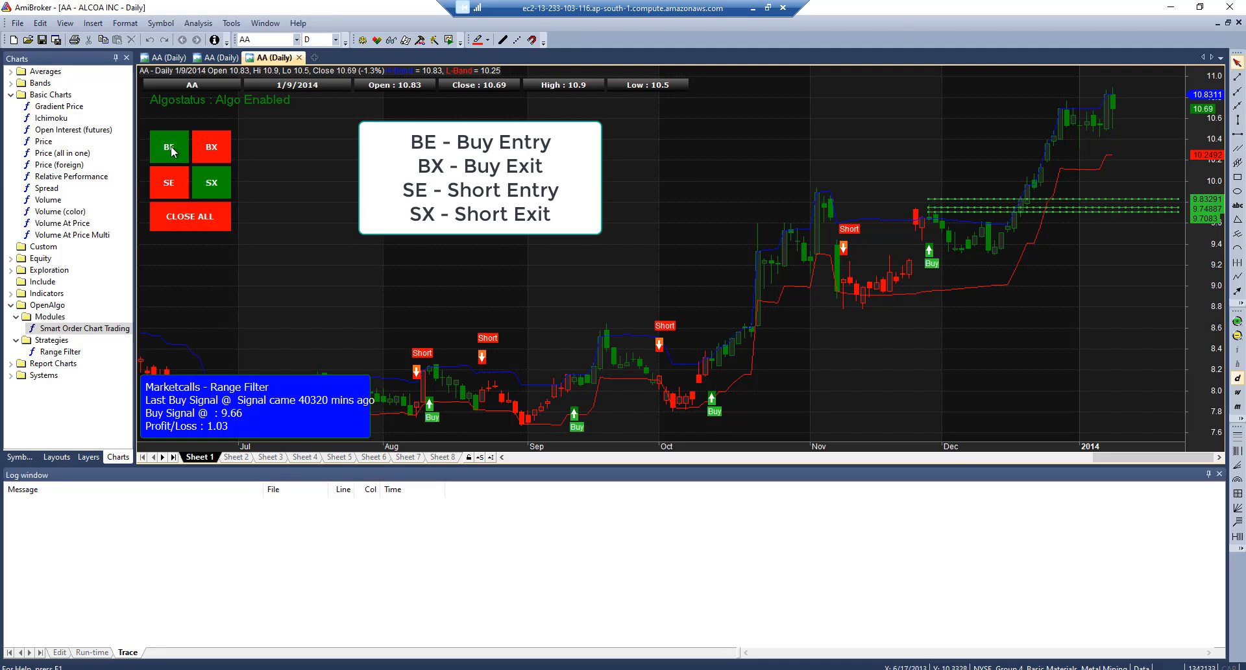
click(171, 146)
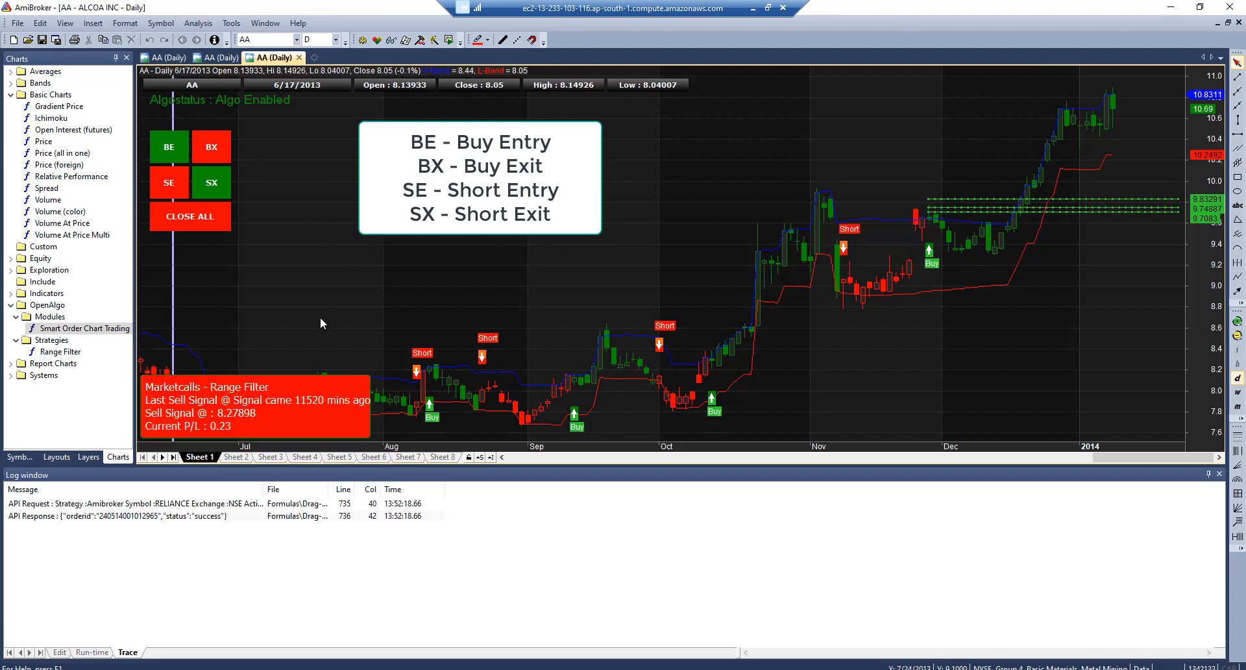
click(101, 517)
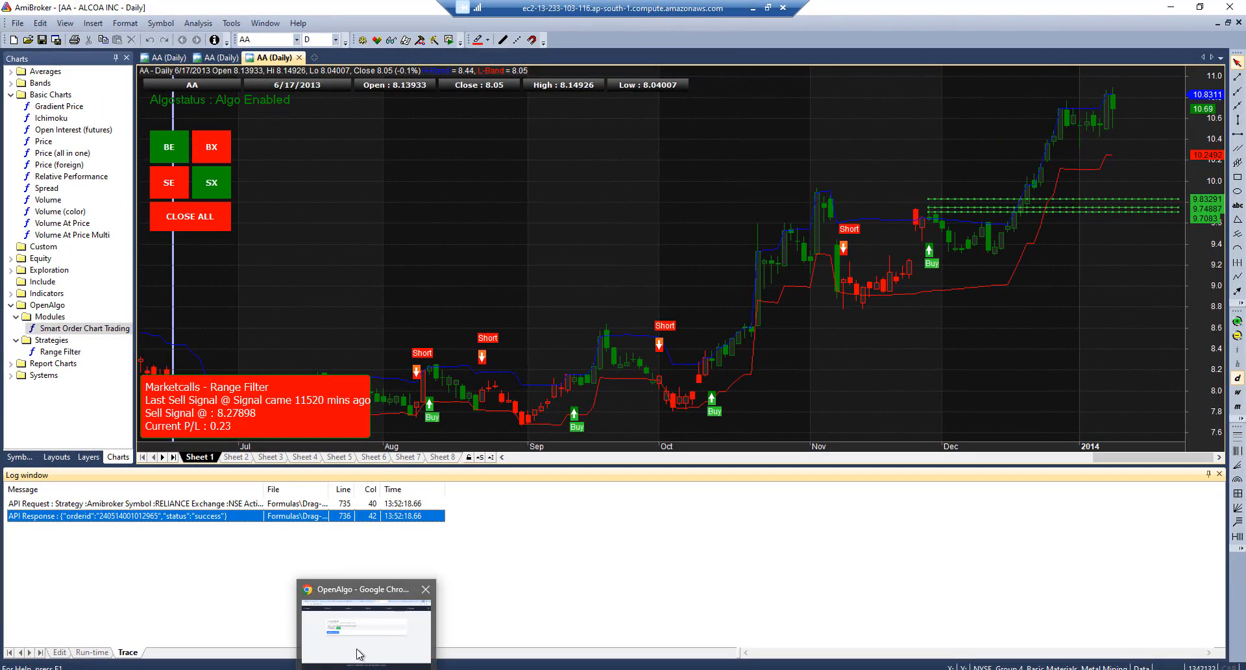
click(359, 655)
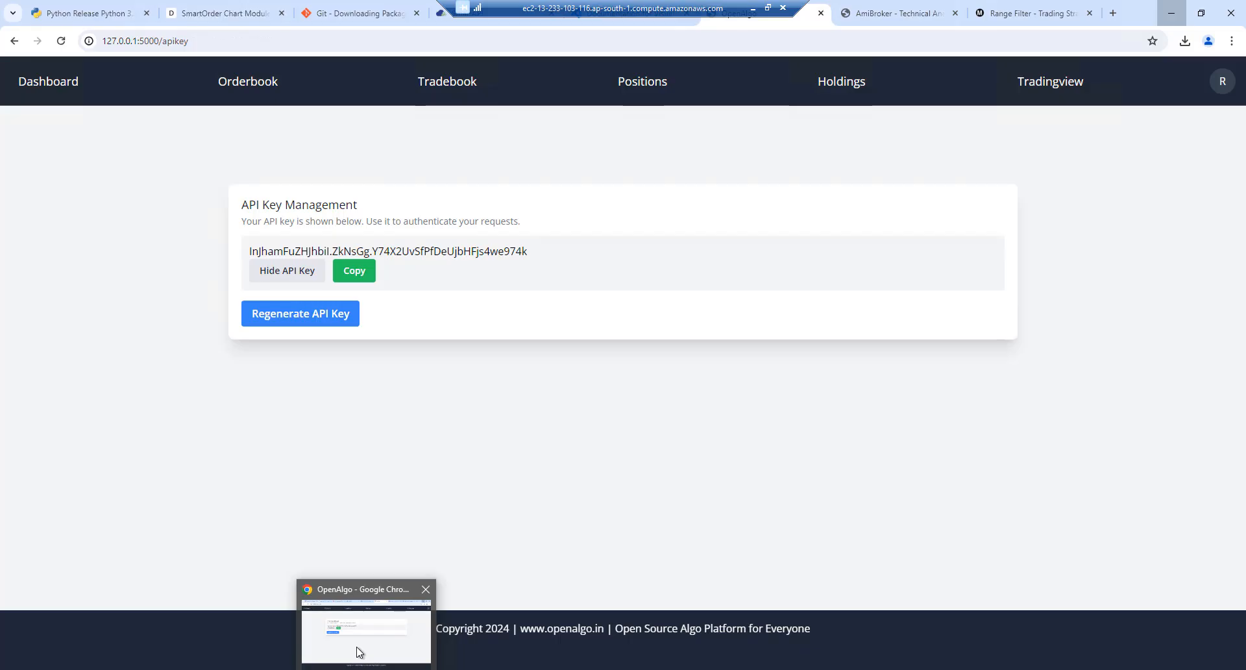
click(243, 84)
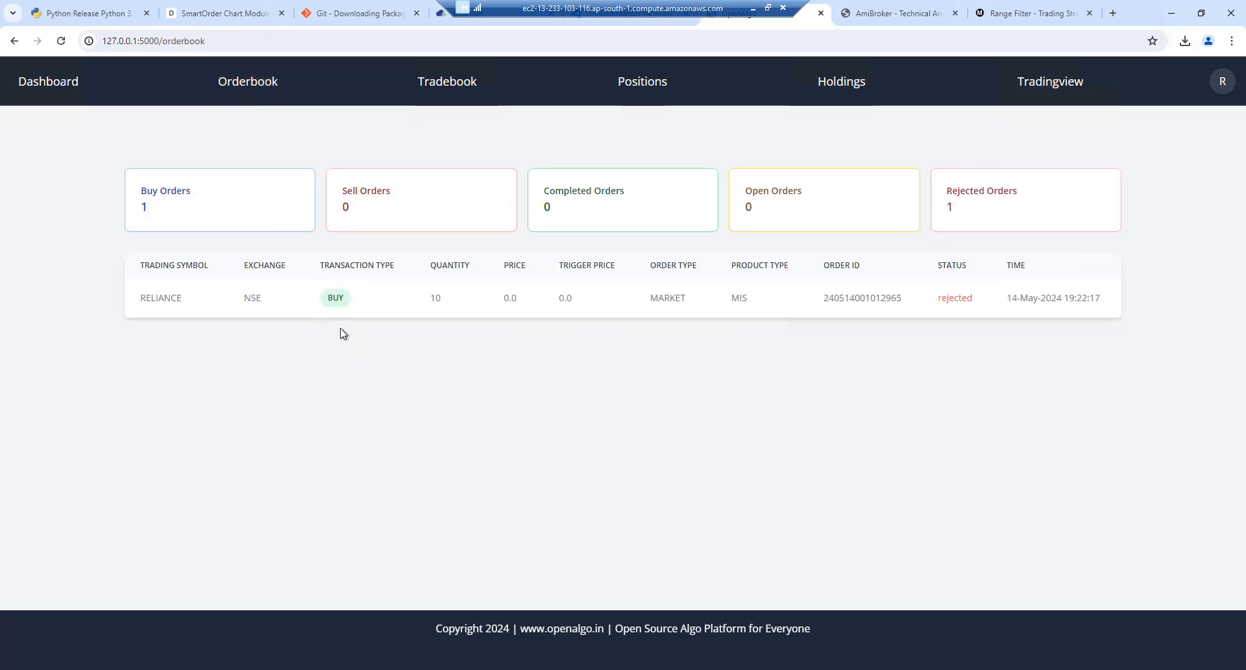
Send a BX buy-exit order from the chart and inspect its success response in the trace log
click(402, 669)
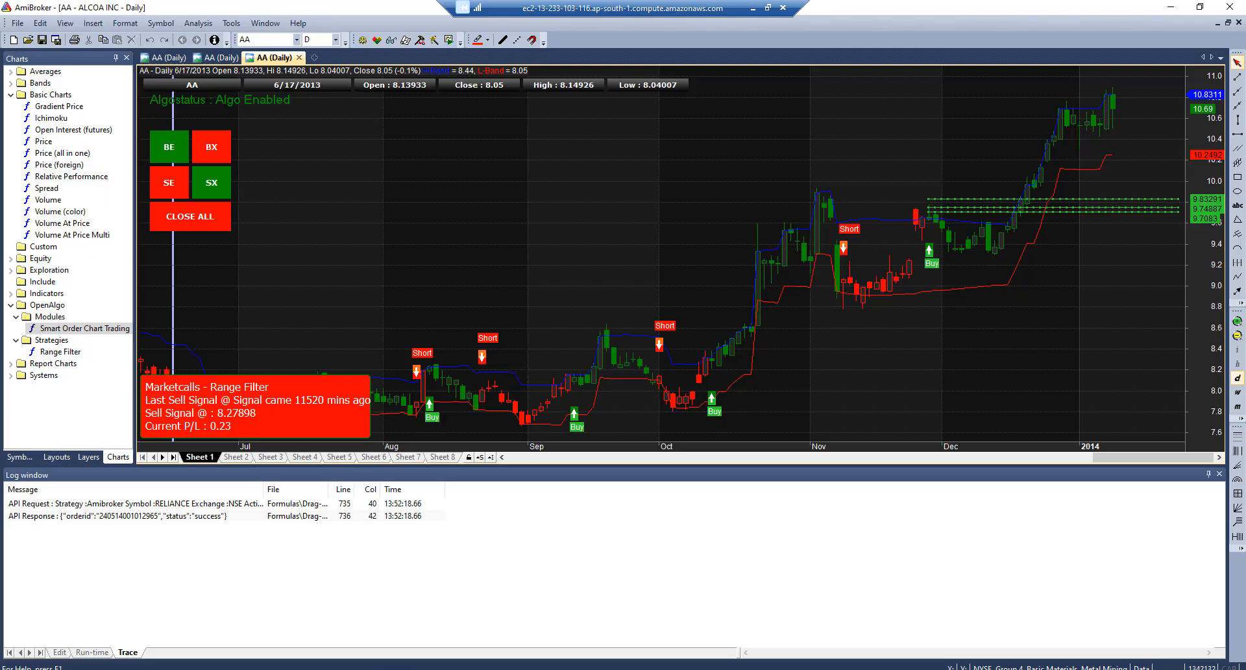
click(209, 149)
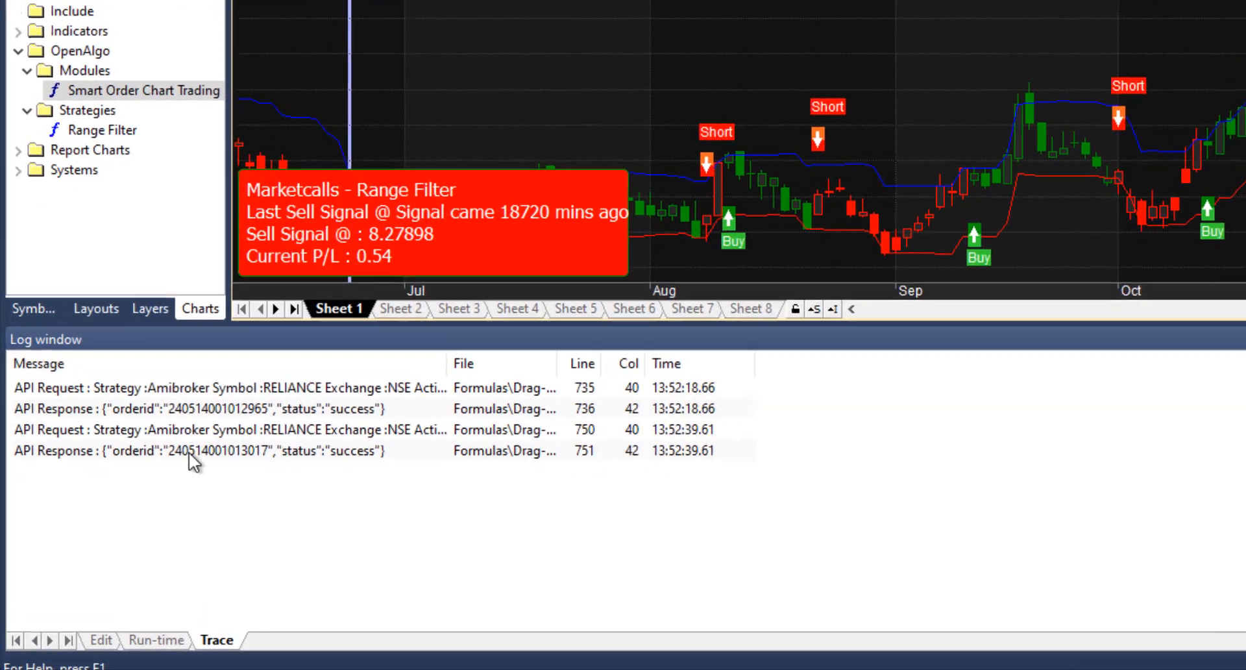
click(111, 541)
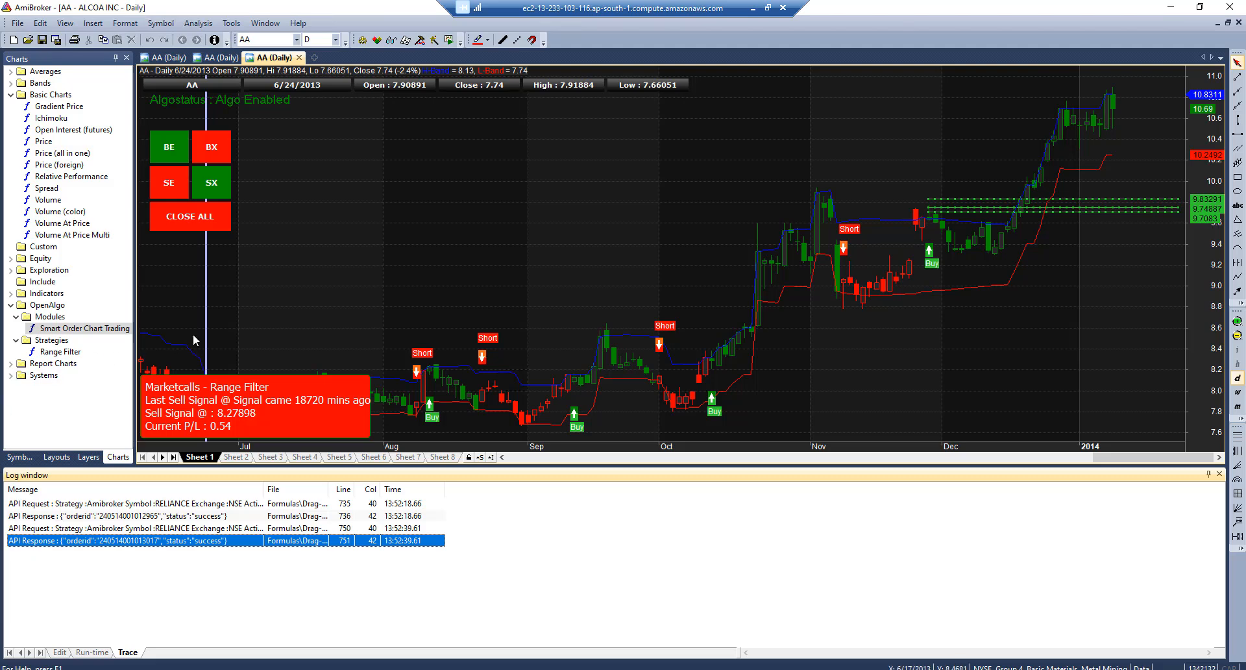
click(206, 308)
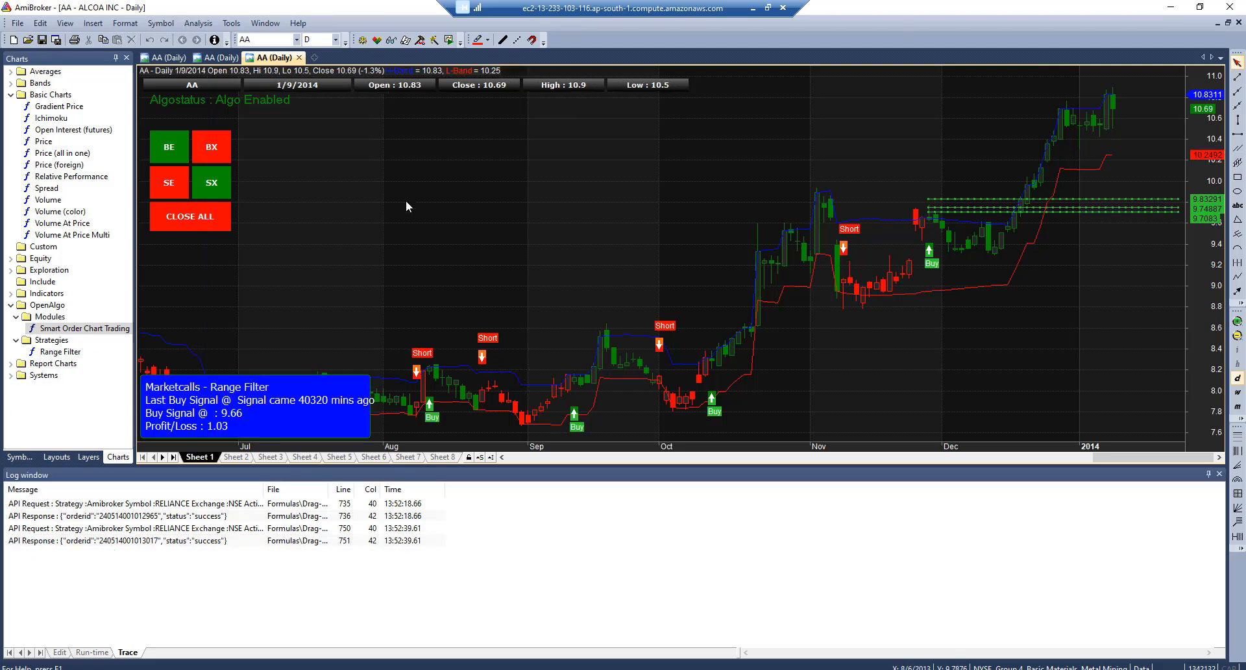
Open Bar Replay, review the Range Filter parameters unchanged, and move the replay window aside
click(449, 41)
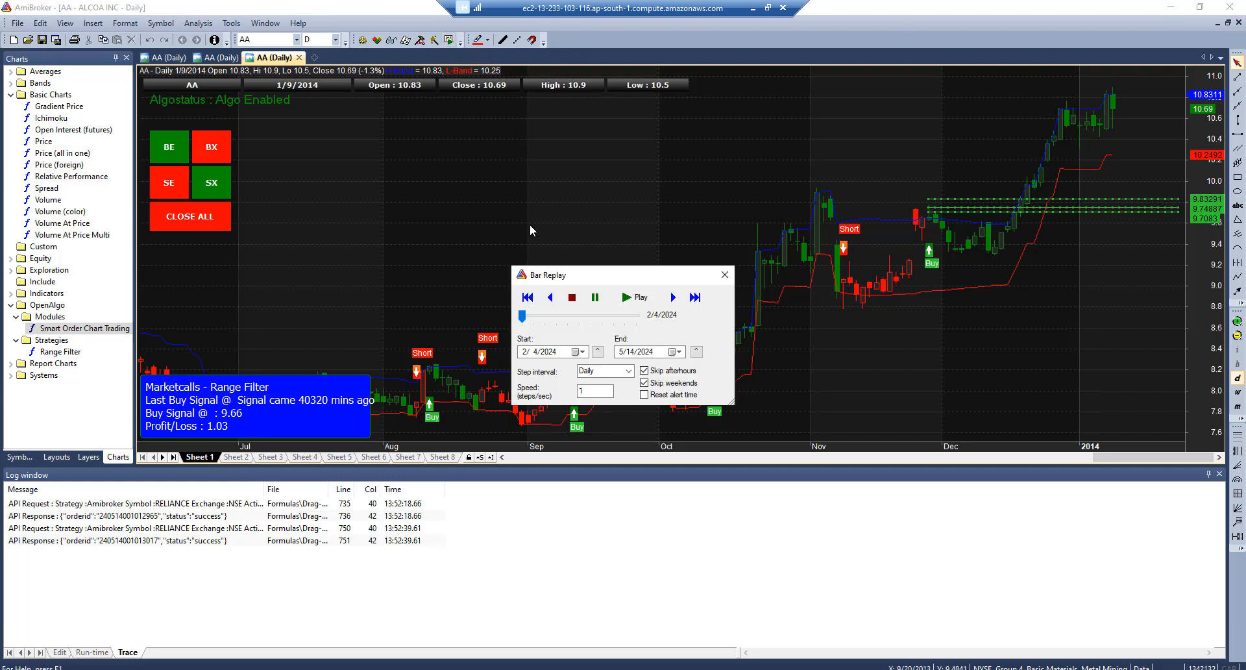
right_click(338, 193)
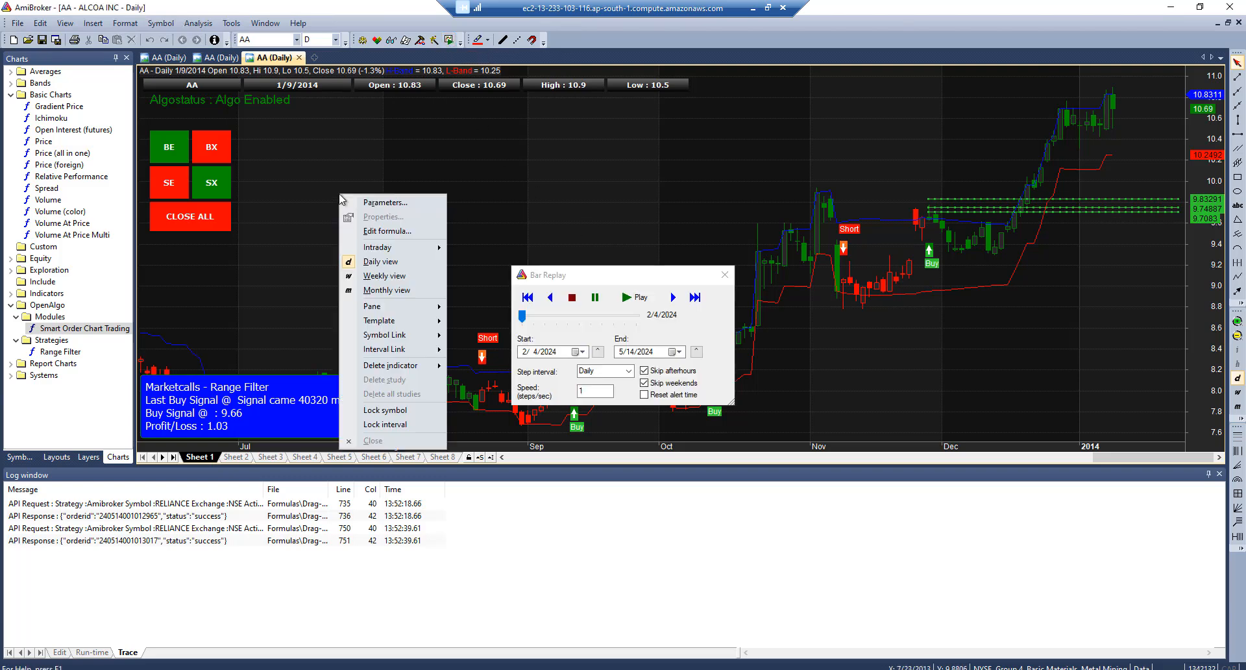
click(381, 203)
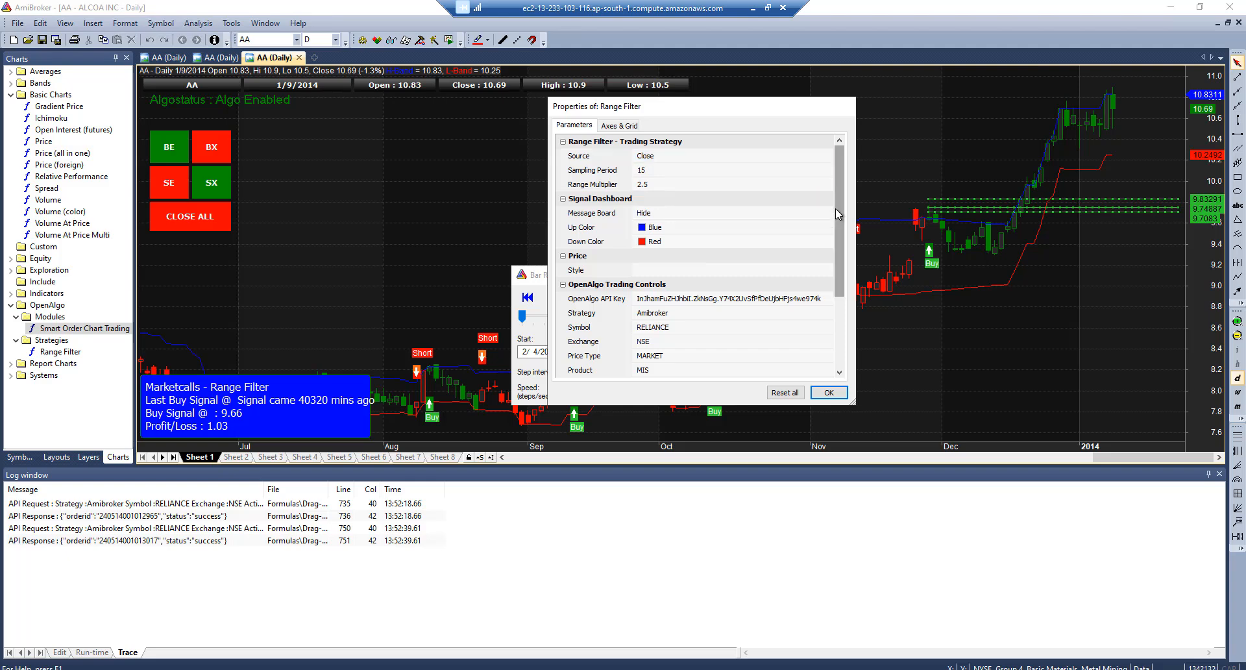
drag(836, 214, 840, 284)
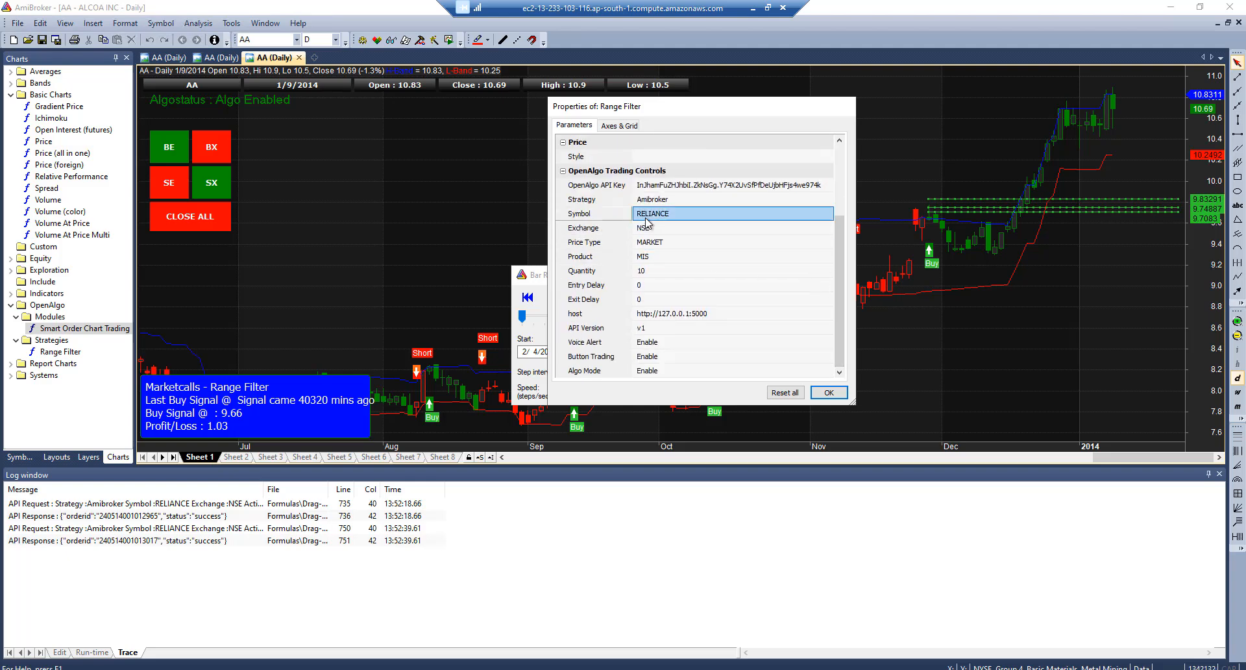
click(829, 392)
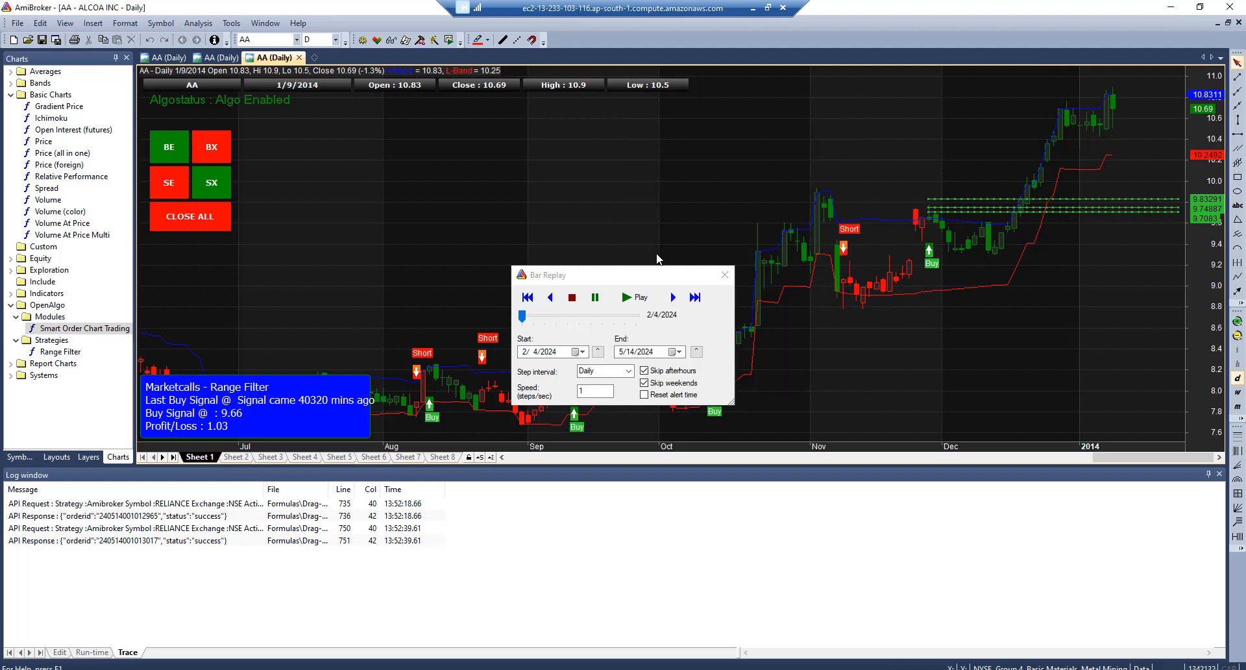
drag(616, 274, 406, 143)
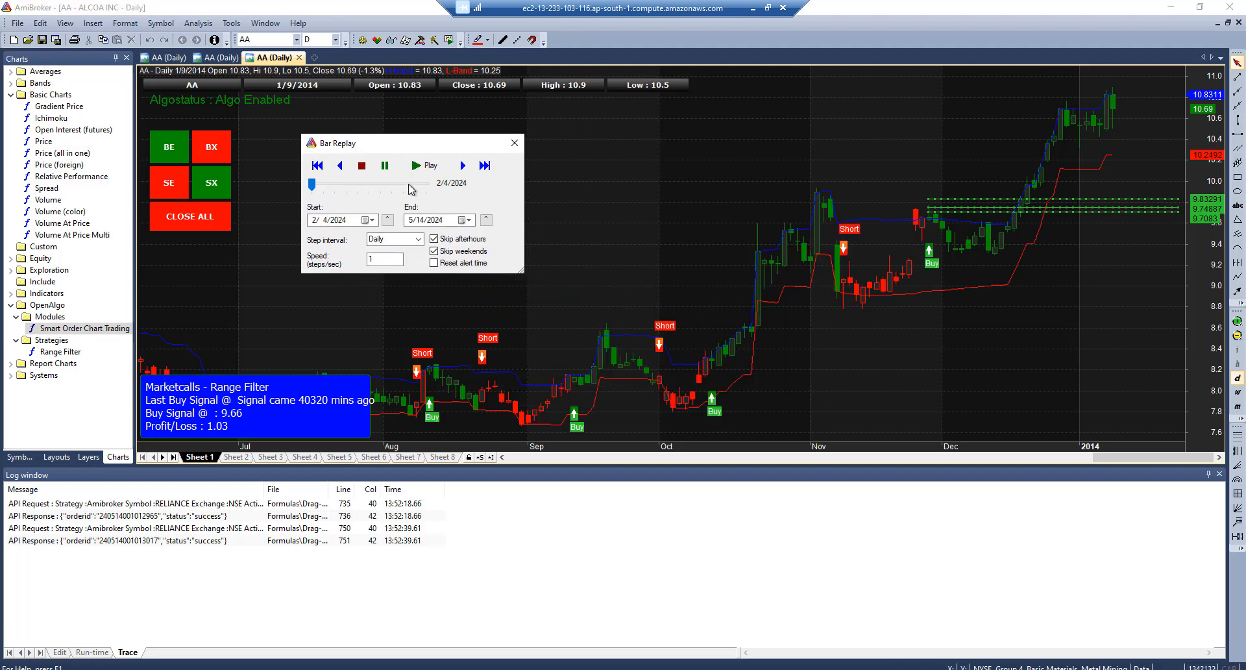
Set the replay start date to 1 August 2013 and start playback
click(368, 220)
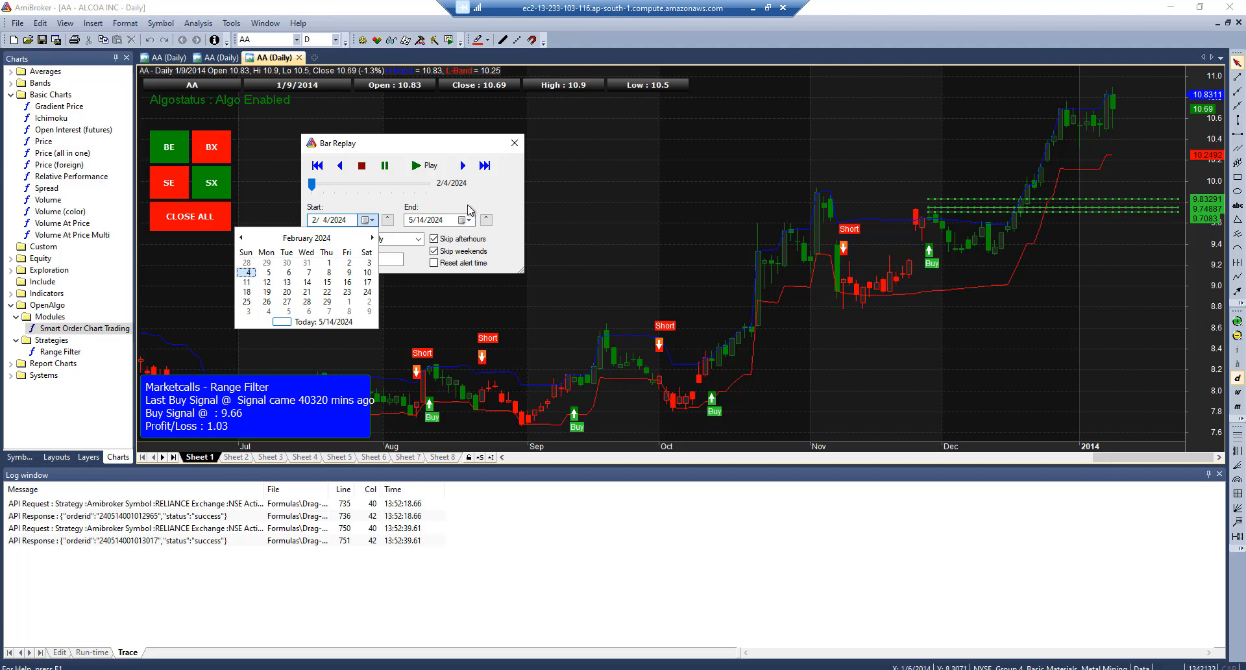
click(293, 238)
click(293, 239)
click(293, 239)
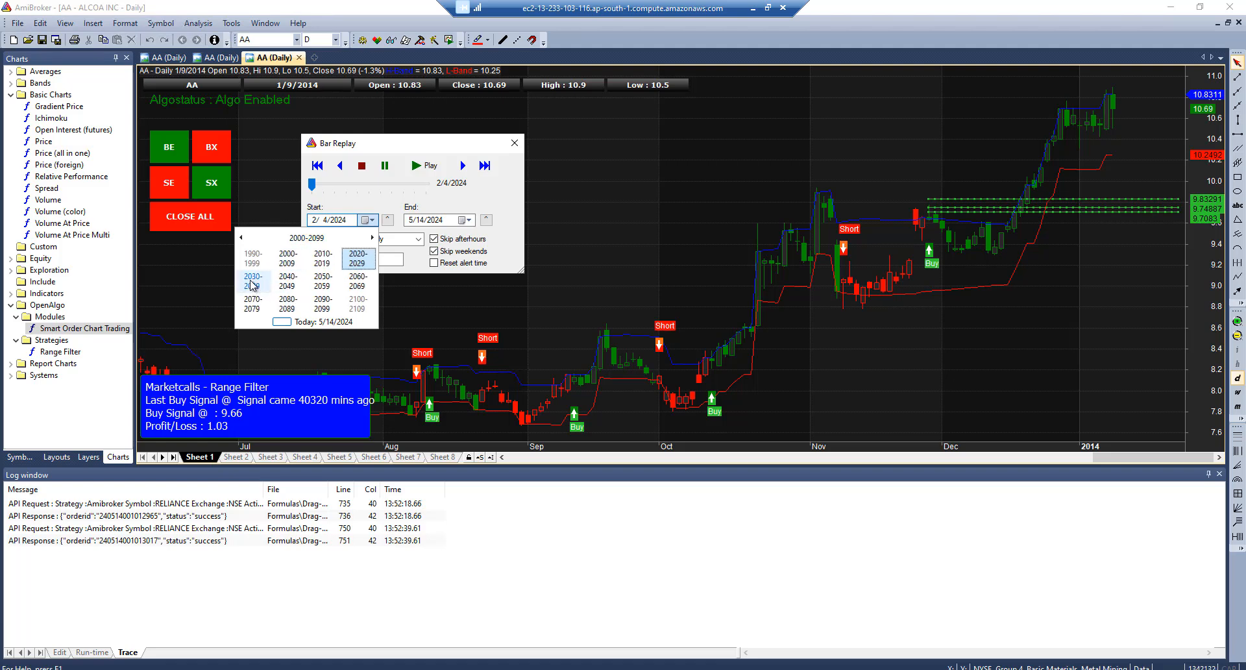
click(322, 261)
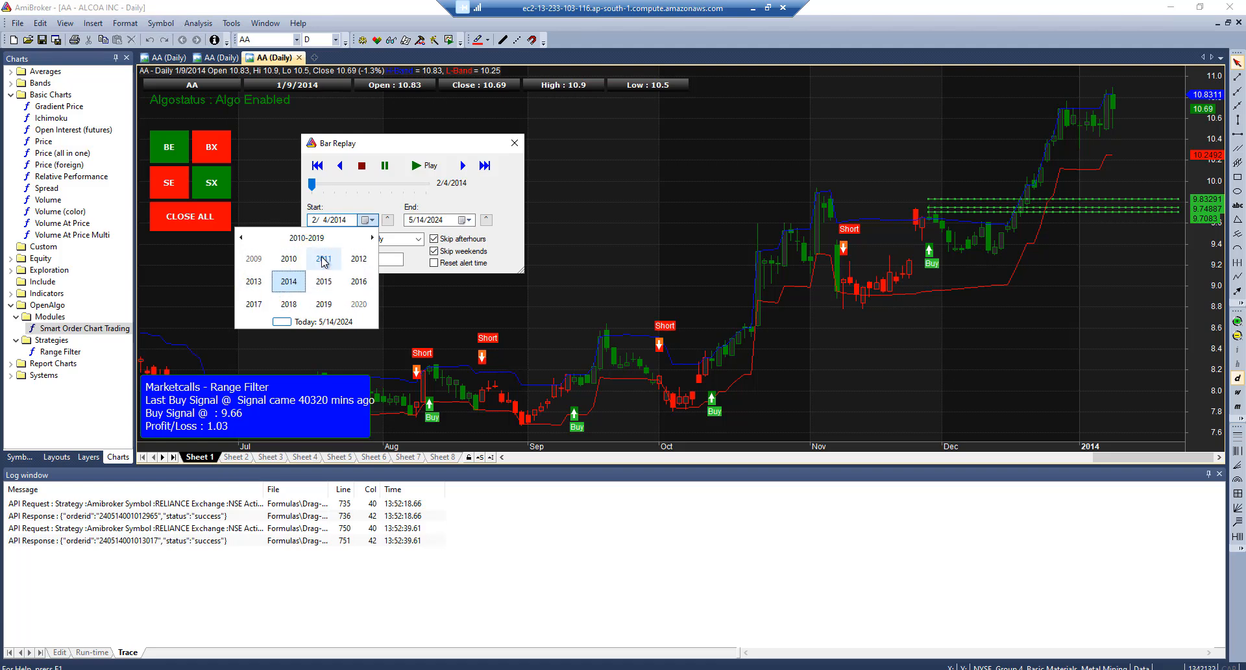
click(253, 281)
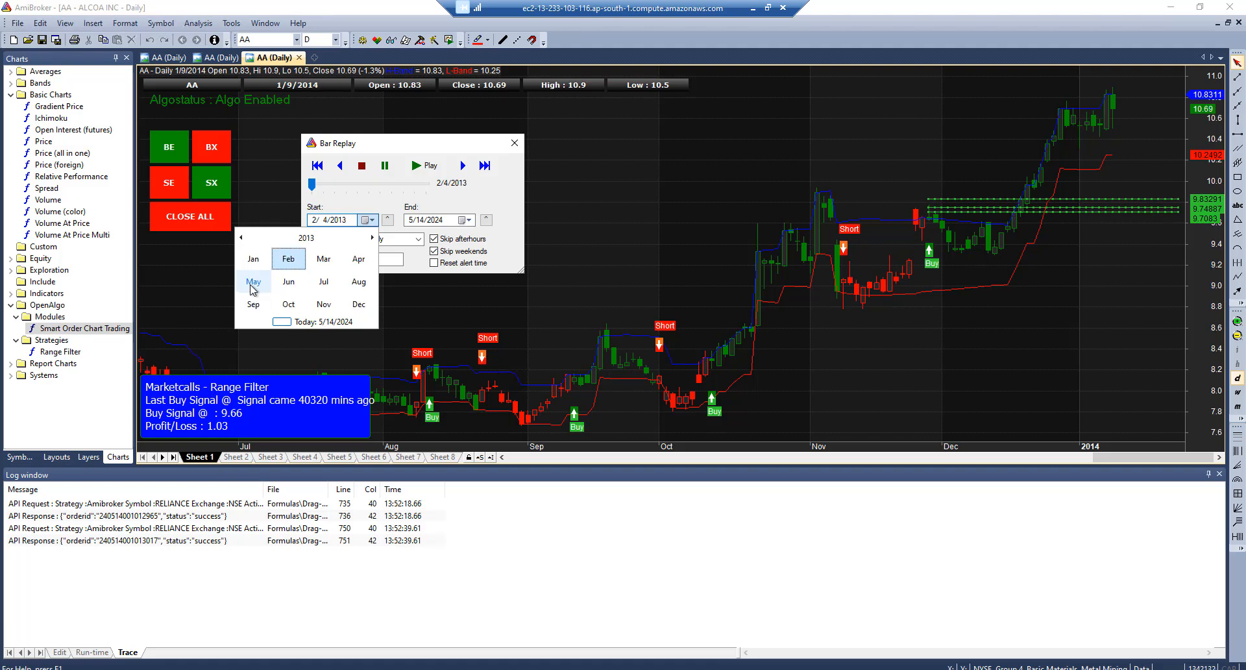
click(288, 281)
click(289, 273)
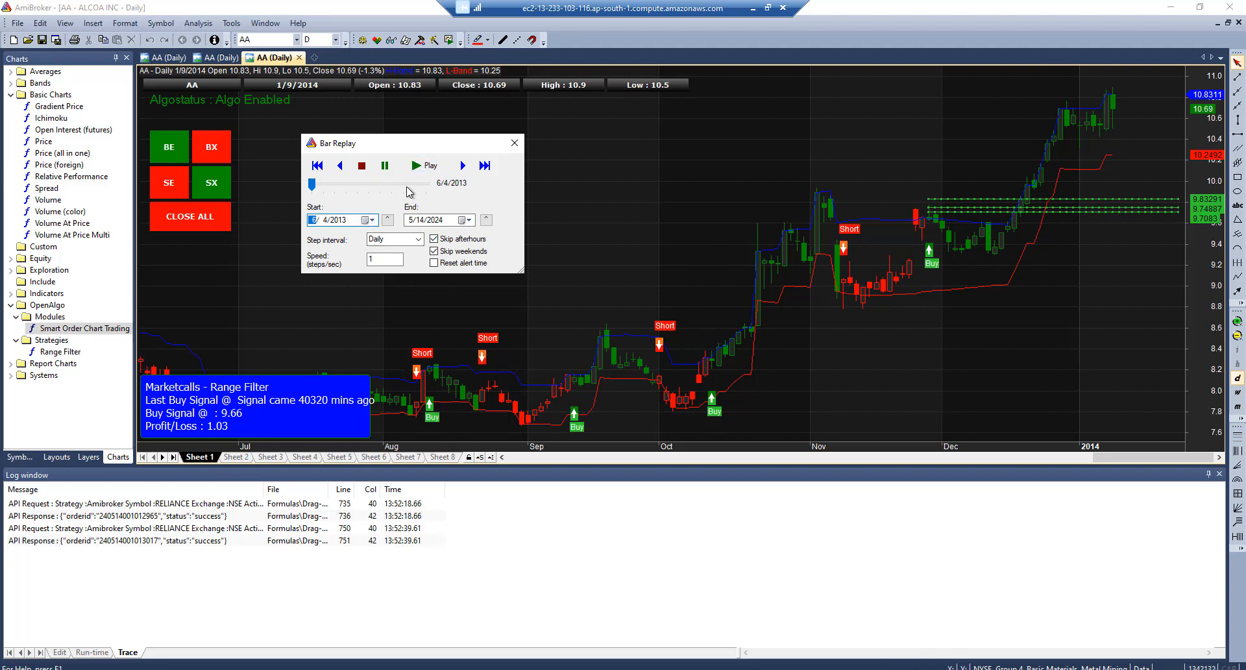
click(369, 220)
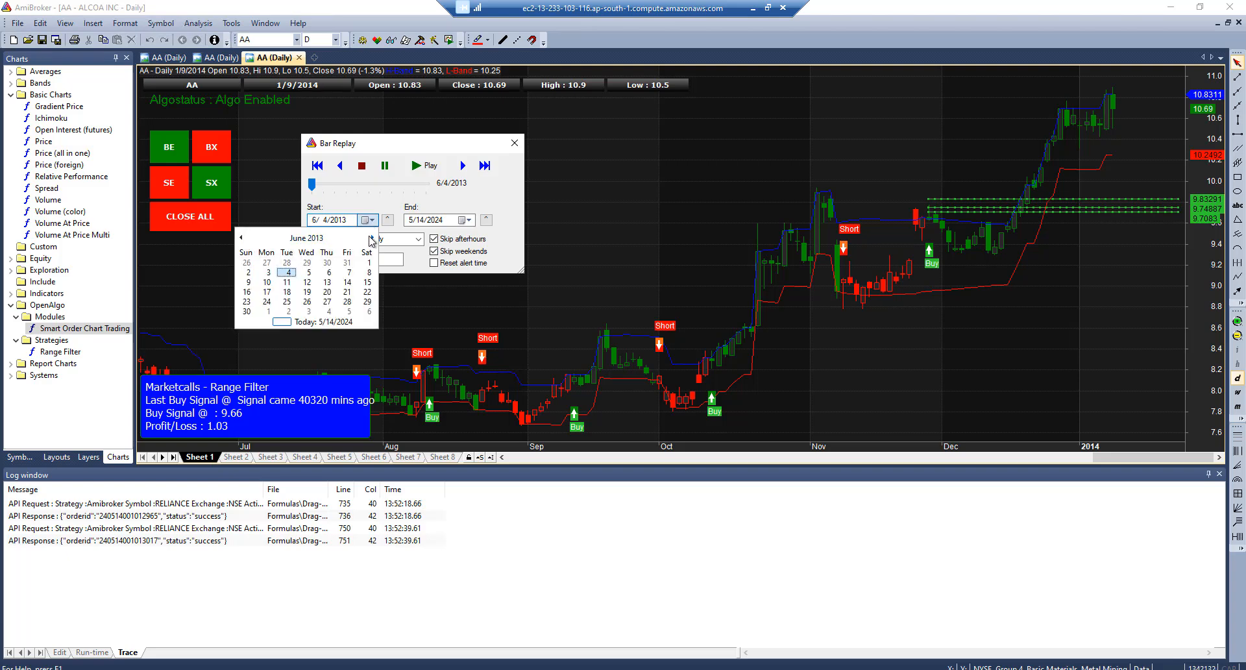
click(372, 237)
click(372, 237)
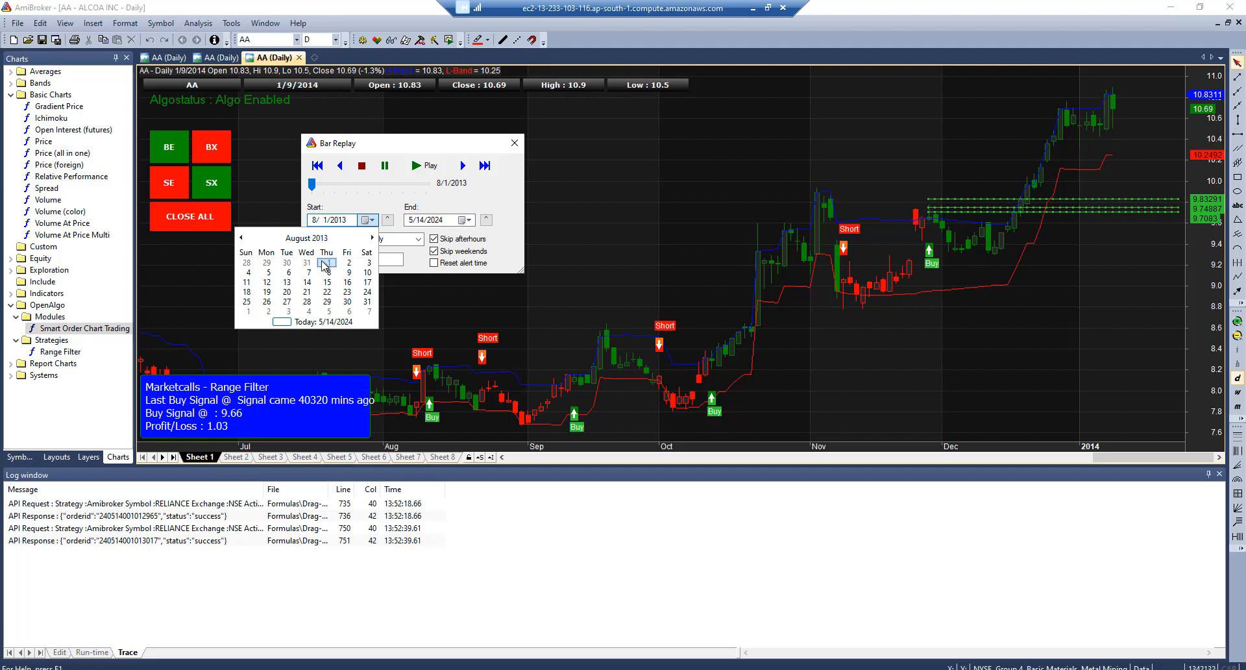
click(328, 263)
click(418, 167)
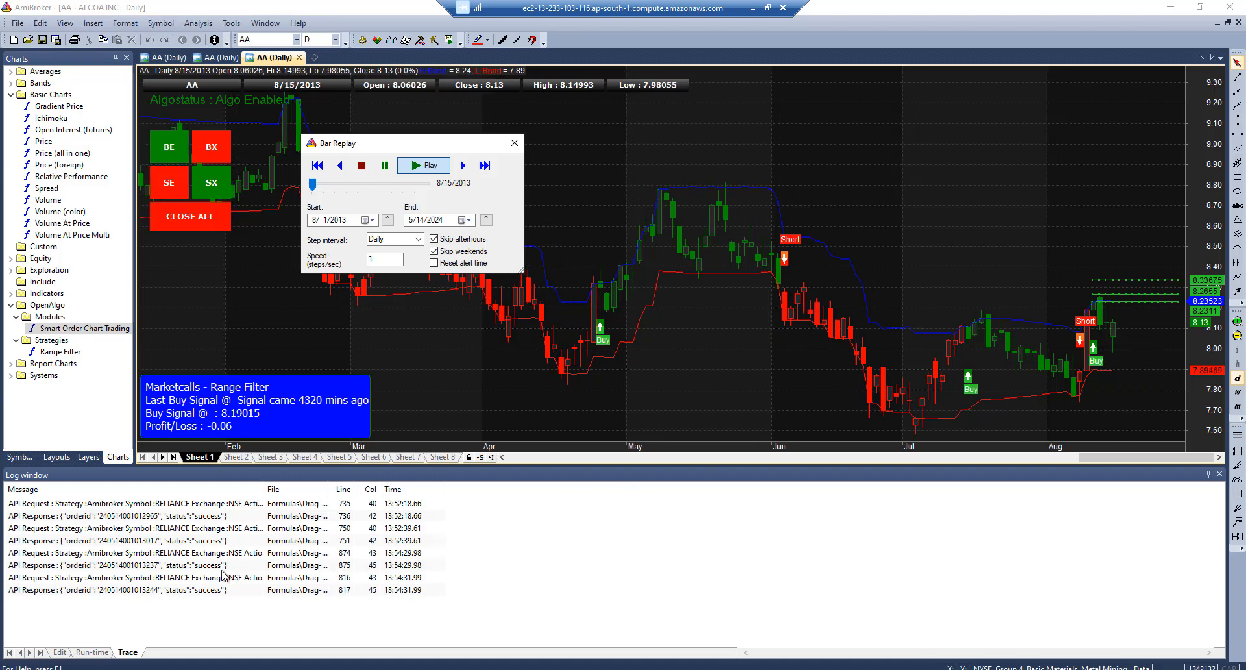
Inspect the newest order responses in the log, pause the replay, and switch to the OpenAlgo browser
click(194, 565)
click(174, 592)
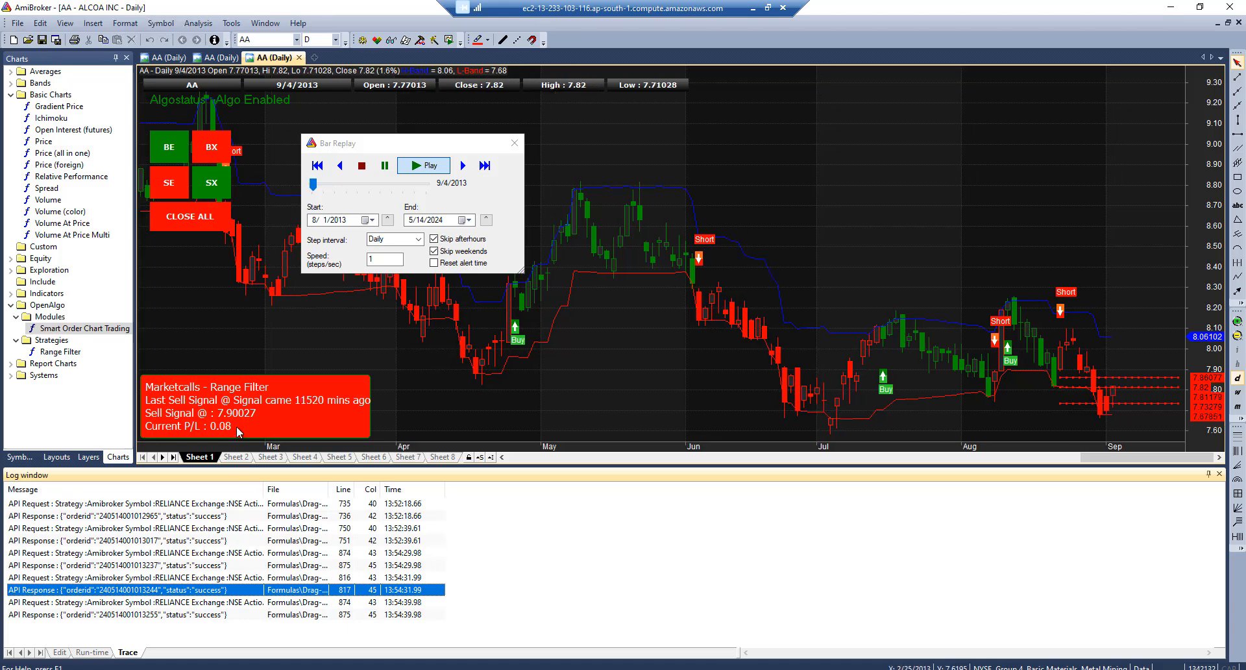
click(384, 170)
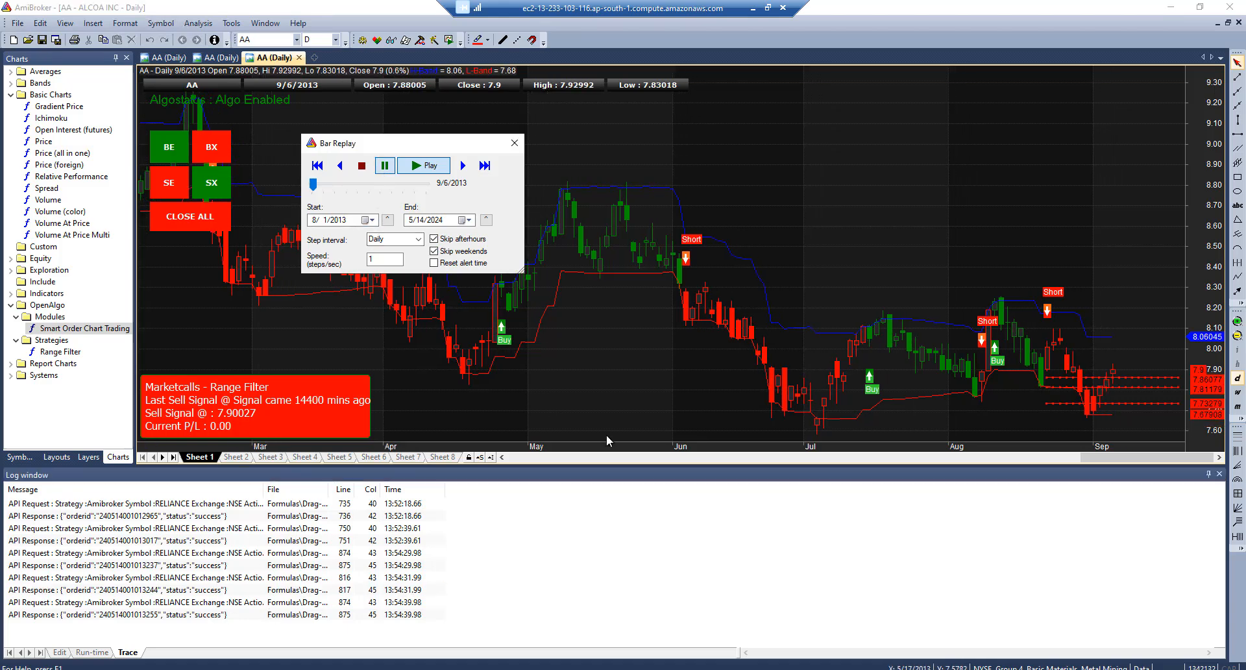
key(alt+Tab)
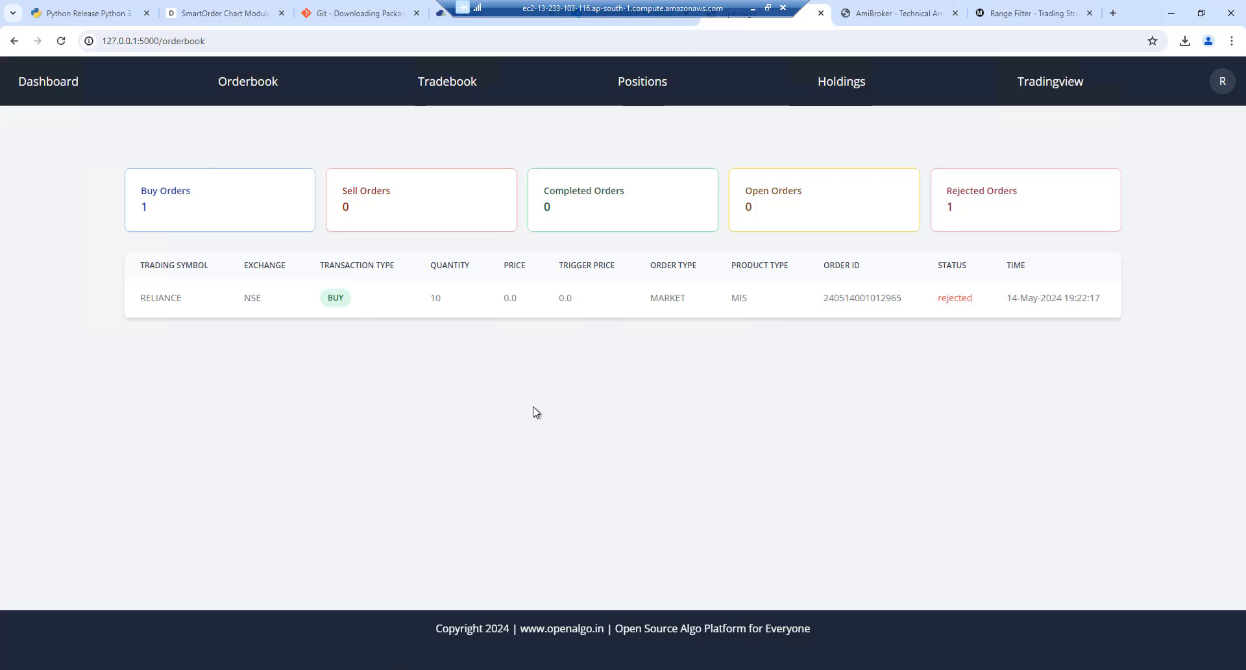
Check that the orderbook shows five rejected RELIANCE orders (2 BUY, 3 SELL) matching five logged API requests
click(247, 83)
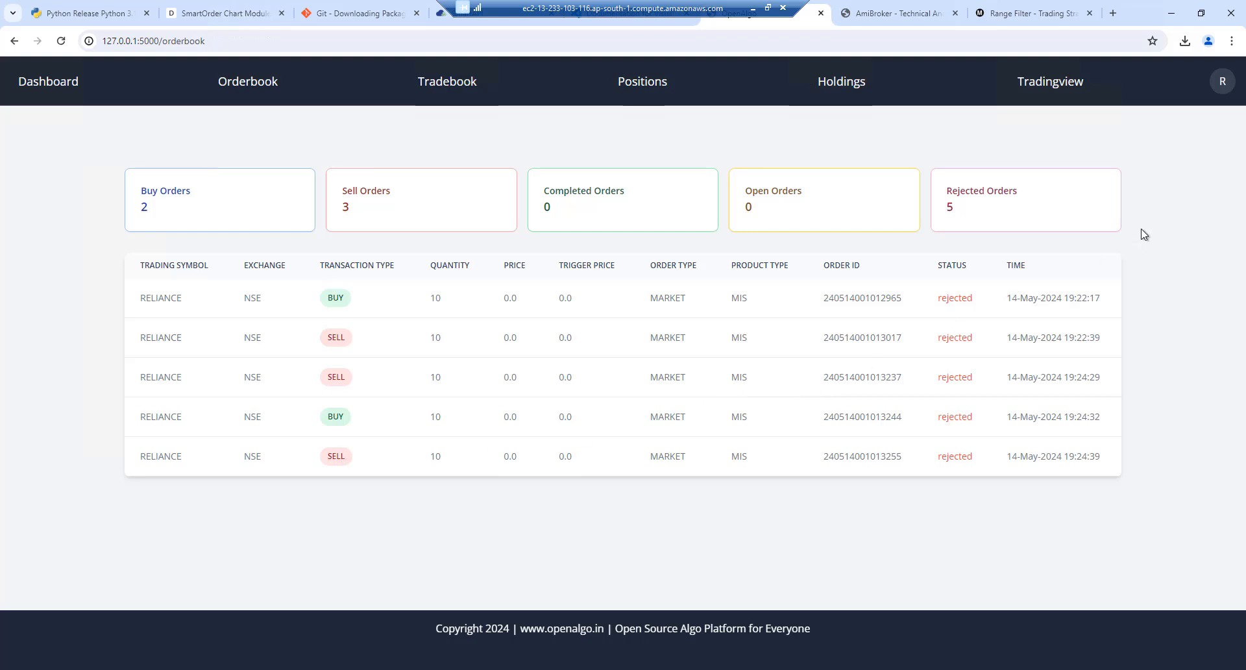
click(1223, 83)
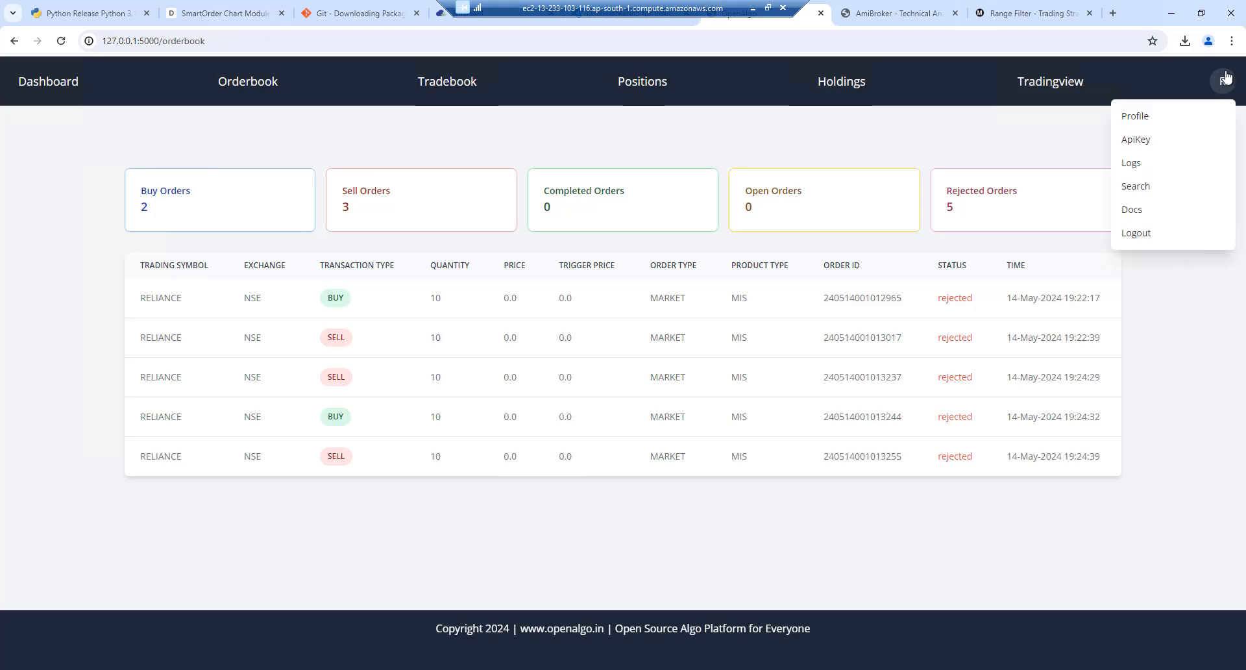
click(1142, 162)
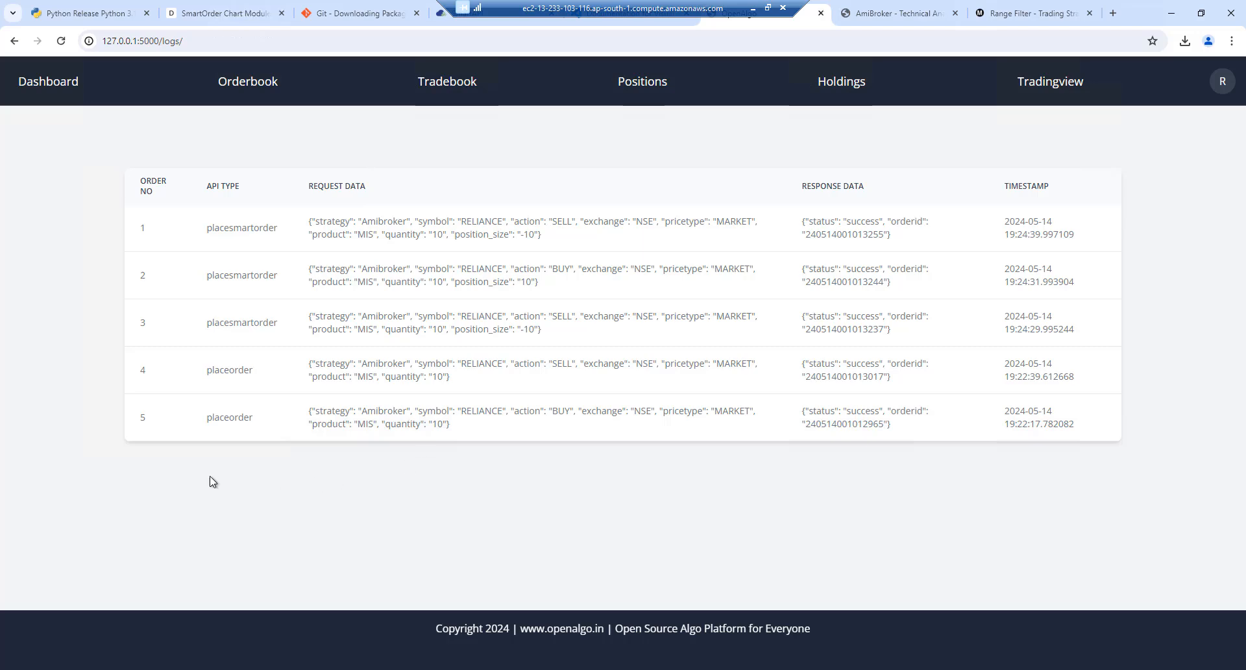
click(240, 88)
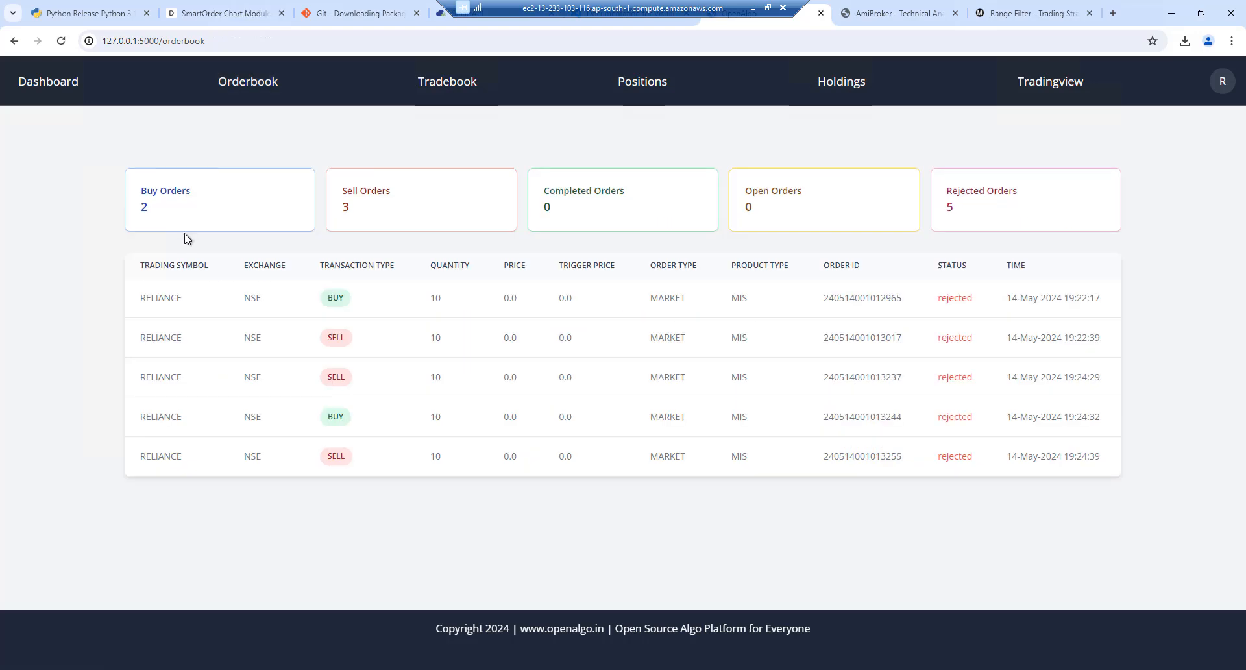